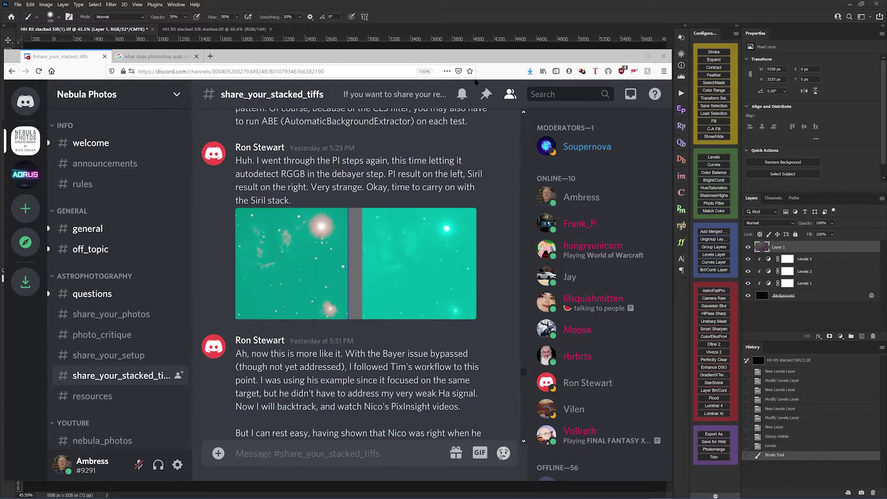
Step: Move the Discord window over Photoshop and scroll to the Horsehead and Flame nebula post
{"action": "left_click_drag", "start_coordinate": [468, 56], "coordinate": [521, 39]}
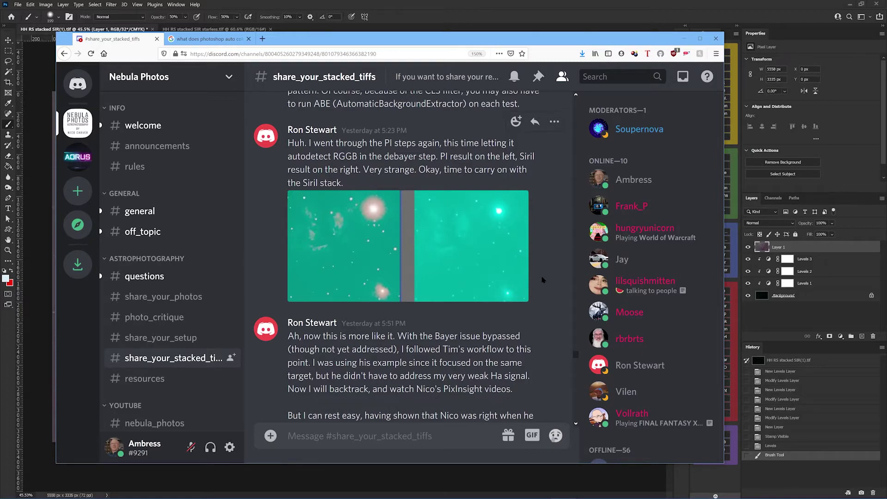
{"action": "scroll", "coordinate": [542, 280], "scroll_direction": "down", "scroll_amount": 5}
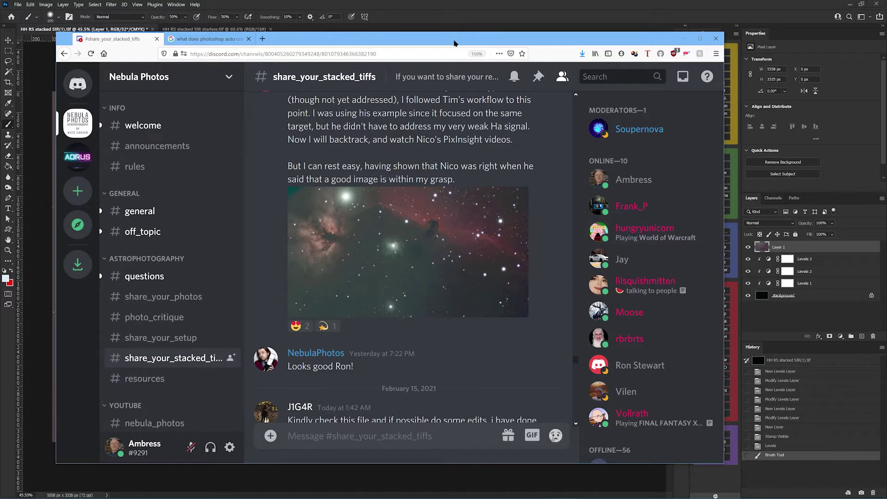
Step: Shrink the Discord window and slide it off the right edge to uncover the nebula document
{"action": "left_click_drag", "start_coordinate": [454, 46], "coordinate": [480, 43]}
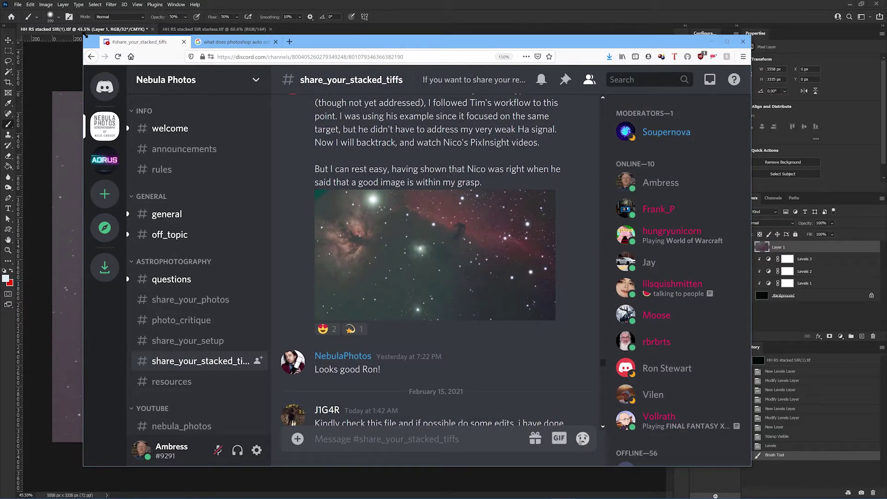
{"action": "left_click_drag", "start_coordinate": [88, 39], "coordinate": [125, 59]}
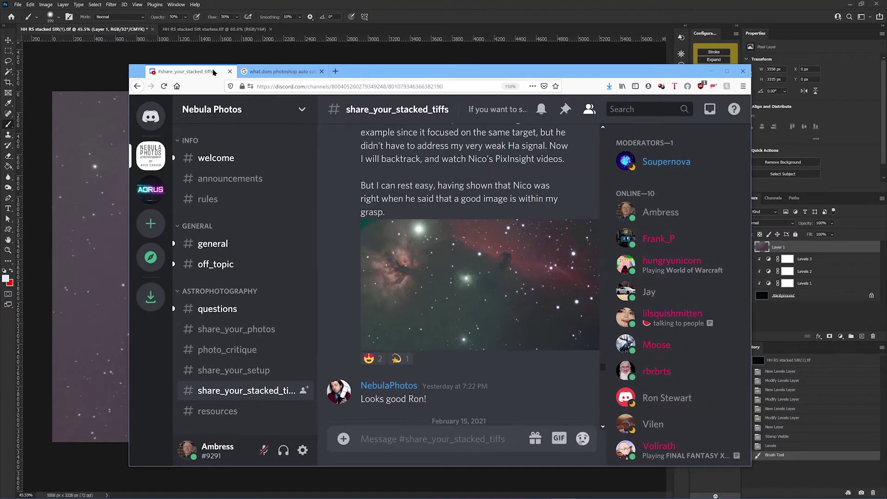
{"action": "left_click_drag", "start_coordinate": [416, 65], "coordinate": [886, 56]}
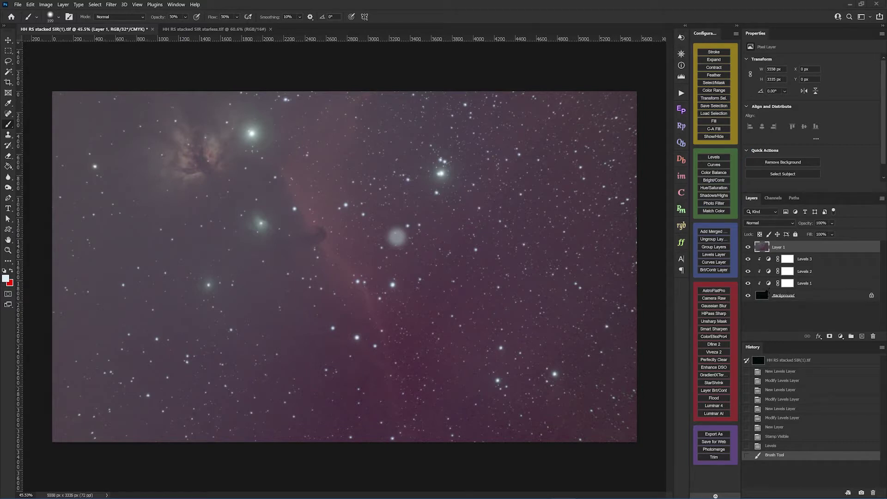
Step: Hide Layer 1 and the three Levels layers so only Background shows, then bring Discord back
{"action": "left_click", "coordinate": [763, 298]}
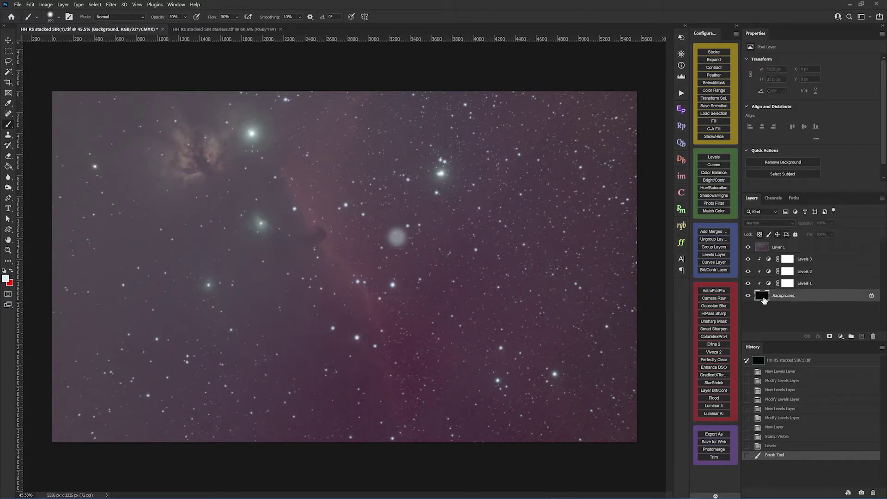
{"action": "left_click_drag", "start_coordinate": [748, 247], "coordinate": [748, 283]}
{"action": "left_click", "coordinate": [749, 294]}
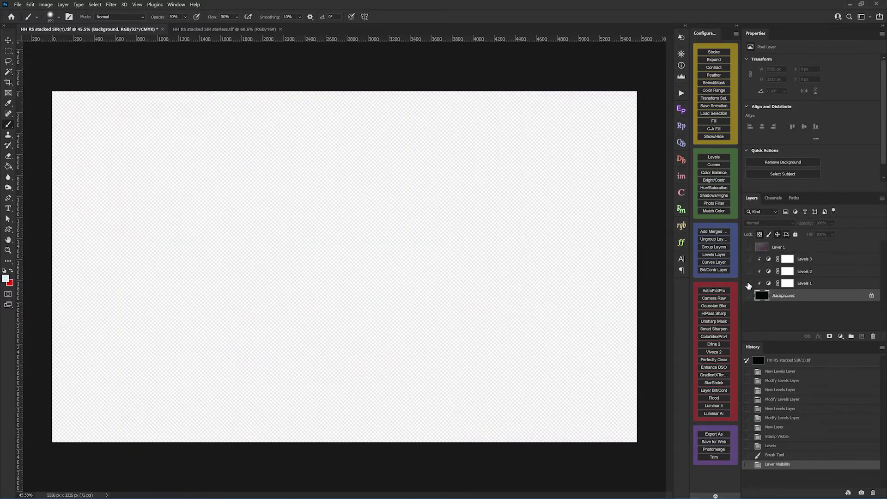
{"action": "left_click", "coordinate": [747, 296]}
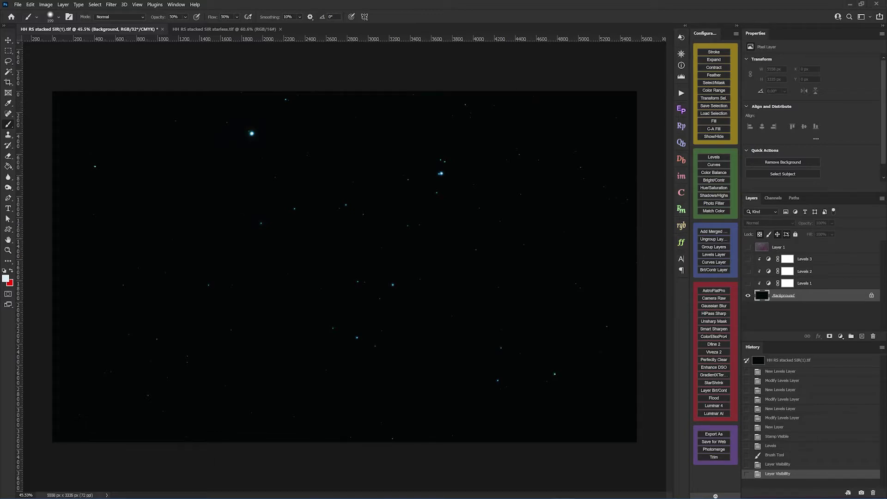
{"action": "left_click", "coordinate": [877, 277]}
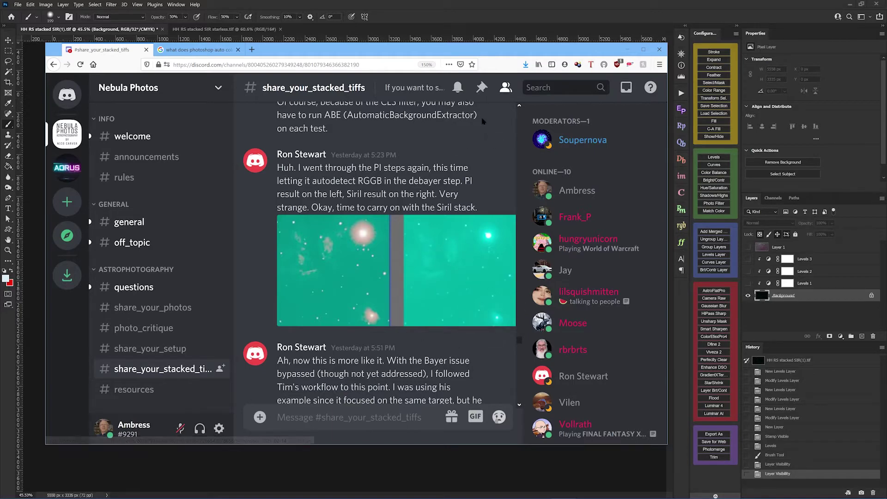
Step: Slide the Discord window off the right edge to reveal the dark star field
{"action": "left_click_drag", "start_coordinate": [329, 48], "coordinate": [886, 79]}
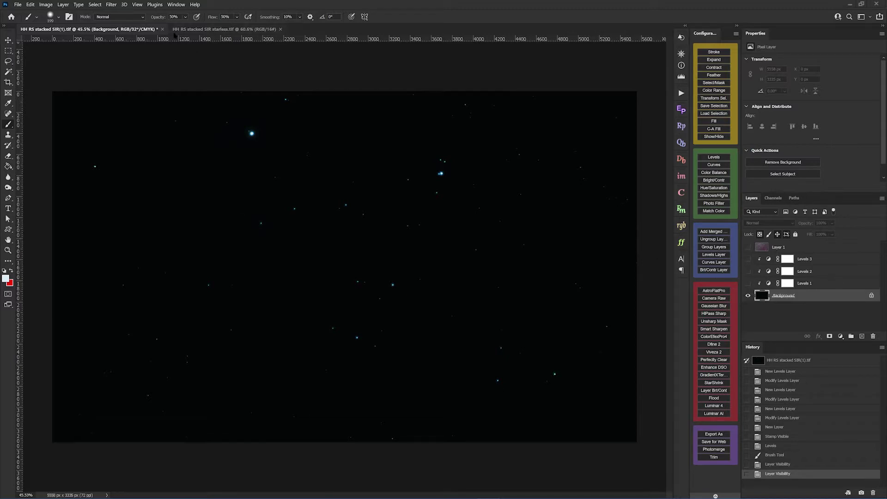
Step: Launch the ProDigital Software AstroFlat Pro filter on the Background layer
{"action": "left_click", "coordinate": [111, 5]}
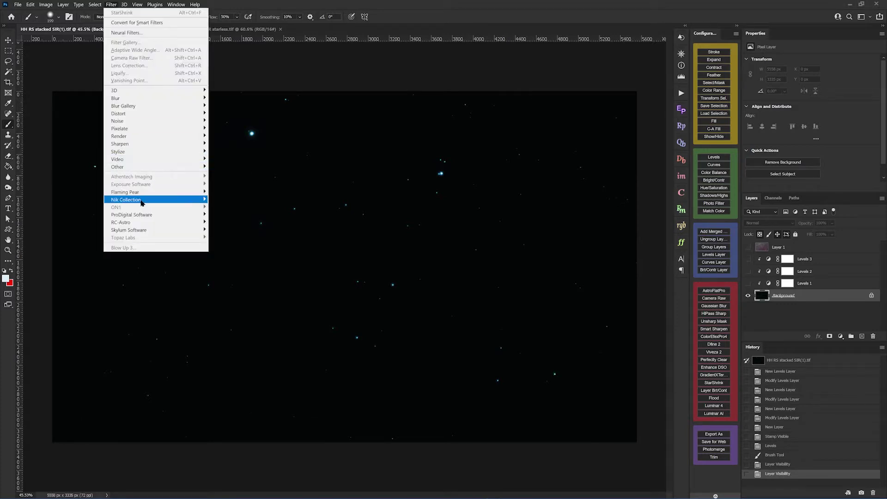
{"action": "mouse_move", "coordinate": [151, 225]}
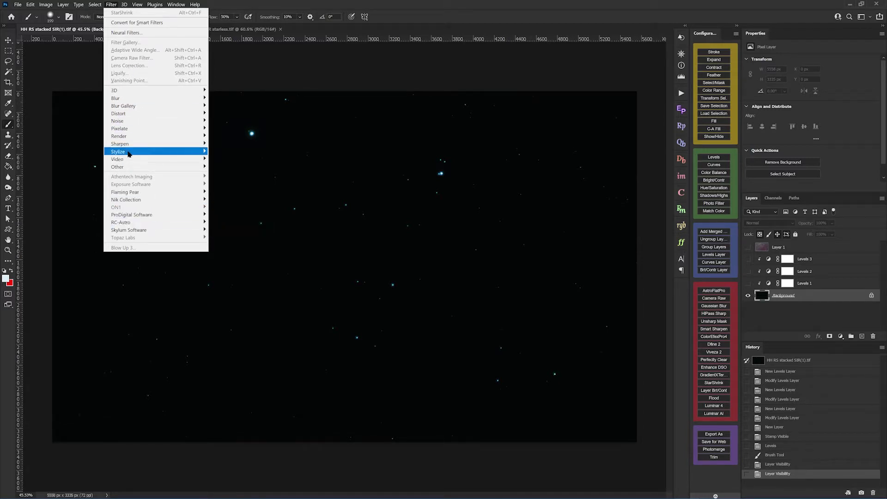
{"action": "mouse_move", "coordinate": [127, 161]}
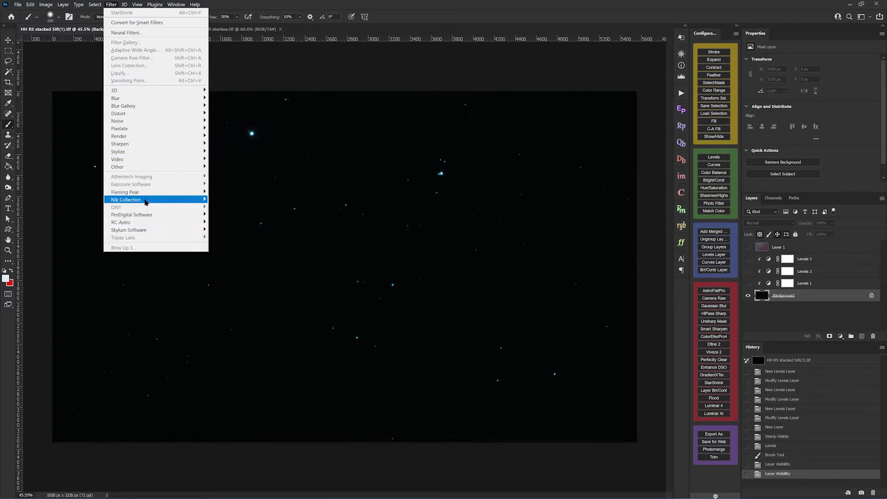
{"action": "mouse_move", "coordinate": [146, 196]}
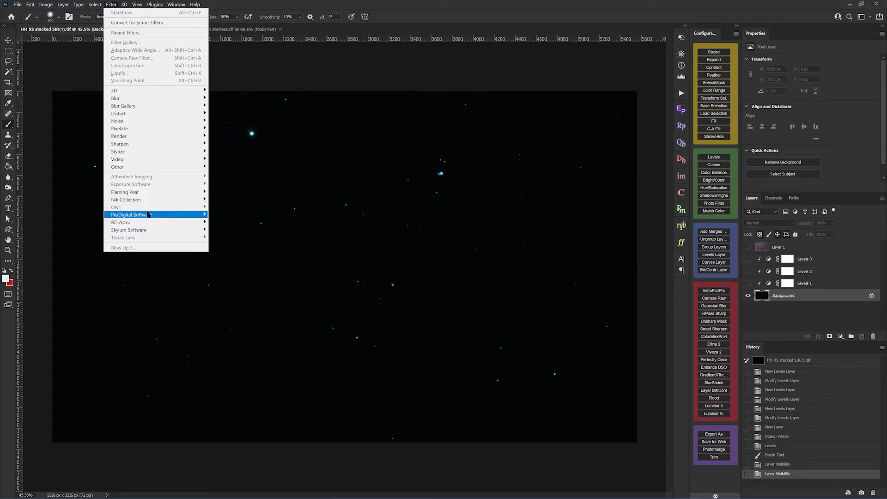
{"action": "left_click", "coordinate": [215, 215]}
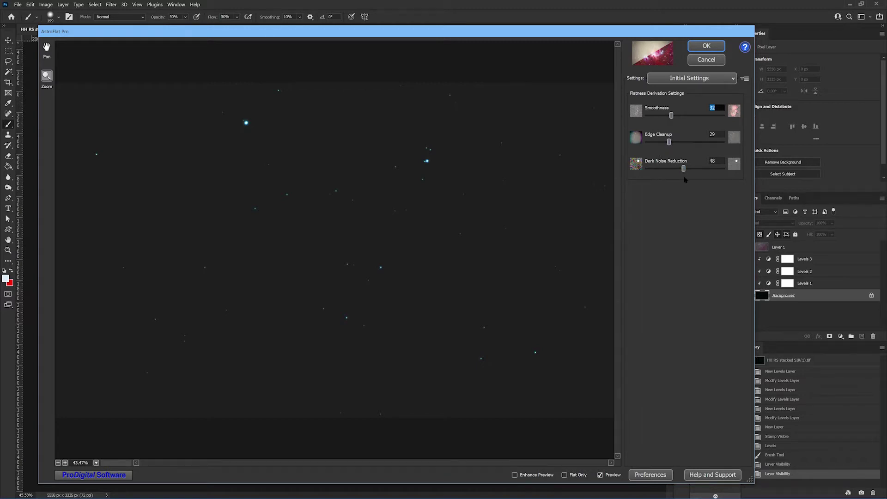
Step: Test AstroFlat Pro with Dark Noise Reduction 0 and Smoothness 26, 73, then 28, and cancel
{"action": "left_click_drag", "start_coordinate": [683, 168], "coordinate": [647, 142]}
{"action": "mouse_move", "coordinate": [670, 115]}
{"action": "left_mouse_down"}
{"action": "mouse_move", "coordinate": [665, 125]}
{"action": "mouse_move", "coordinate": [678, 118]}
{"action": "mouse_move", "coordinate": [673, 123]}
{"action": "left_mouse_up"}
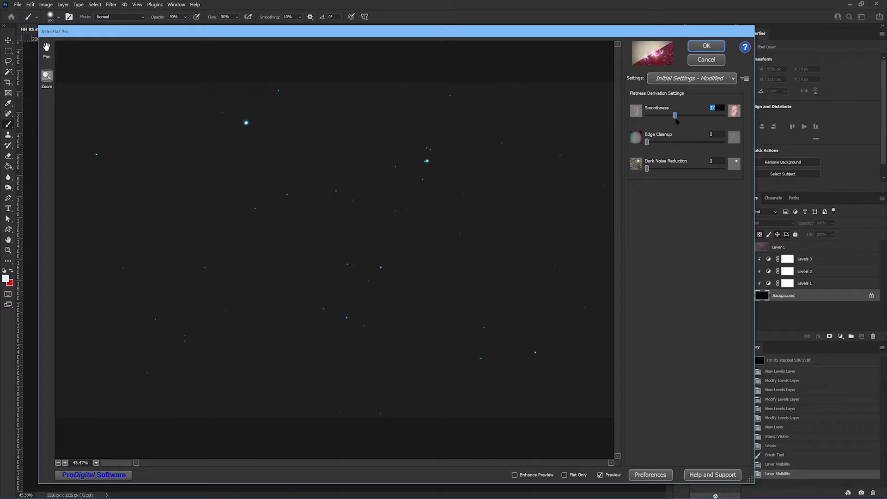
{"action": "left_click_drag", "start_coordinate": [674, 120], "coordinate": [656, 162]}
{"action": "left_click", "coordinate": [647, 143]}
{"action": "left_click_drag", "start_coordinate": [655, 115], "coordinate": [669, 117]}
{"action": "left_click", "coordinate": [706, 59]}
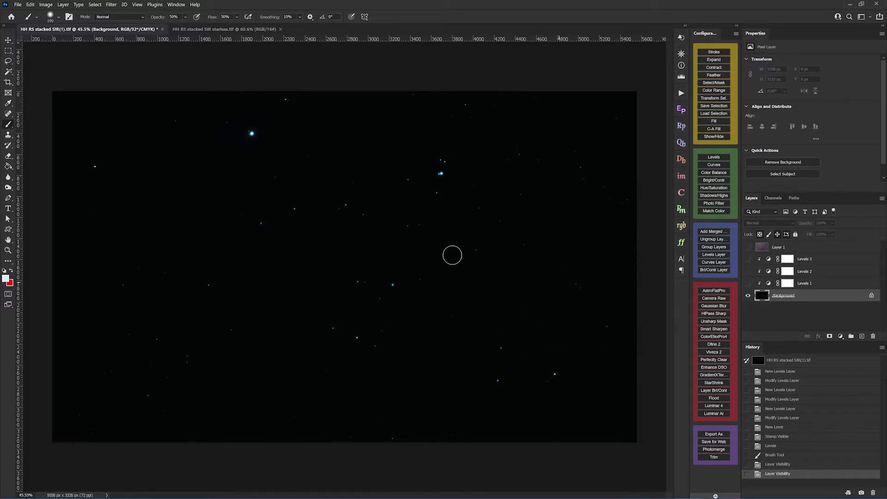
{"action": "left_click", "coordinate": [46, 5]}
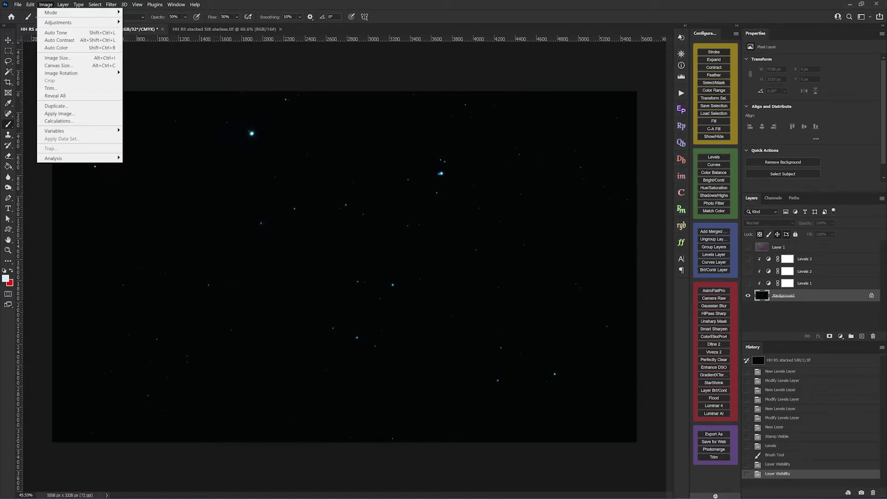
{"action": "key", "text": "Escape"}
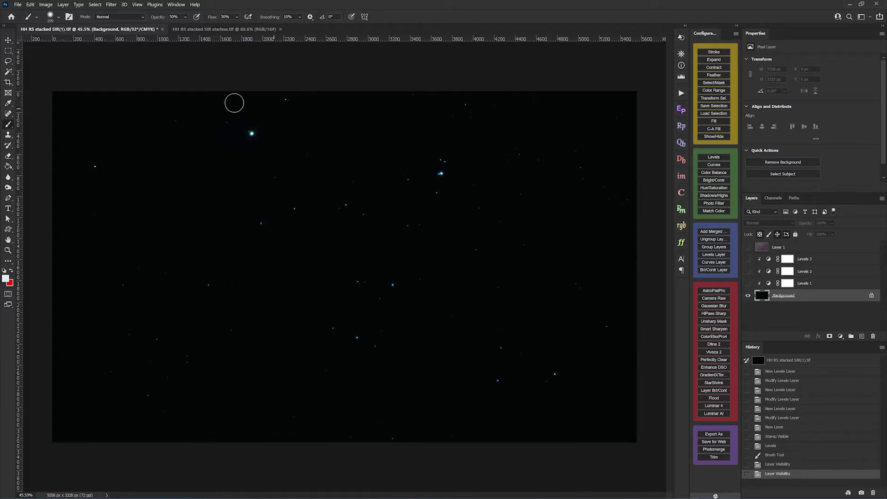
{"action": "left_click", "coordinate": [45, 5]}
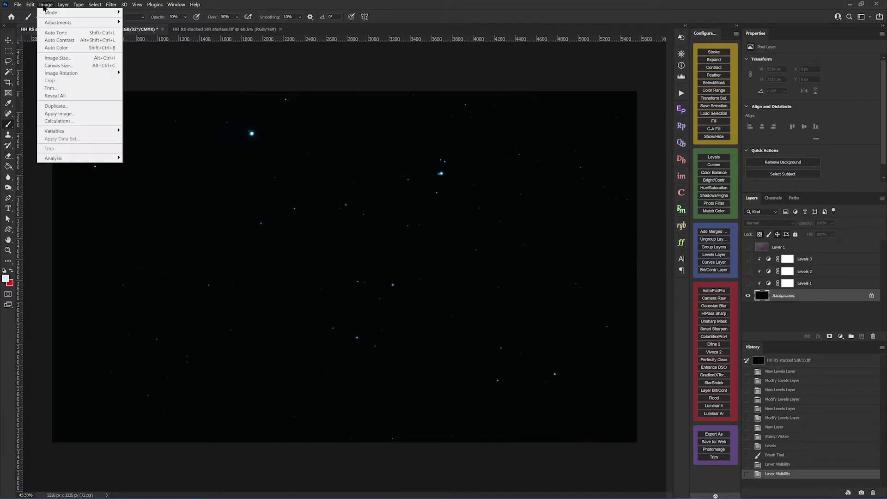
{"action": "mouse_move", "coordinate": [60, 15]}
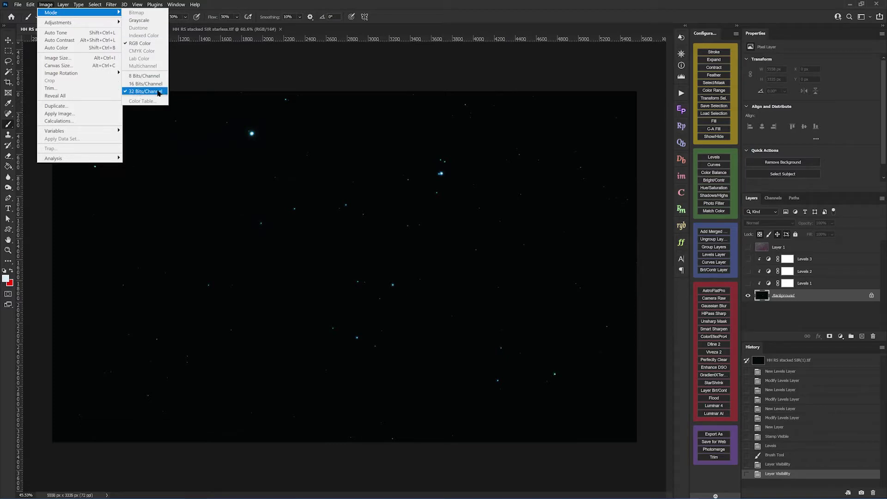
{"action": "left_click", "coordinate": [159, 93]}
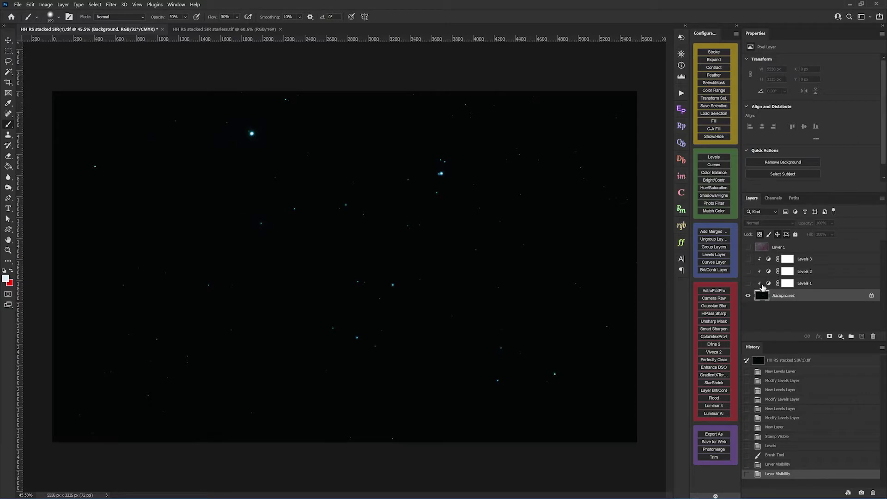
Step: Show Levels 1 and preview its Red, Green and Blue channels before returning to RGB
{"action": "left_click", "coordinate": [747, 283]}
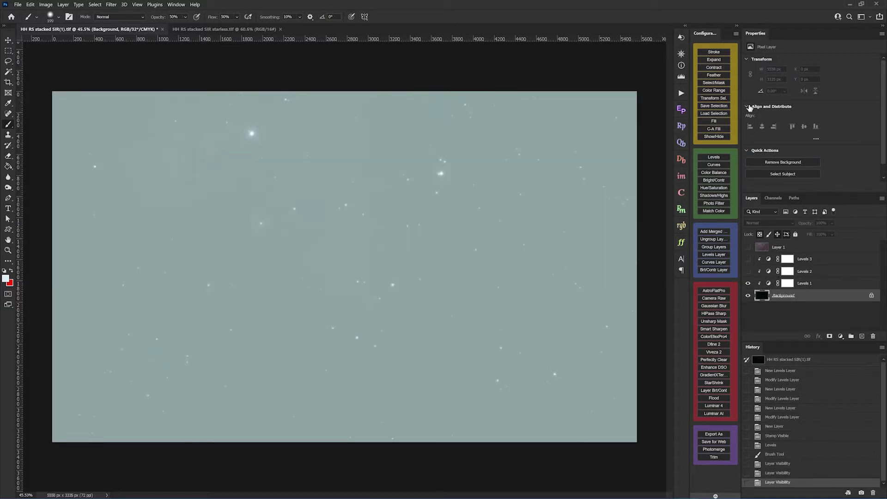
{"action": "left_click", "coordinate": [769, 284]}
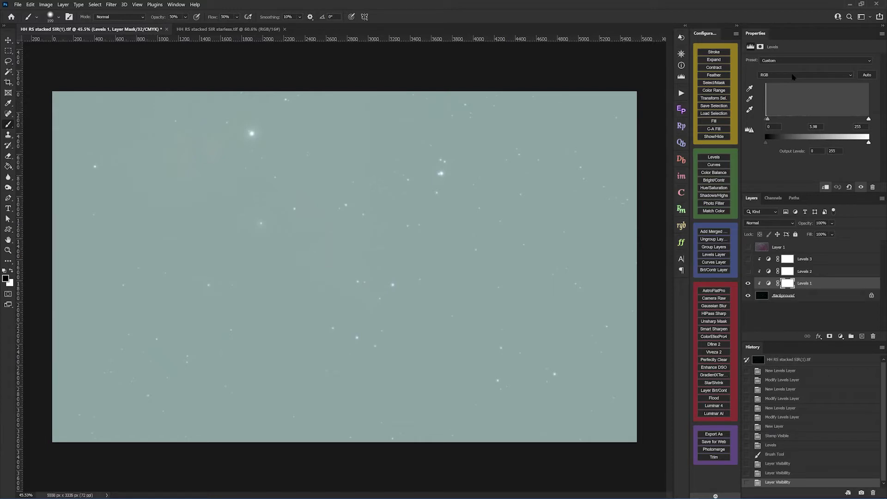
{"action": "left_click", "coordinate": [792, 77]}
{"action": "left_click", "coordinate": [788, 83]}
{"action": "left_click", "coordinate": [787, 76]}
{"action": "left_click", "coordinate": [781, 94]}
{"action": "left_click", "coordinate": [782, 75]}
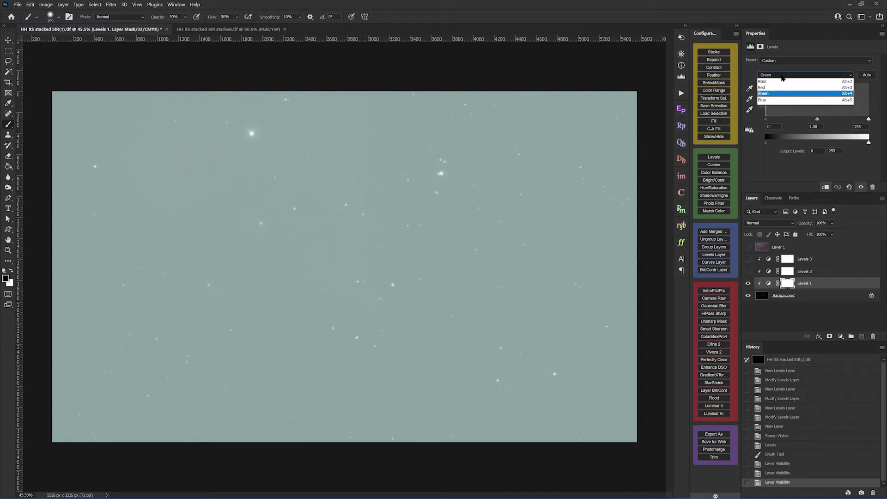
{"action": "left_click", "coordinate": [774, 100]}
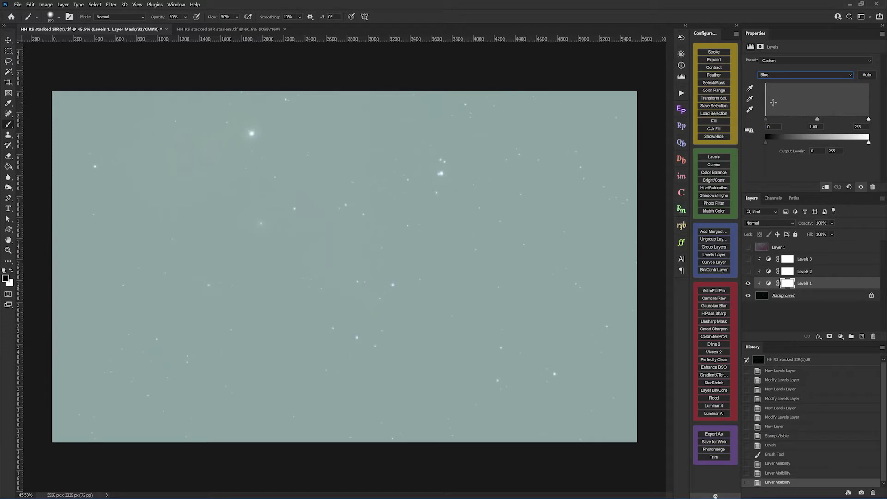
{"action": "left_click", "coordinate": [780, 75]}
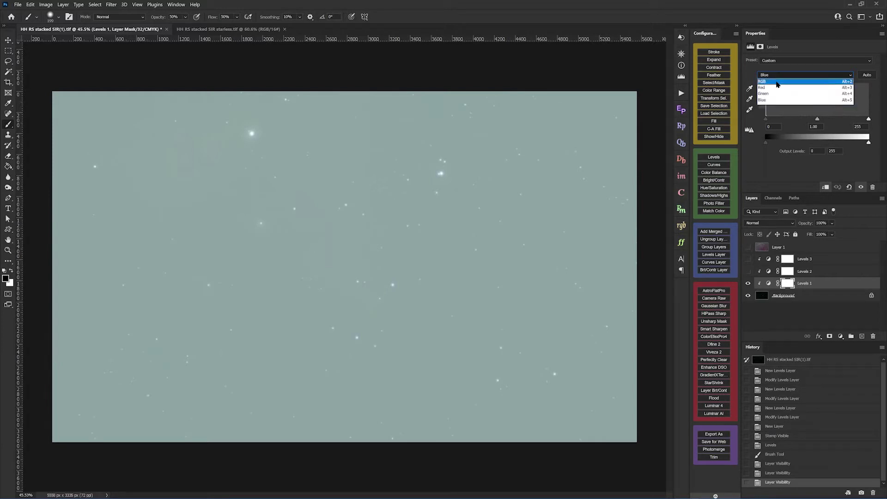
{"action": "left_click", "coordinate": [776, 81]}
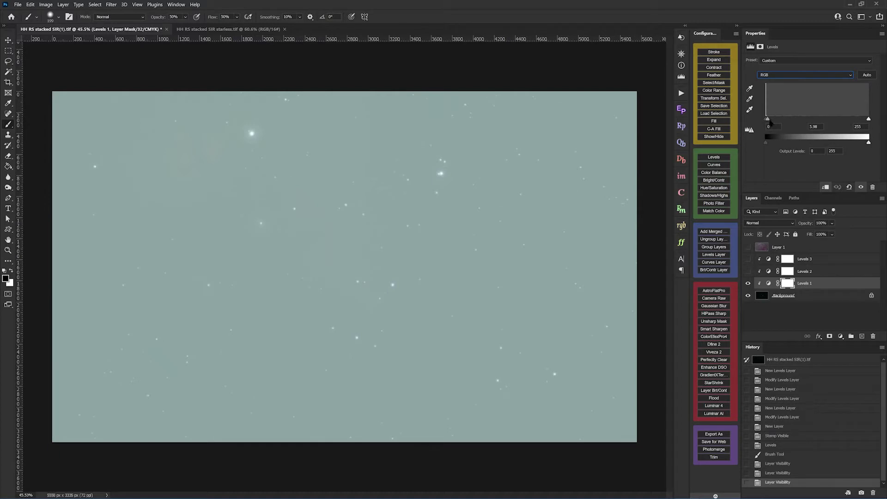
Step: Set the Levels 1 RGB midtone to 5.98, then view the Red, Green and Blue channels
{"action": "mouse_move", "coordinate": [768, 121]}
{"action": "left_mouse_down"}
{"action": "mouse_move", "coordinate": [814, 119]}
{"action": "mouse_move", "coordinate": [768, 128]}
{"action": "left_mouse_up"}
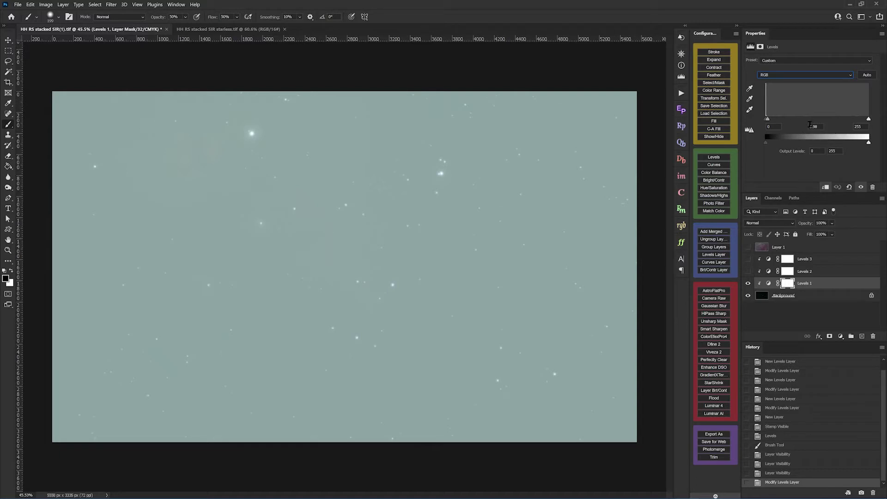
{"action": "left_click", "coordinate": [814, 77]}
{"action": "left_click", "coordinate": [805, 82]}
{"action": "left_click", "coordinate": [804, 81]}
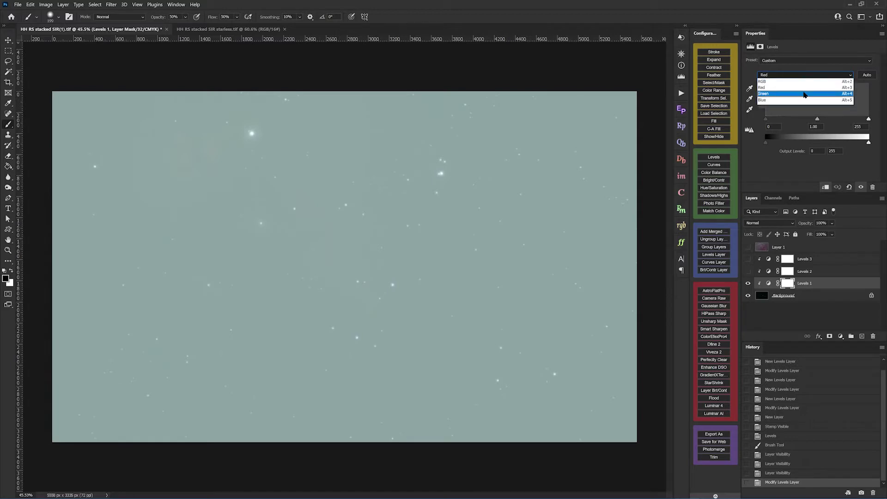
{"action": "left_click", "coordinate": [805, 91]}
{"action": "left_click", "coordinate": [805, 74]}
{"action": "left_click", "coordinate": [802, 100]}
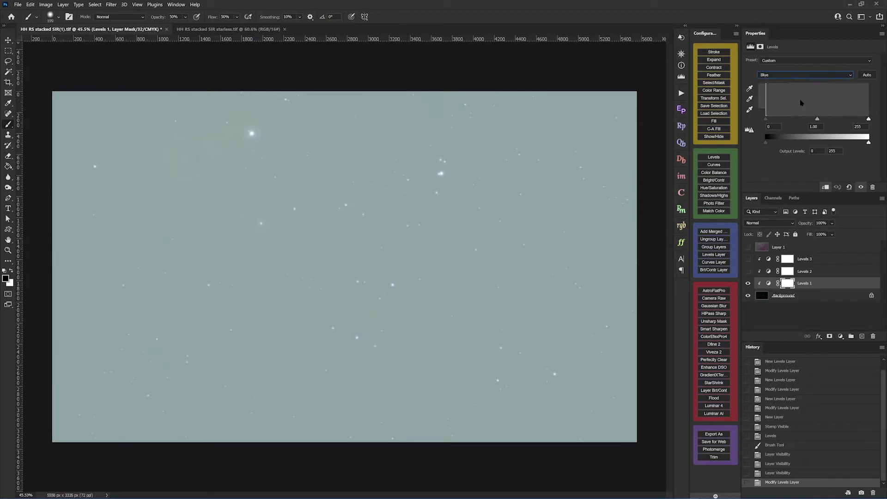
Step: Duplicate the Background layer as 'RGB Levels Applied'
{"action": "left_click", "coordinate": [787, 298]}
{"action": "right_click", "coordinate": [788, 299]}
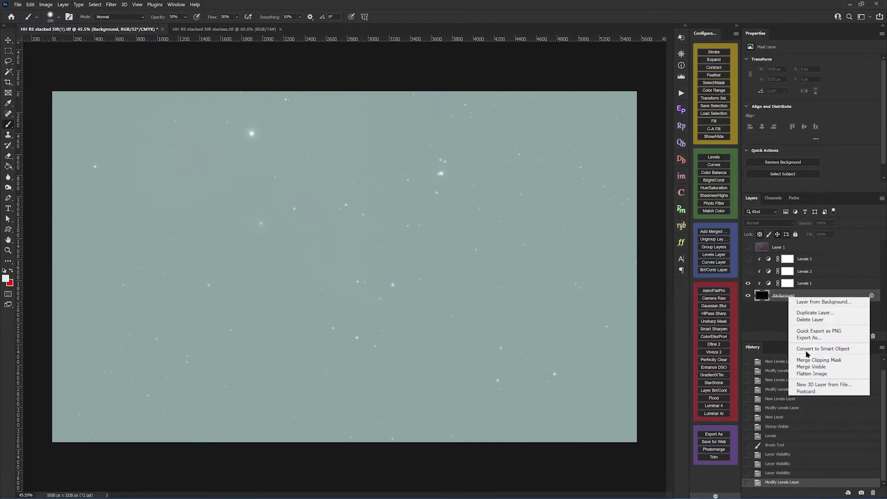
{"action": "left_click", "coordinate": [804, 316]}
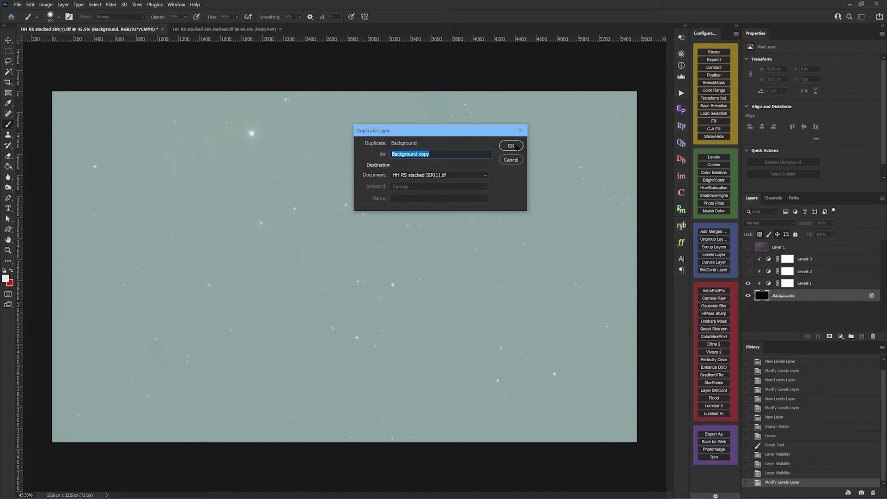
{"action": "type", "text": "Le"}
{"action": "key", "text": "BackSpace"}
{"action": "type", "text": "RG"}
{"action": "type", "text": "B "}
{"action": "type", "text": "Lv"}
{"action": "type", "text": "vels Applied"}
{"action": "left_click", "coordinate": [515, 147]}
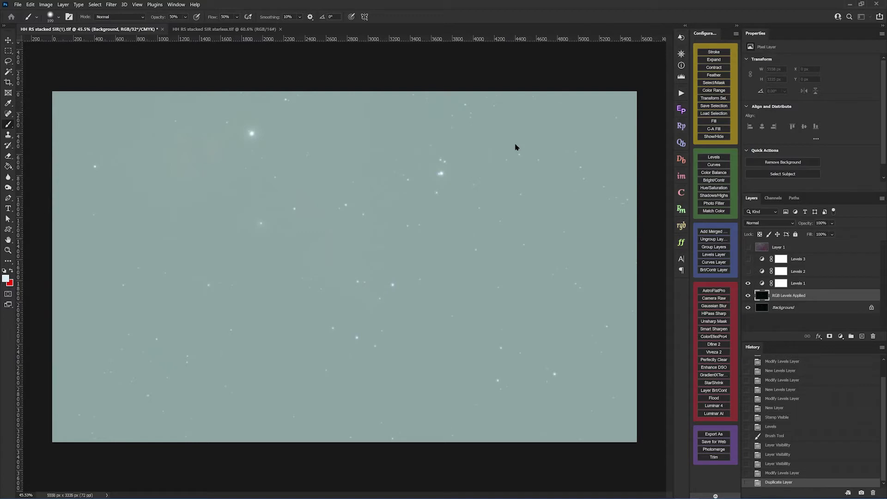
Step: Hide the Levels 1 stretch with RGB Levels Applied selected, leaving the image dark
{"action": "left_click", "coordinate": [810, 285]}
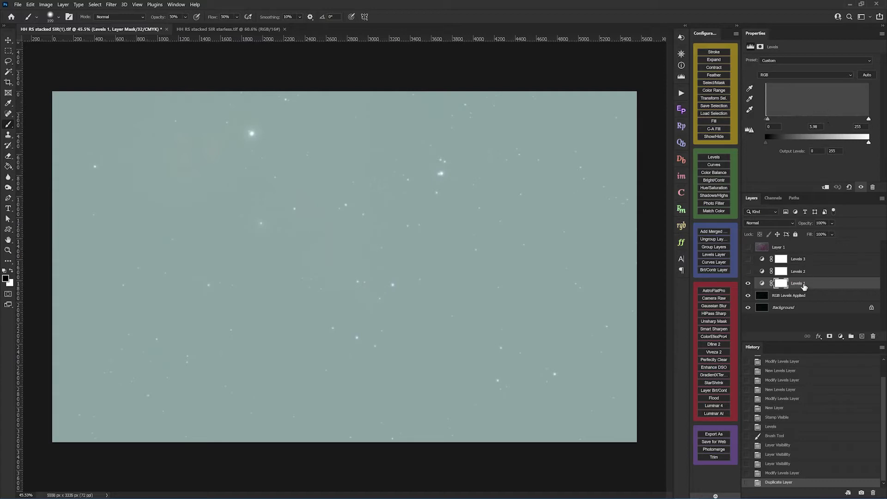
{"action": "left_click", "coordinate": [799, 299]}
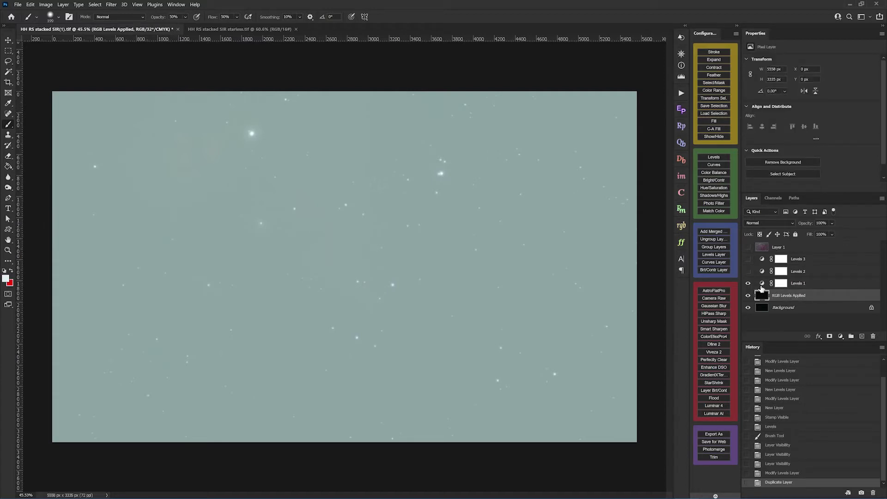
{"action": "left_click", "coordinate": [748, 285]}
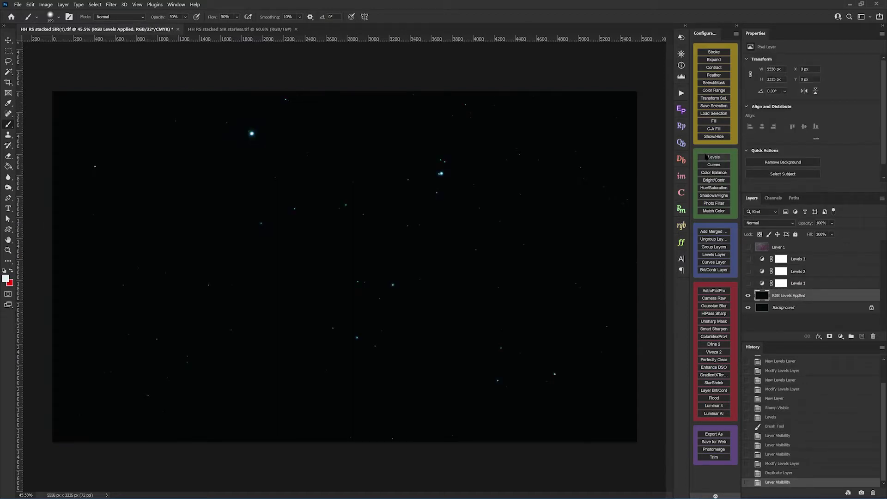
Step: Try a 5.98 midtone Levels on RGB Levels Applied, cancel it, and delete that layer
{"action": "left_click", "coordinate": [713, 157]}
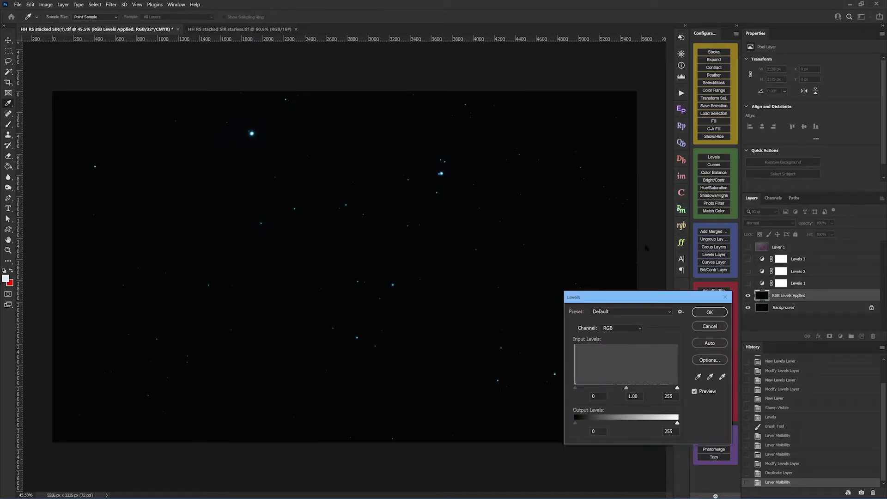
{"action": "left_click", "coordinate": [629, 396]}
{"action": "type", "text": "5.98"}
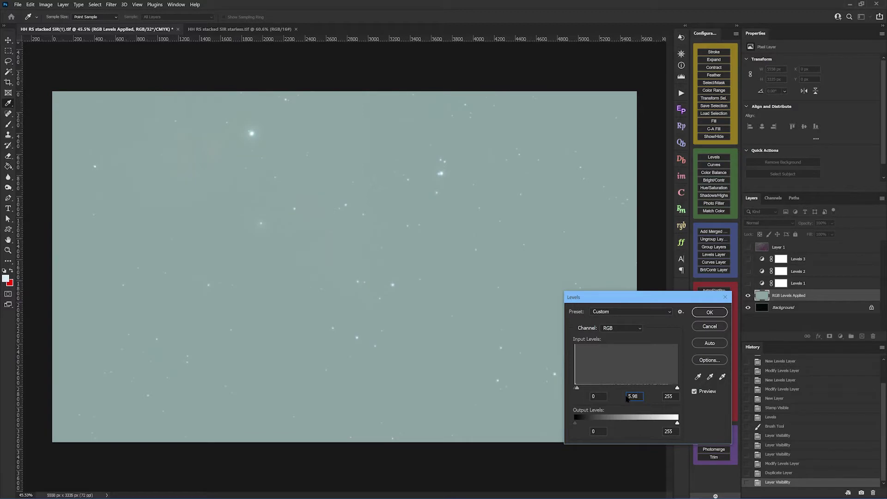
{"action": "left_click_drag", "start_coordinate": [628, 297], "coordinate": [489, 152]}
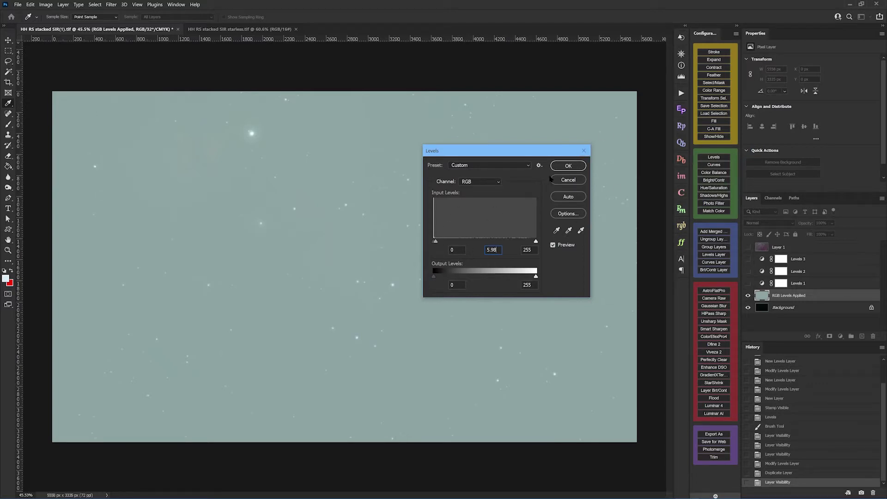
{"action": "left_click", "coordinate": [565, 180]}
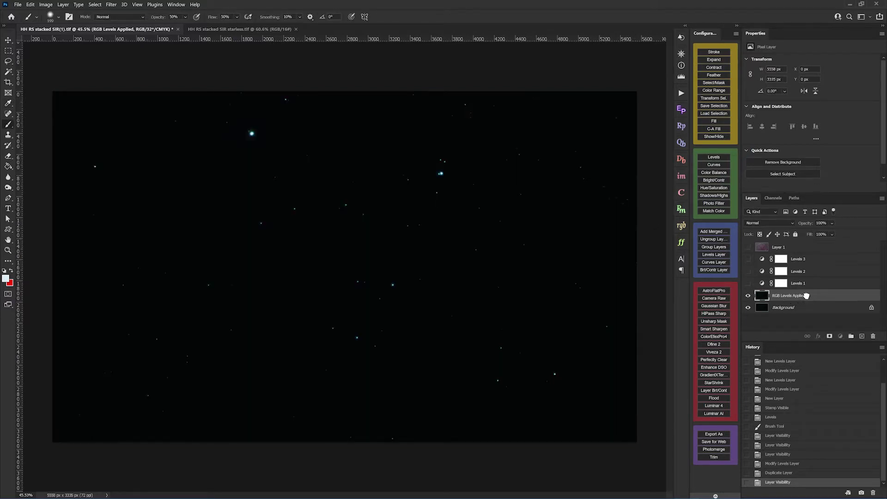
{"action": "left_click_drag", "start_coordinate": [806, 295], "coordinate": [872, 337]}
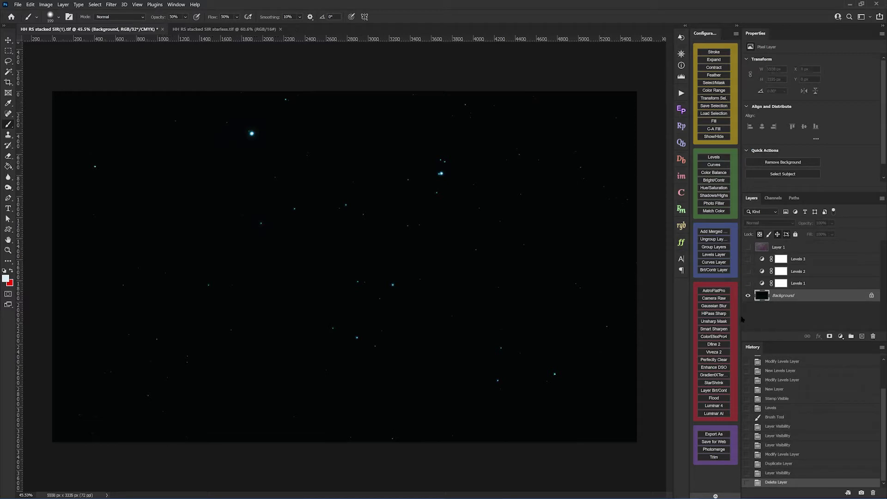
Step: Show the Levels 1 and Levels 2 adjustments, ending with Levels 2 selected
{"action": "left_click", "coordinate": [748, 284]}
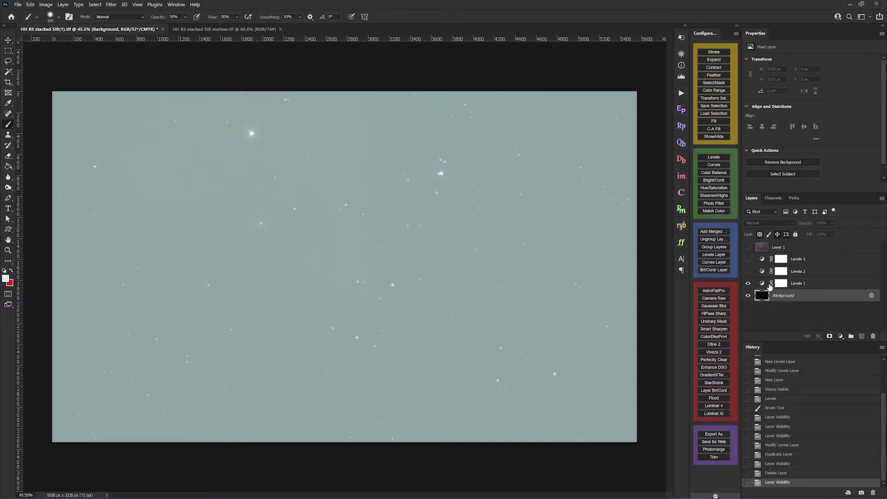
{"action": "left_click", "coordinate": [762, 285]}
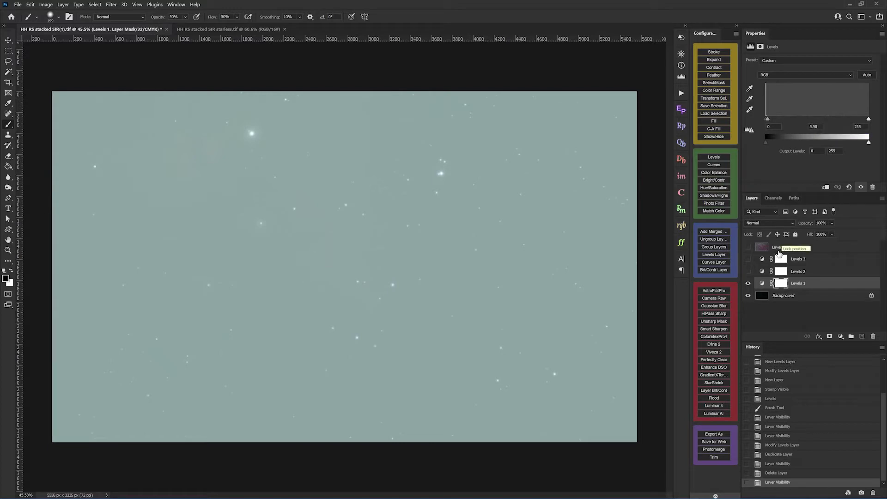
{"action": "left_click", "coordinate": [748, 271]}
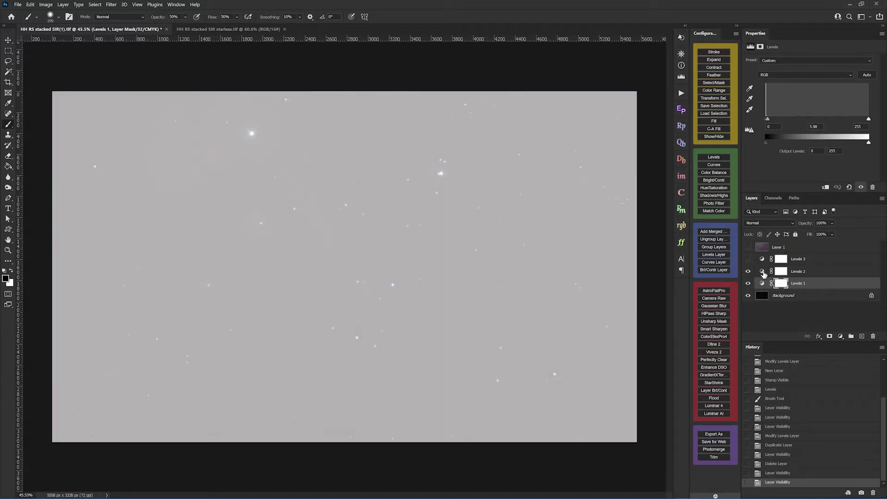
{"action": "left_click", "coordinate": [762, 273]}
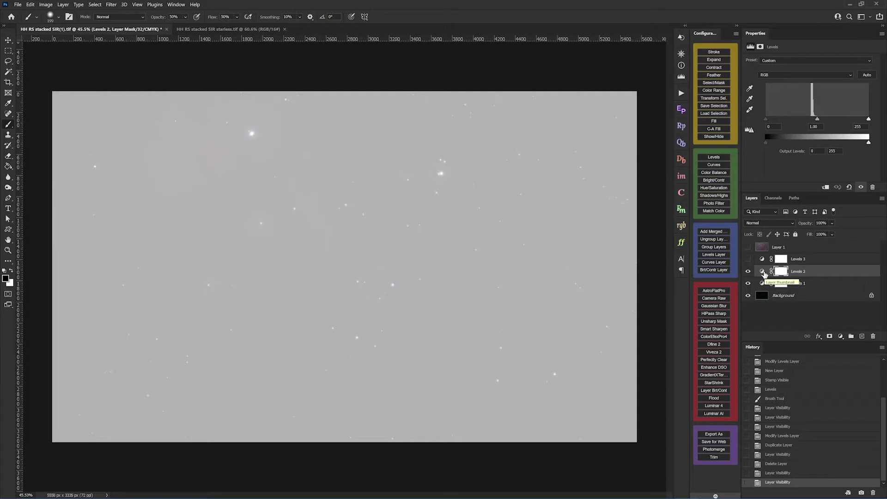
Step: In Levels 2, check the Red channel and raise the Green channel midtone to 1.21
{"action": "left_click", "coordinate": [779, 76]}
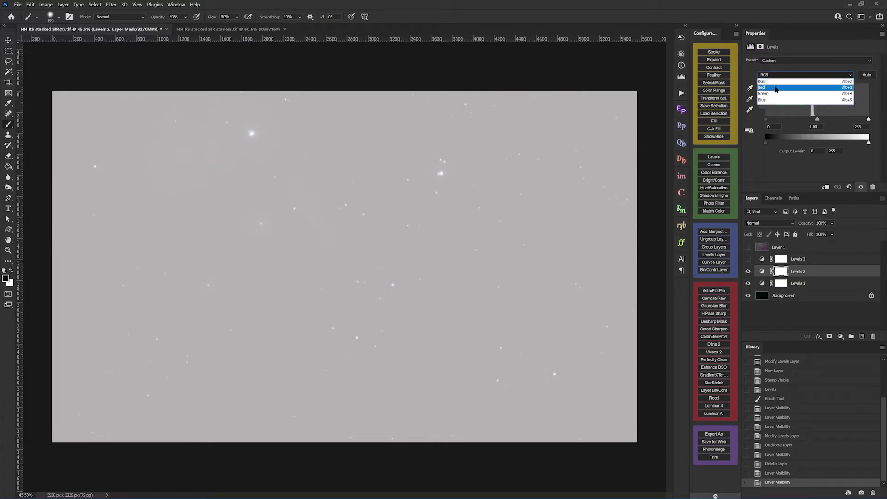
{"action": "left_click", "coordinate": [776, 88]}
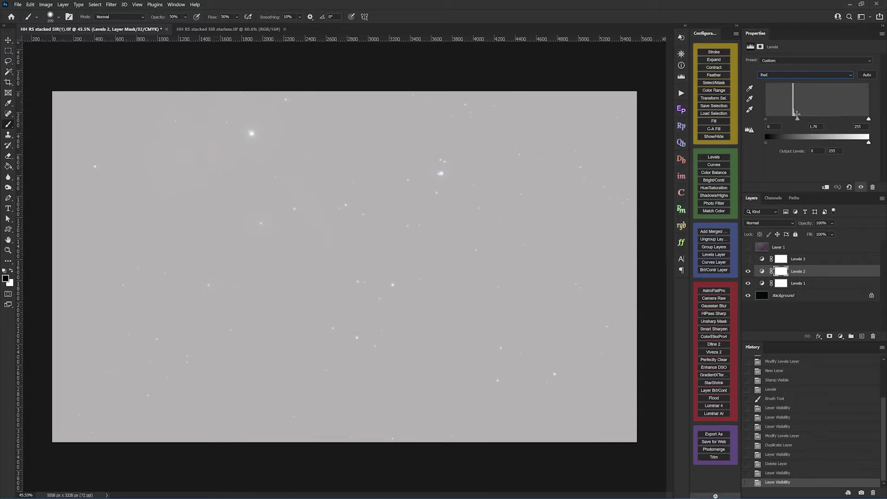
{"action": "left_click", "coordinate": [796, 77]}
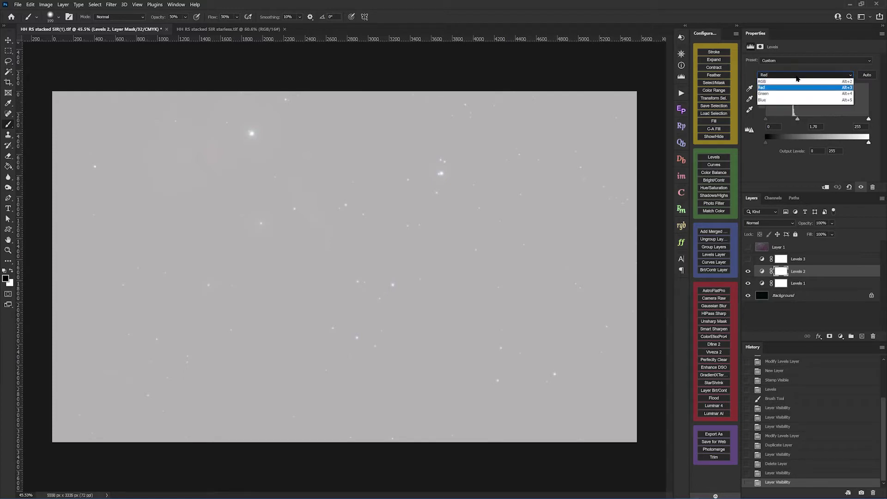
{"action": "left_click", "coordinate": [792, 93]}
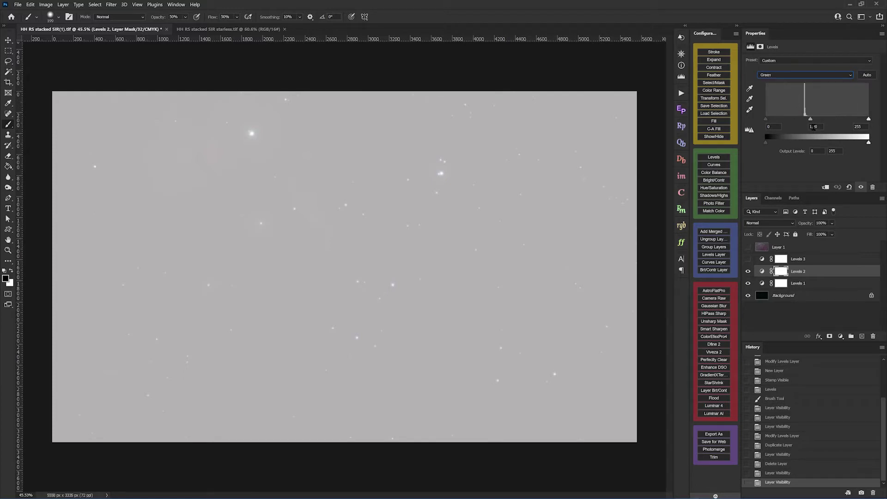
{"action": "left_click", "coordinate": [808, 77]}
{"action": "left_click", "coordinate": [795, 93]}
{"action": "left_click_drag", "start_coordinate": [810, 119], "coordinate": [809, 119]}
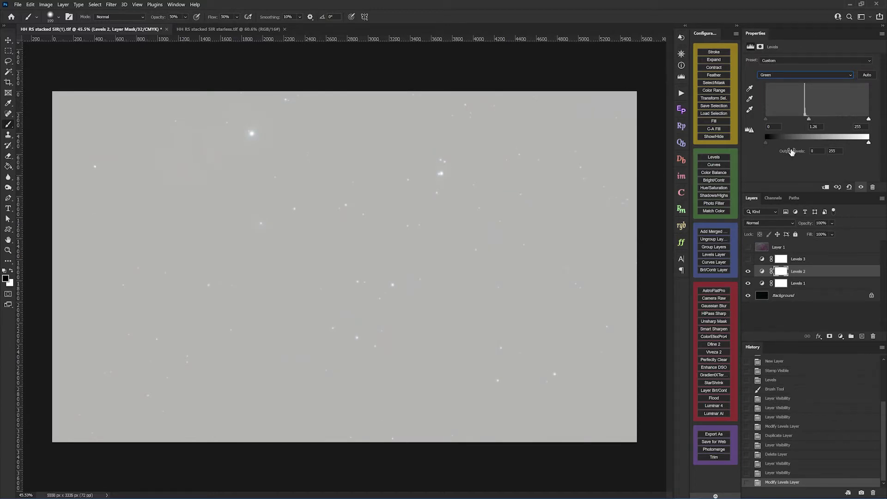
Step: Review Levels 2's Red, Green and Blue channels, then make Levels 3 visible again
{"action": "left_click", "coordinate": [799, 74]}
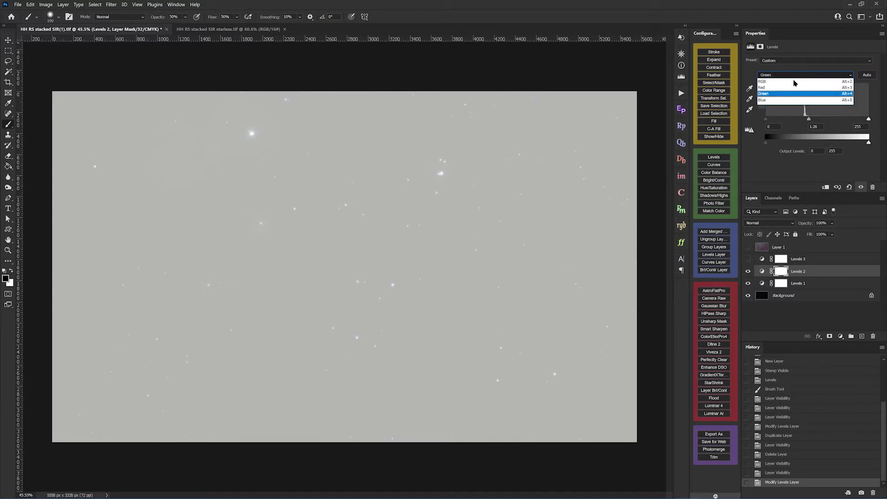
{"action": "left_click", "coordinate": [799, 88]}
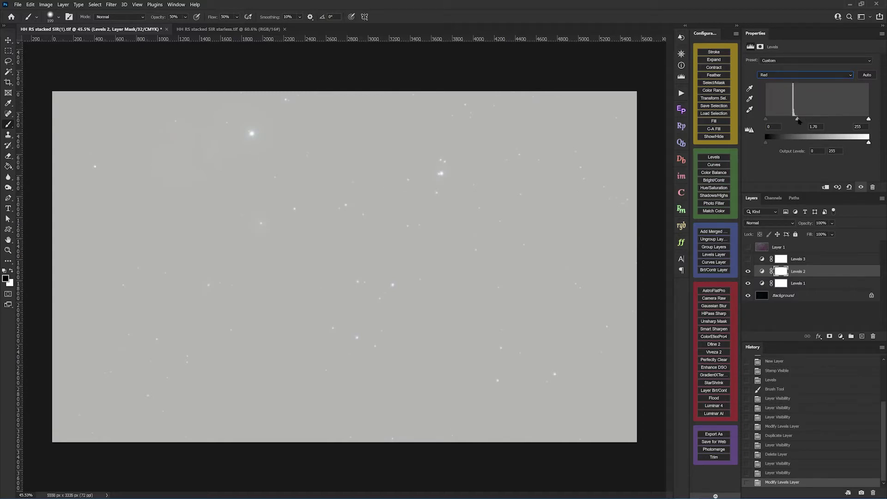
{"action": "left_click", "coordinate": [802, 75]}
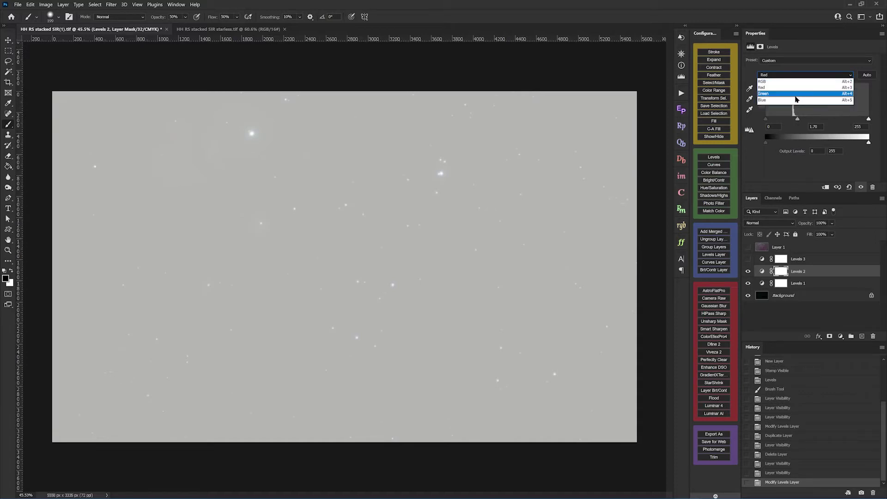
{"action": "left_click", "coordinate": [796, 94]}
{"action": "left_click", "coordinate": [795, 76]}
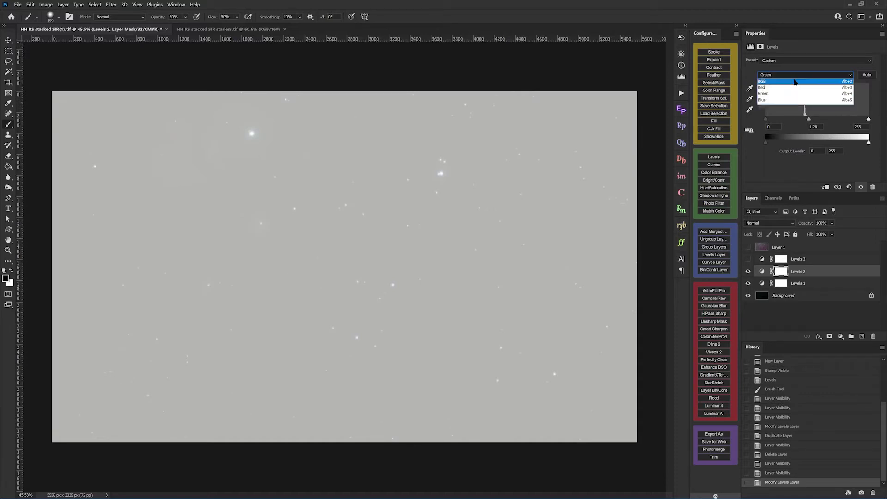
{"action": "left_click", "coordinate": [799, 102]}
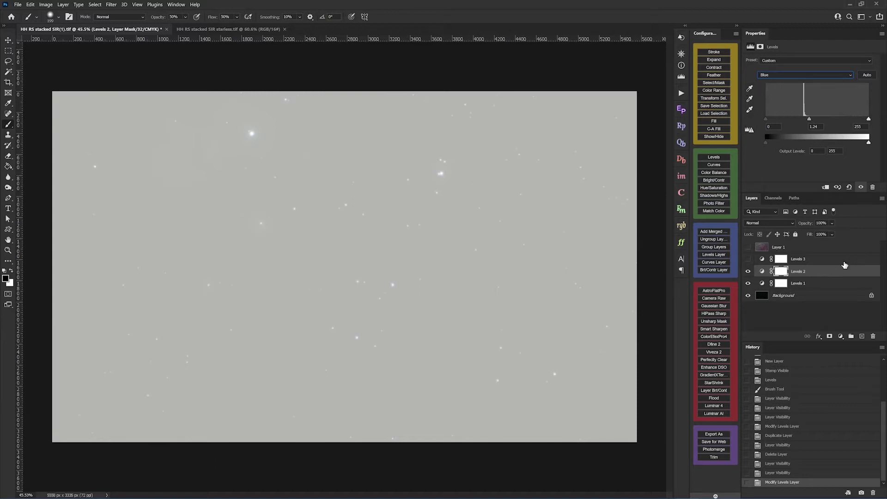
{"action": "left_click", "coordinate": [747, 259]}
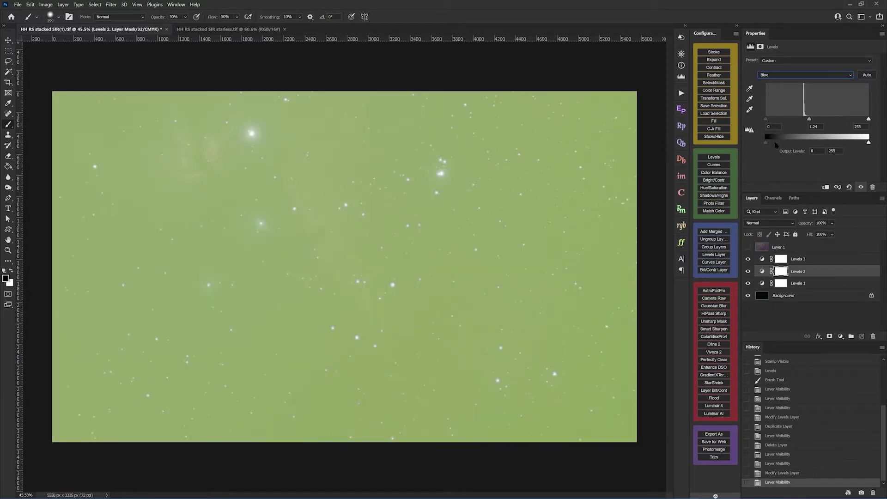
Step: In Levels 3's Red channel, adjust the black point and fine-tune the midtones
{"action": "left_click", "coordinate": [764, 260]}
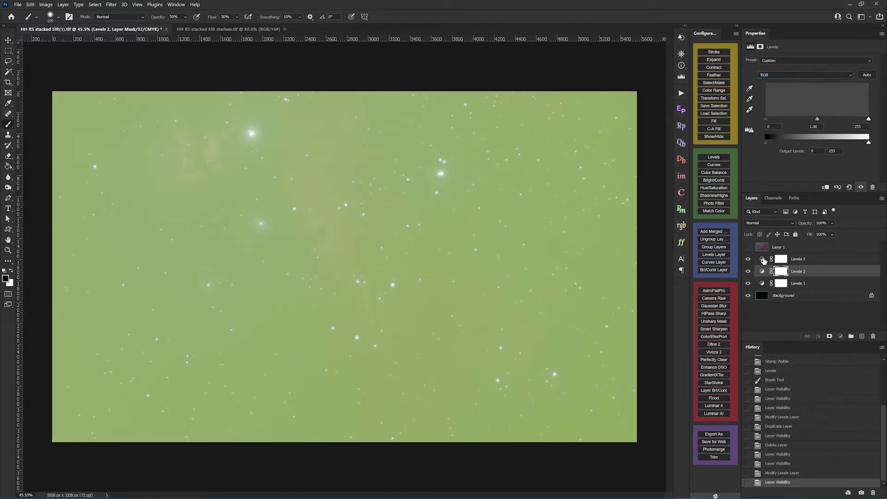
{"action": "left_click", "coordinate": [771, 76]}
{"action": "left_click", "coordinate": [768, 84]}
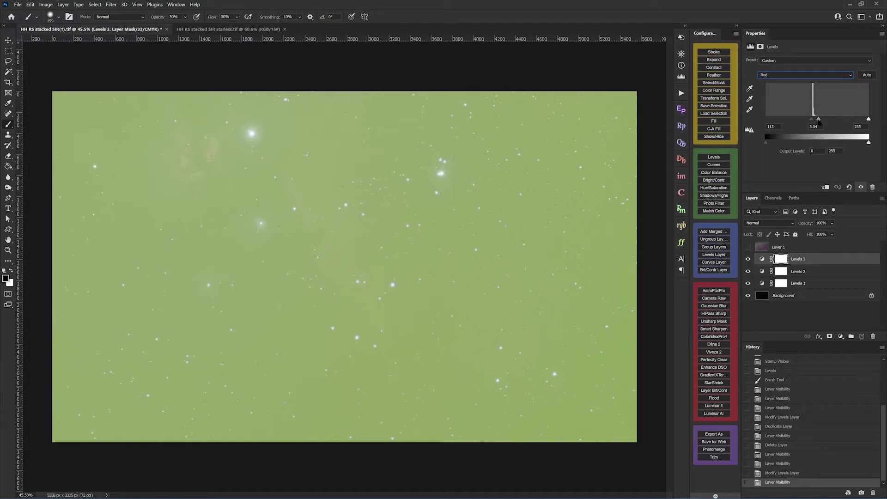
{"action": "mouse_move", "coordinate": [812, 120]}
{"action": "left_mouse_down"}
{"action": "mouse_move", "coordinate": [774, 120]}
{"action": "mouse_move", "coordinate": [814, 127]}
{"action": "left_mouse_up"}
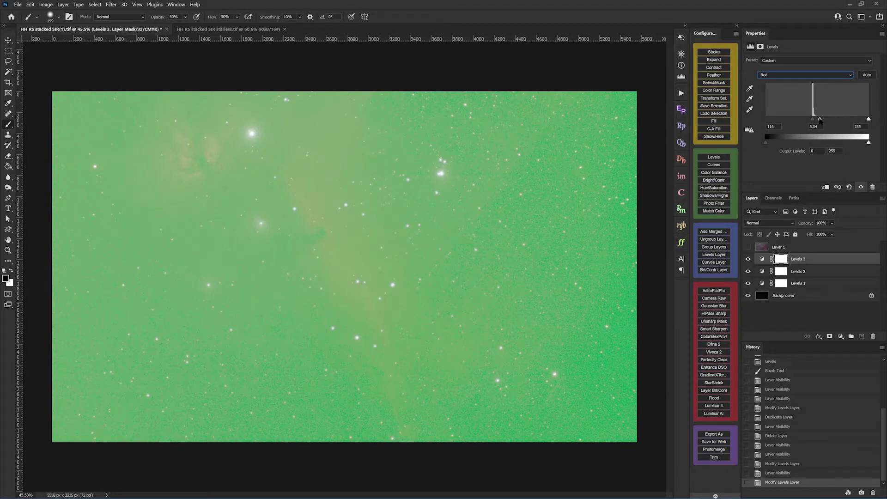
{"action": "left_click_drag", "start_coordinate": [819, 119], "coordinate": [837, 126]}
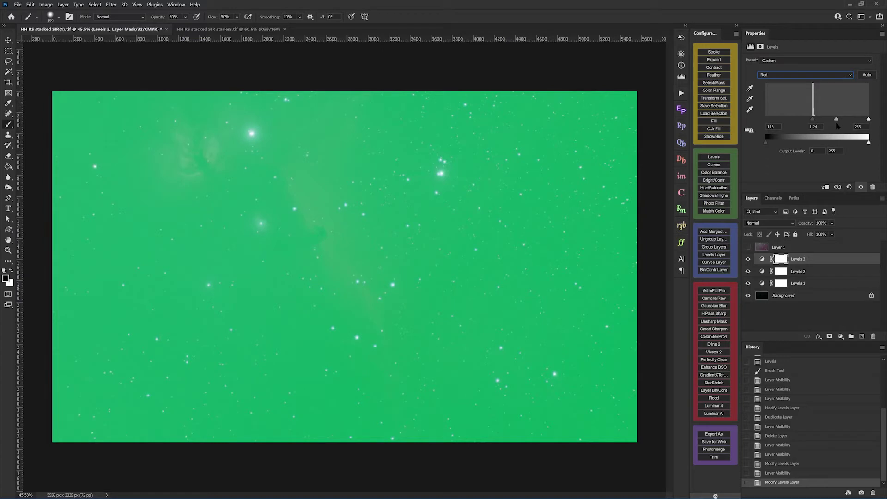
{"action": "mouse_move", "coordinate": [837, 126]}
{"action": "left_mouse_down"}
{"action": "mouse_move", "coordinate": [862, 121]}
{"action": "mouse_move", "coordinate": [820, 129]}
{"action": "left_mouse_up"}
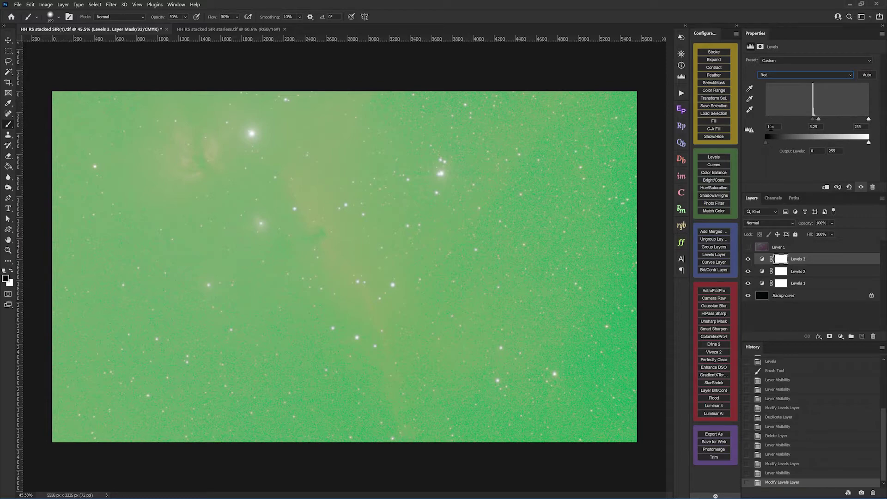
Step: Set Green to 115/3.15 and Blue to 113/3.13, then toggle Layer 1 for comparison
{"action": "left_click", "coordinate": [782, 76]}
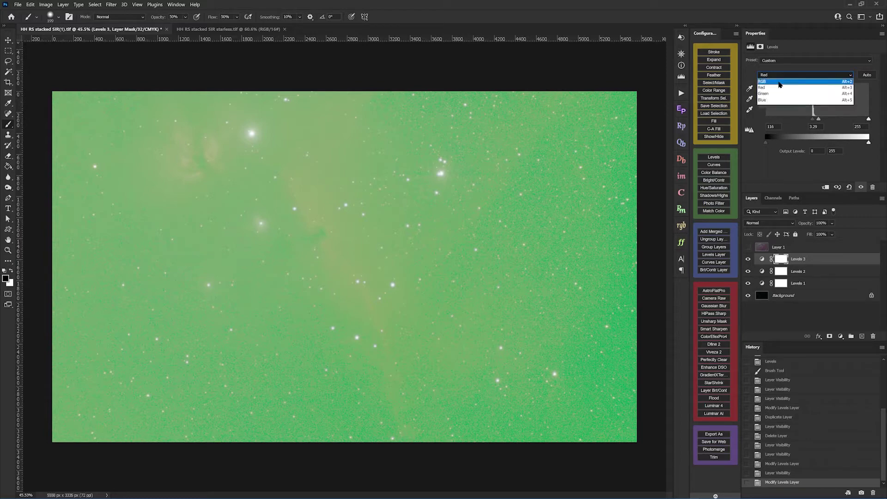
{"action": "left_click", "coordinate": [773, 94]}
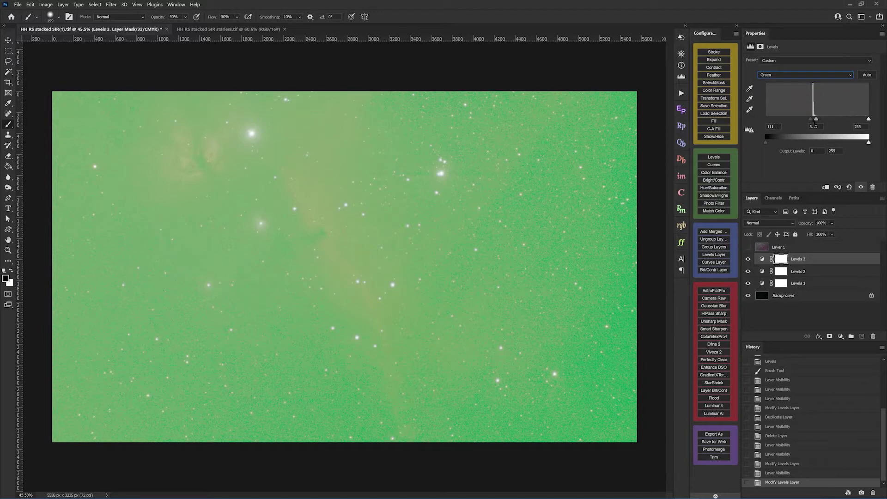
{"action": "left_click_drag", "start_coordinate": [816, 119], "coordinate": [818, 120]}
{"action": "left_click_drag", "start_coordinate": [811, 120], "coordinate": [819, 118]}
{"action": "left_click", "coordinate": [794, 75]}
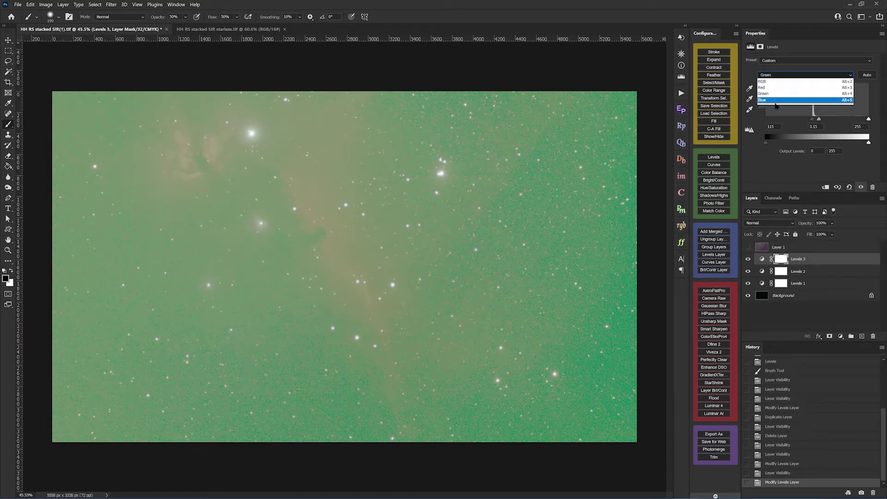
{"action": "left_click", "coordinate": [777, 102]}
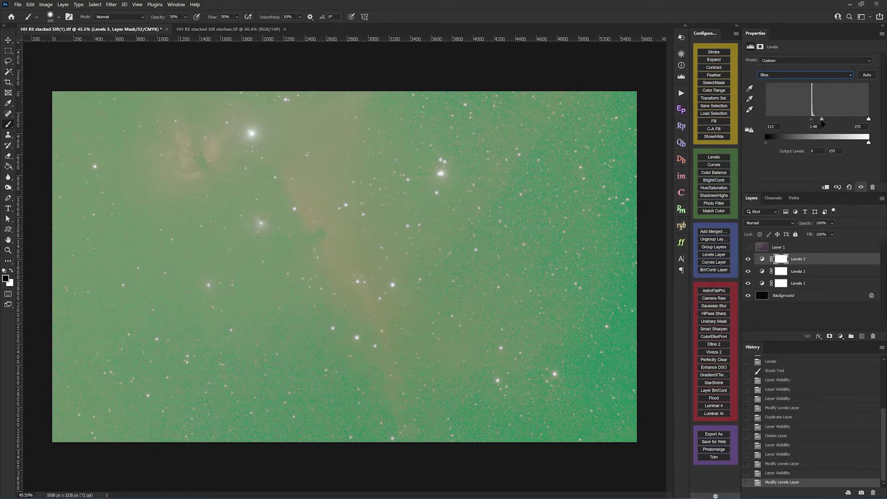
{"action": "left_click_drag", "start_coordinate": [821, 119], "coordinate": [818, 119]}
{"action": "left_click", "coordinate": [748, 247]}
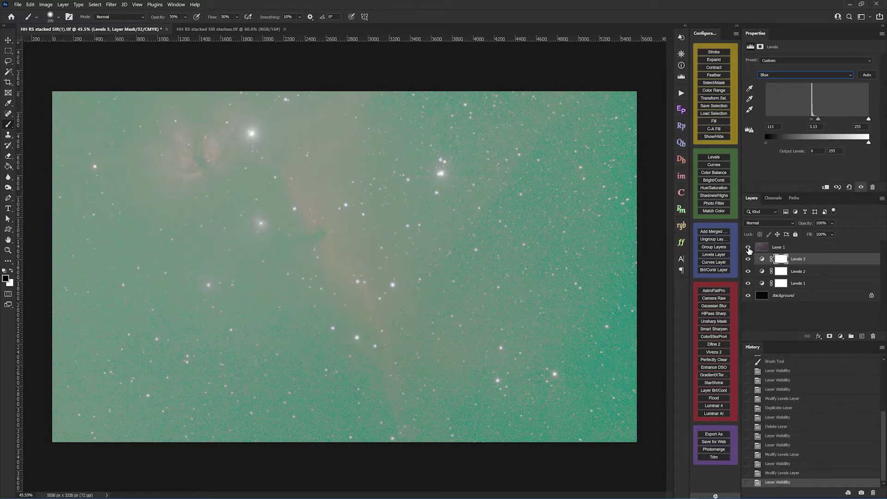
{"action": "left_click", "coordinate": [748, 247]}
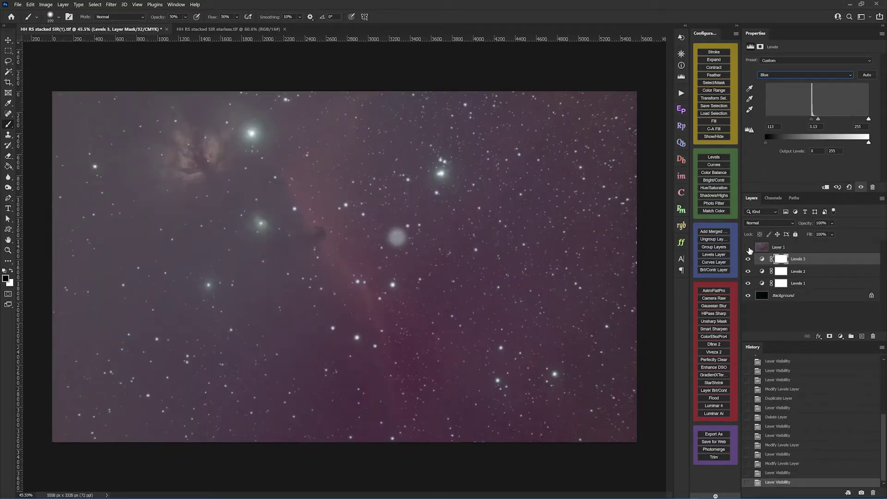
{"action": "left_click", "coordinate": [748, 248]}
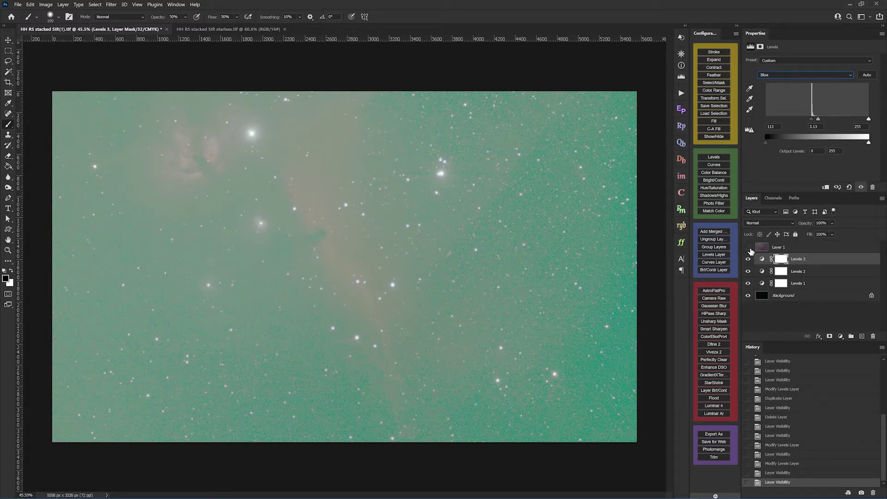
{"action": "left_click", "coordinate": [748, 248]}
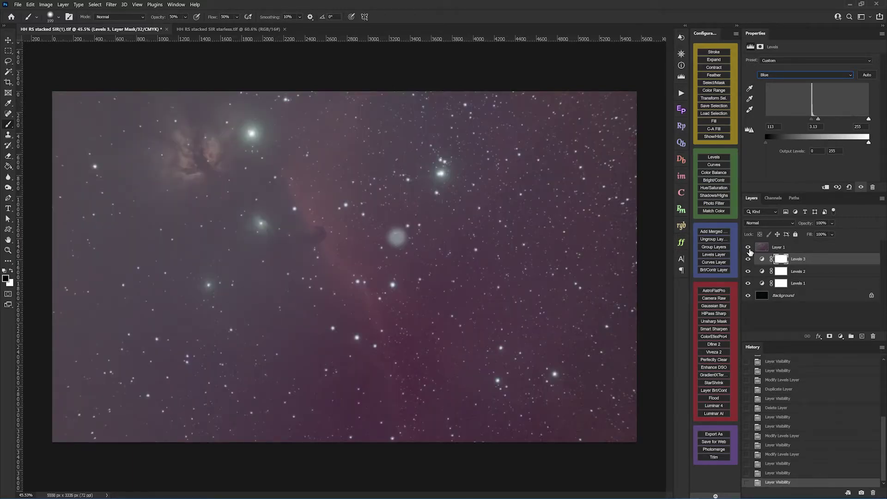
{"action": "left_click", "coordinate": [748, 249]}
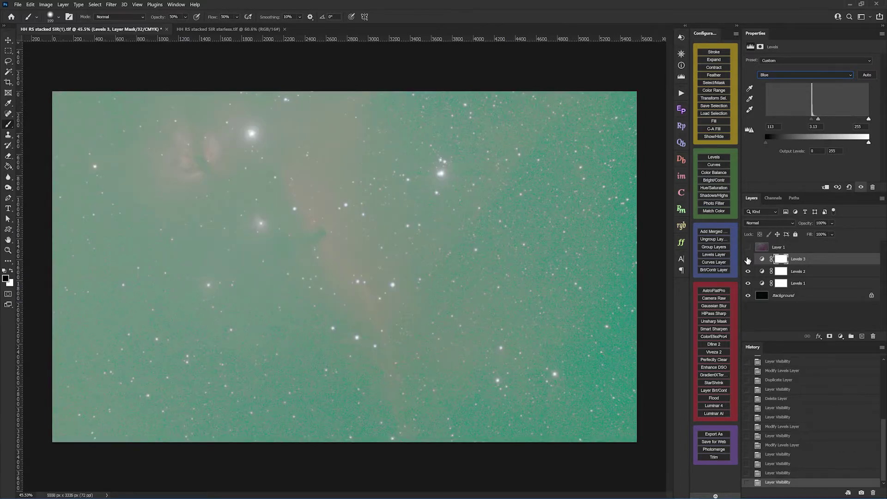
{"action": "left_click", "coordinate": [748, 259]}
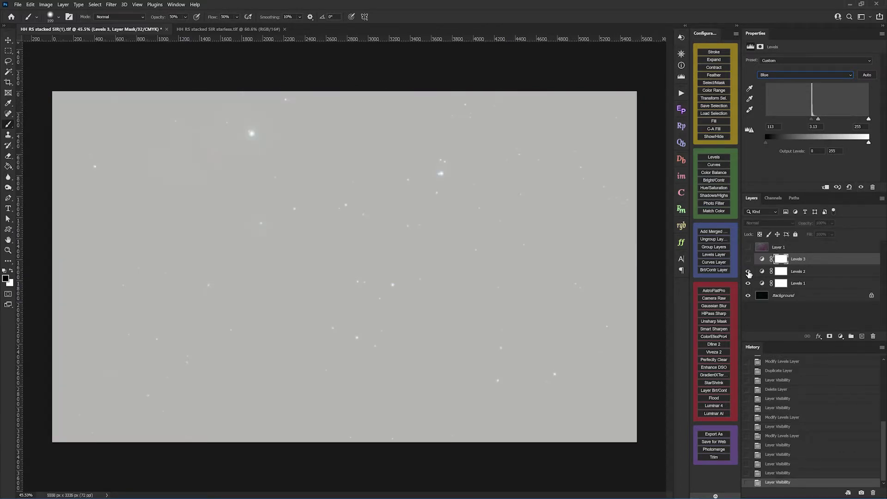
{"action": "left_click", "coordinate": [748, 272]}
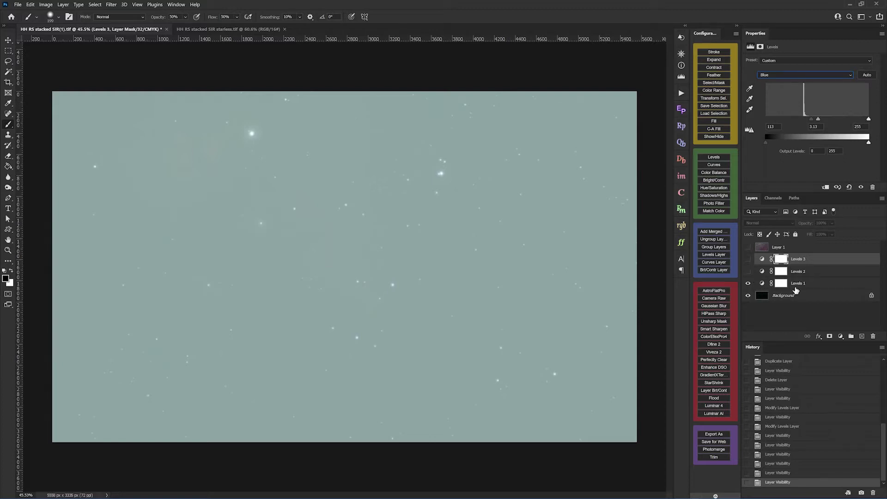
{"action": "left_click", "coordinate": [815, 274]}
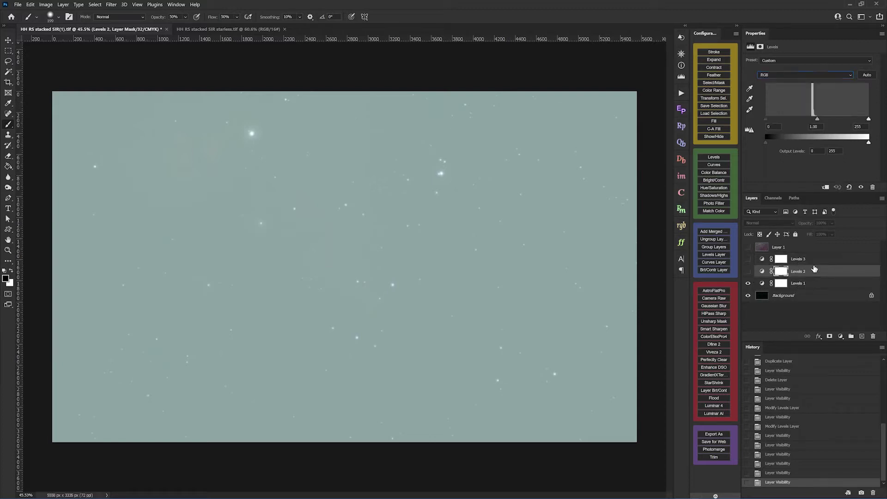
{"action": "left_click", "coordinate": [816, 263]}
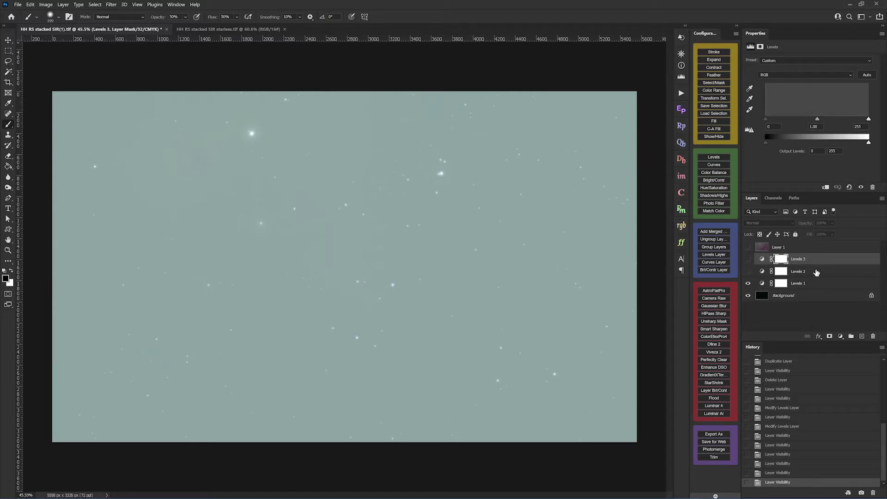
{"action": "left_click", "coordinate": [816, 272]}
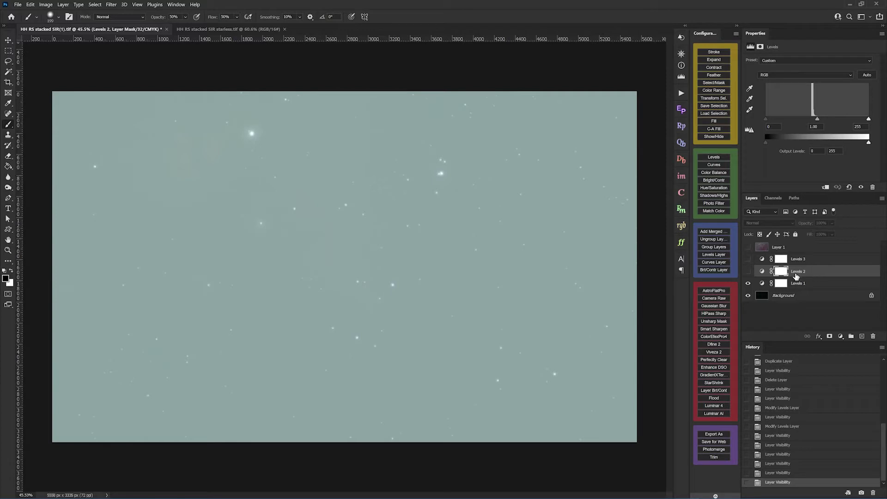
{"action": "left_click", "coordinate": [747, 271]}
{"action": "left_click", "coordinate": [747, 259]}
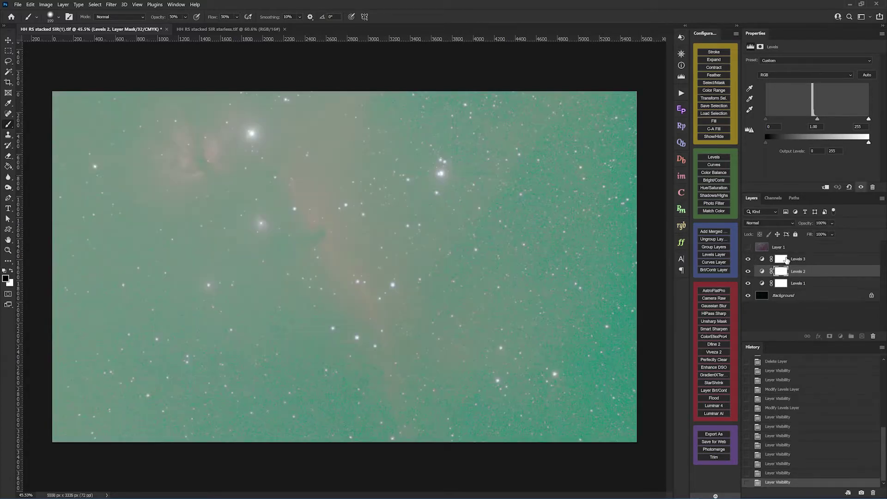
Step: Inspect Levels 3's Red, Green and Blue channel settings, leaving Blue shown and targeting Levels 2's mask
{"action": "left_click", "coordinate": [797, 260]}
{"action": "left_click", "coordinate": [763, 259]}
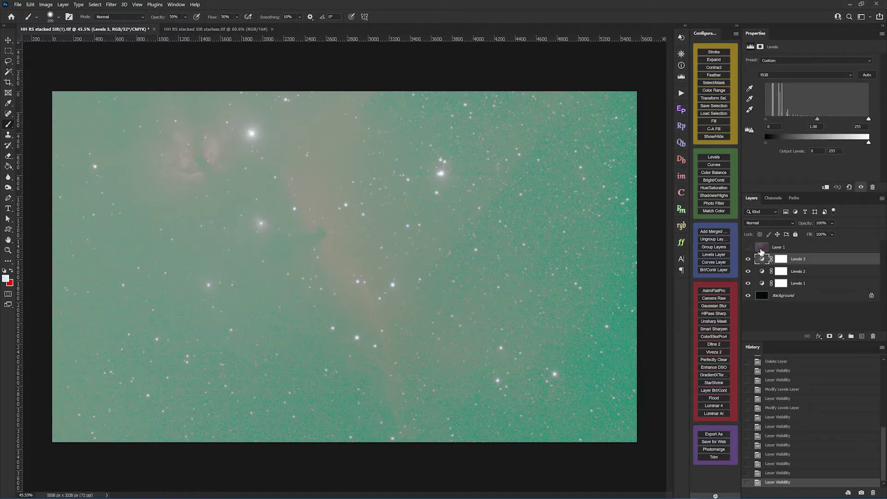
{"action": "left_click", "coordinate": [776, 74]}
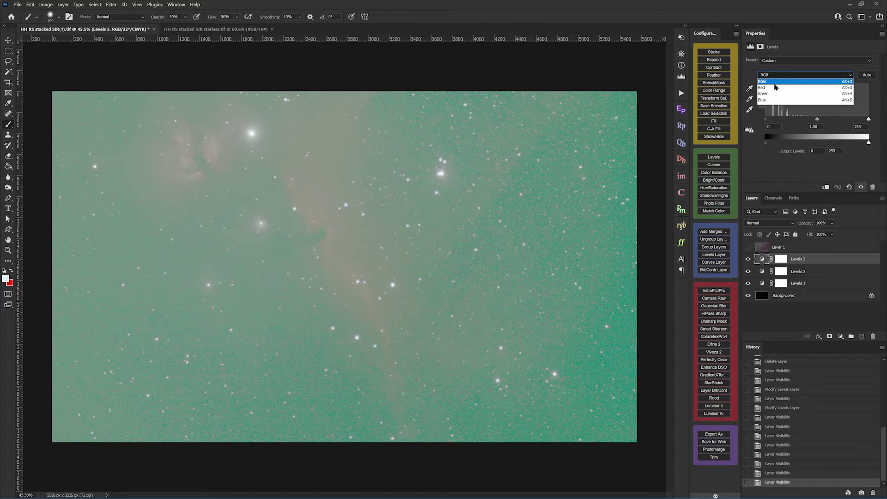
{"action": "left_click", "coordinate": [774, 85]}
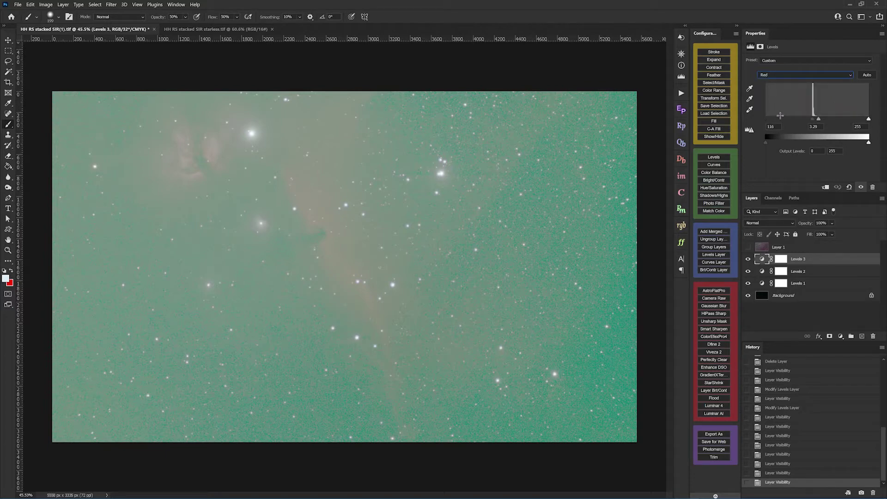
{"action": "left_click", "coordinate": [779, 76]}
{"action": "left_click", "coordinate": [776, 93]}
{"action": "left_click", "coordinate": [781, 77]}
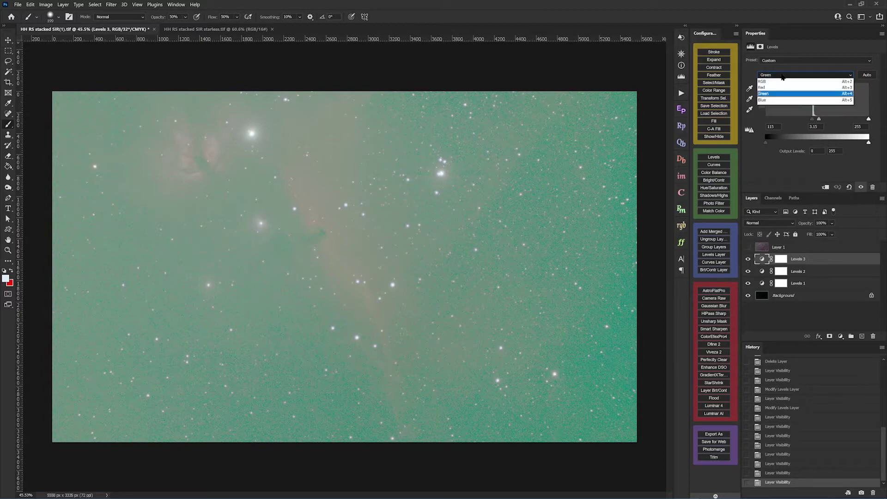
{"action": "left_click", "coordinate": [780, 100]}
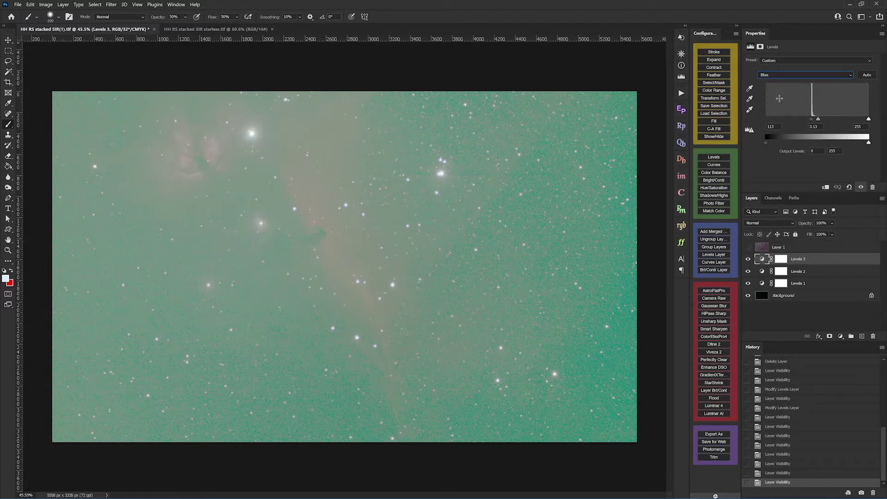
{"action": "left_click", "coordinate": [788, 78]}
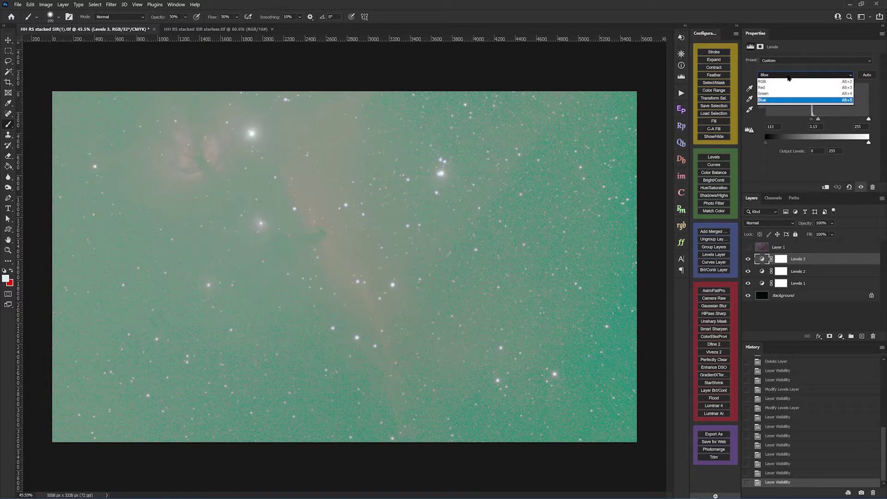
{"action": "left_click", "coordinate": [793, 156]}
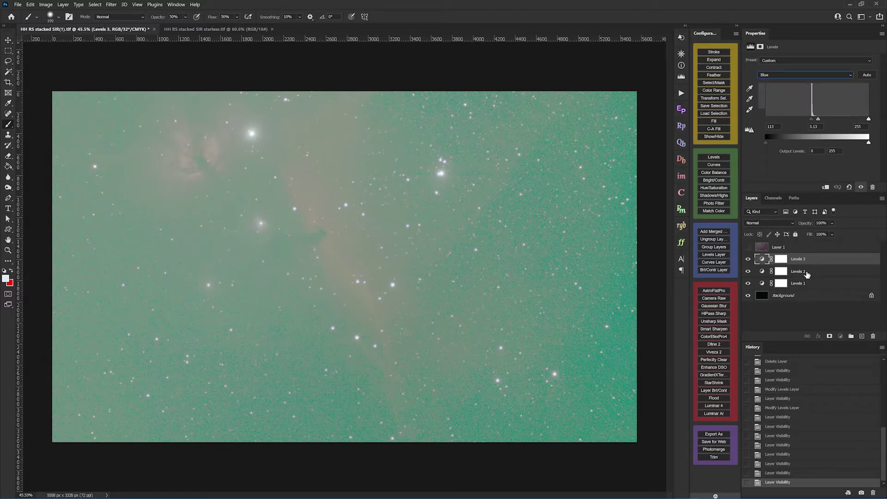
{"action": "left_click", "coordinate": [780, 272]}
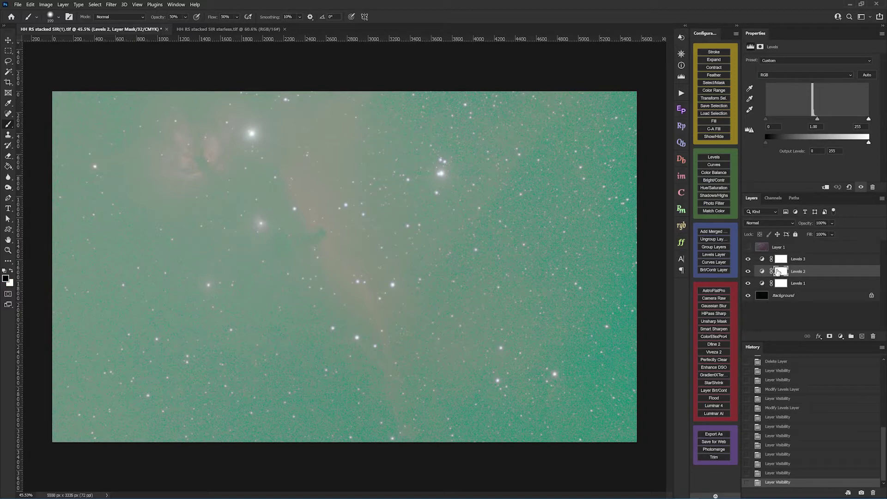
{"action": "left_click", "coordinate": [762, 271]}
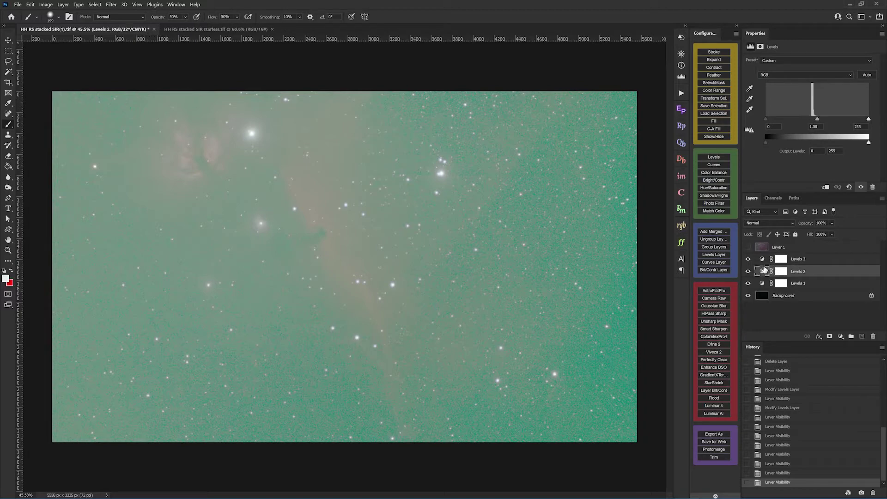
{"action": "left_click", "coordinate": [777, 77]}
{"action": "left_click", "coordinate": [775, 87]}
{"action": "left_click", "coordinate": [777, 76]}
{"action": "left_click", "coordinate": [776, 94]}
{"action": "left_click", "coordinate": [778, 77]}
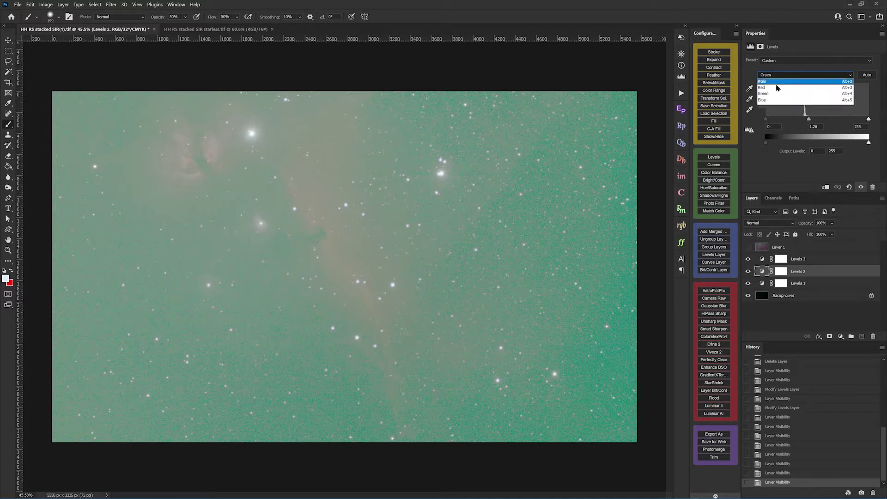
{"action": "left_click", "coordinate": [772, 102]}
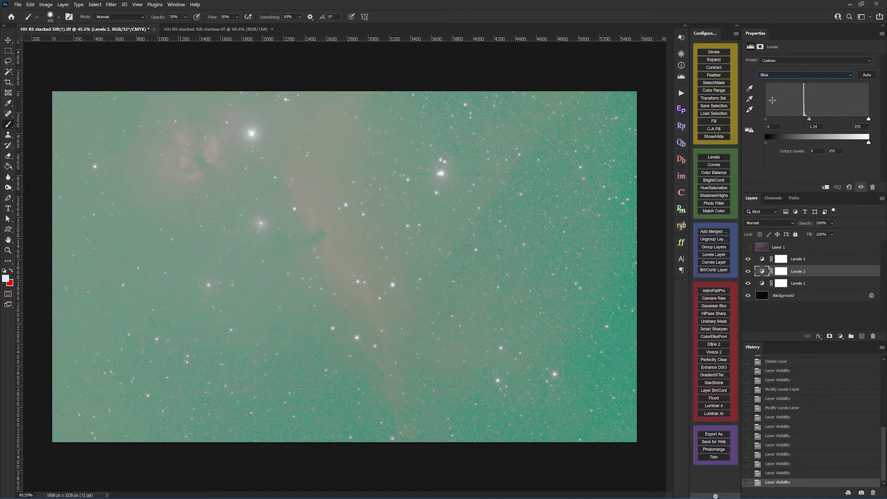
{"action": "left_click", "coordinate": [810, 285]}
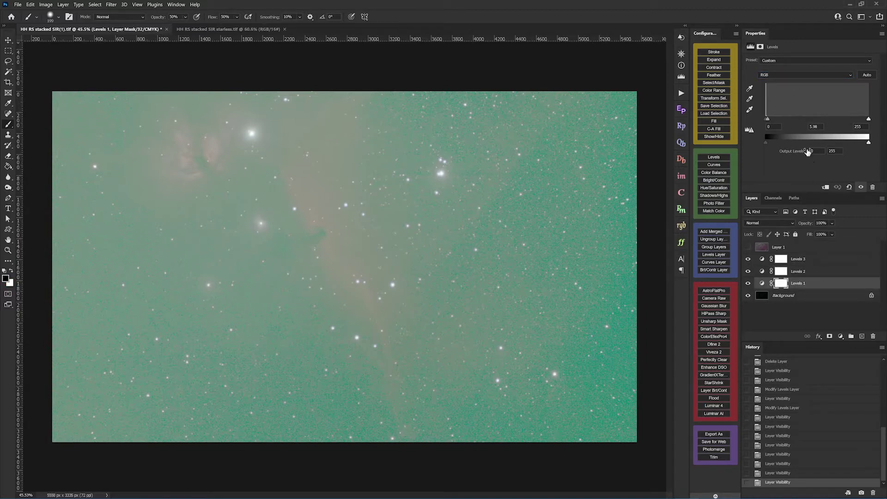
{"action": "left_click", "coordinate": [798, 248]}
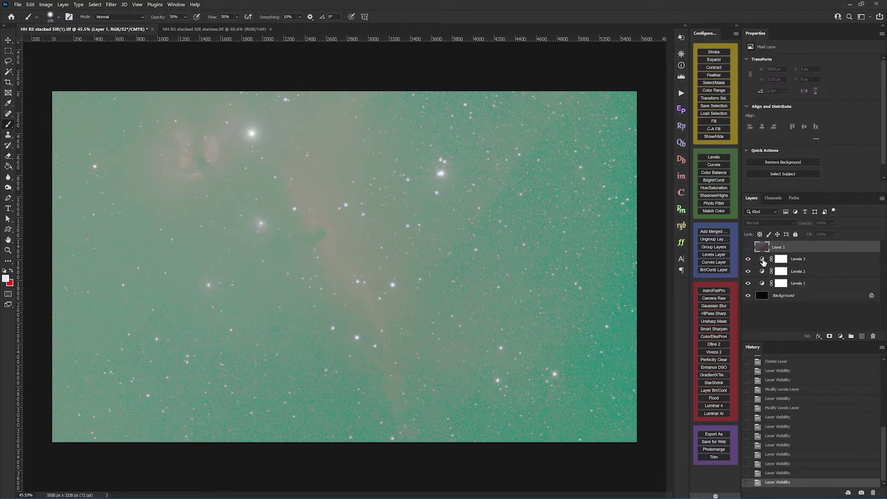
{"action": "left_click", "coordinate": [762, 260]}
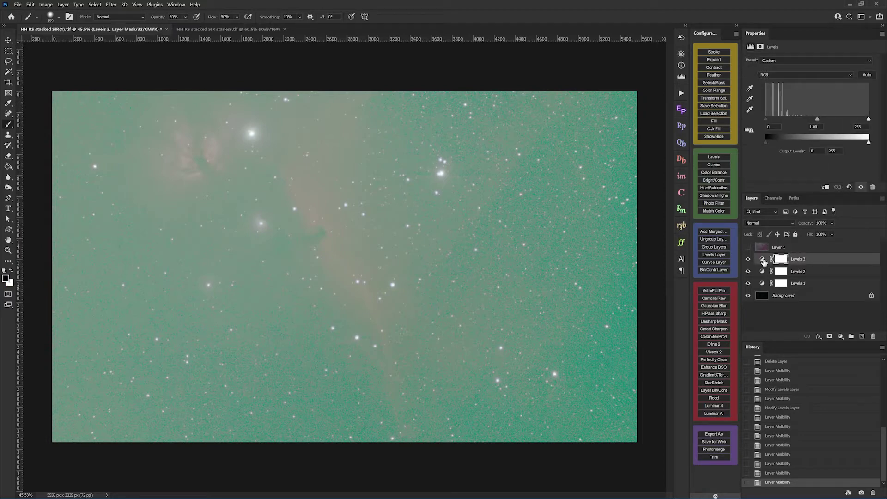
{"action": "left_click", "coordinate": [778, 75]}
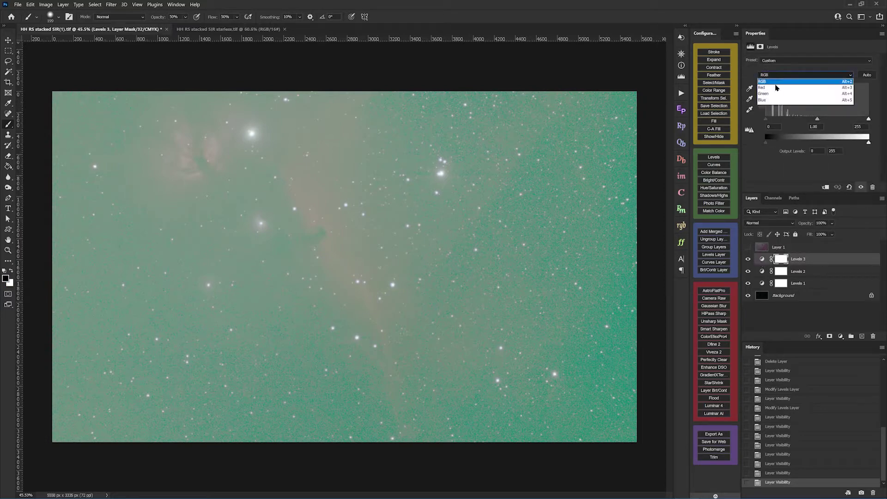
{"action": "left_click", "coordinate": [776, 87]}
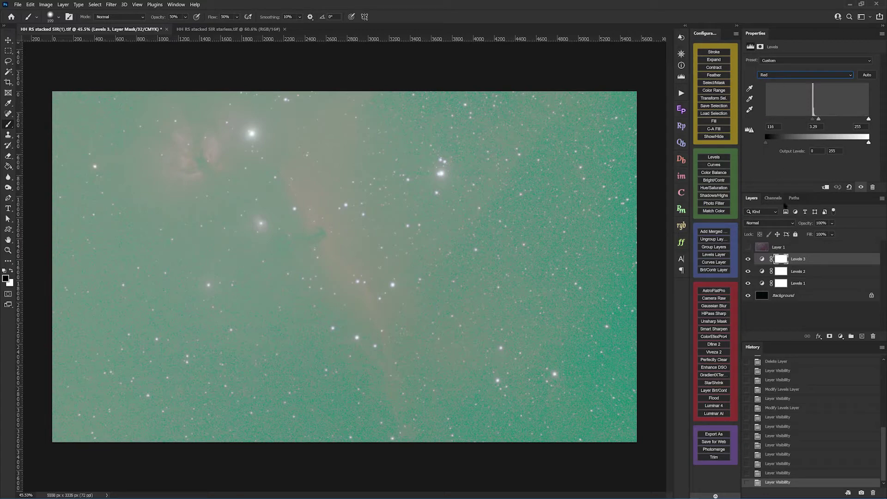
{"action": "left_click", "coordinate": [796, 249]}
{"action": "left_click", "coordinate": [803, 260]}
{"action": "left_click", "coordinate": [778, 75]}
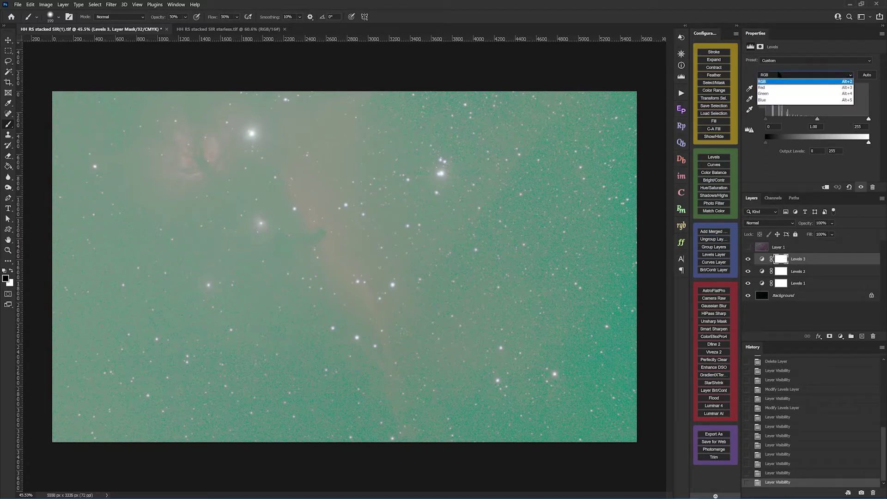
{"action": "left_click", "coordinate": [776, 95]}
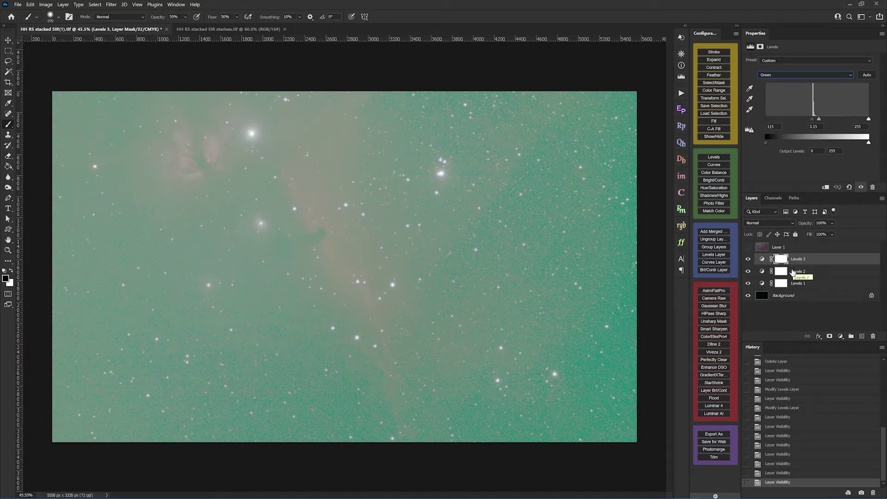
{"action": "left_click", "coordinate": [793, 272]}
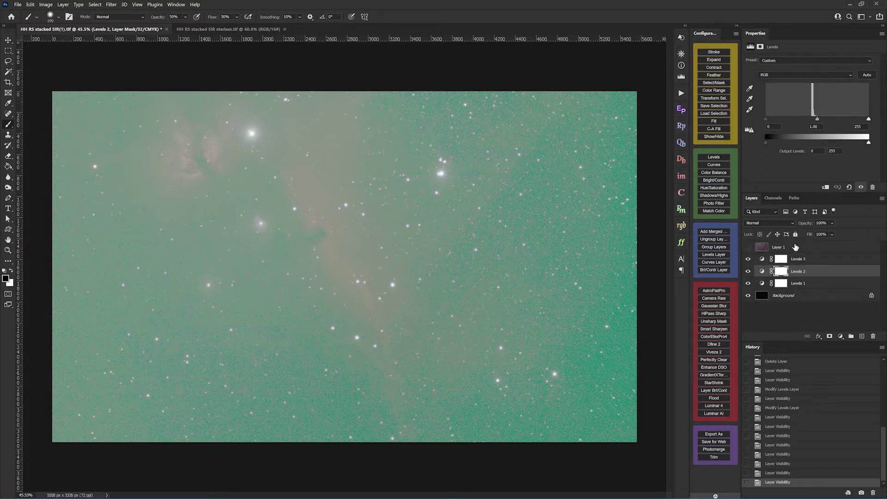
{"action": "left_click", "coordinate": [778, 249]}
{"action": "left_click", "coordinate": [747, 248]}
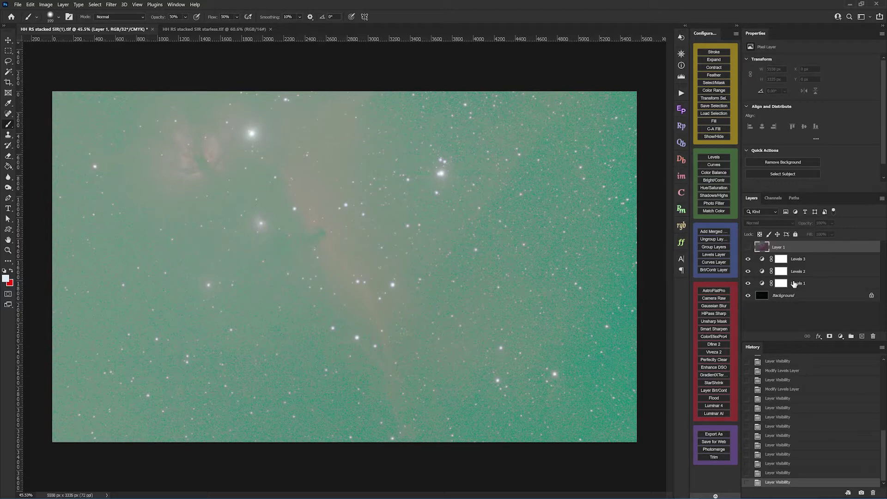
{"action": "left_click", "coordinate": [793, 284]}
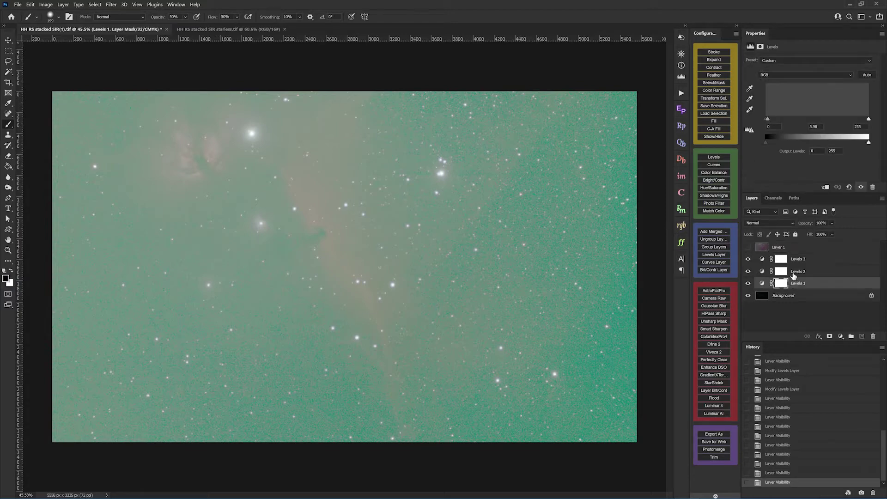
{"action": "left_click", "coordinate": [794, 271]}
{"action": "left_click", "coordinate": [794, 261]}
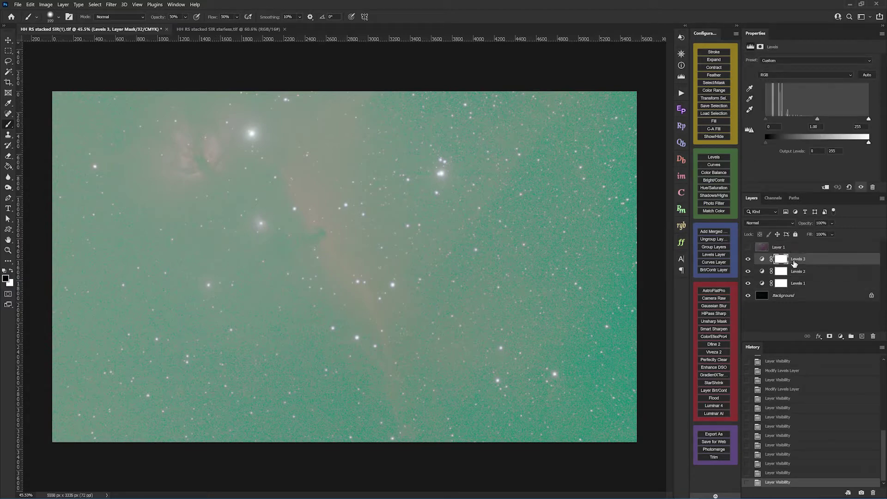
{"action": "left_click", "coordinate": [786, 77]}
{"action": "left_click", "coordinate": [780, 100]}
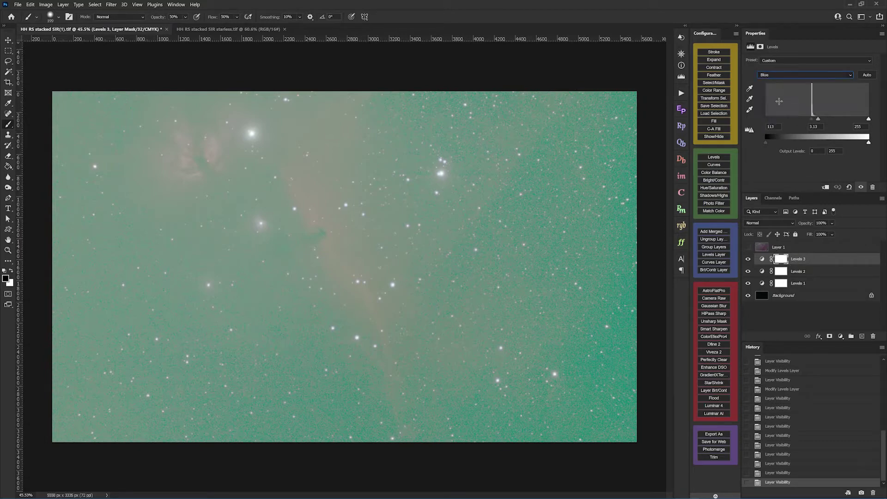
{"action": "left_click", "coordinate": [781, 78]}
{"action": "left_click", "coordinate": [780, 92]}
{"action": "left_click", "coordinate": [779, 77]}
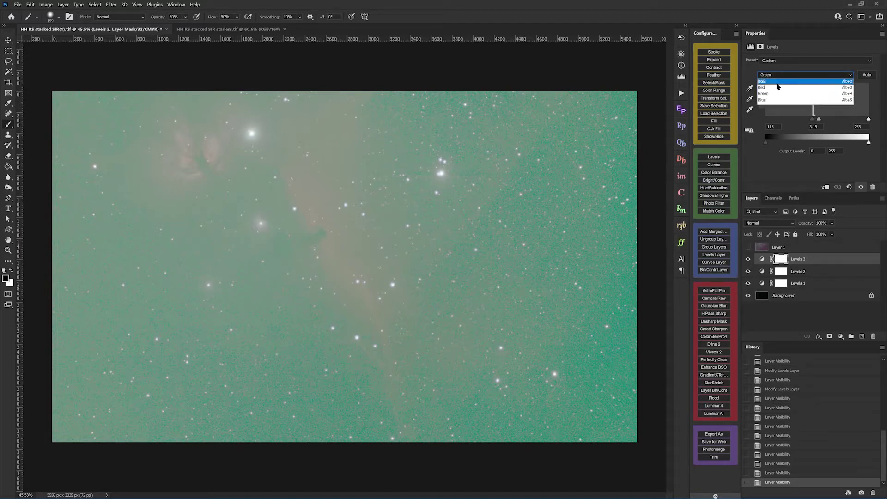
{"action": "left_click", "coordinate": [775, 85]}
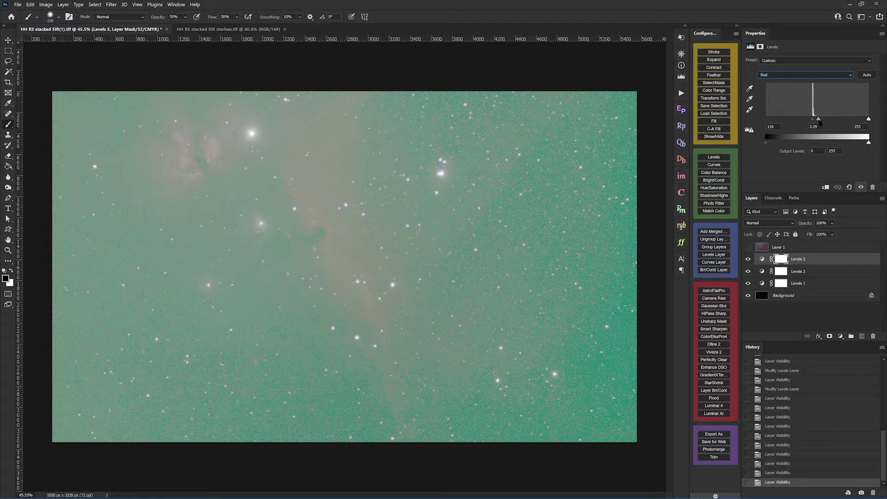
{"action": "left_click", "coordinate": [817, 264]}
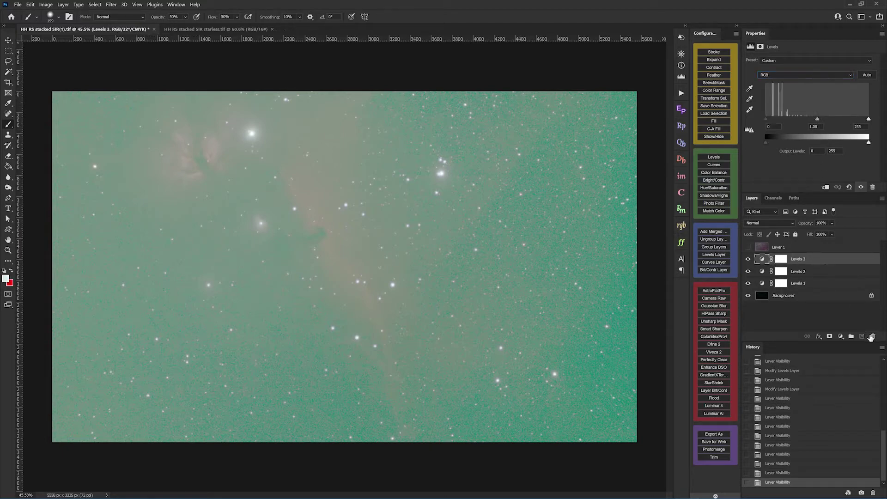
Step: Delete Levels 3 and target the Levels 2 adjustment rather than its mask
{"action": "left_click", "coordinate": [871, 337]}
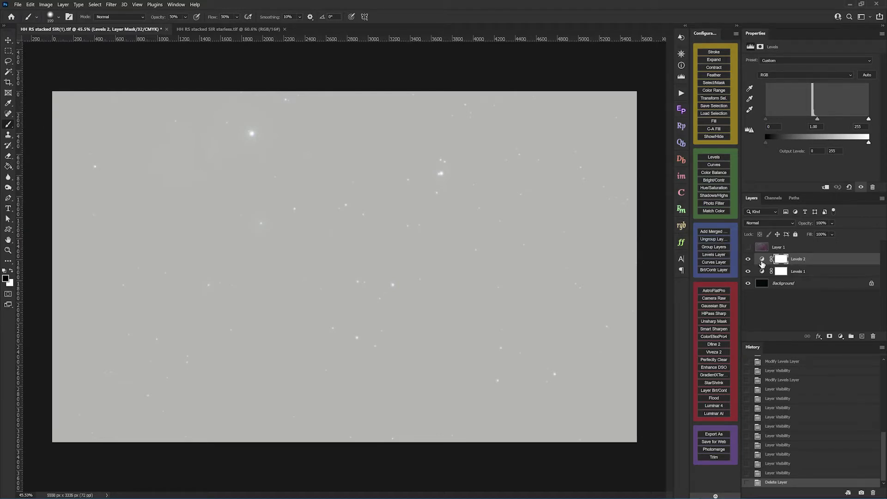
{"action": "left_click", "coordinate": [809, 264]}
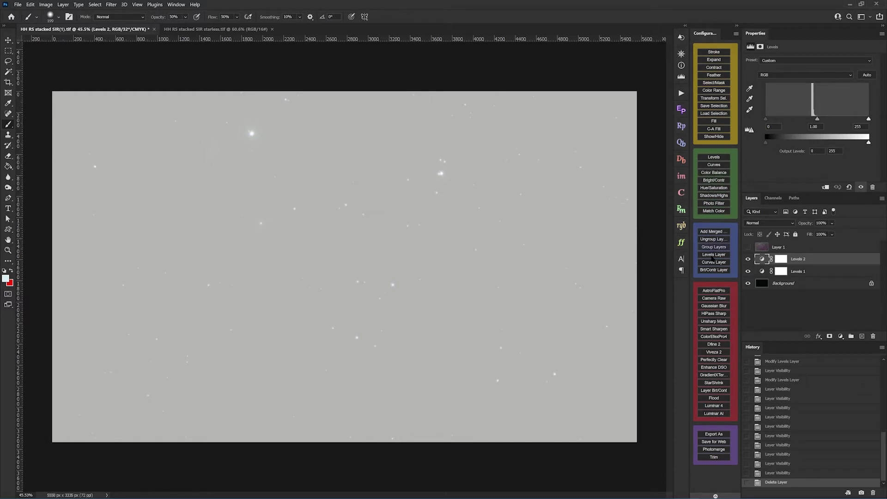
Step: Add a new Levels adjustment in Normal mode and raise its Red black point to 95
{"action": "left_click", "coordinate": [713, 254]}
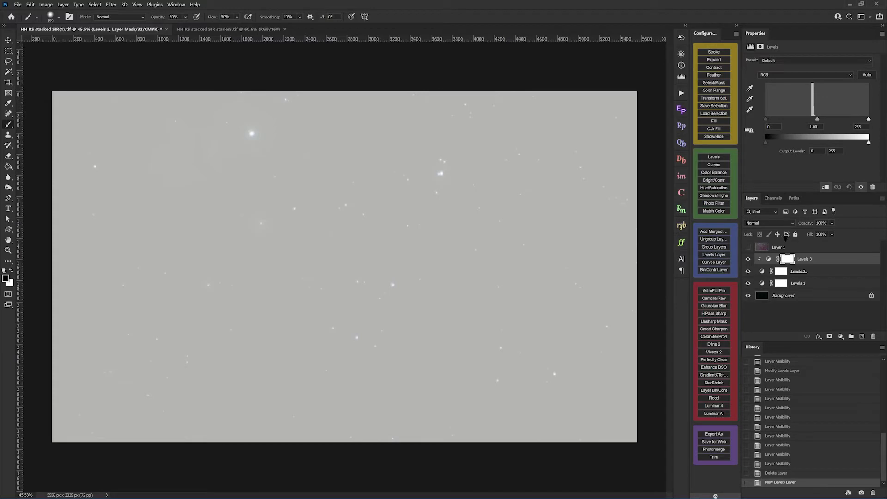
{"action": "left_click", "coordinate": [770, 225]}
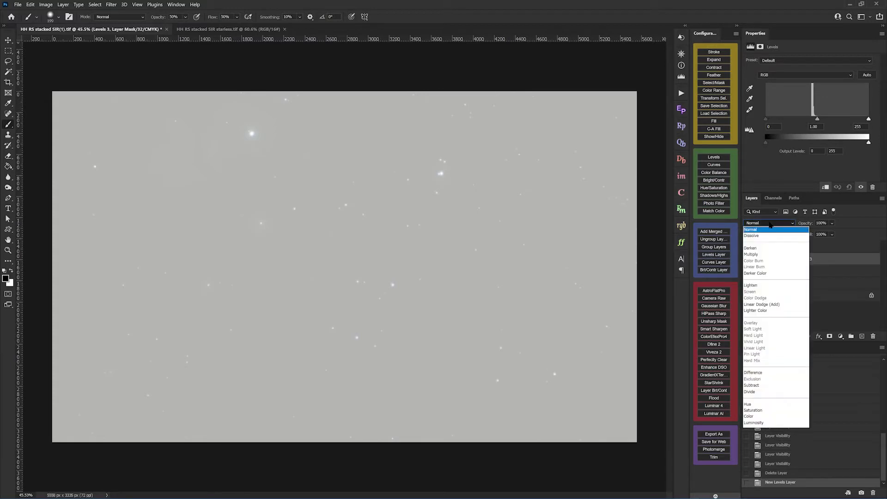
{"action": "left_click", "coordinate": [777, 157]}
{"action": "left_click", "coordinate": [776, 75]}
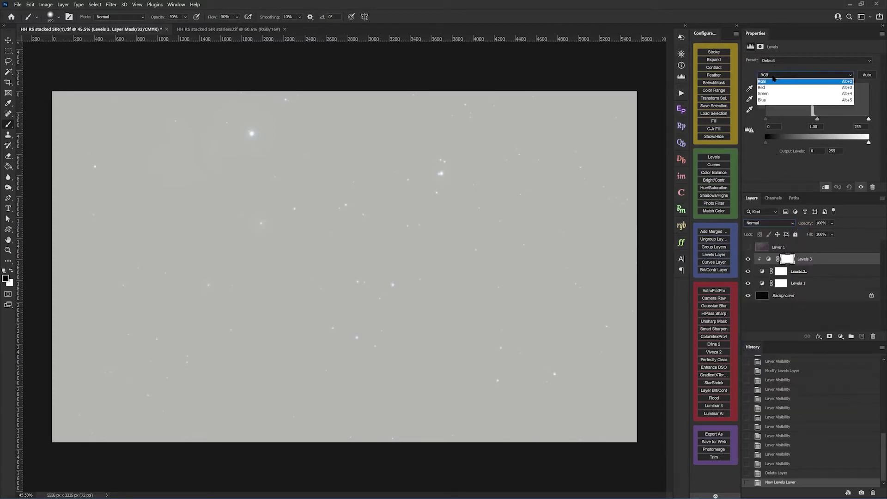
{"action": "left_click", "coordinate": [775, 80]}
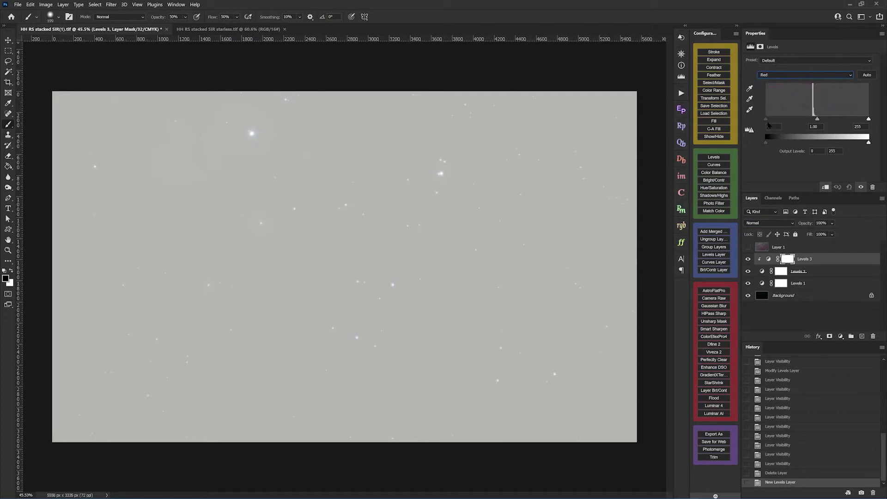
{"action": "left_click_drag", "start_coordinate": [767, 122], "coordinate": [814, 124]}
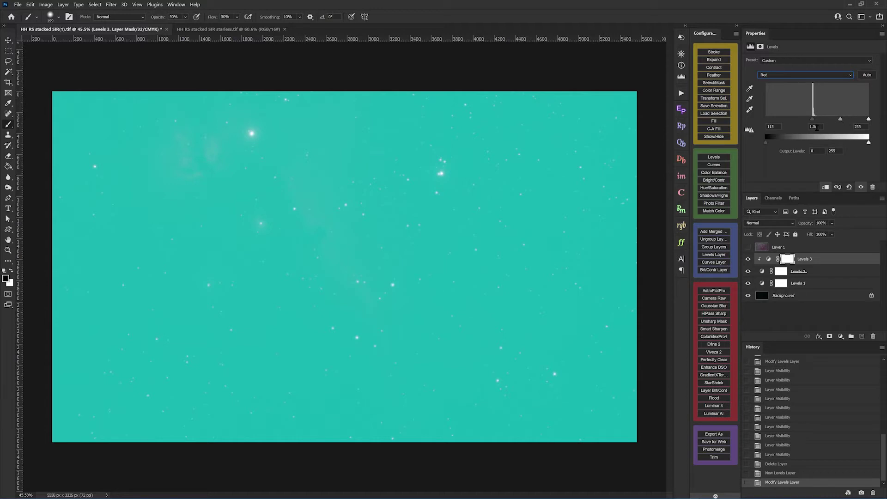
Step: Raise the Green black point to about 116 and the Blue black point to 112
{"action": "left_click", "coordinate": [772, 76]}
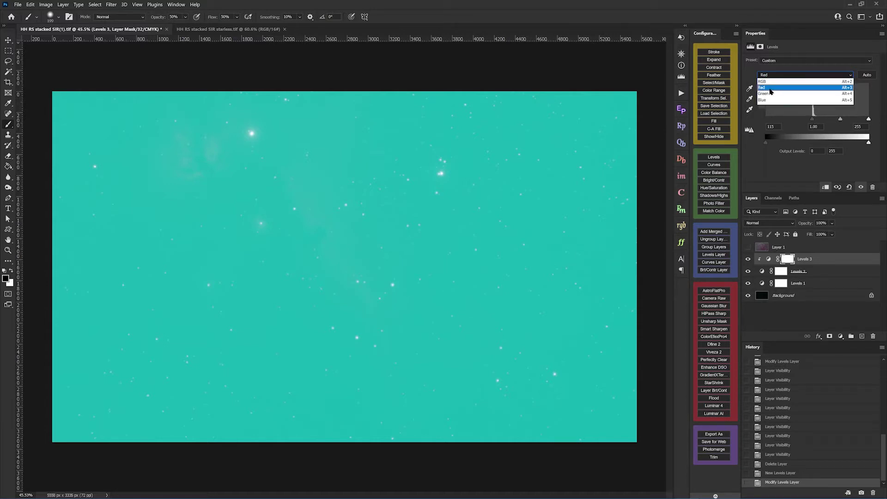
{"action": "left_click", "coordinate": [771, 92]}
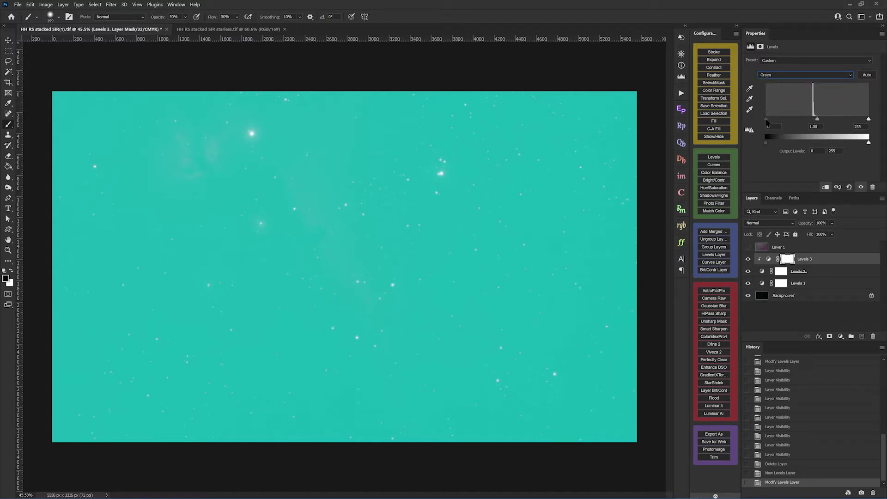
{"action": "left_click_drag", "start_coordinate": [767, 122], "coordinate": [815, 126]}
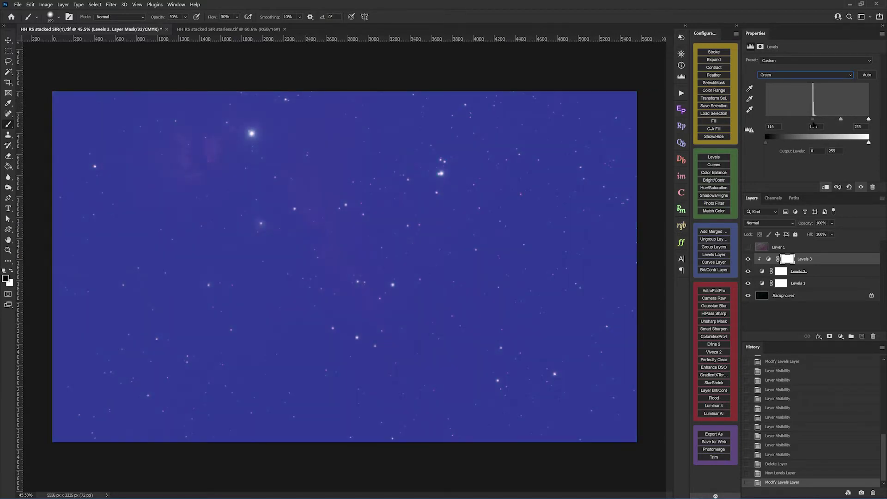
{"action": "left_click", "coordinate": [780, 76]}
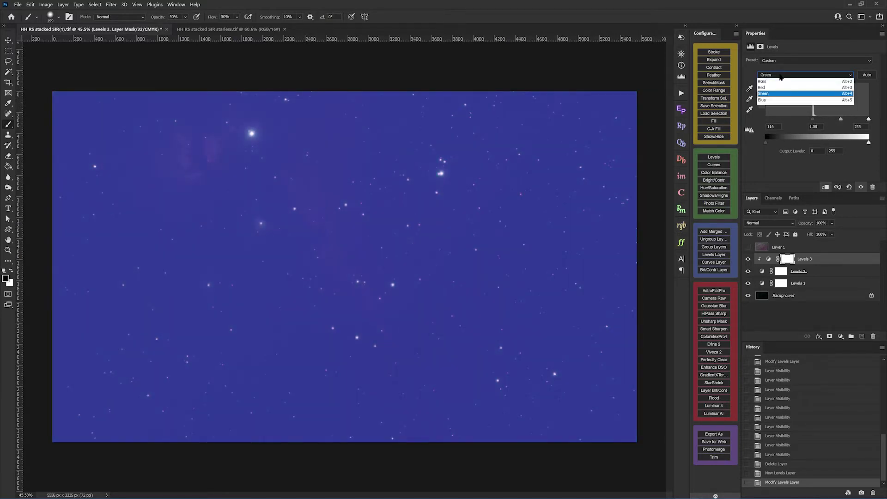
{"action": "left_click", "coordinate": [771, 100]}
{"action": "left_click_drag", "start_coordinate": [768, 121], "coordinate": [809, 130]}
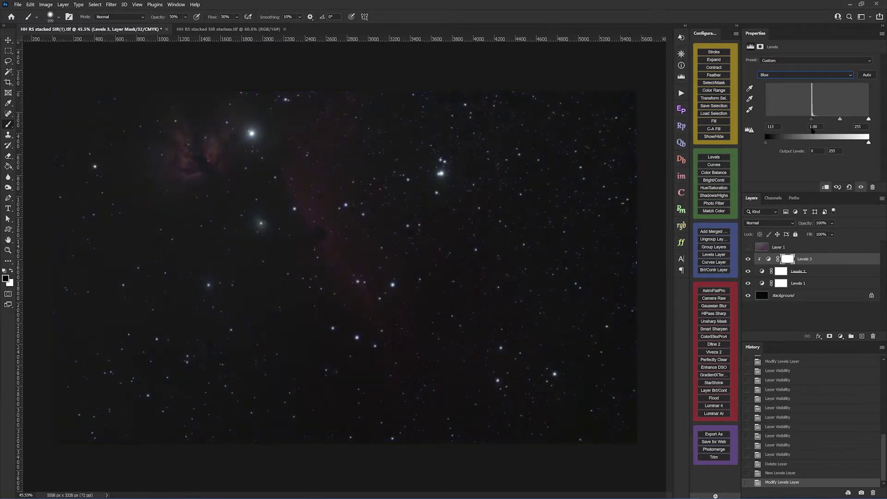
{"action": "left_click_drag", "start_coordinate": [811, 130], "coordinate": [807, 128]}
{"action": "left_click", "coordinate": [795, 250]}
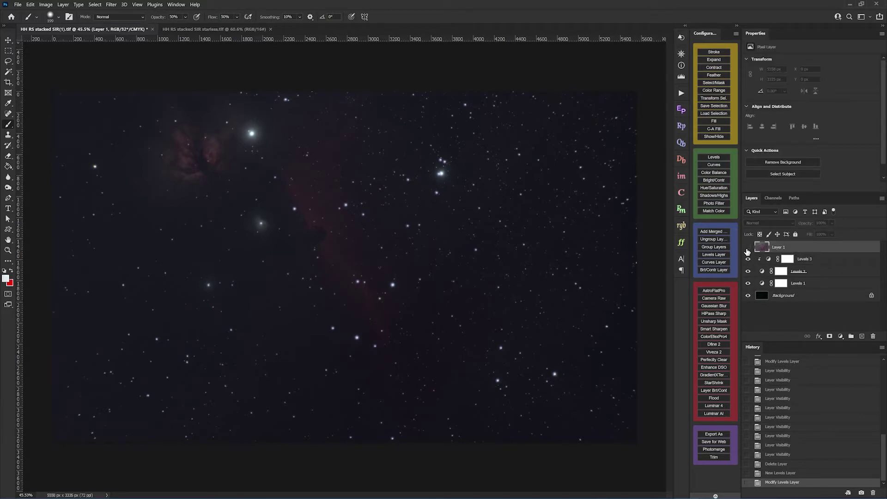
{"action": "left_click", "coordinate": [747, 251]}
{"action": "left_click", "coordinate": [747, 250]}
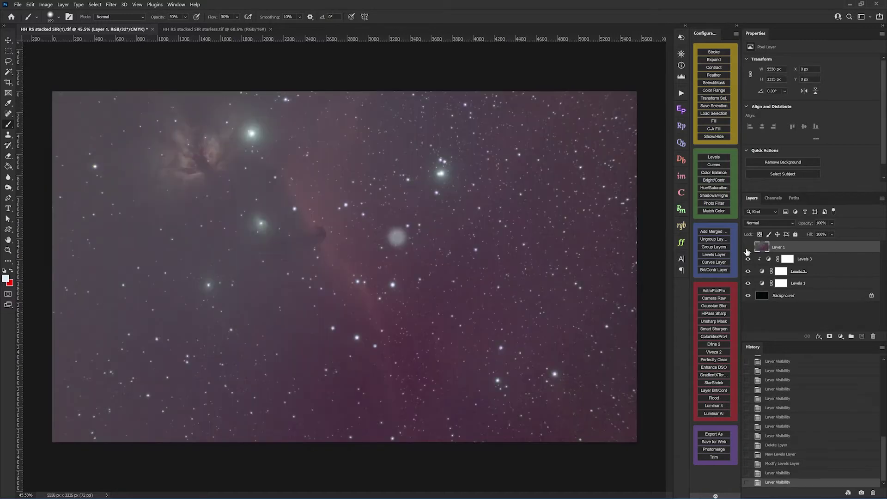
{"action": "left_click", "coordinate": [747, 250]}
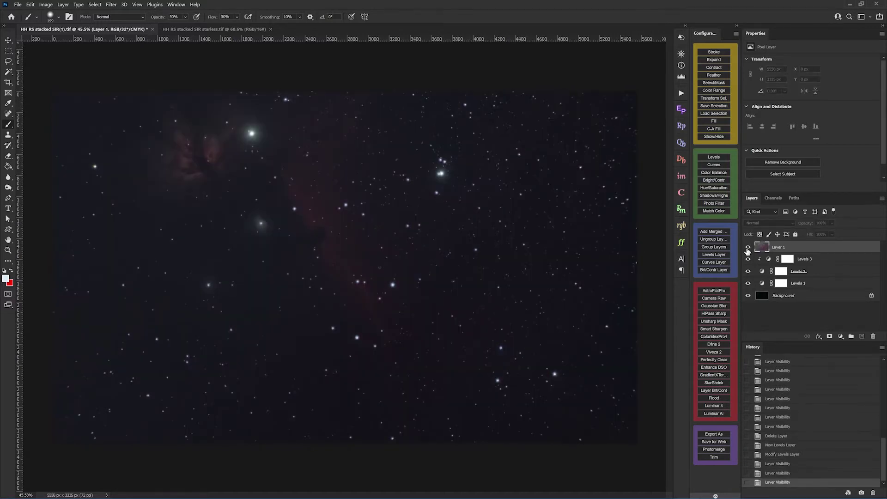
{"action": "left_click", "coordinate": [747, 250]}
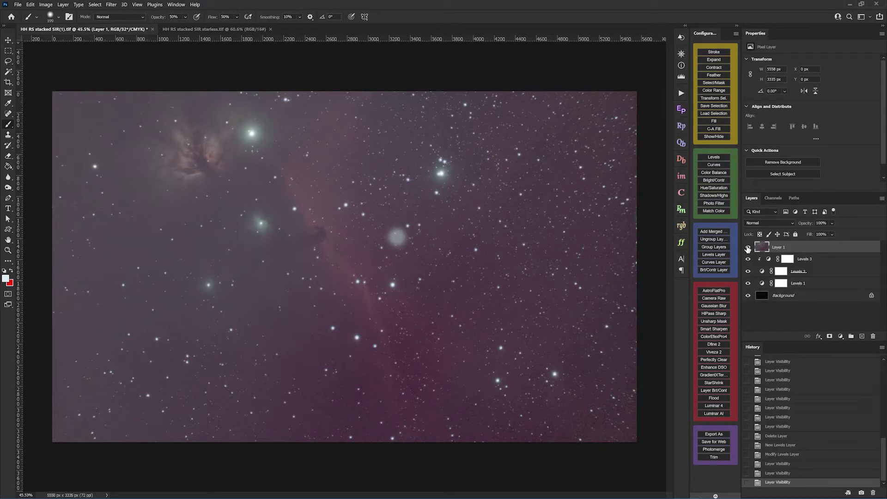
{"action": "left_click", "coordinate": [747, 250]}
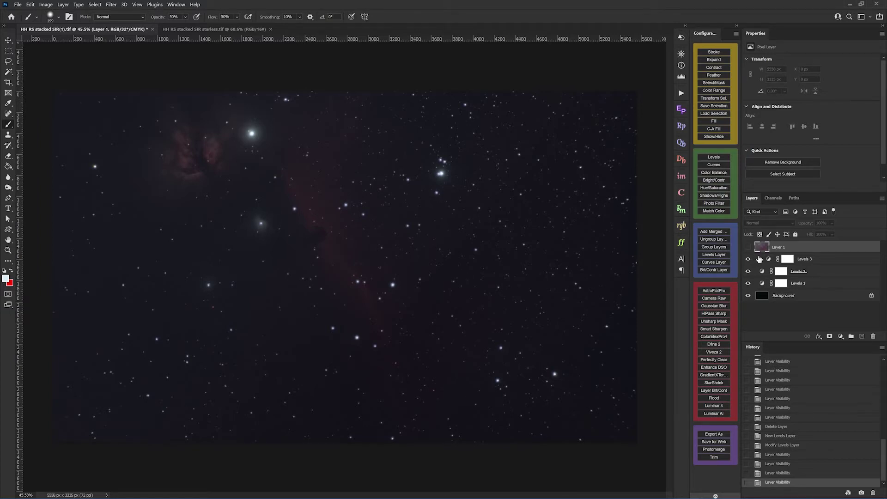
{"action": "left_click", "coordinate": [748, 248]}
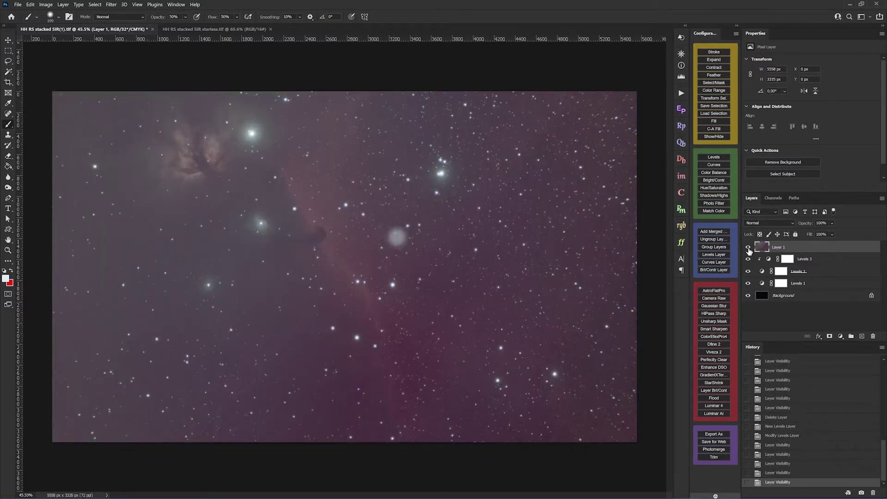
{"action": "left_click", "coordinate": [748, 248]}
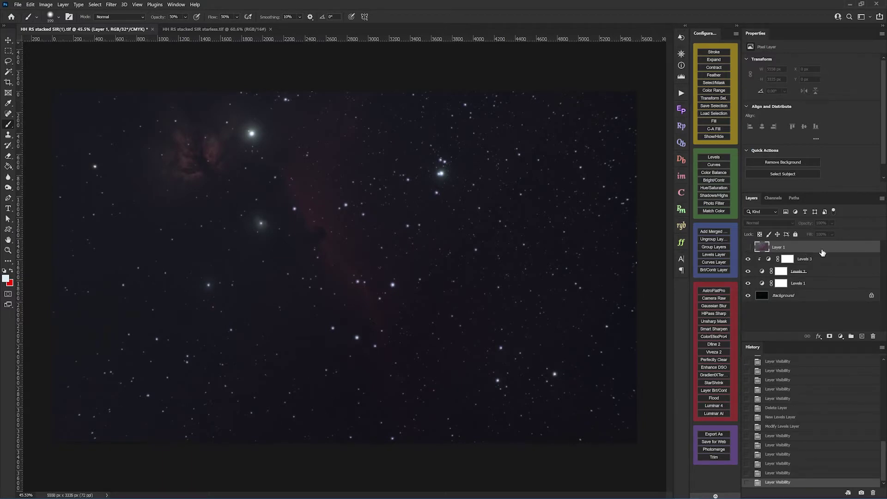
Step: Delete the old Layer 1, closing and cancelling the accidental new documents
{"action": "left_click", "coordinate": [873, 336]}
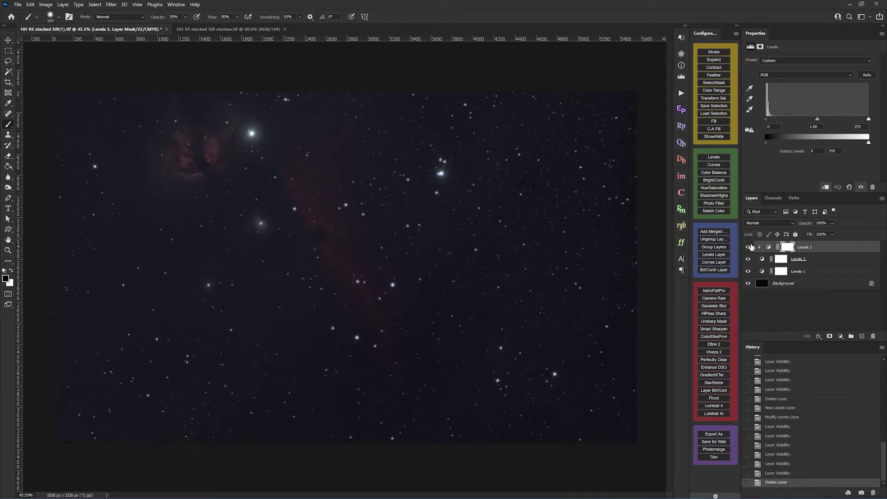
{"action": "key", "text": "ctrl+n"}
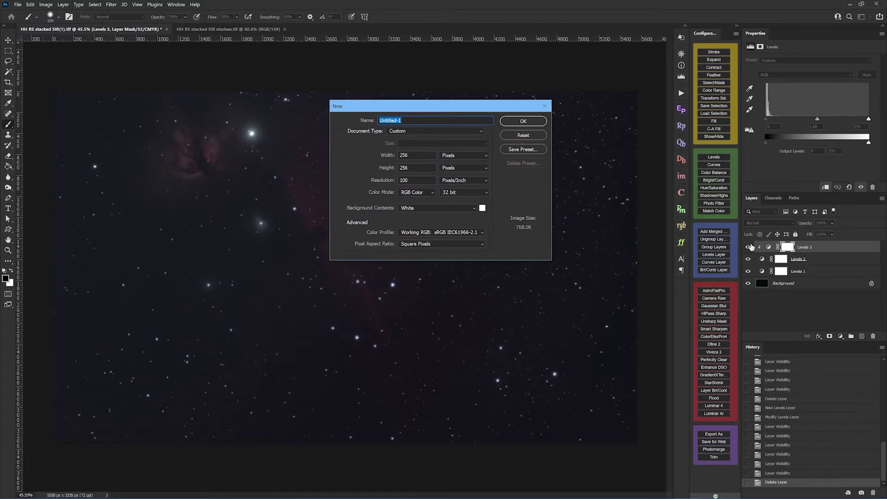
{"action": "key", "text": "Return"}
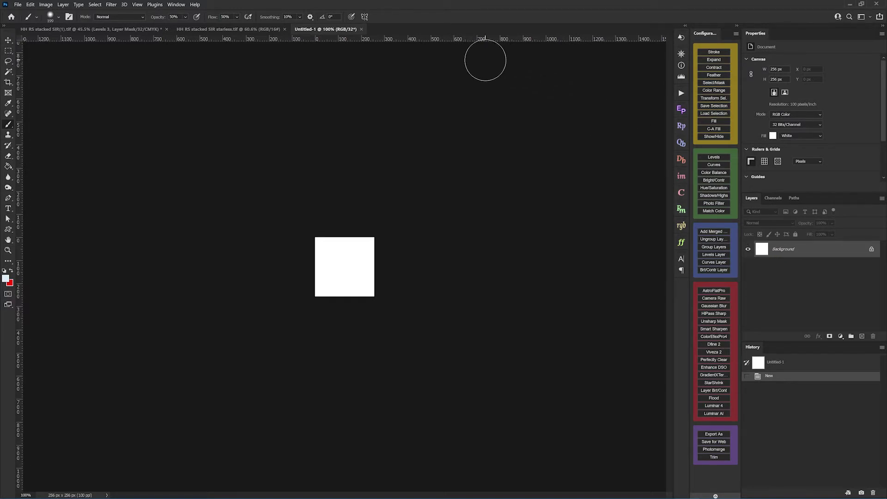
{"action": "left_click", "coordinate": [361, 29]}
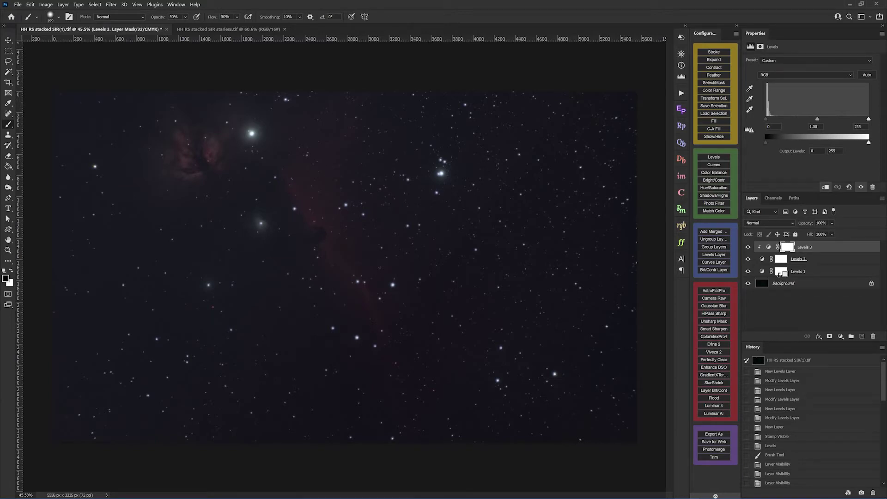
{"action": "key", "text": "ctrl+n"}
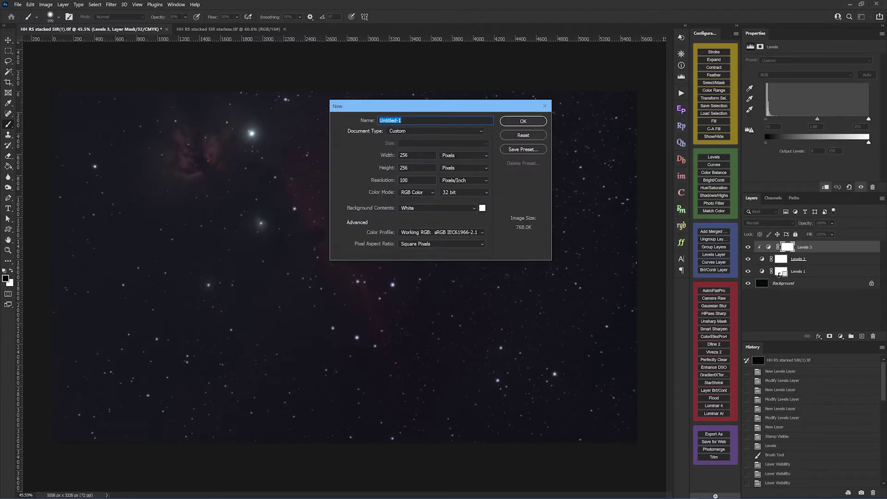
{"action": "key", "text": "Escape"}
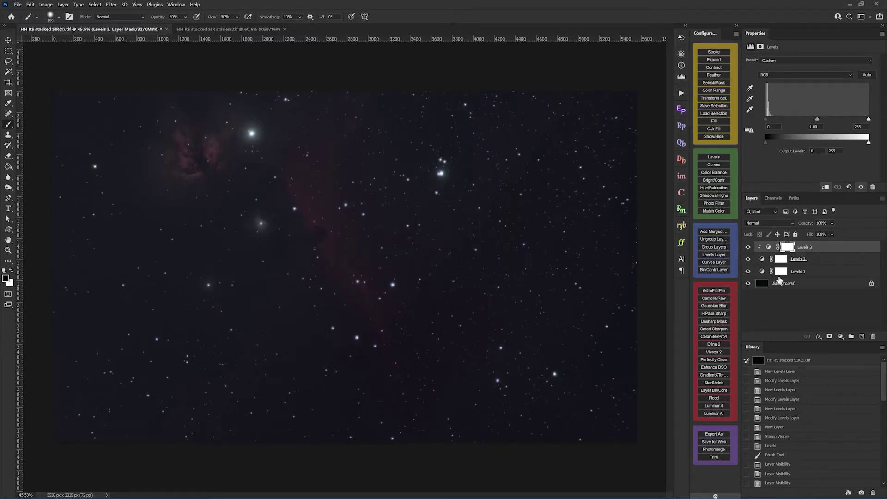
Step: Add a new empty Layer 1, then undo an accidental Merge Visible
{"action": "key", "text": "ctrl+shift+n"}
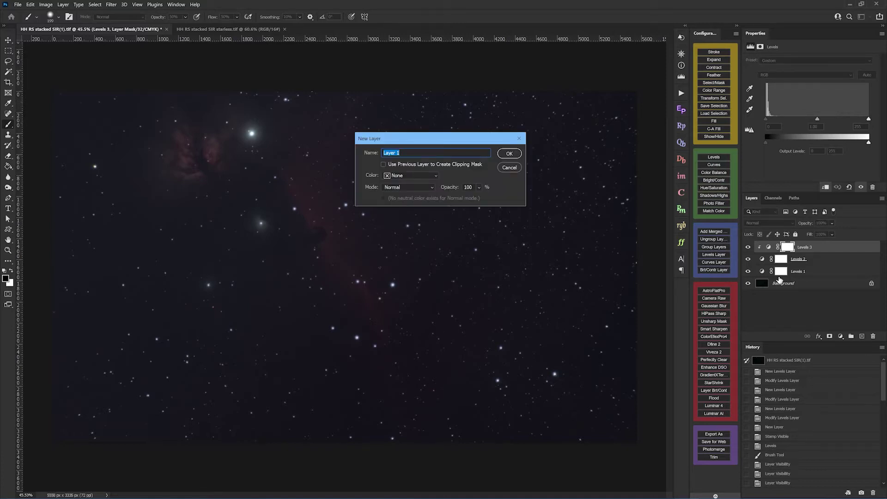
{"action": "key", "text": "Return"}
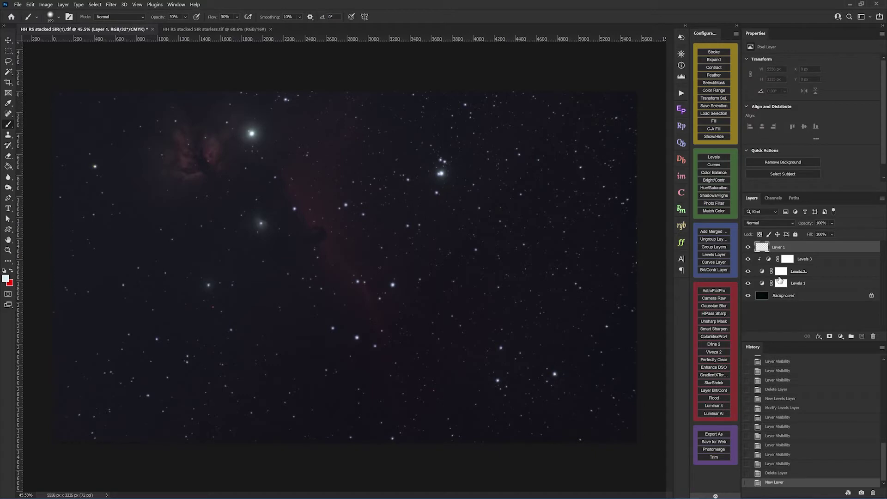
{"action": "key", "text": "ctrl+shift+e"}
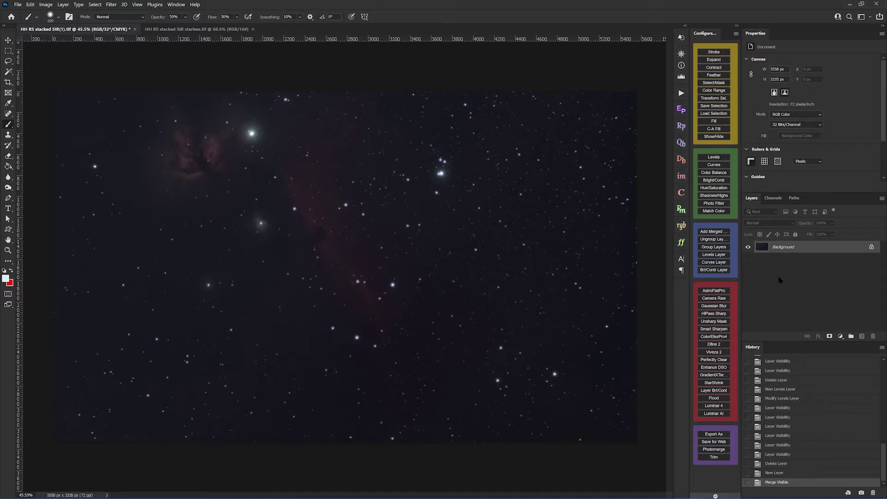
{"action": "left_click", "coordinate": [780, 474]}
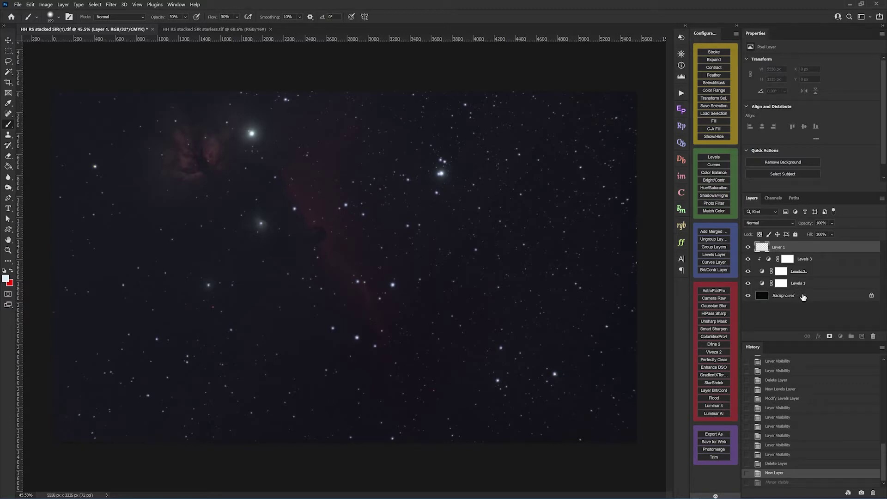
Step: Duplicate all layers, merge the copies into one layer, and delete the empty Layer 1
{"action": "left_click", "coordinate": [799, 295], "text": "shift"}
{"action": "right_click", "coordinate": [804, 291]}
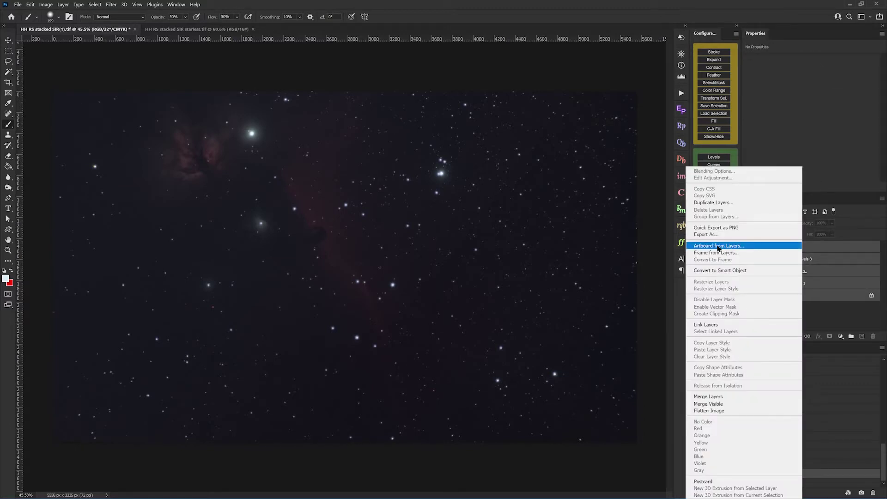
{"action": "left_click", "coordinate": [705, 205]}
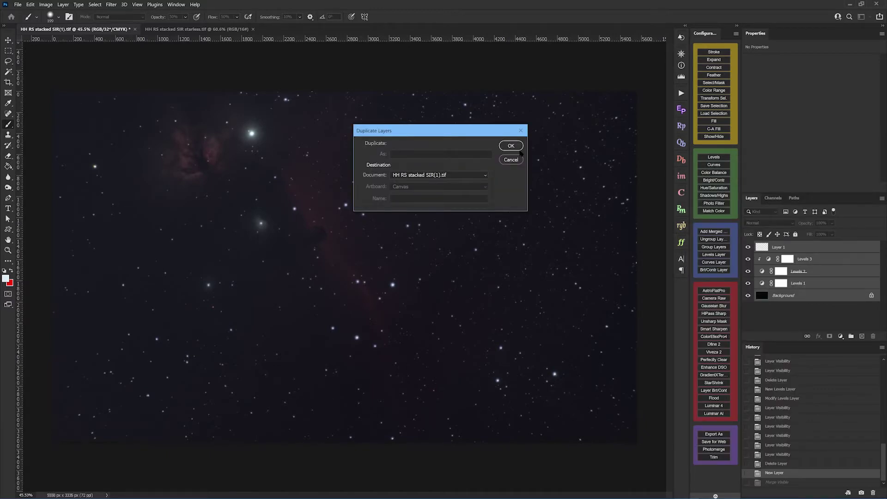
{"action": "left_click", "coordinate": [518, 149]}
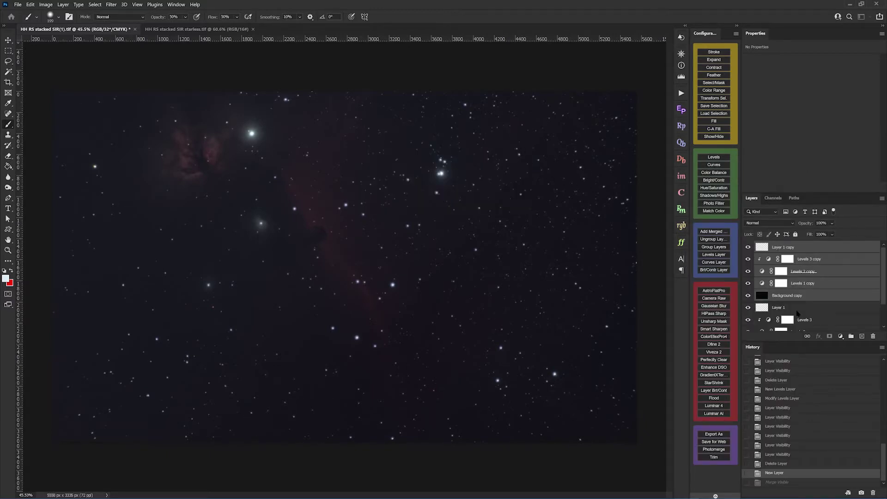
{"action": "right_click", "coordinate": [838, 267]}
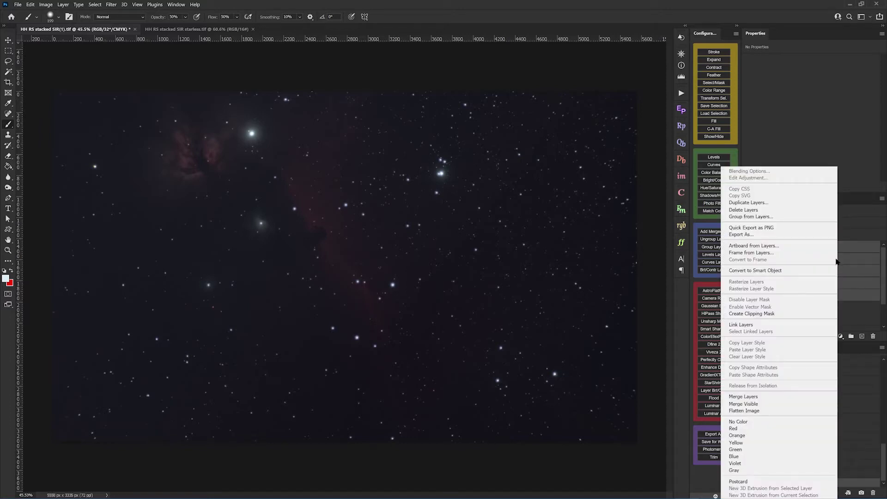
{"action": "left_click", "coordinate": [753, 396]}
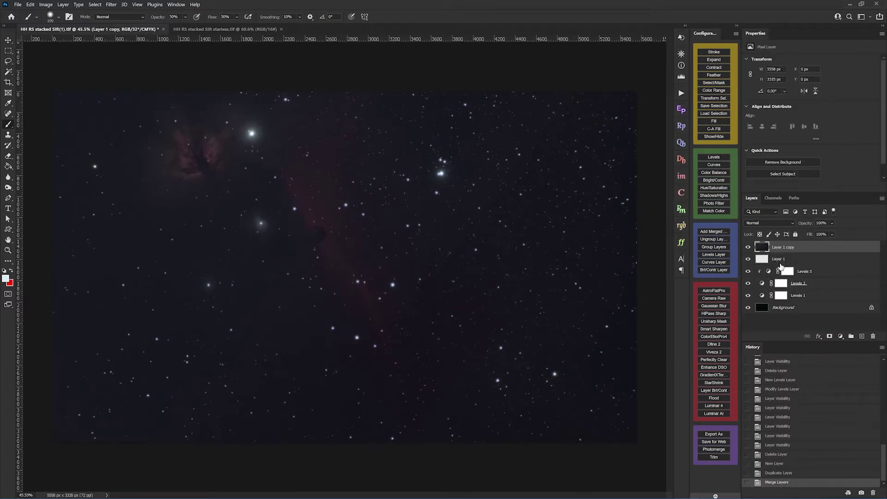
{"action": "left_click", "coordinate": [748, 259]}
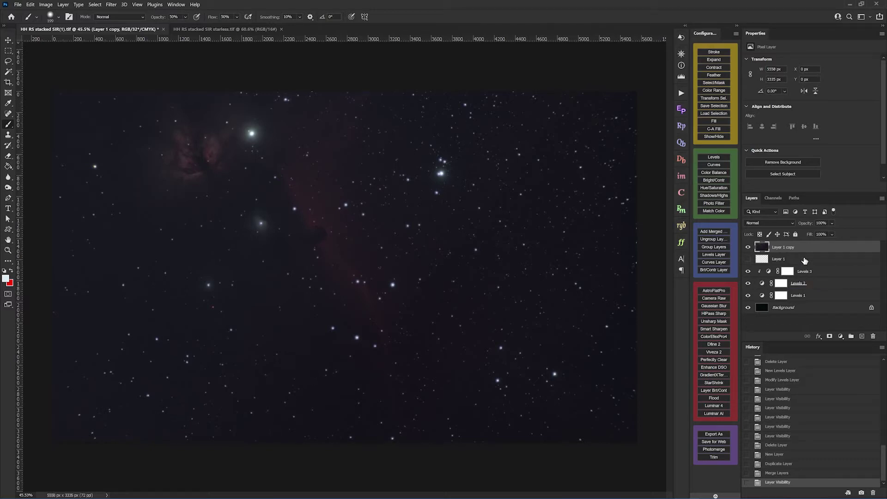
{"action": "left_click_drag", "start_coordinate": [804, 261], "coordinate": [873, 336]}
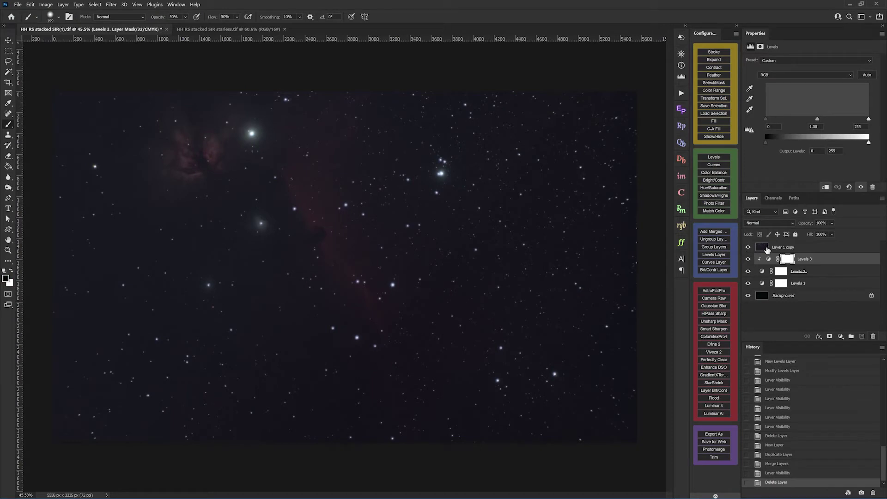
{"action": "left_click", "coordinate": [786, 258]}
Step: Rename the merged copy from 'Melrged Original + Layers' to 'Merged Original + Levels'
{"action": "double_click", "coordinate": [785, 247]}
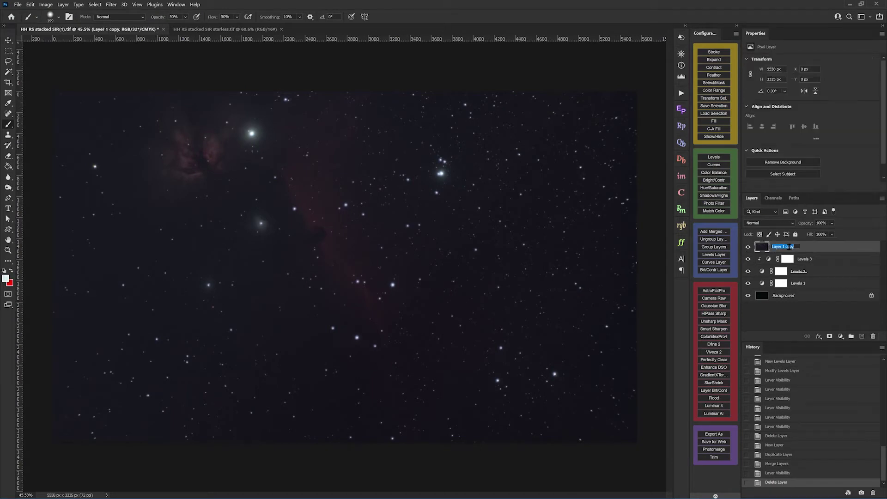
{"action": "type", "text": "Mel"}
{"action": "type", "text": "rged"}
{"action": "type", "text": " Original"}
{"action": "type", "text": " + Layers"}
{"action": "key", "text": "Return"}
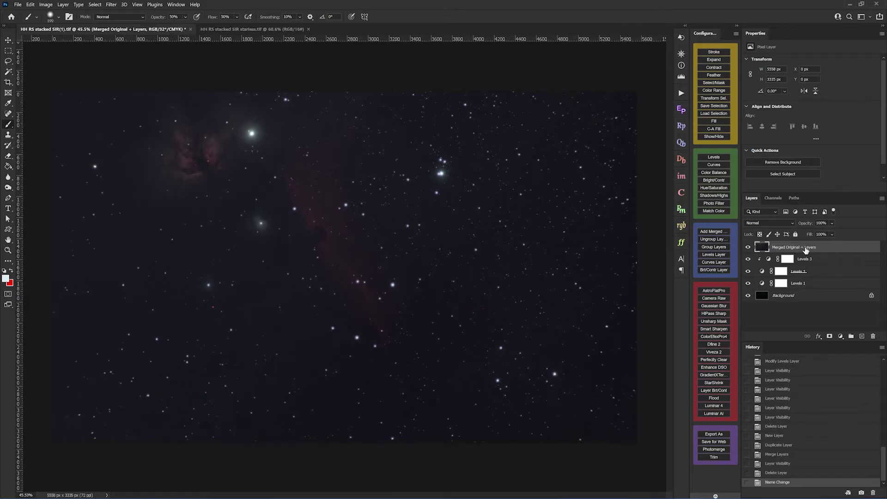
{"action": "double_click", "coordinate": [804, 247]}
{"action": "key", "text": "BackSpace"}
{"action": "key", "text": "BackSpace"}
{"action": "key", "text": "BackSpace"}
{"action": "key", "text": "BackSpace"}
{"action": "key", "text": "BackSpace"}
{"action": "key", "text": "BackSpace"}
{"action": "type", "text": "Levels"}
{"action": "key", "text": "Return"}
{"action": "key", "text": "ctrl+plus"}
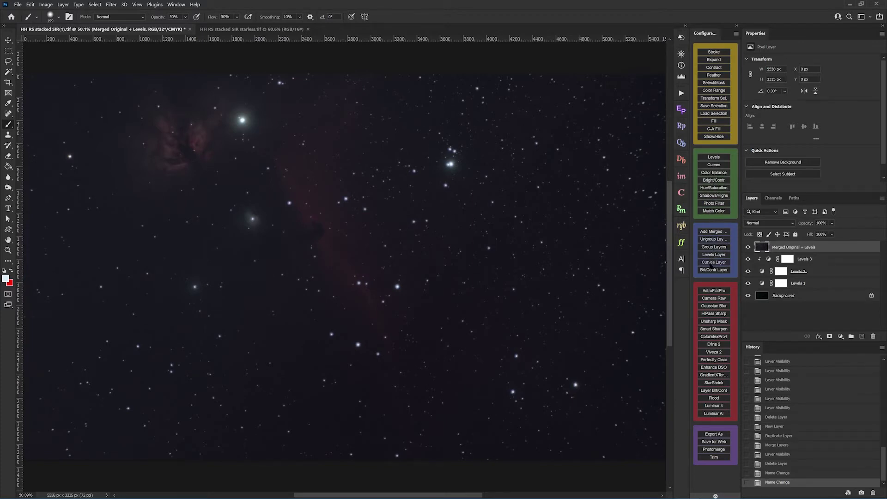
Step: Add Curves 1 above the merged layer, try the on-image hand on the sky, and enlarge Properties and Layers
{"action": "left_click", "coordinate": [711, 262]}
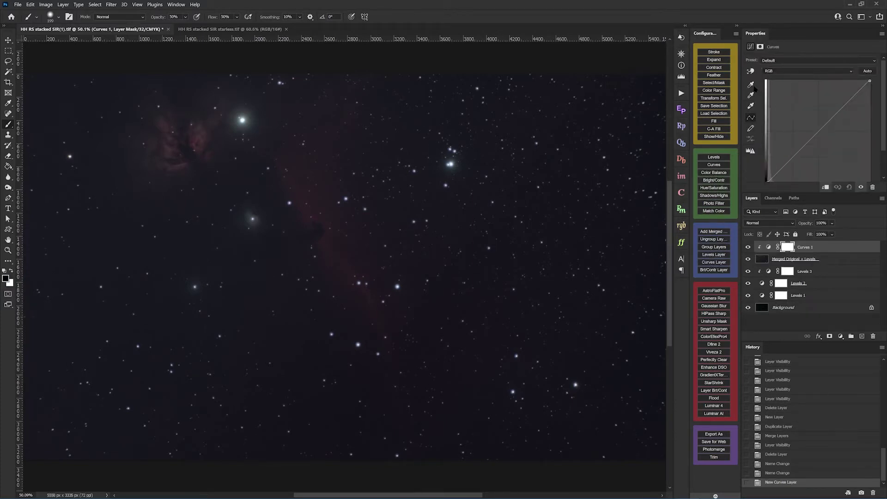
{"action": "left_click", "coordinate": [749, 72]}
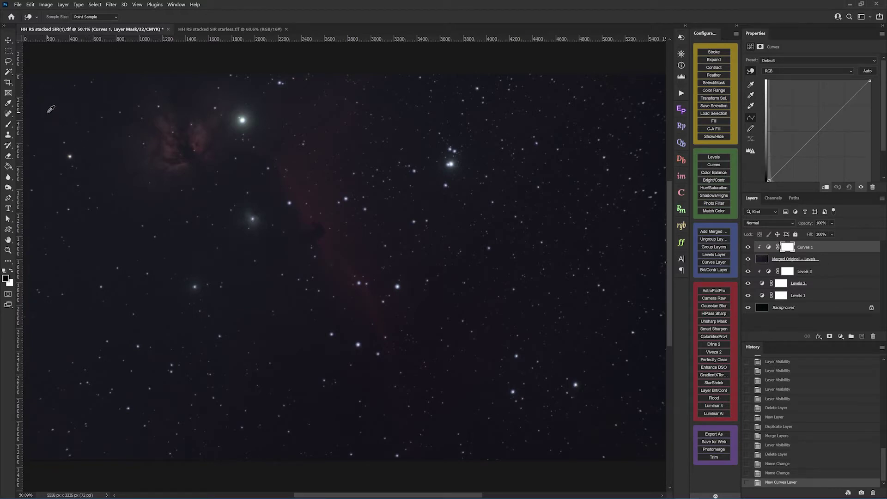
{"action": "left_click", "coordinate": [47, 103]}
{"action": "key", "text": "b"}
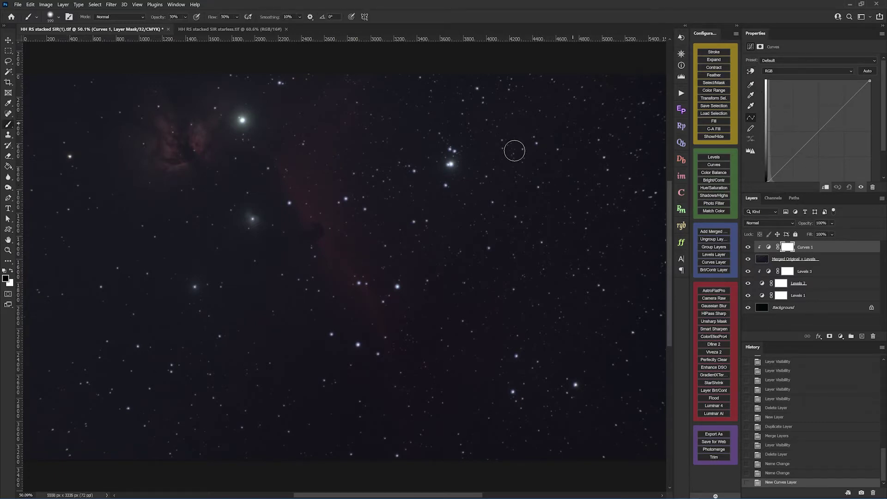
{"action": "left_click", "coordinate": [500, 188]}
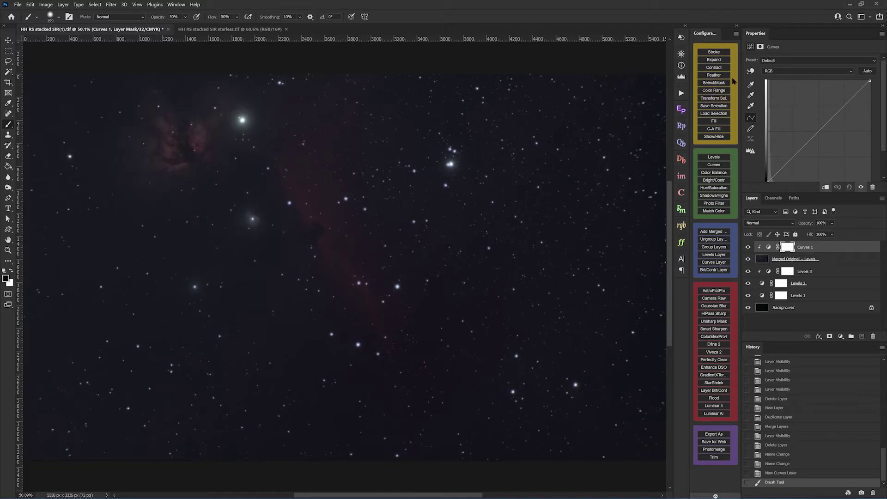
{"action": "left_click", "coordinate": [750, 71]}
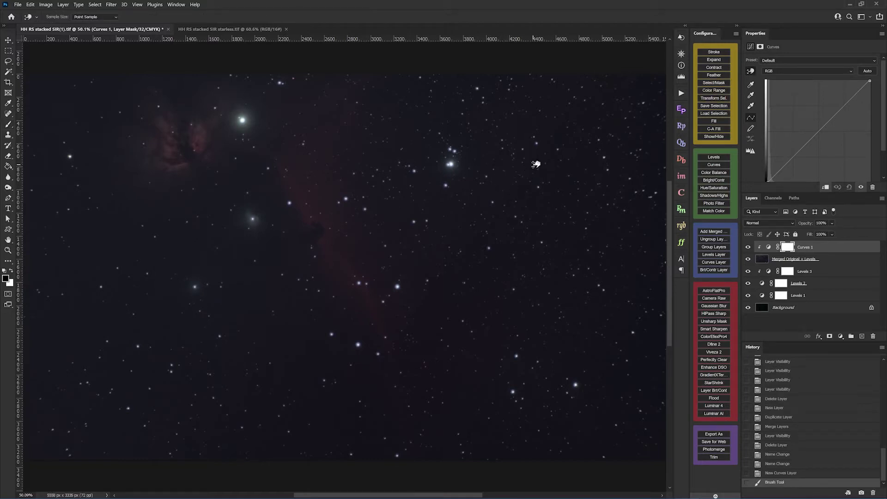
{"action": "mouse_move", "coordinate": [540, 196]}
{"action": "left_mouse_down"}
{"action": "mouse_move", "coordinate": [554, 187]}
{"action": "mouse_move", "coordinate": [548, 143]}
{"action": "mouse_move", "coordinate": [549, 166]}
{"action": "mouse_move", "coordinate": [552, 158]}
{"action": "mouse_move", "coordinate": [536, 155]}
{"action": "mouse_move", "coordinate": [534, 178]}
{"action": "mouse_move", "coordinate": [557, 172]}
{"action": "left_mouse_up"}
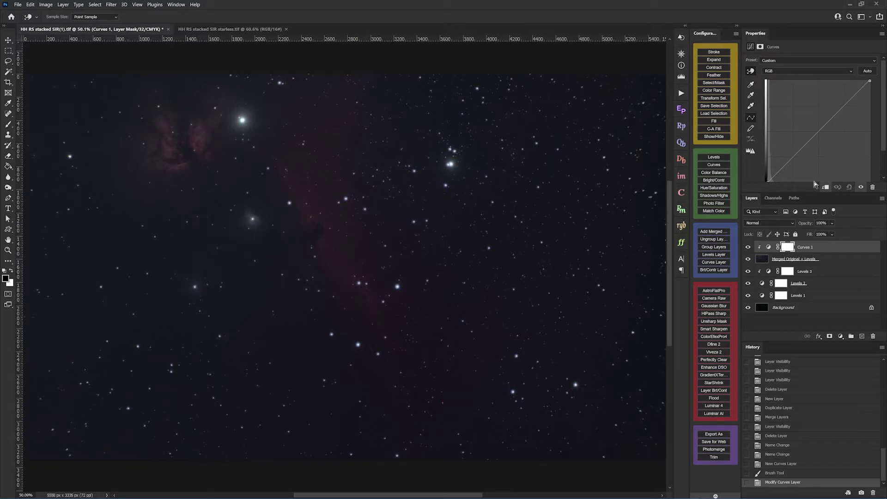
{"action": "left_click_drag", "start_coordinate": [804, 192], "coordinate": [799, 222]}
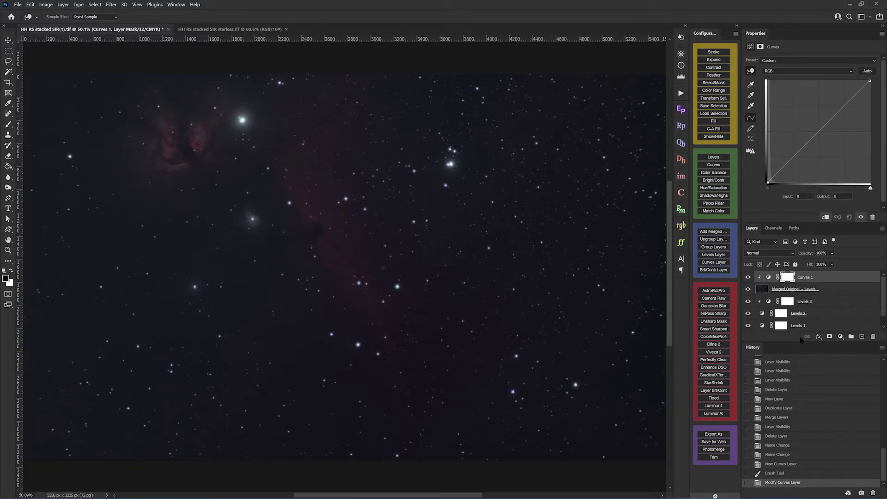
{"action": "left_click_drag", "start_coordinate": [798, 340], "coordinate": [798, 371]}
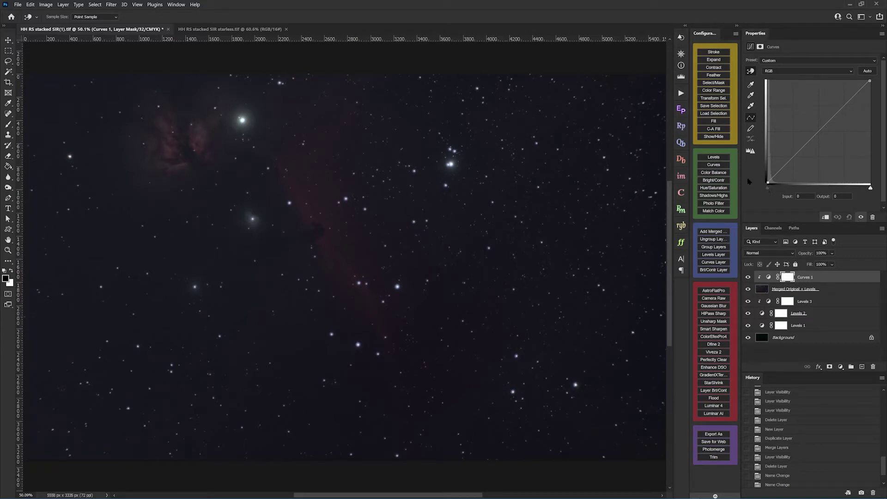
Step: Toggle Curves 1's clipping to the merged layer several times, leaving it clipped
{"action": "left_click", "coordinate": [827, 219]}
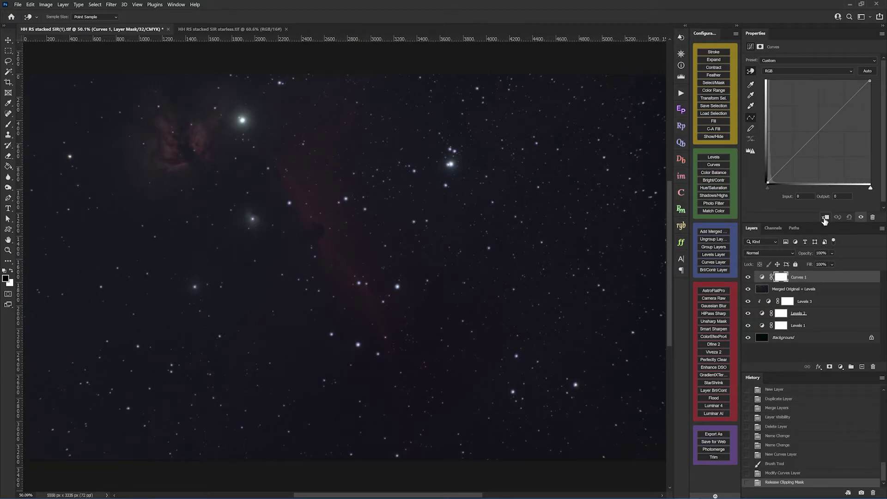
{"action": "left_click", "coordinate": [824, 219]}
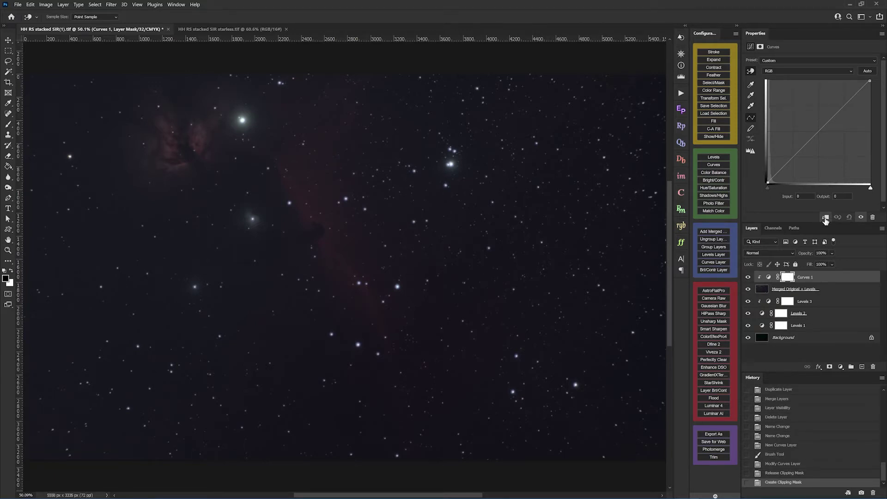
{"action": "left_click", "coordinate": [825, 219]}
{"action": "left_click", "coordinate": [825, 219]}
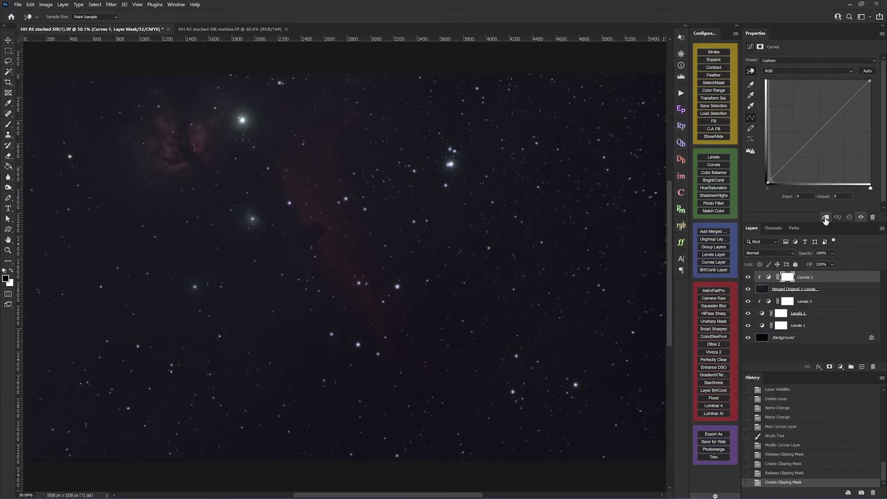
{"action": "left_click", "coordinate": [825, 219]}
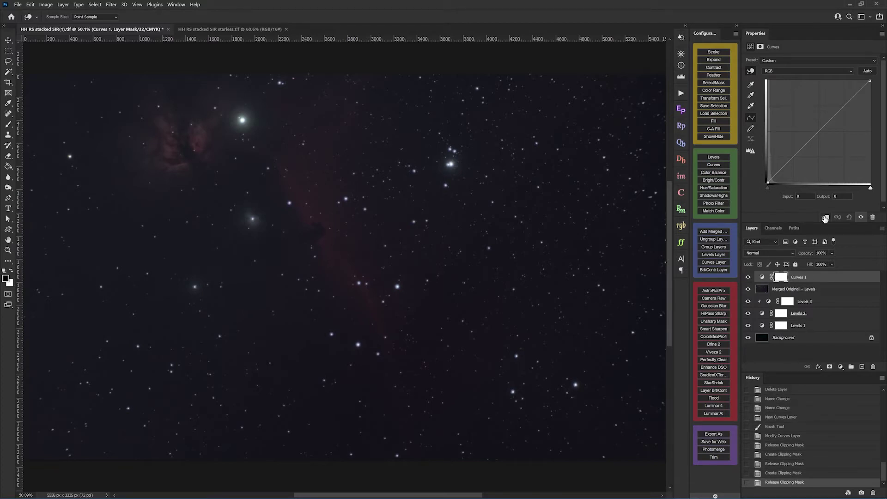
{"action": "left_click", "coordinate": [825, 219]}
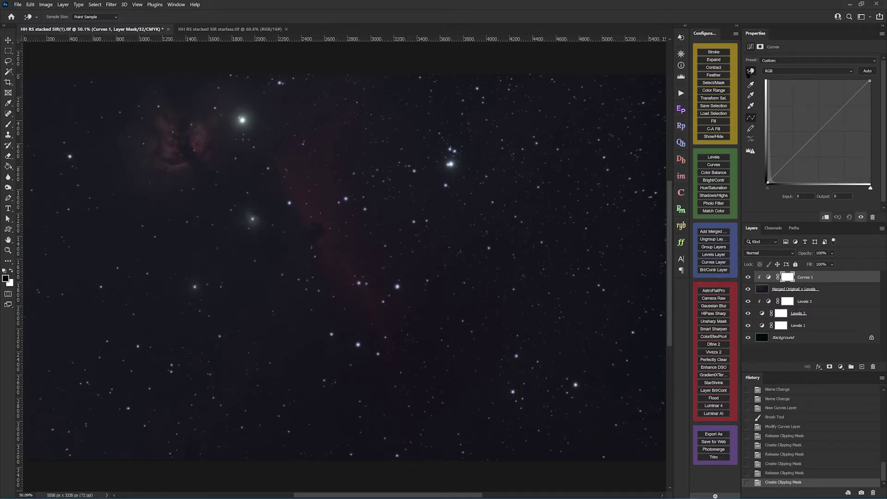
Step: Sample dark sky tones with the on-image hand and lower the shadow point to darken the background
{"action": "left_click", "coordinate": [750, 71]}
{"action": "left_click_drag", "start_coordinate": [100, 237], "coordinate": [91, 301]}
{"action": "mouse_move", "coordinate": [92, 268]}
{"action": "left_mouse_down"}
{"action": "mouse_move", "coordinate": [98, 241]}
{"action": "mouse_move", "coordinate": [98, 267]}
{"action": "left_mouse_up"}
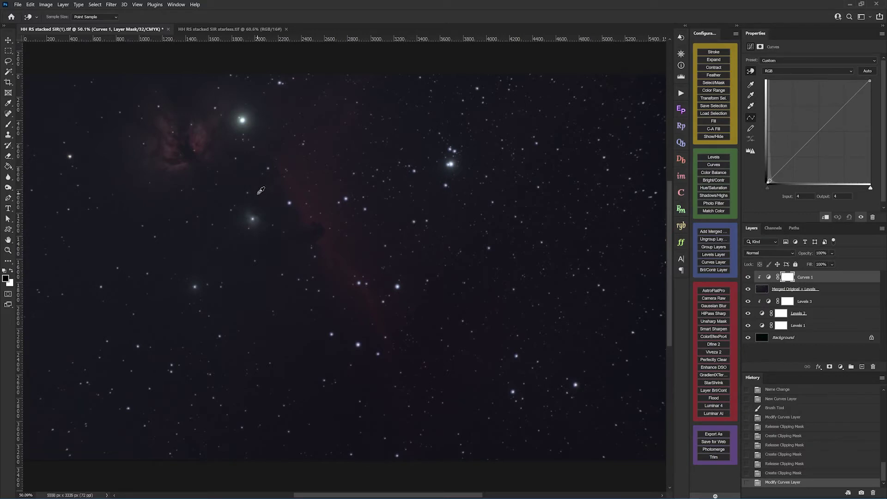
{"action": "left_click_drag", "start_coordinate": [260, 190], "coordinate": [266, 201]}
{"action": "left_click_drag", "start_coordinate": [772, 177], "coordinate": [774, 178]}
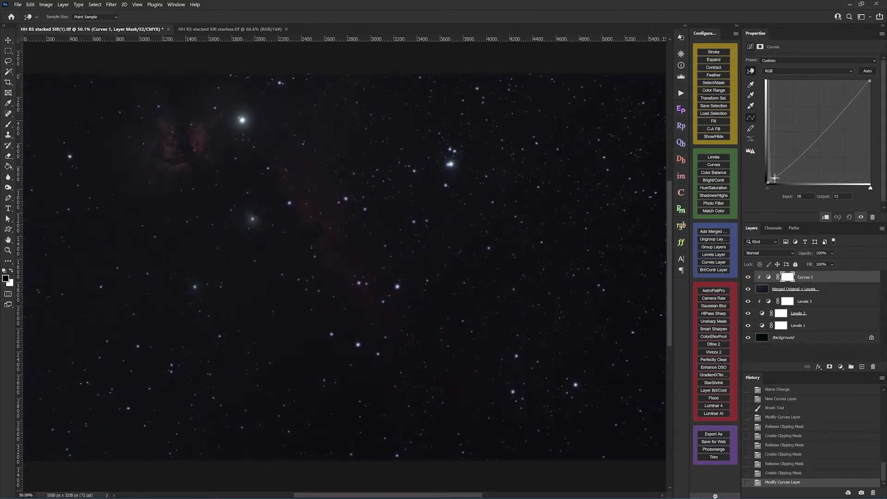
{"action": "left_click_drag", "start_coordinate": [774, 178], "coordinate": [777, 176]}
{"action": "left_click_drag", "start_coordinate": [777, 177], "coordinate": [778, 178]}
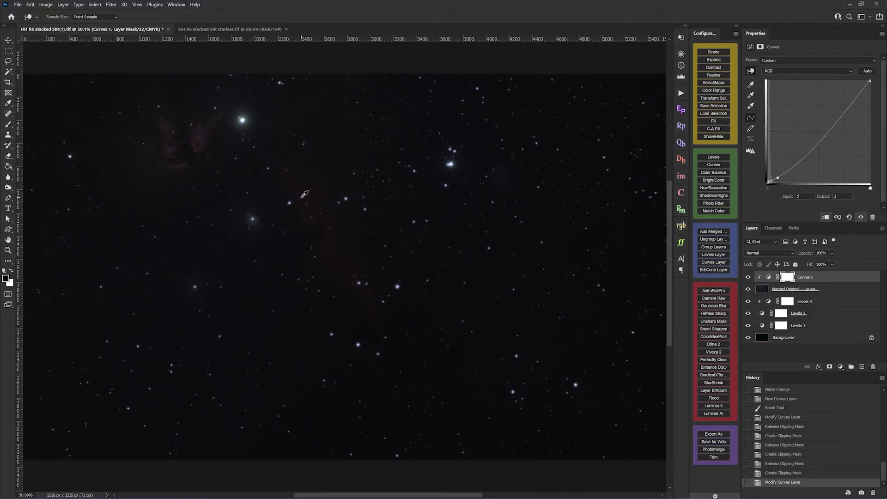
{"action": "left_click_drag", "start_coordinate": [305, 192], "coordinate": [306, 196]}
{"action": "left_click_drag", "start_coordinate": [568, 201], "coordinate": [567, 225]}
Step: Reset the Curves 1 curve to a straight line and delete the Curves 1 layer
{"action": "key", "text": "ctrl+2"}
{"action": "key", "text": "b"}
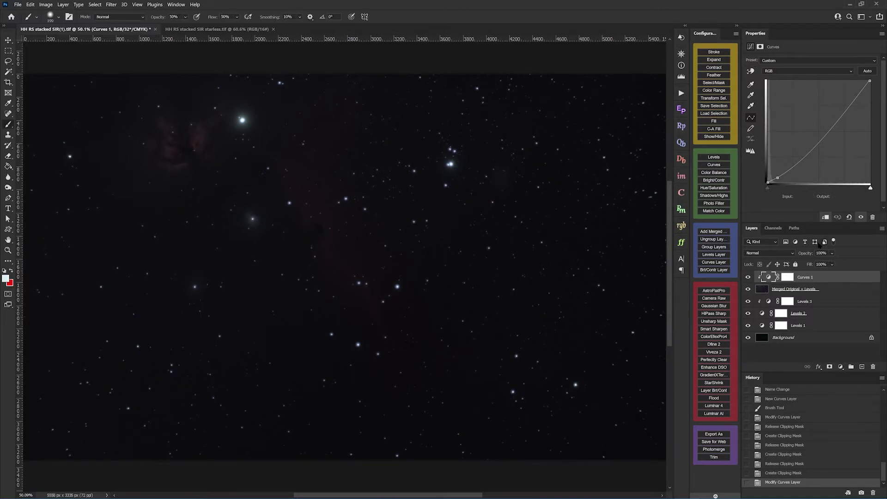
{"action": "left_click", "coordinate": [848, 217]}
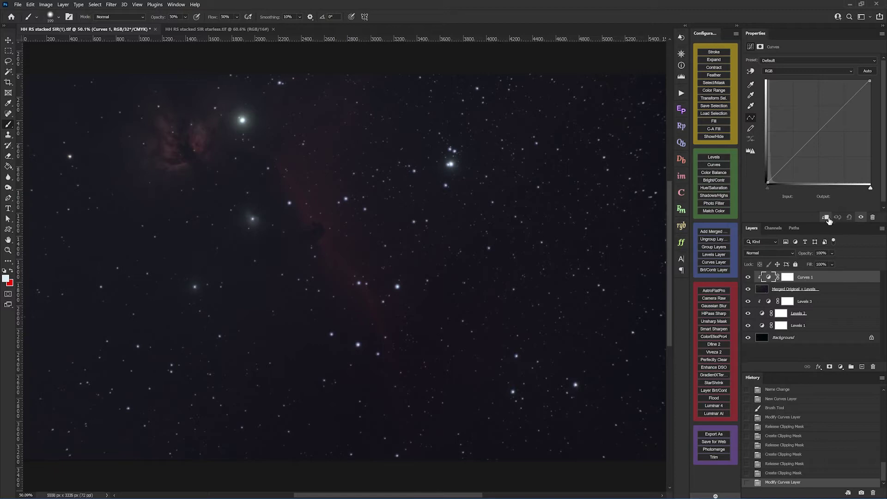
{"action": "left_click", "coordinate": [873, 367]}
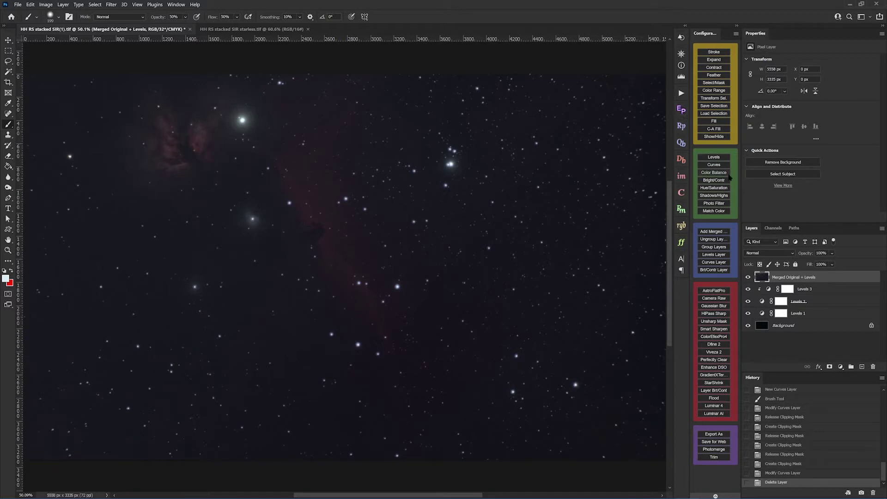
Step: Open Curves on the merged layer and drag on the dark sky to lower the curve's black end
{"action": "left_click", "coordinate": [713, 165]}
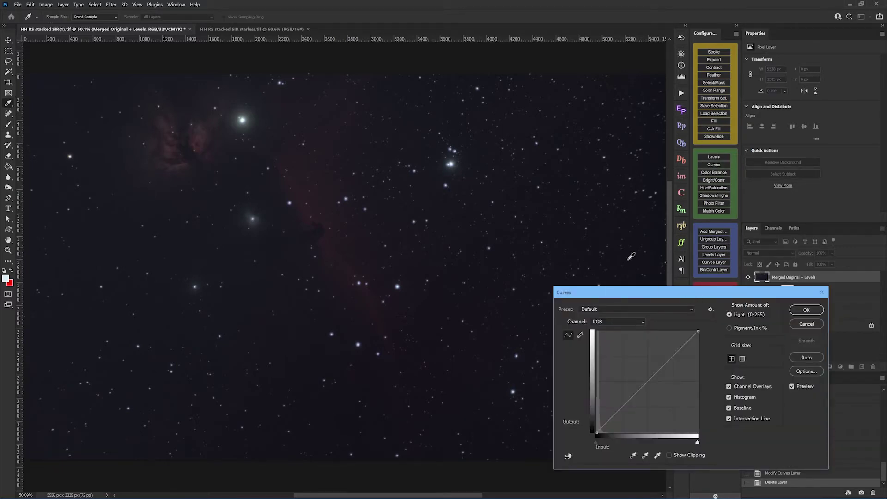
{"action": "left_click_drag", "start_coordinate": [679, 292], "coordinate": [719, 15]}
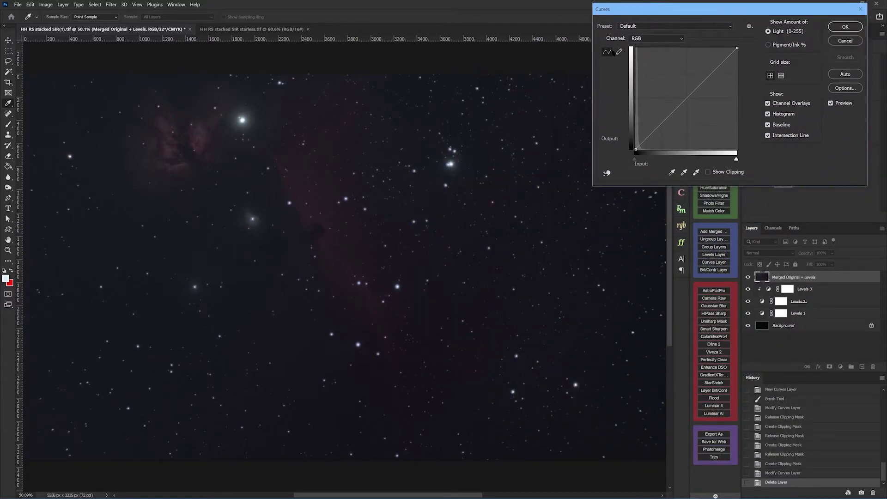
{"action": "left_click", "coordinate": [606, 174]}
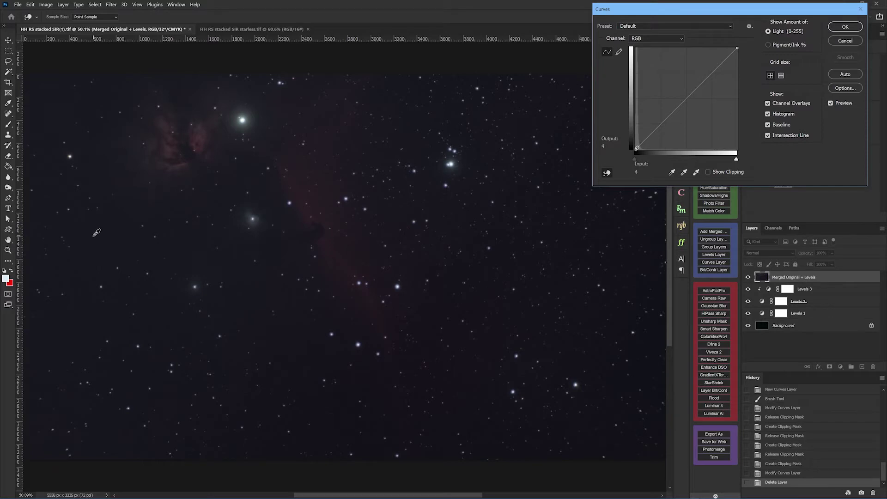
{"action": "left_click_drag", "start_coordinate": [94, 231], "coordinate": [100, 204]}
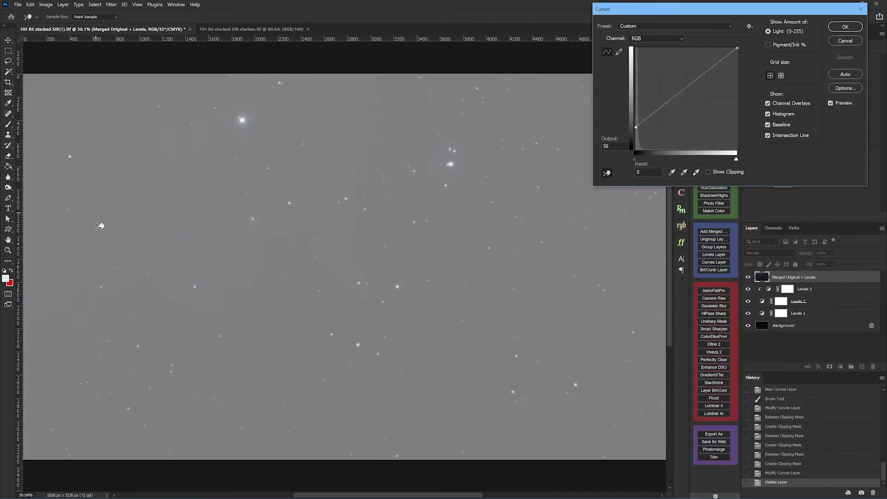
{"action": "left_click_drag", "start_coordinate": [117, 241], "coordinate": [134, 260]}
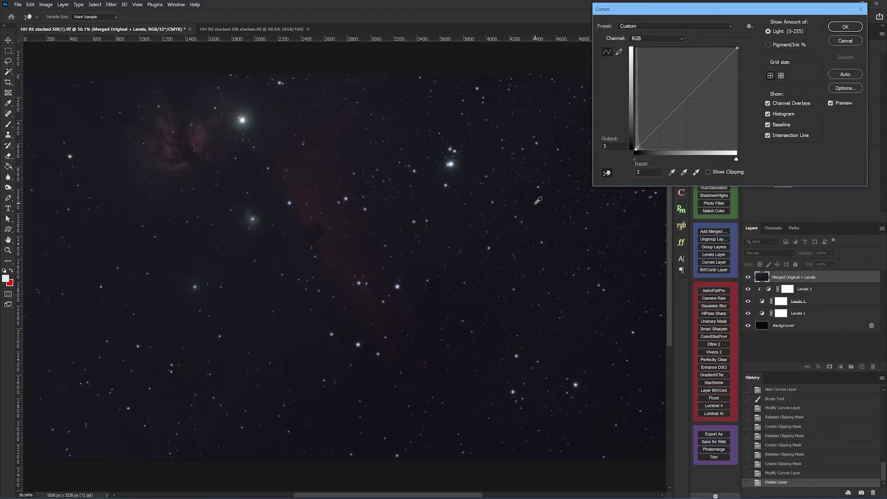
Step: Test the black output at 3 and 17, return it to 0, and pull down a dark-end point
{"action": "left_click_drag", "start_coordinate": [535, 194], "coordinate": [534, 199]}
{"action": "key", "text": "Up"}
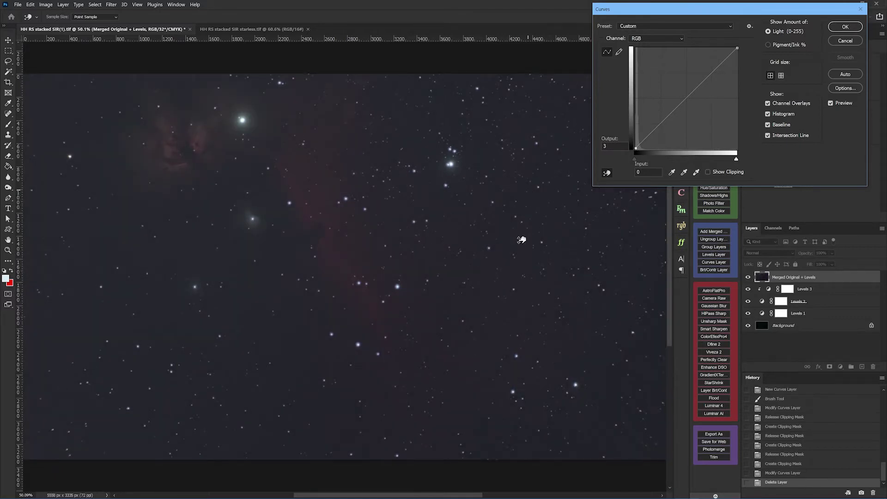
{"action": "key", "text": "Up"}
{"action": "key", "text": "Up"}
{"action": "key", "text": "Up"}
{"action": "key", "text": "Up"}
{"action": "key", "text": "Up"}
{"action": "key", "text": "Up"}
{"action": "key", "text": "Up"}
{"action": "key", "text": "Up"}
{"action": "key", "text": "Up"}
{"action": "key", "text": "Up"}
{"action": "key", "text": "Up"}
{"action": "key", "text": "Up"}
{"action": "key", "text": "Up"}
{"action": "key", "text": "Up"}
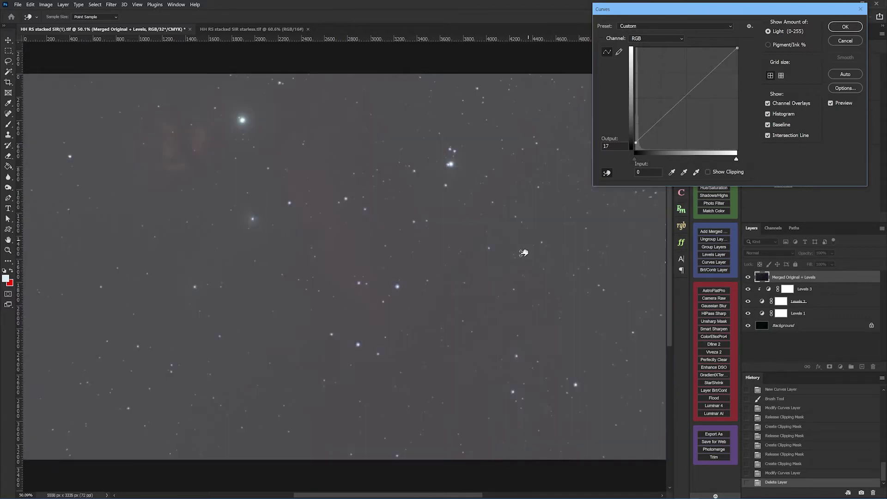
{"action": "key", "text": "shift+Down"}
{"action": "key", "text": "shift+Down"}
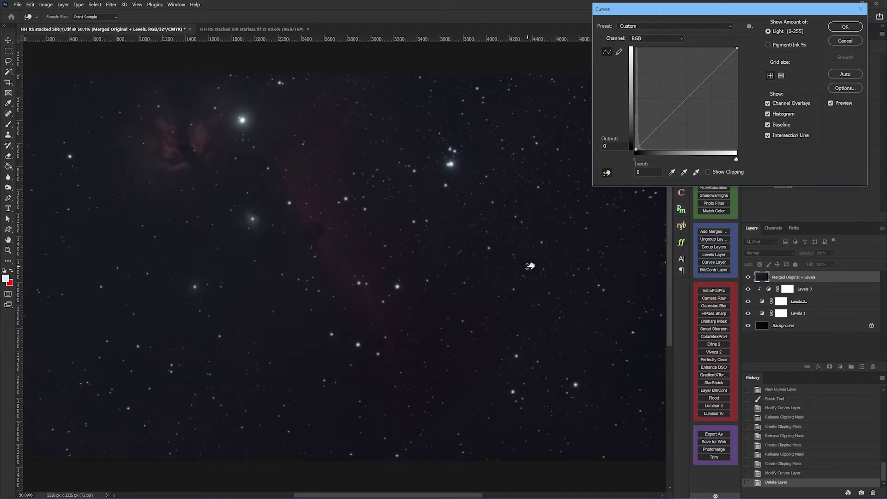
{"action": "left_click", "coordinate": [530, 266]}
{"action": "left_click_drag", "start_coordinate": [325, 186], "coordinate": [319, 204]}
{"action": "left_click", "coordinate": [316, 217]}
Step: Cancel the Curves changes and scroll through the History panel
{"action": "left_click", "coordinate": [842, 41]}
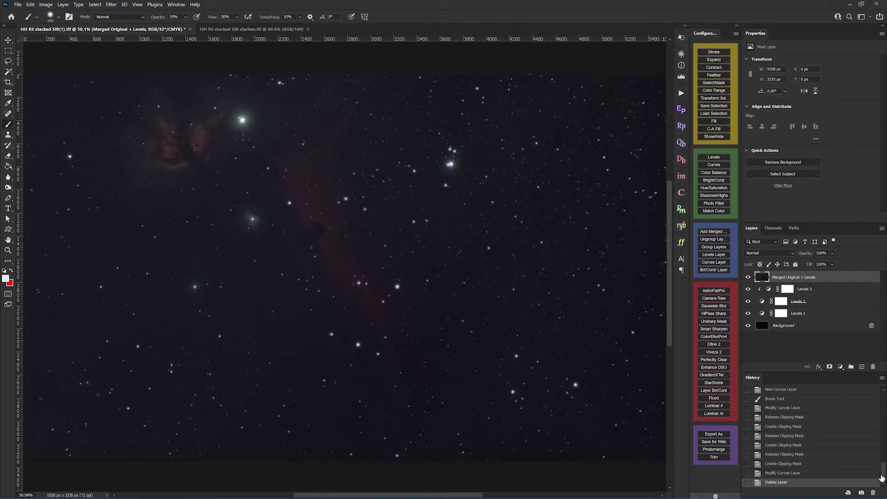
{"action": "left_click_drag", "start_coordinate": [882, 475], "coordinate": [880, 389]}
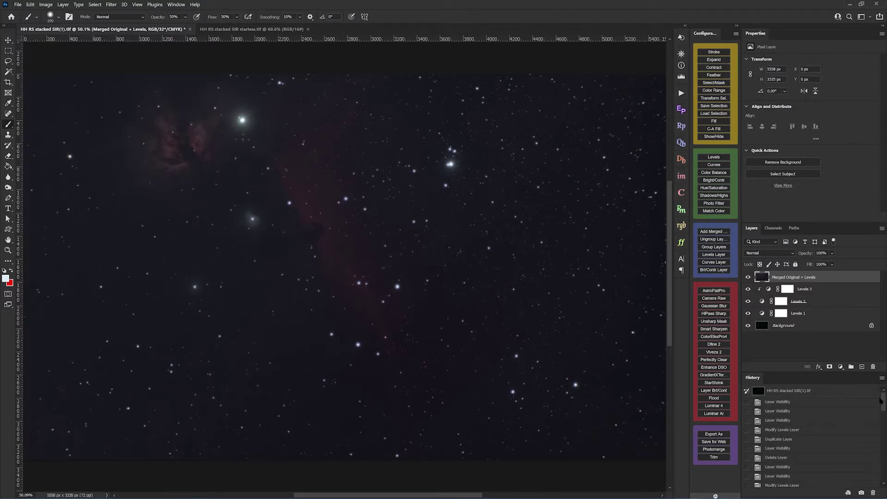
{"action": "left_click_drag", "start_coordinate": [880, 400], "coordinate": [883, 483]}
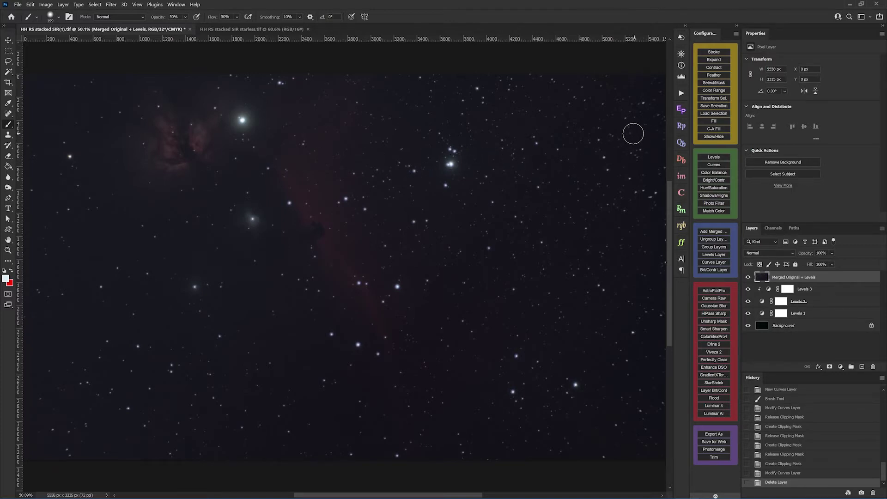
Step: Purge all history and cached data with Edit > Purge > All
{"action": "left_click", "coordinate": [29, 5]}
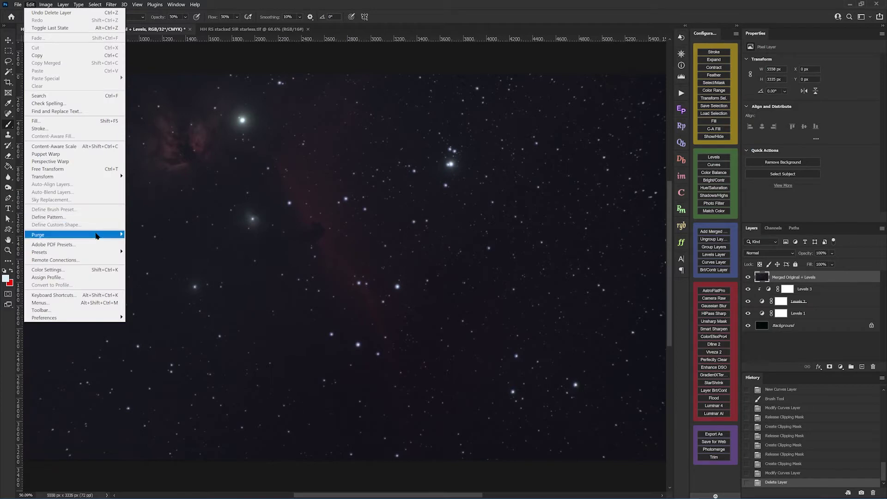
{"action": "mouse_move", "coordinate": [97, 235]}
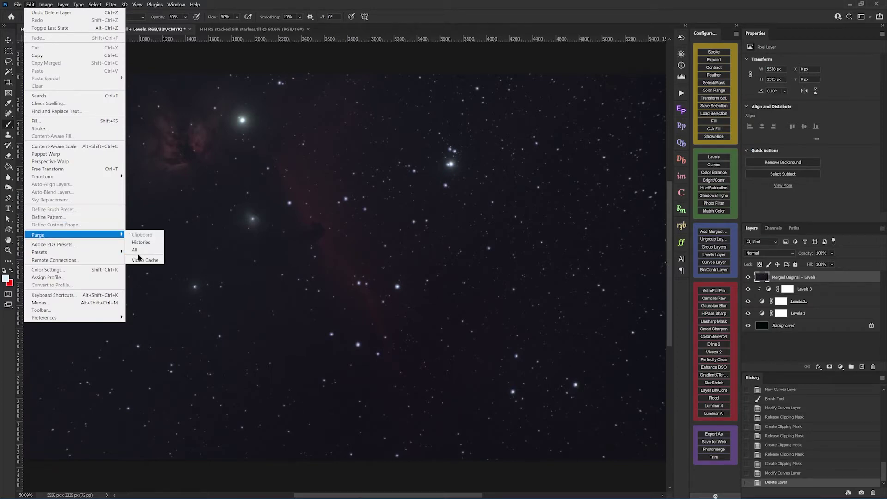
{"action": "left_click", "coordinate": [137, 253]}
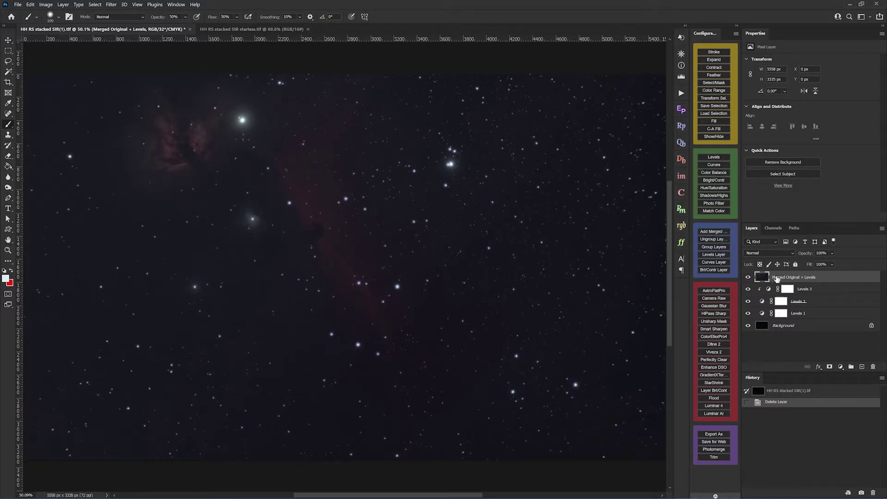
Step: Add a Levels 4 adjustment layer, briefly viewing the Red channel and testing the midtone value
{"action": "left_click", "coordinate": [714, 254]}
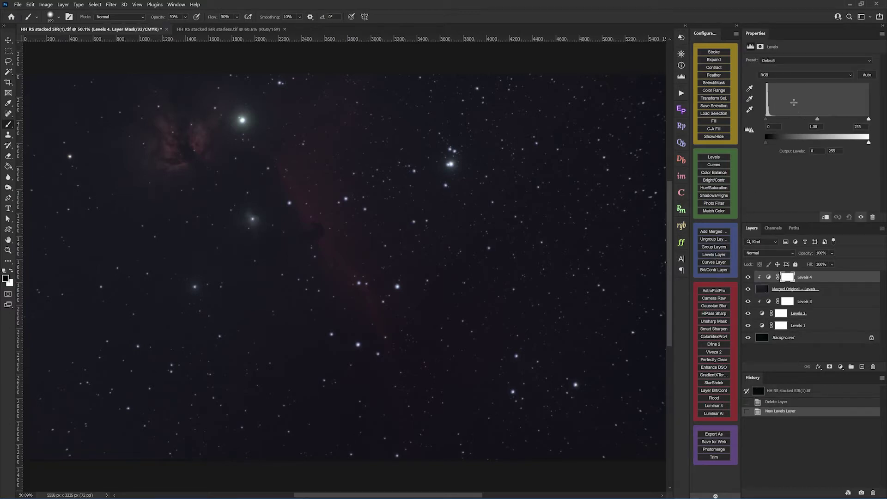
{"action": "left_click", "coordinate": [786, 76]}
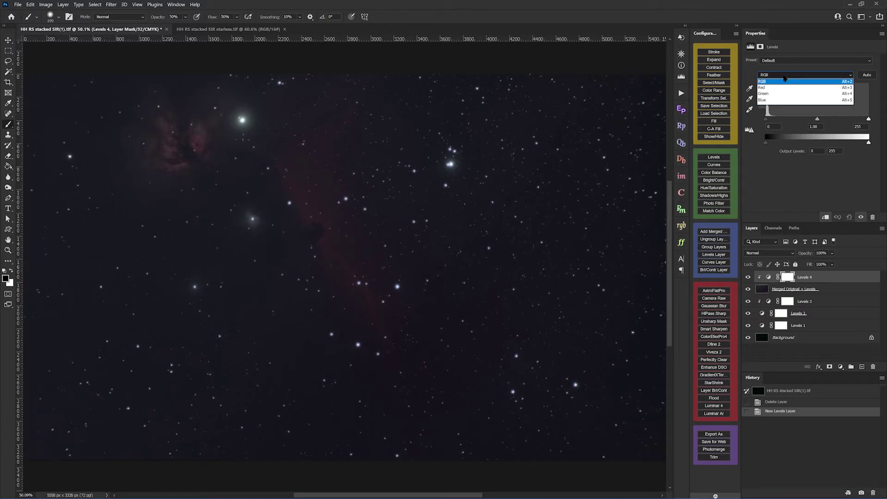
{"action": "left_click", "coordinate": [778, 88]}
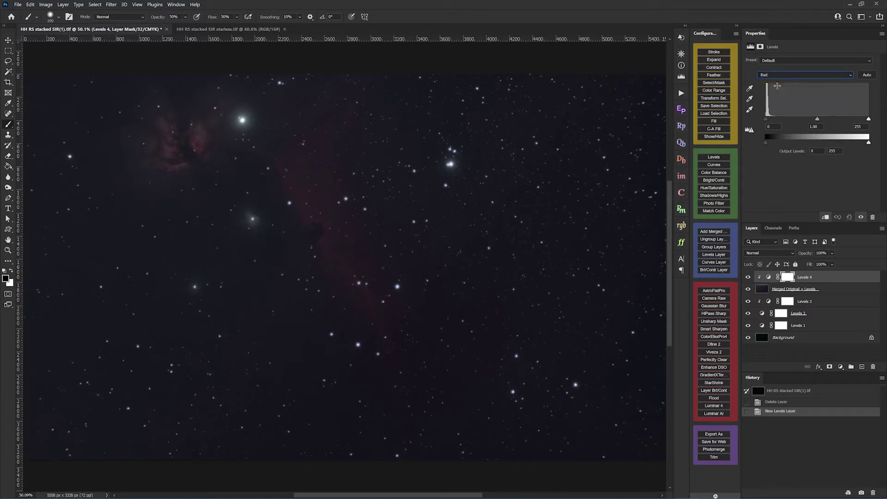
{"action": "left_click", "coordinate": [788, 75]}
{"action": "left_click", "coordinate": [781, 82]}
{"action": "mouse_move", "coordinate": [817, 121]}
{"action": "left_mouse_down"}
{"action": "mouse_move", "coordinate": [777, 121]}
{"action": "mouse_move", "coordinate": [808, 121]}
{"action": "mouse_move", "coordinate": [816, 133]}
{"action": "left_mouse_up"}
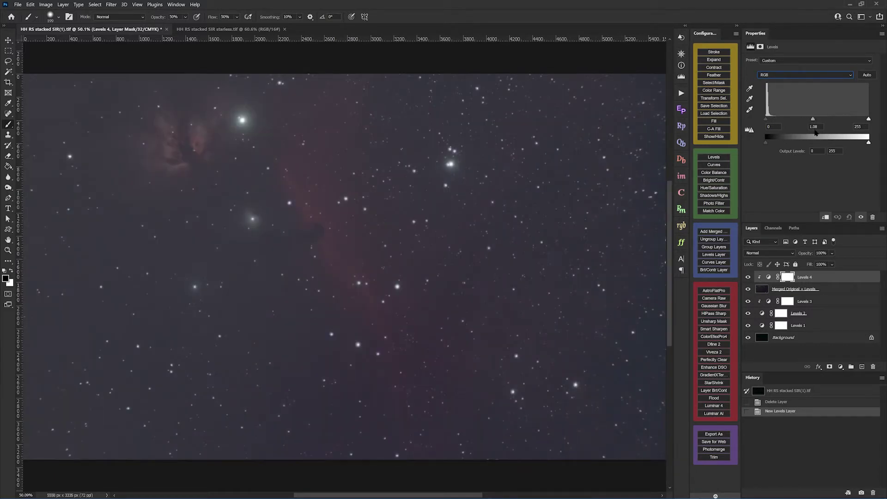
{"action": "left_click", "coordinate": [822, 128]}
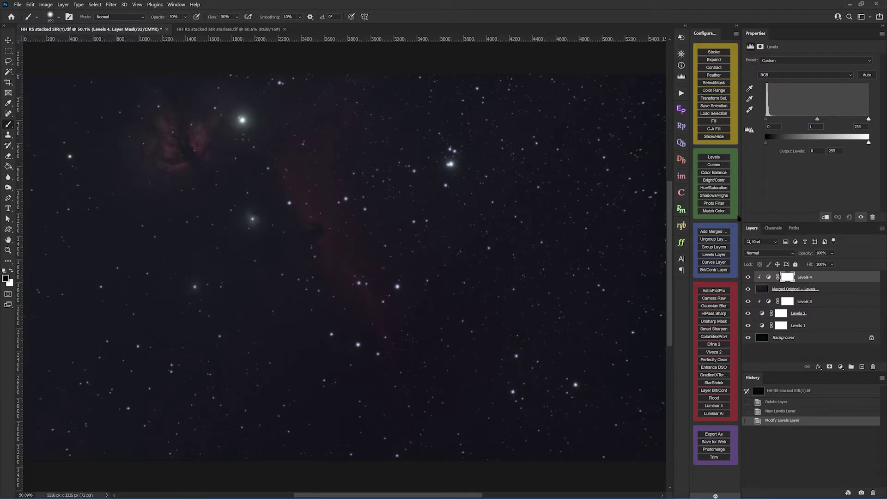
Step: Delete the Levels 4 layer mask, dismiss the Curves-unavailable error, and reselect Levels 4
{"action": "left_click", "coordinate": [873, 367]}
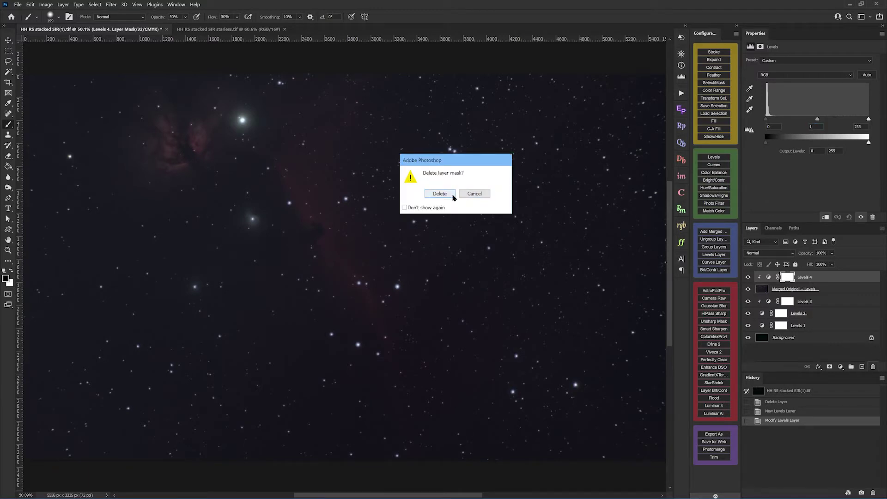
{"action": "left_click", "coordinate": [439, 193]}
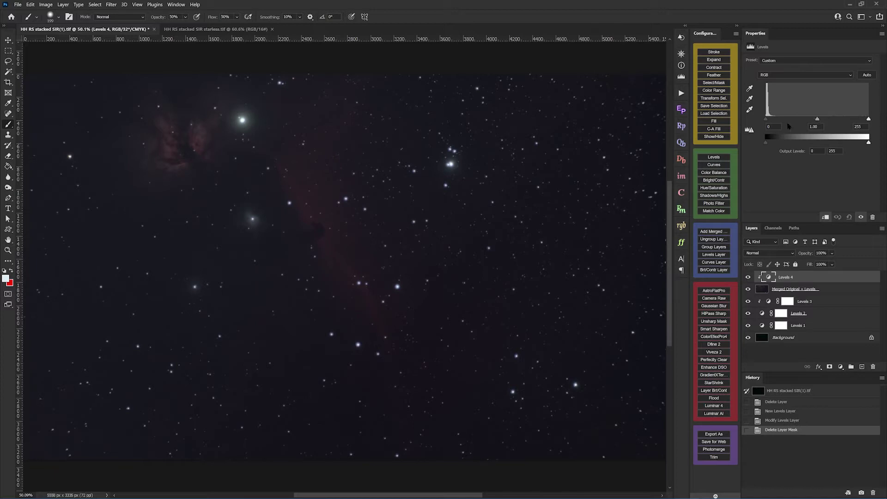
{"action": "left_click", "coordinate": [715, 165]}
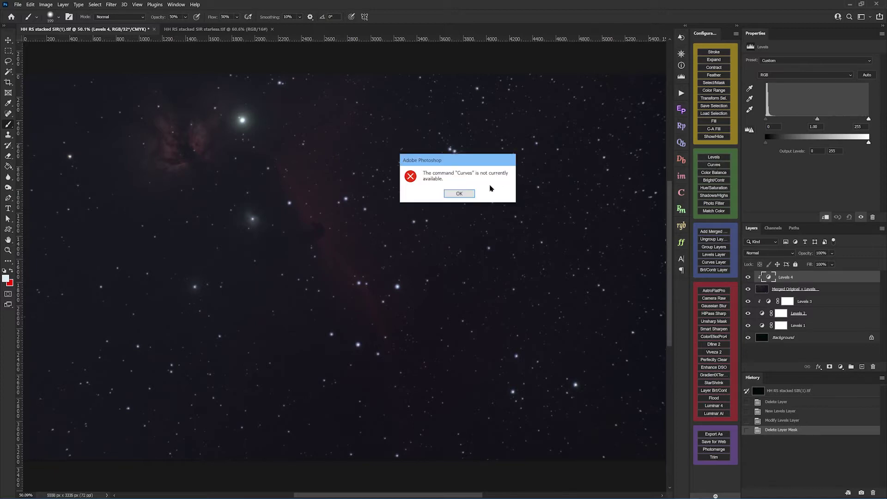
{"action": "left_click", "coordinate": [468, 194]}
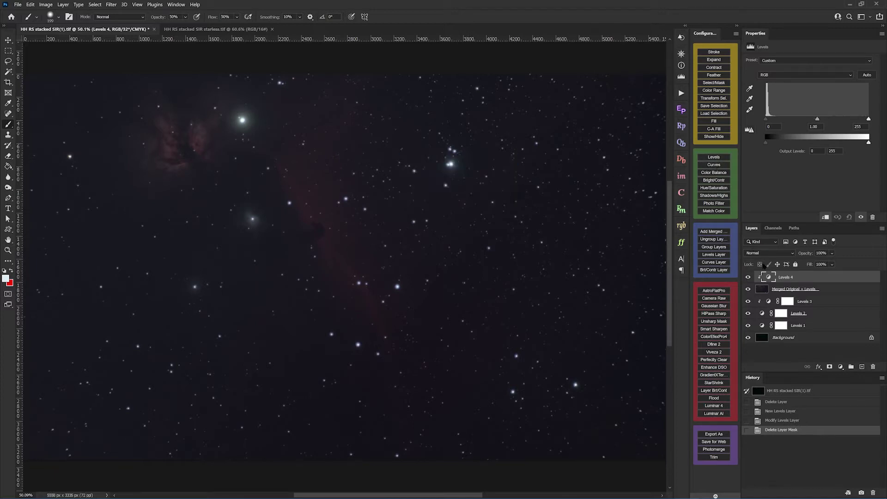
{"action": "left_click", "coordinate": [827, 293]}
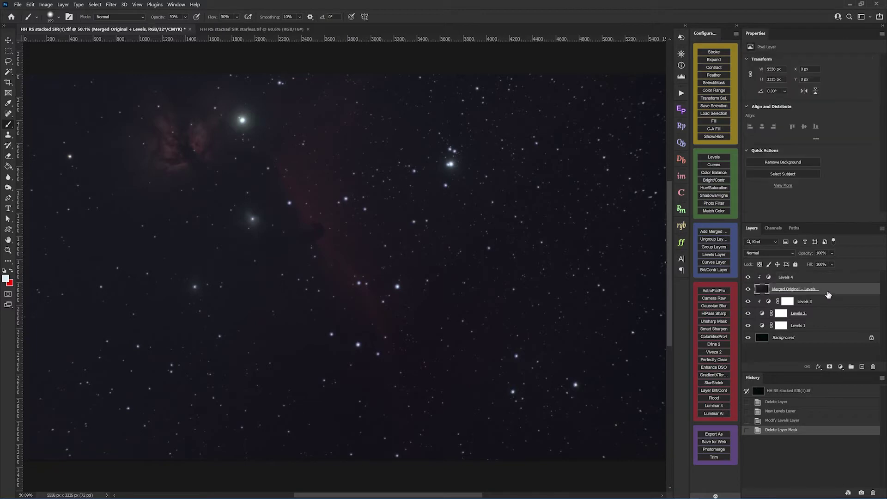
{"action": "left_click", "coordinate": [808, 281]}
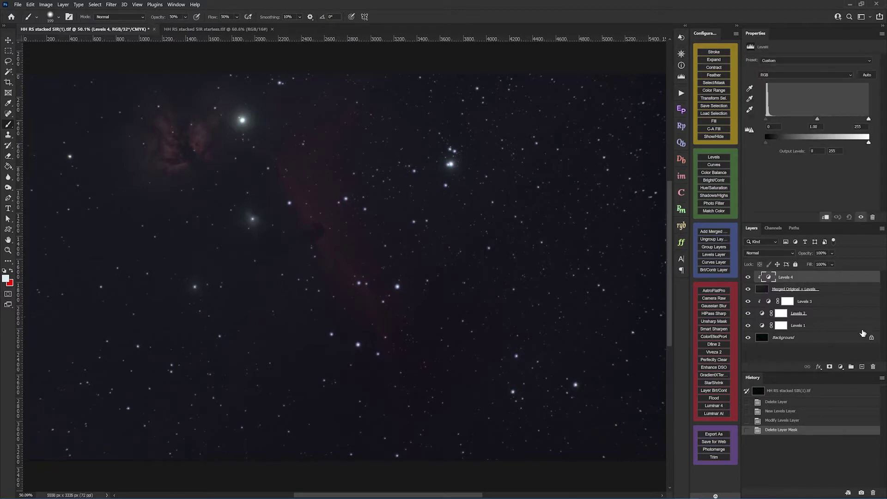
Step: Replace Levels 4 with a Curves adjustment layer shaped into a two-point S-curve
{"action": "left_click", "coordinate": [873, 366]}
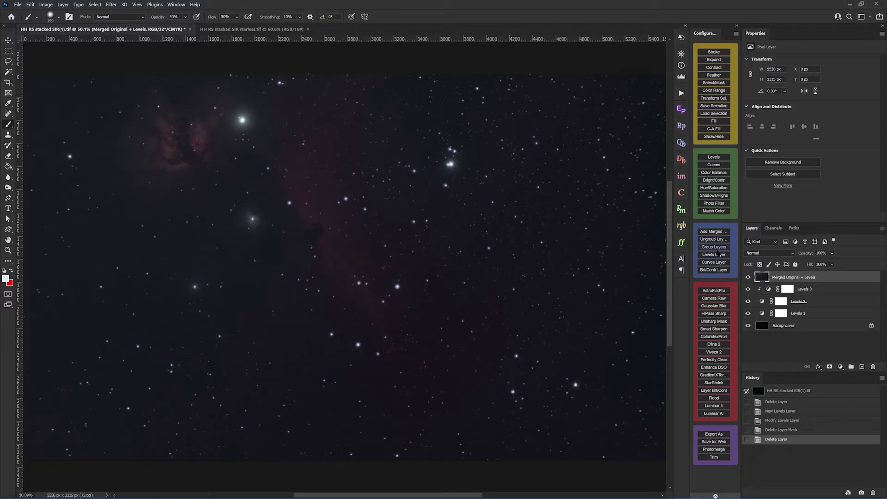
{"action": "left_click", "coordinate": [715, 261]}
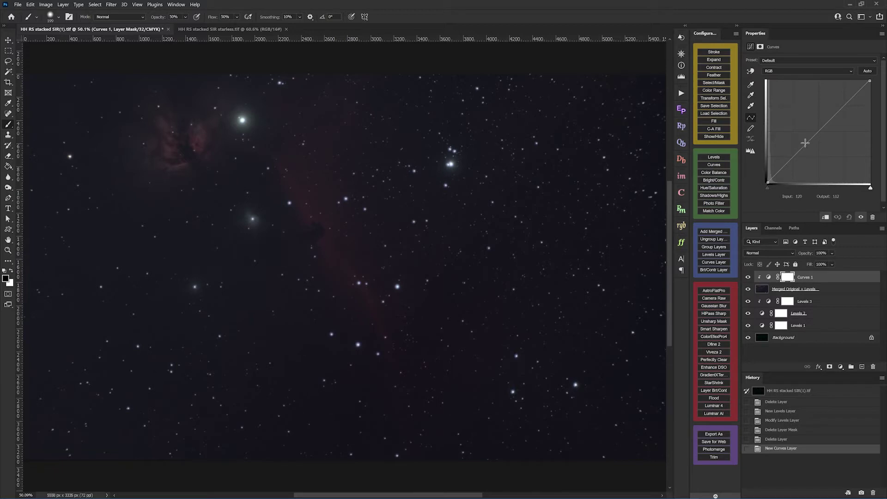
{"action": "left_click", "coordinate": [794, 157]}
{"action": "left_click_drag", "start_coordinate": [794, 158], "coordinate": [801, 165]}
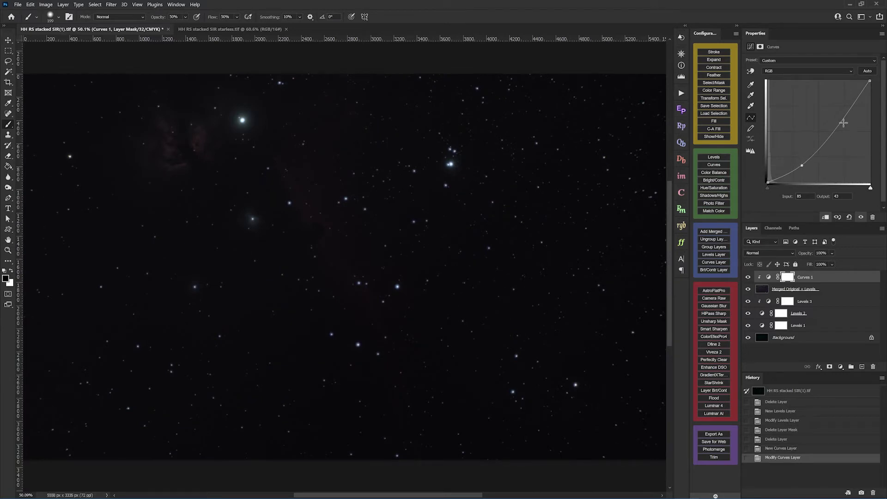
{"action": "mouse_move", "coordinate": [844, 118]}
{"action": "left_mouse_down"}
{"action": "mouse_move", "coordinate": [830, 107]}
{"action": "mouse_move", "coordinate": [846, 125]}
{"action": "left_mouse_up"}
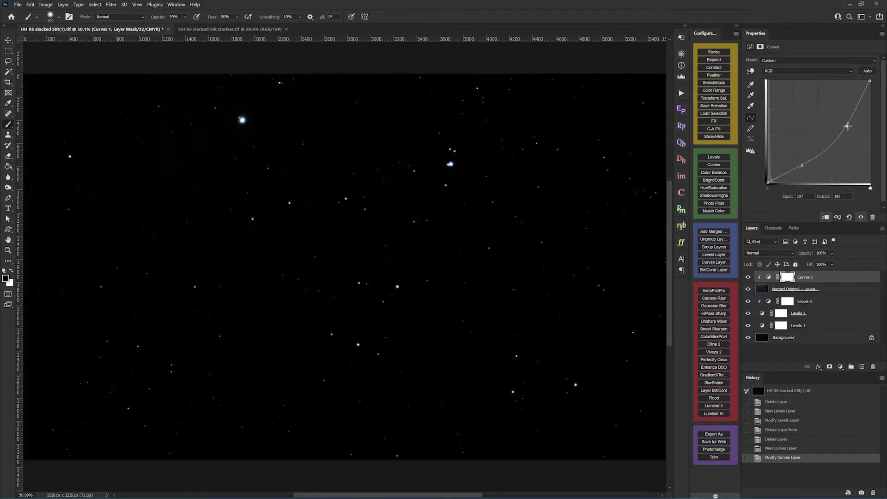
{"action": "left_click_drag", "start_coordinate": [804, 164], "coordinate": [793, 143]}
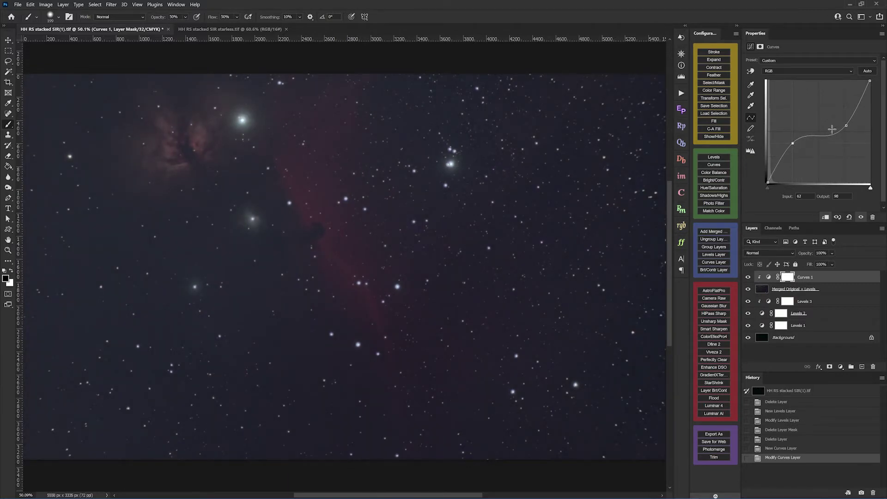
{"action": "left_click_drag", "start_coordinate": [846, 125], "coordinate": [846, 120]}
Step: Toggle Curves 1 off and on twice to compare before and after
{"action": "left_click", "coordinate": [748, 277]}
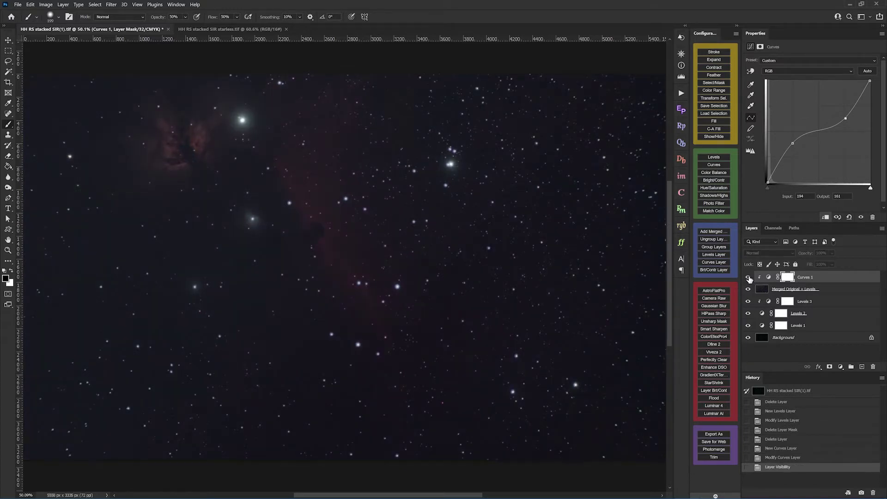
{"action": "left_click", "coordinate": [748, 277]}
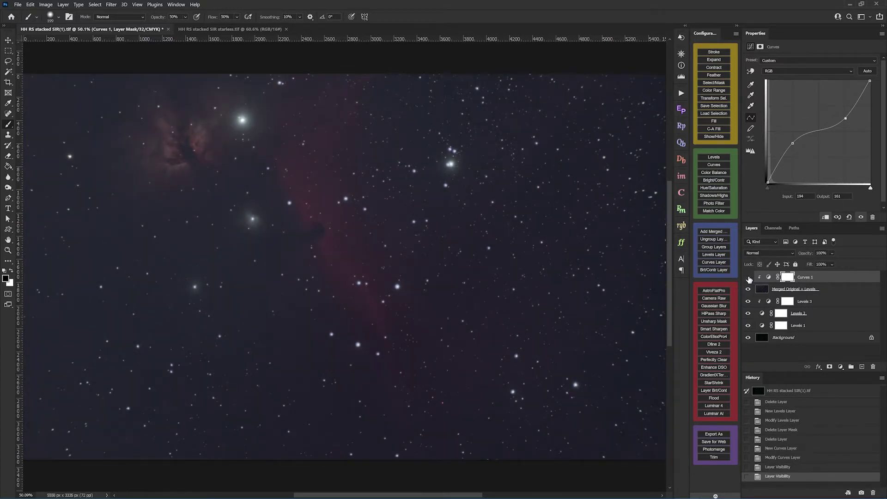
{"action": "left_click", "coordinate": [748, 277]}
{"action": "left_click", "coordinate": [748, 277]}
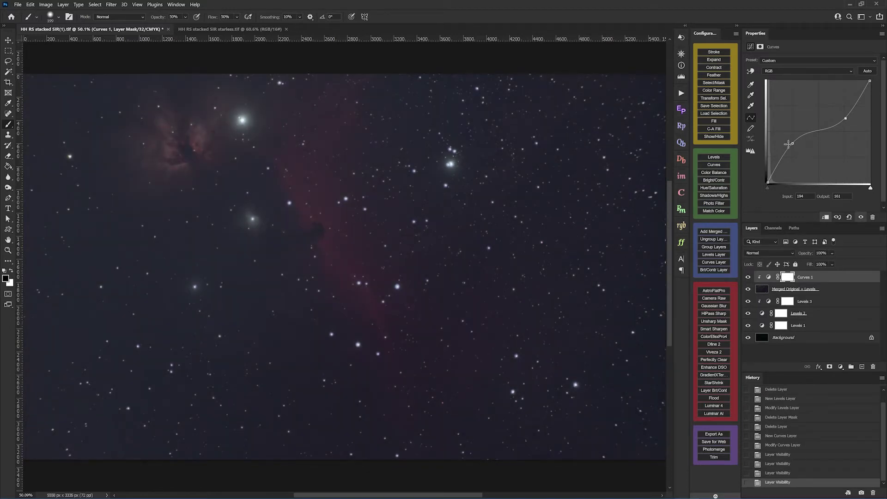
Step: Reshape Curves 1's lower and black-end points so input 11 maps to output 30
{"action": "left_click_drag", "start_coordinate": [791, 142], "coordinate": [793, 174]}
{"action": "left_click_drag", "start_coordinate": [788, 177], "coordinate": [783, 174]}
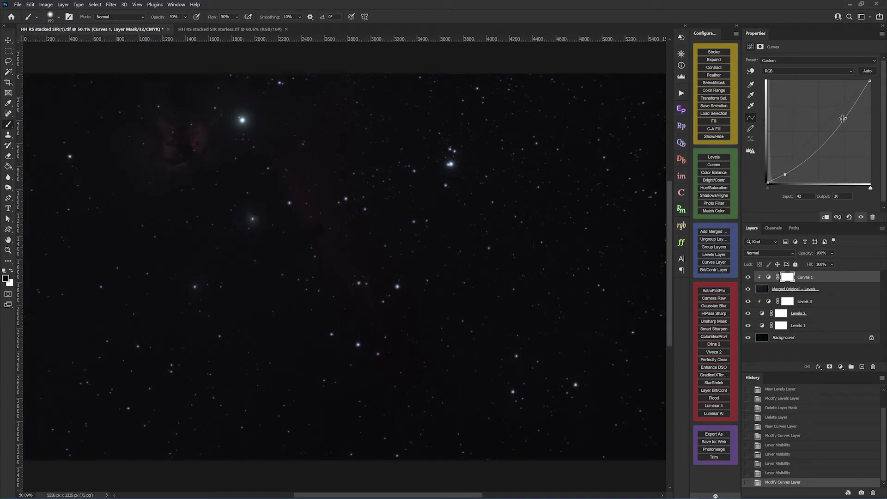
{"action": "mouse_move", "coordinate": [842, 119]}
{"action": "left_mouse_down"}
{"action": "mouse_move", "coordinate": [839, 97]}
{"action": "mouse_move", "coordinate": [852, 119]}
{"action": "left_mouse_up"}
{"action": "left_click_drag", "start_coordinate": [778, 178], "coordinate": [776, 176]}
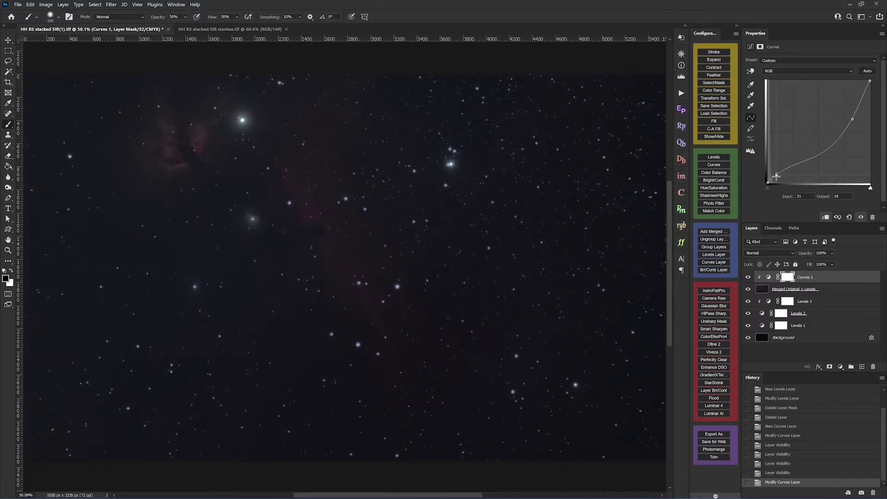
{"action": "left_click_drag", "start_coordinate": [775, 176], "coordinate": [776, 174]}
Step: Compare Curves 1 on and off, then pull the upper point down-left to tame highlights
{"action": "left_click", "coordinate": [749, 277]}
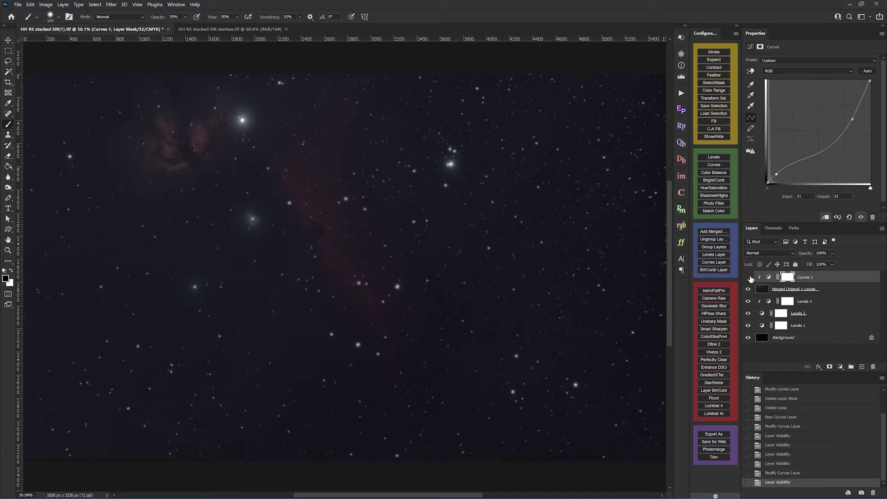
{"action": "left_click", "coordinate": [748, 277]}
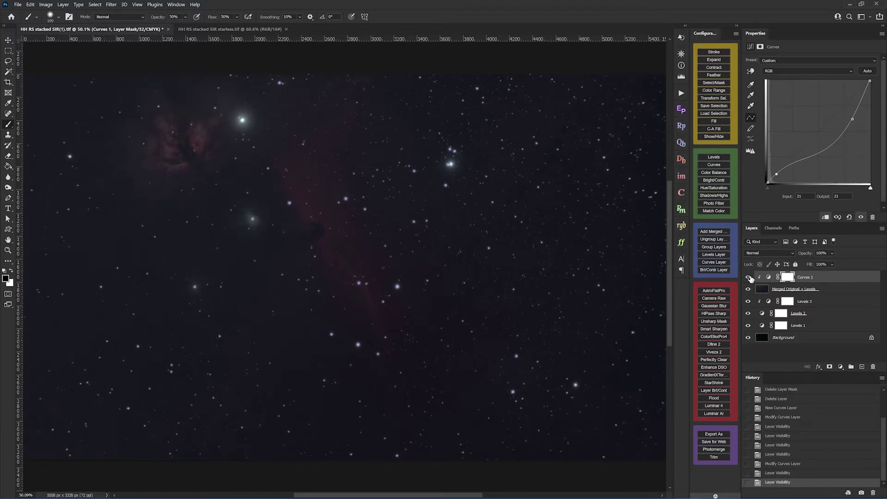
{"action": "left_click", "coordinate": [748, 277]}
{"action": "left_click", "coordinate": [749, 277]}
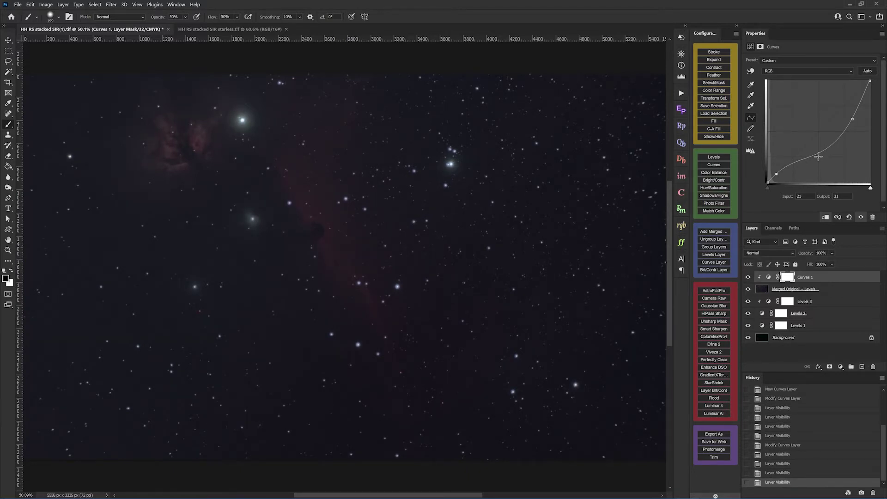
{"action": "left_click_drag", "start_coordinate": [852, 119], "coordinate": [849, 118]}
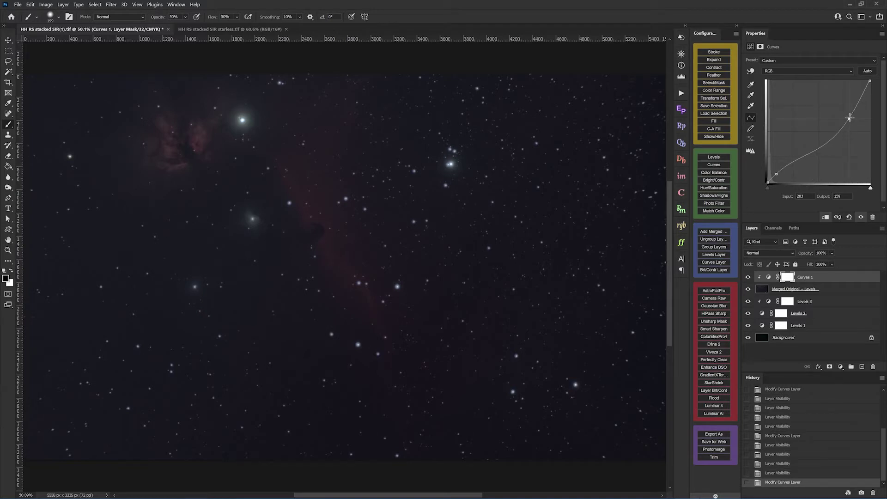
{"action": "mouse_move", "coordinate": [849, 119]}
{"action": "left_mouse_down"}
{"action": "mouse_move", "coordinate": [840, 146]}
{"action": "mouse_move", "coordinate": [829, 136]}
{"action": "mouse_move", "coordinate": [837, 129]}
{"action": "left_mouse_up"}
Step: Lift the shadow point, nudge the upper point, and add a mid point at input 93, output 97
{"action": "left_click", "coordinate": [777, 172]}
{"action": "left_click_drag", "start_coordinate": [777, 172], "coordinate": [771, 171]}
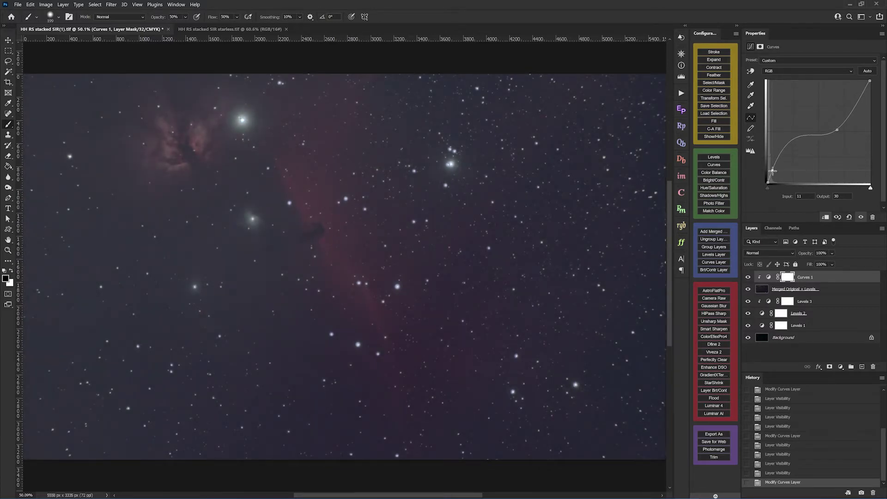
{"action": "left_click_drag", "start_coordinate": [771, 170], "coordinate": [771, 173]}
{"action": "left_click", "coordinate": [836, 130]}
{"action": "mouse_move", "coordinate": [836, 130]}
{"action": "left_mouse_down"}
{"action": "mouse_move", "coordinate": [821, 139]}
{"action": "mouse_move", "coordinate": [847, 154]}
{"action": "mouse_move", "coordinate": [837, 128]}
{"action": "left_mouse_up"}
{"action": "left_click", "coordinate": [788, 139]}
{"action": "mouse_move", "coordinate": [788, 139]}
{"action": "left_mouse_down"}
{"action": "mouse_move", "coordinate": [801, 168]}
{"action": "mouse_move", "coordinate": [804, 144]}
{"action": "left_mouse_up"}
Step: Toggle Curves 1 off and on to compare, leaving it switched on
{"action": "left_click", "coordinate": [748, 277]}
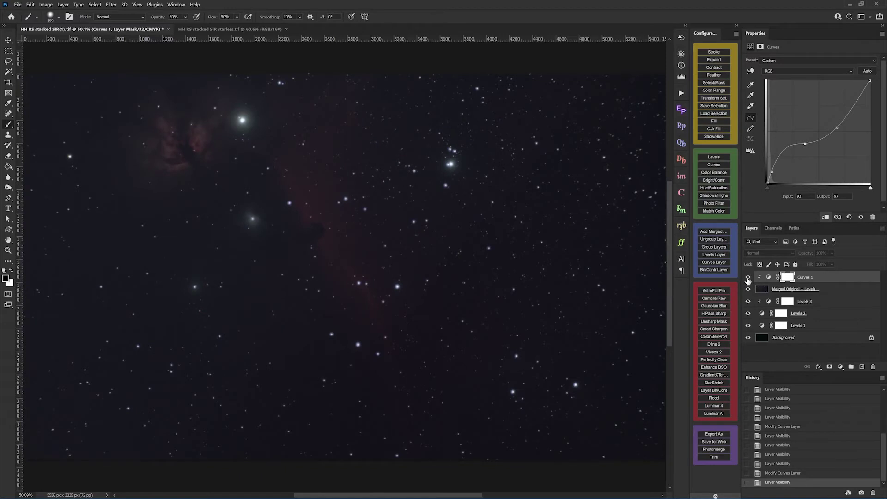
{"action": "left_click", "coordinate": [748, 278]}
{"action": "left_click", "coordinate": [748, 278]}
{"action": "left_click", "coordinate": [747, 277]}
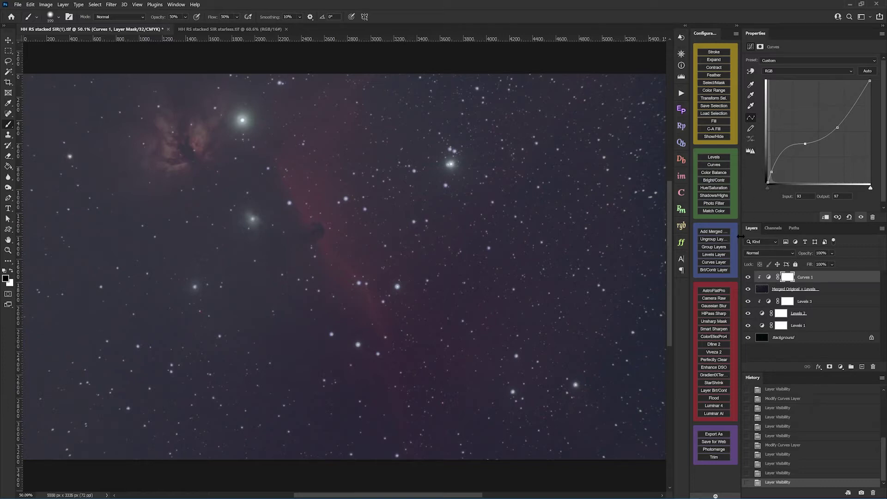
Step: Add Levels 4 above Curves 1, test black points of 7–8, then return it to 0
{"action": "left_click", "coordinate": [714, 254]}
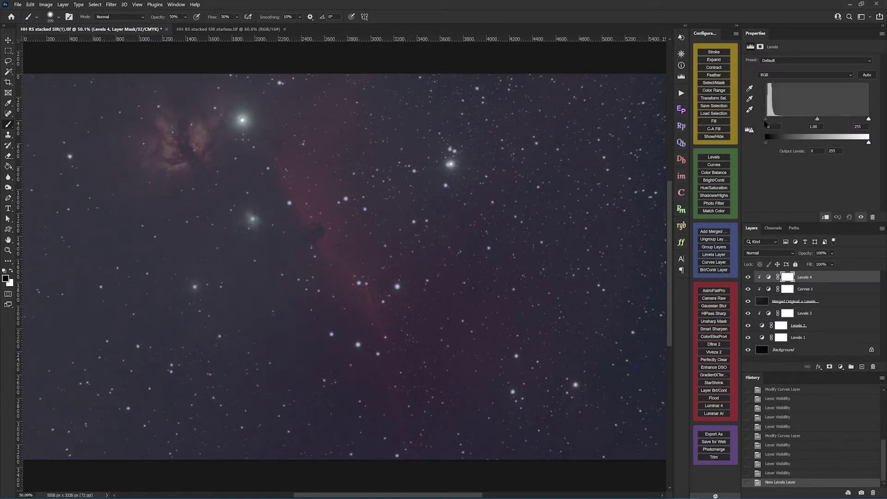
{"action": "left_click_drag", "start_coordinate": [766, 119], "coordinate": [767, 119]}
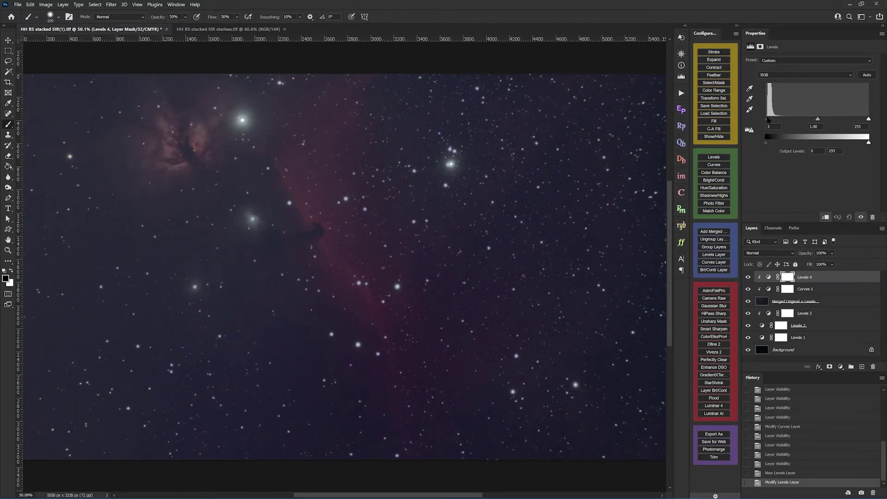
{"action": "left_click_drag", "start_coordinate": [767, 120], "coordinate": [769, 119]}
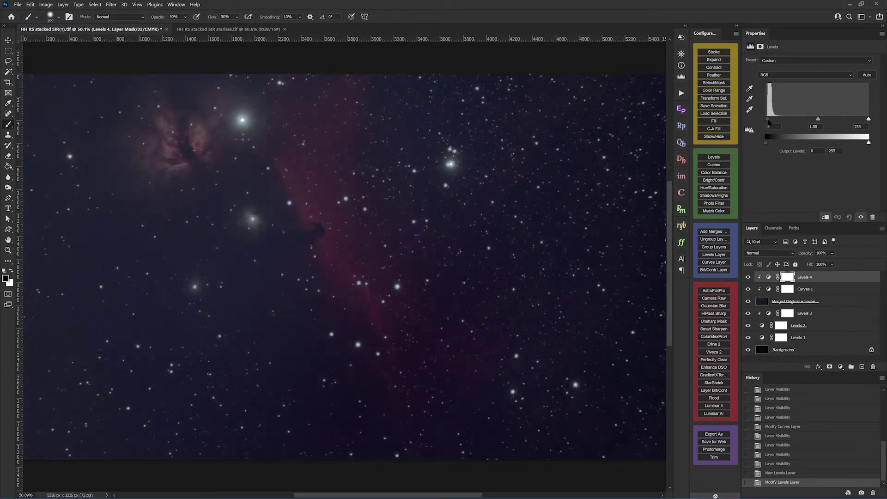
{"action": "left_click_drag", "start_coordinate": [768, 122], "coordinate": [769, 122]}
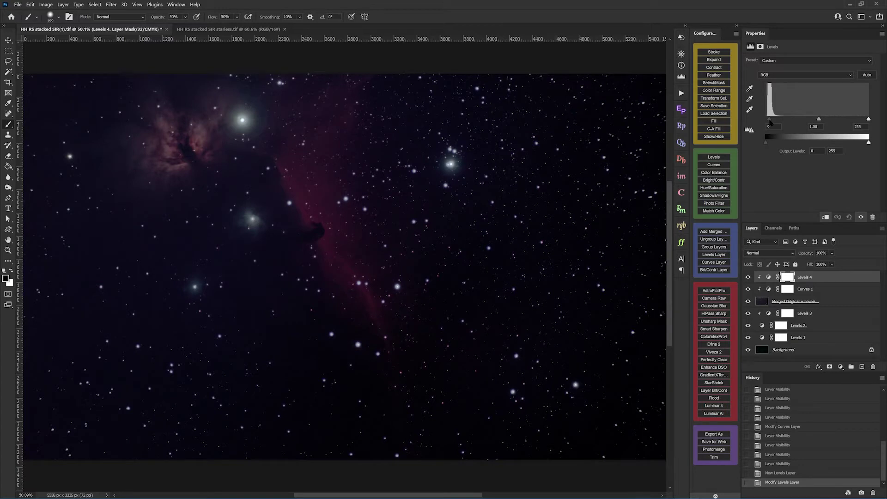
{"action": "left_click_drag", "start_coordinate": [769, 122], "coordinate": [768, 123]}
{"action": "left_click_drag", "start_coordinate": [769, 121], "coordinate": [745, 119]}
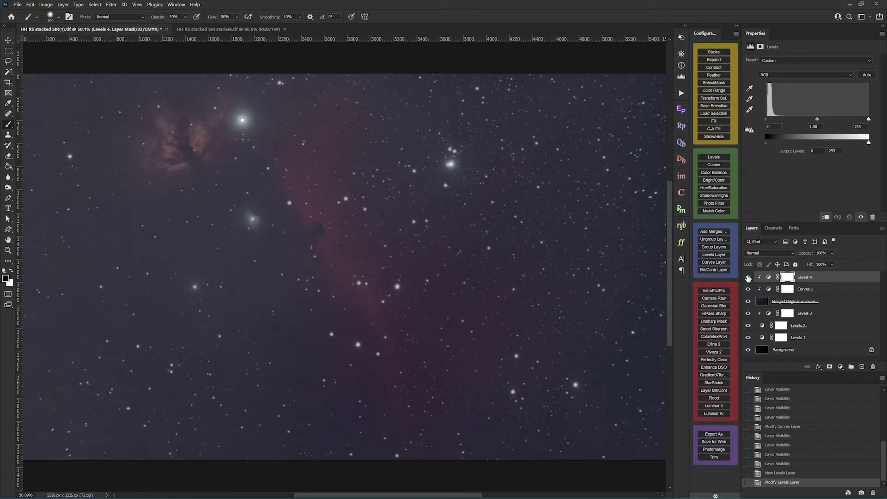
Step: Hide and delete the Levels 4 and Curves 1 layers
{"action": "left_click", "coordinate": [748, 277]}
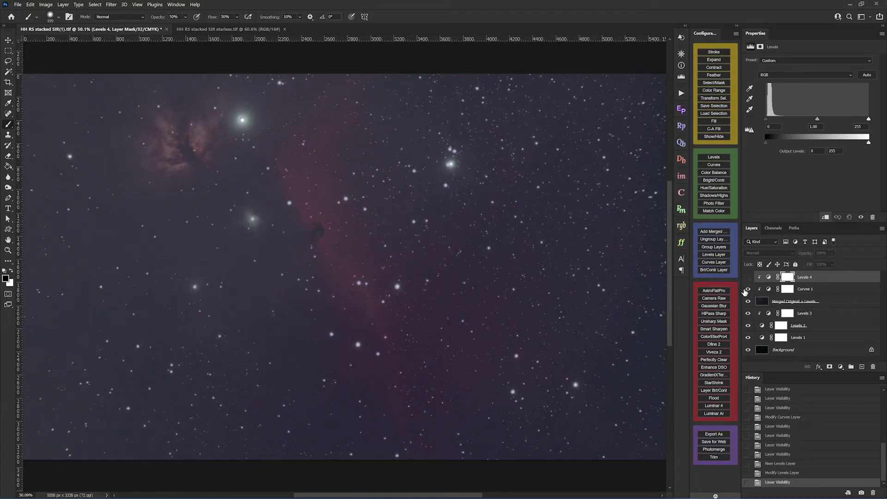
{"action": "left_click", "coordinate": [747, 289]}
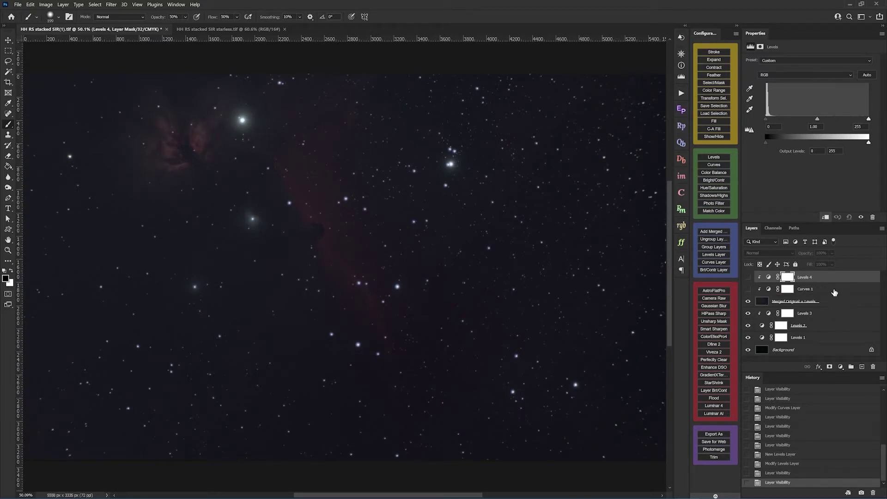
{"action": "left_click", "coordinate": [834, 290], "text": "shift"}
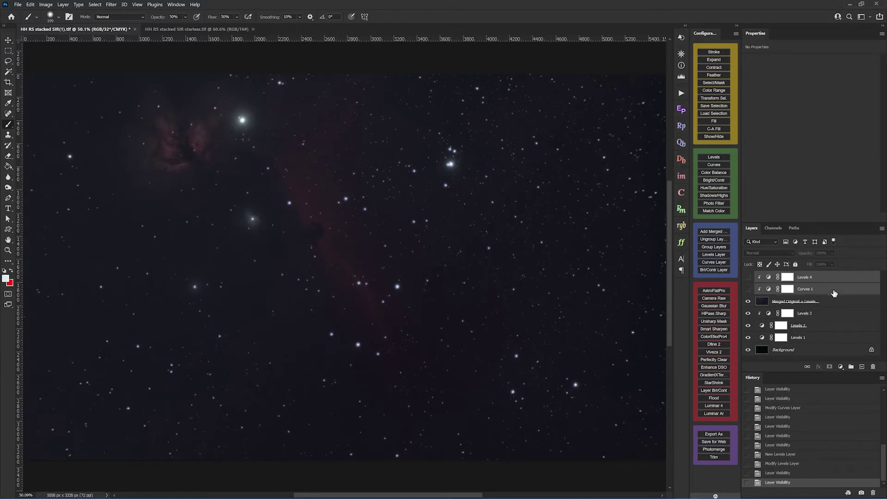
{"action": "left_click", "coordinate": [872, 367]}
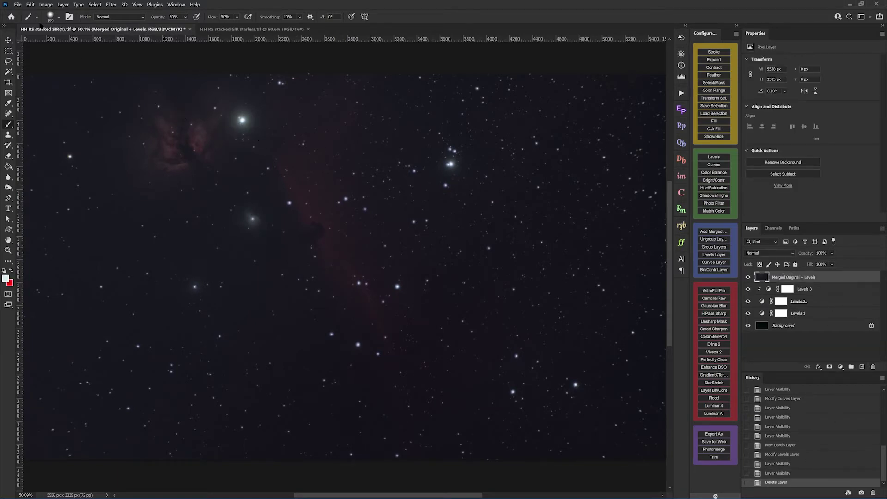
Step: Convert the image to 16 Bits/Channel, choosing Don't Merge for the layers
{"action": "left_click", "coordinate": [30, 5]}
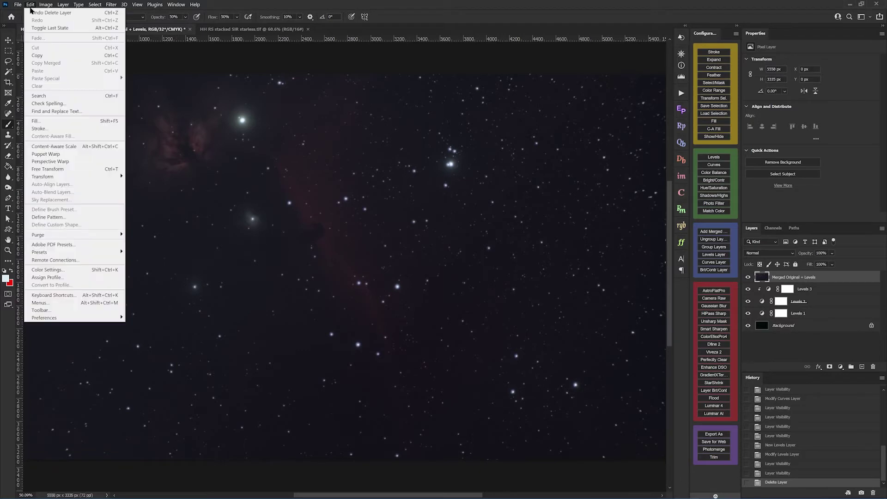
{"action": "mouse_move", "coordinate": [47, 5]}
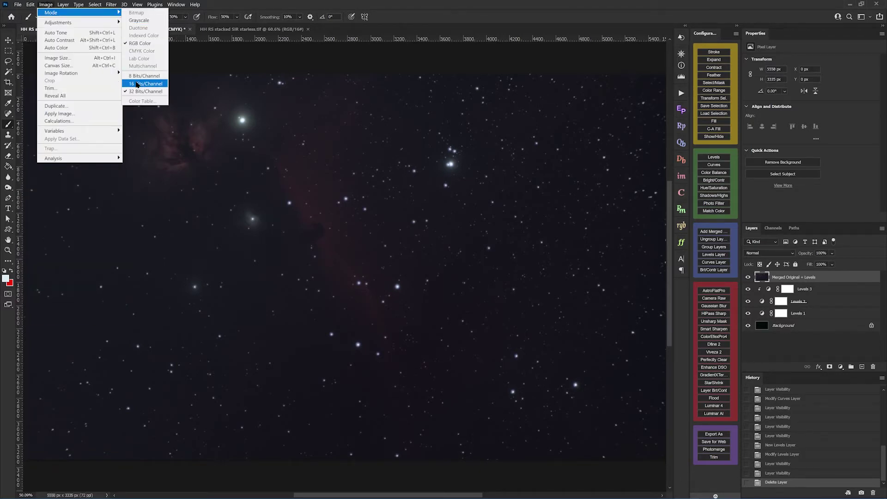
{"action": "left_click", "coordinate": [146, 84]}
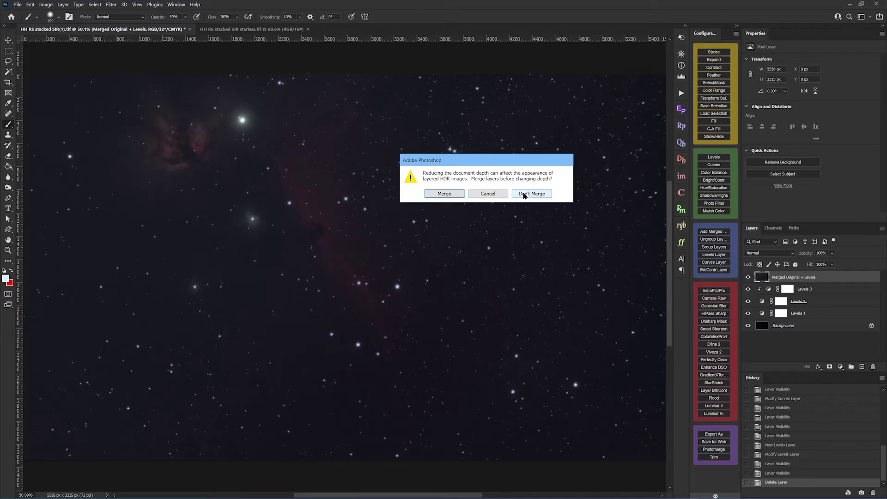
{"action": "left_click", "coordinate": [524, 194]}
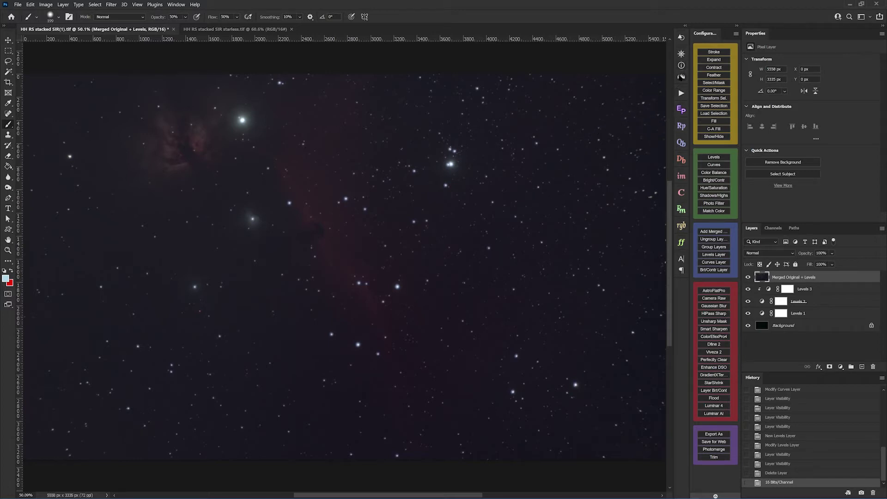
Step: Show per-channel histograms and add Levels 4 with the Blue channel black point at 11
{"action": "left_click", "coordinate": [681, 76]}
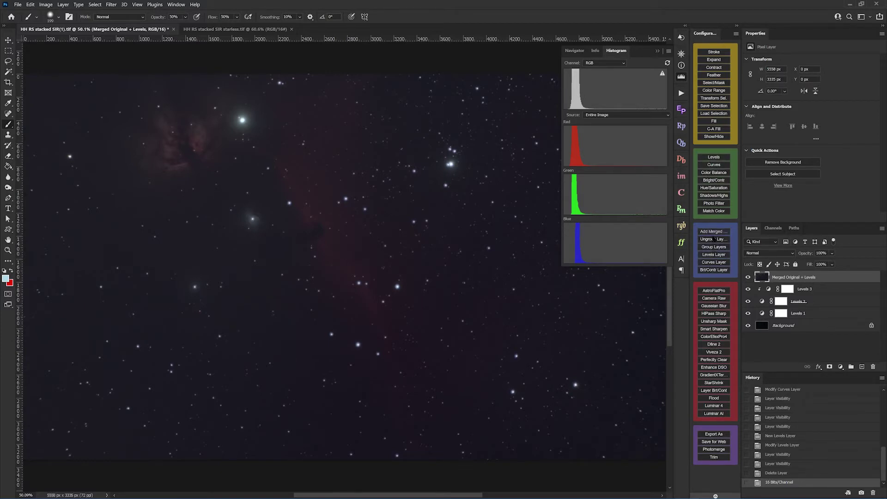
{"action": "left_click", "coordinate": [713, 254]}
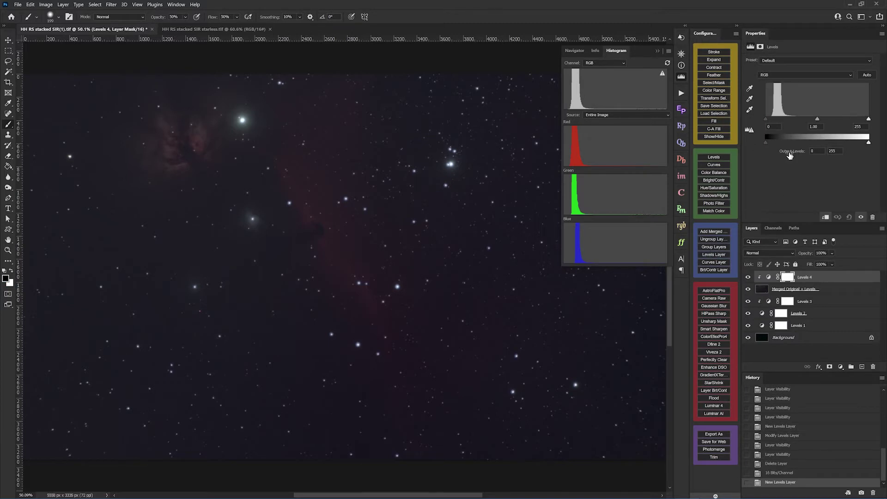
{"action": "left_click", "coordinate": [787, 76]}
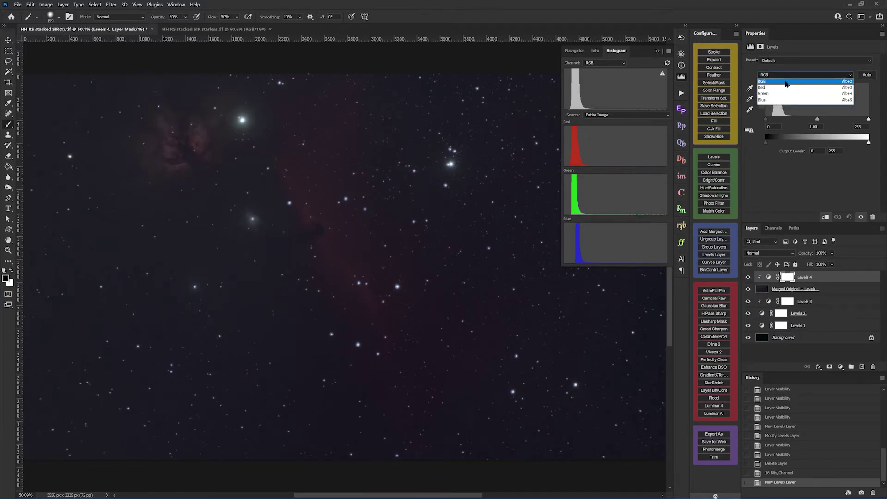
{"action": "left_click", "coordinate": [786, 100]}
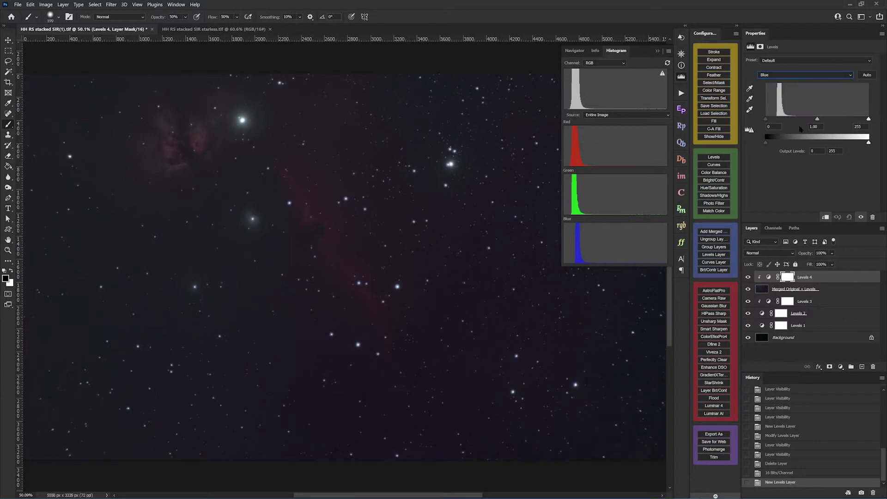
{"action": "left_click_drag", "start_coordinate": [766, 119], "coordinate": [768, 122]}
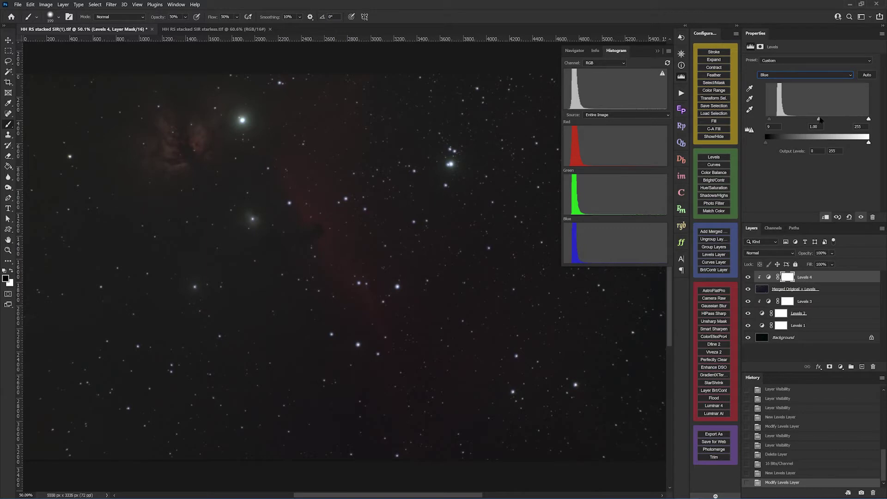
Step: Set the Levels 4 Blue channel to black point 23 and midtone 1.35
{"action": "left_click_drag", "start_coordinate": [820, 119], "coordinate": [806, 122]}
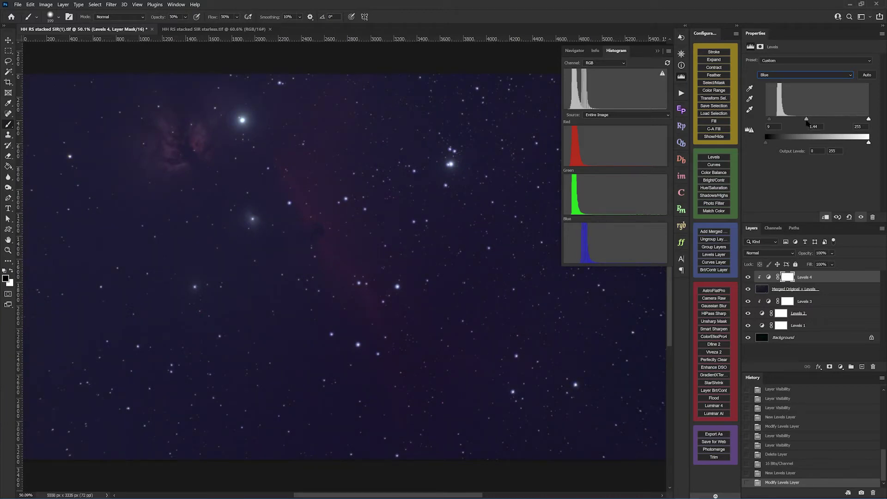
{"action": "left_click_drag", "start_coordinate": [806, 122], "coordinate": [798, 123]}
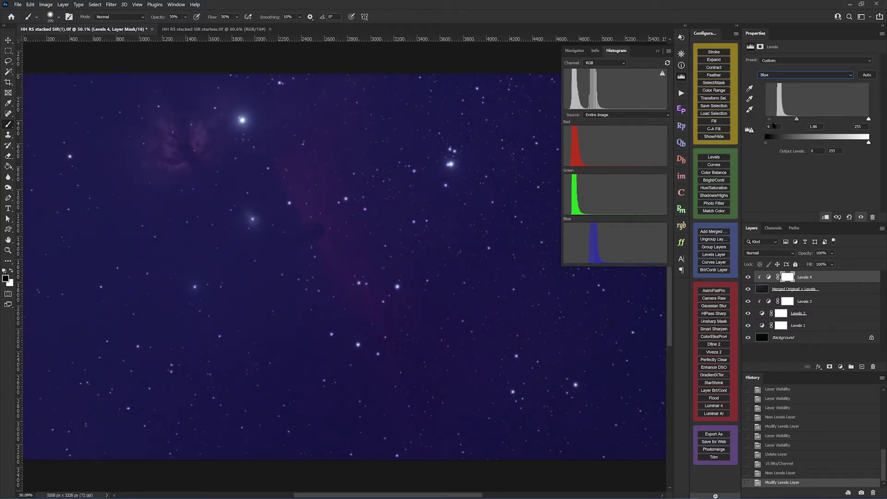
{"action": "left_click_drag", "start_coordinate": [769, 119], "coordinate": [776, 121]}
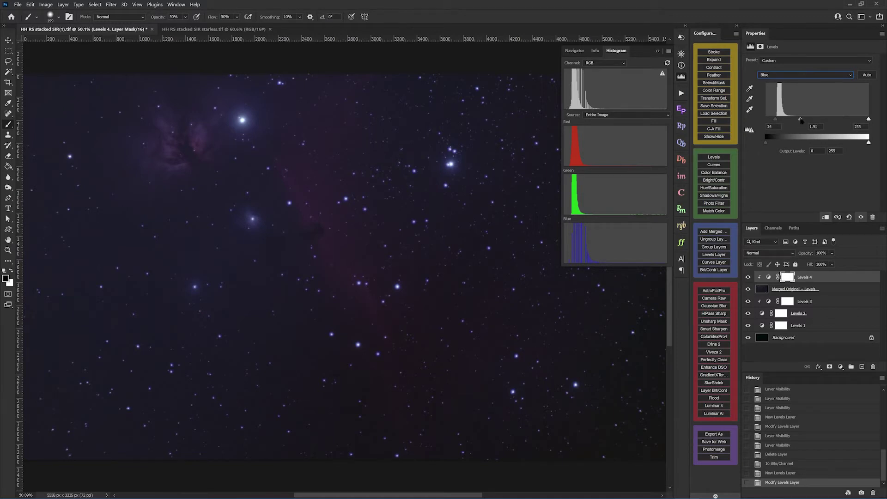
{"action": "left_click_drag", "start_coordinate": [801, 121], "coordinate": [775, 121]}
{"action": "left_click_drag", "start_coordinate": [810, 119], "coordinate": [813, 119]}
{"action": "left_click_drag", "start_coordinate": [812, 119], "coordinate": [811, 120]}
{"action": "left_click", "coordinate": [770, 77]}
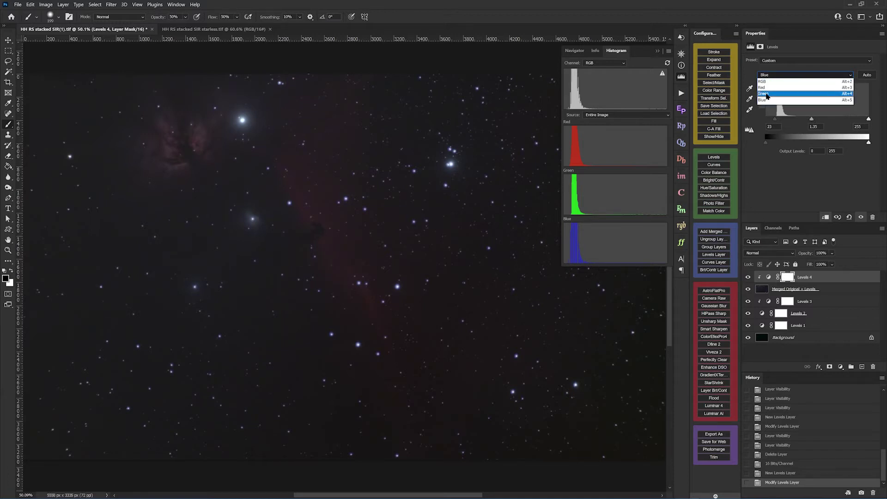
Step: Tune the Levels 4 Green channel to a slightly raised black point and 1.23 midtone
{"action": "left_click", "coordinate": [767, 94]}
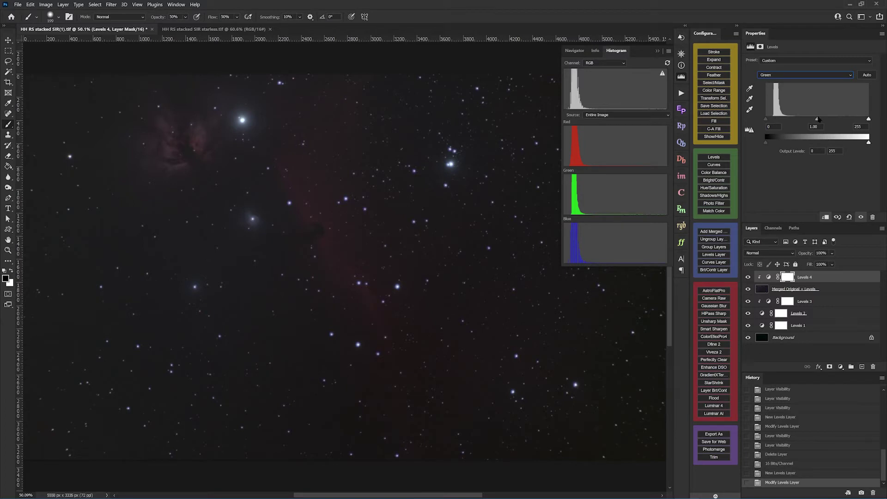
{"action": "left_click_drag", "start_coordinate": [817, 119], "coordinate": [769, 120]}
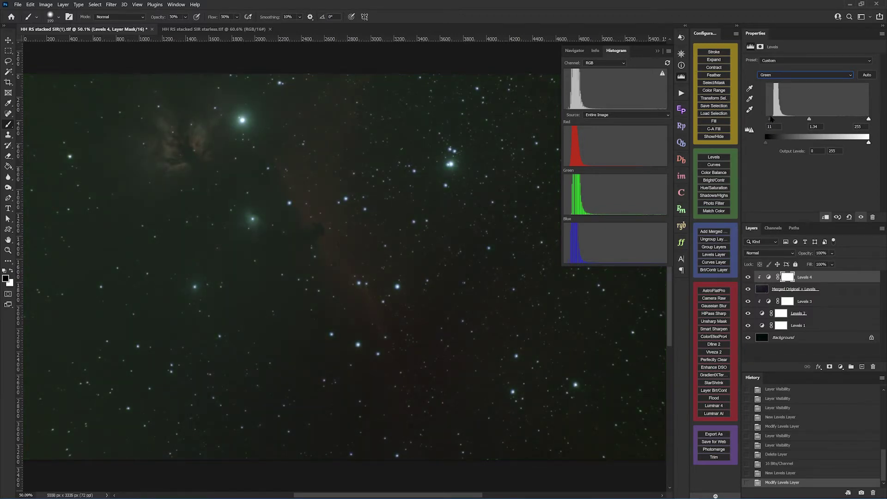
{"action": "left_click_drag", "start_coordinate": [770, 119], "coordinate": [771, 119]}
{"action": "left_click_drag", "start_coordinate": [809, 119], "coordinate": [813, 119]}
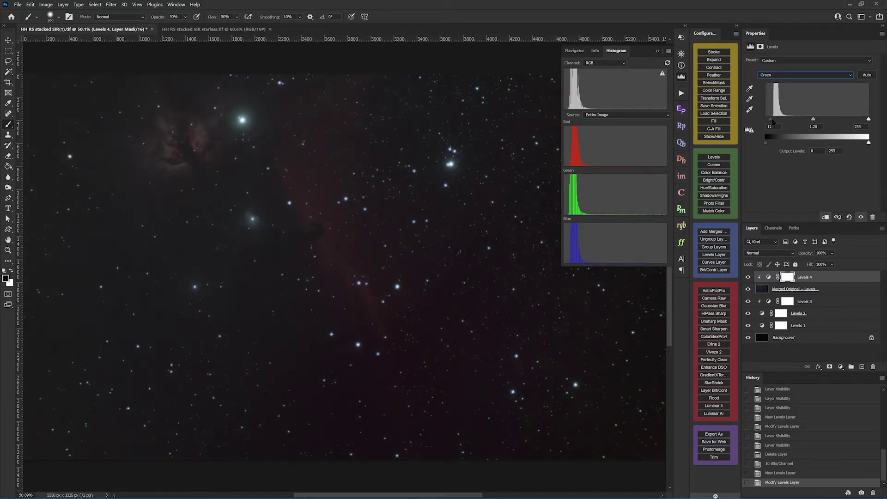
{"action": "left_click_drag", "start_coordinate": [770, 120], "coordinate": [774, 119]}
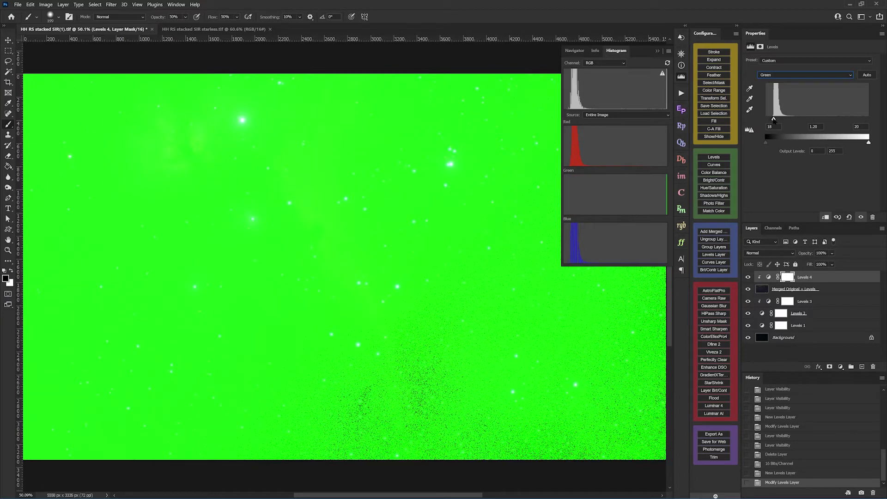
{"action": "left_click_drag", "start_coordinate": [774, 119], "coordinate": [885, 125]}
{"action": "left_click_drag", "start_coordinate": [814, 118], "coordinate": [821, 122]}
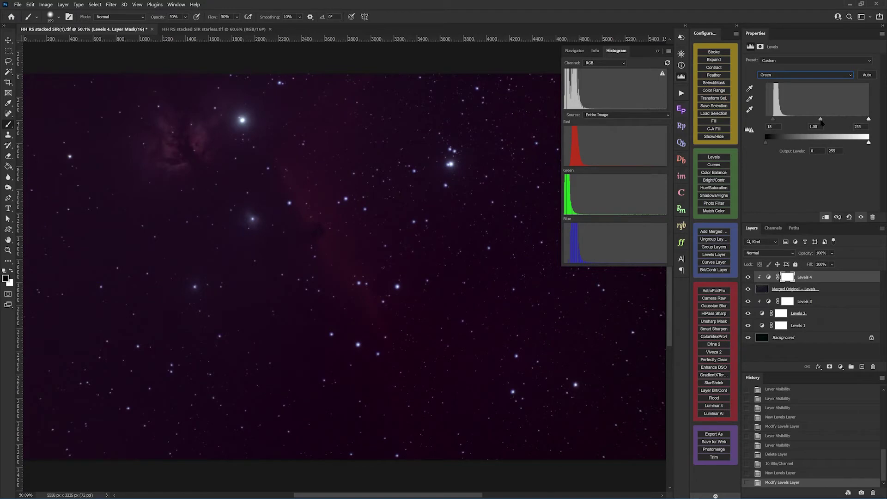
{"action": "left_click_drag", "start_coordinate": [822, 123], "coordinate": [770, 122]}
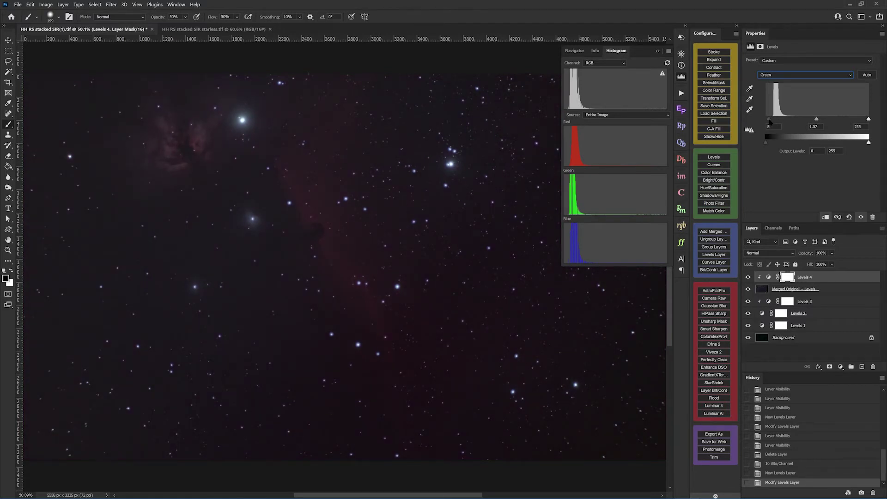
{"action": "left_click_drag", "start_coordinate": [769, 122], "coordinate": [815, 120]}
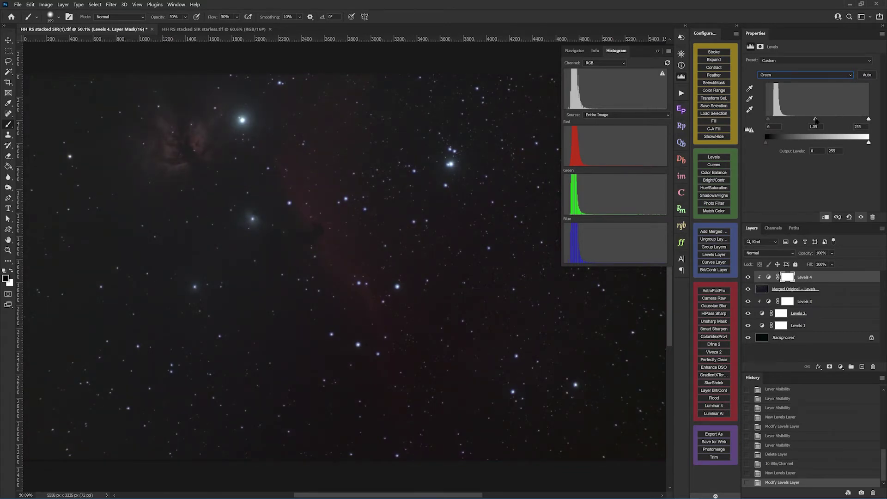
{"action": "left_click_drag", "start_coordinate": [815, 119], "coordinate": [811, 121]}
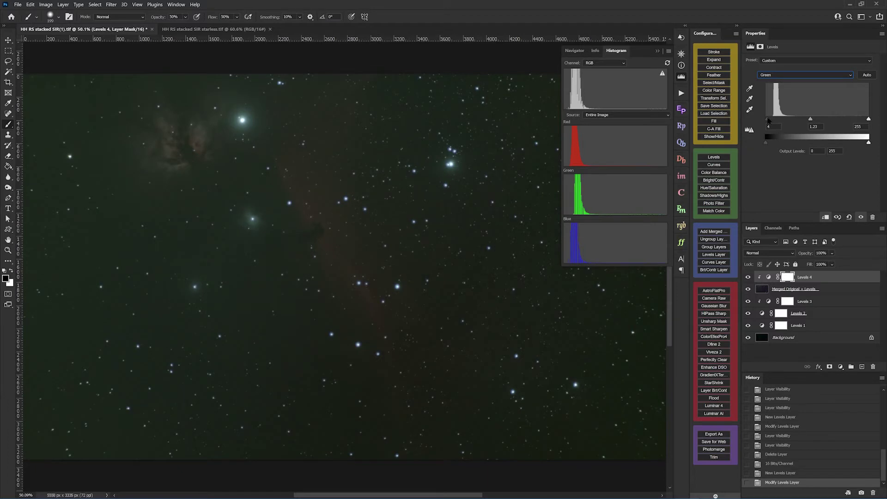
{"action": "left_click_drag", "start_coordinate": [768, 119], "coordinate": [770, 120]}
{"action": "left_click_drag", "start_coordinate": [770, 119], "coordinate": [769, 120]}
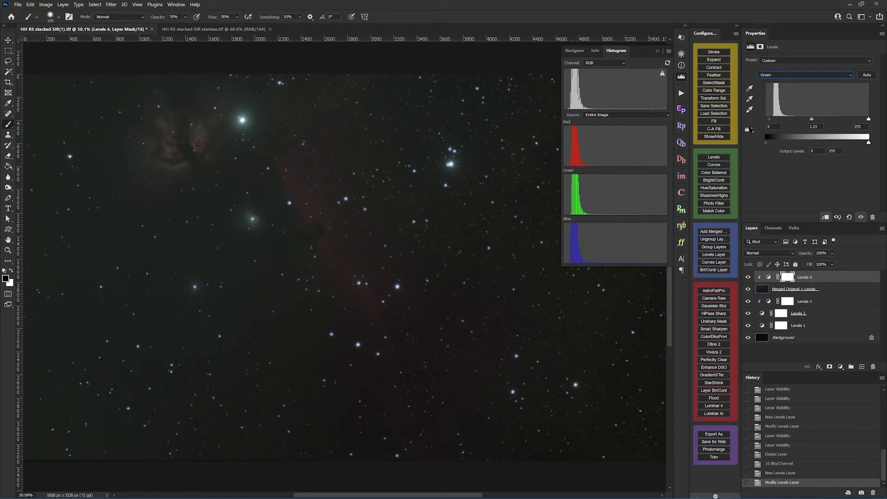
{"action": "left_click", "coordinate": [773, 74]}
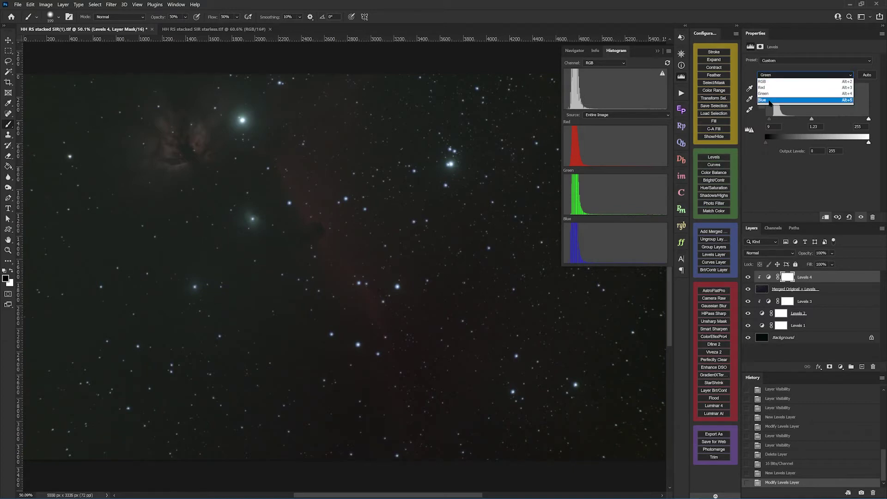
Step: Set the Levels 4 Blue black point to 21 and move the Levels Layer button into the layer commands group
{"action": "left_click", "coordinate": [774, 100]}
{"action": "left_click_drag", "start_coordinate": [775, 121], "coordinate": [774, 121]}
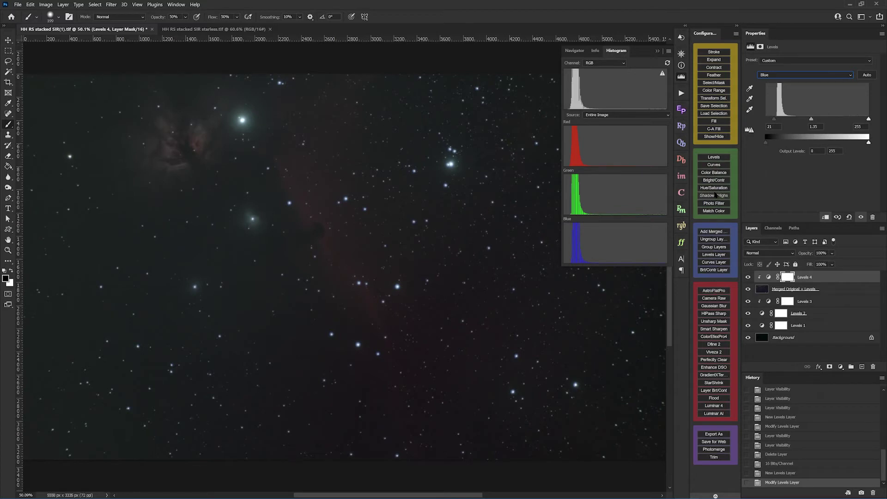
{"action": "left_click", "coordinate": [712, 257]}
{"action": "left_click_drag", "start_coordinate": [712, 256], "coordinate": [714, 166]}
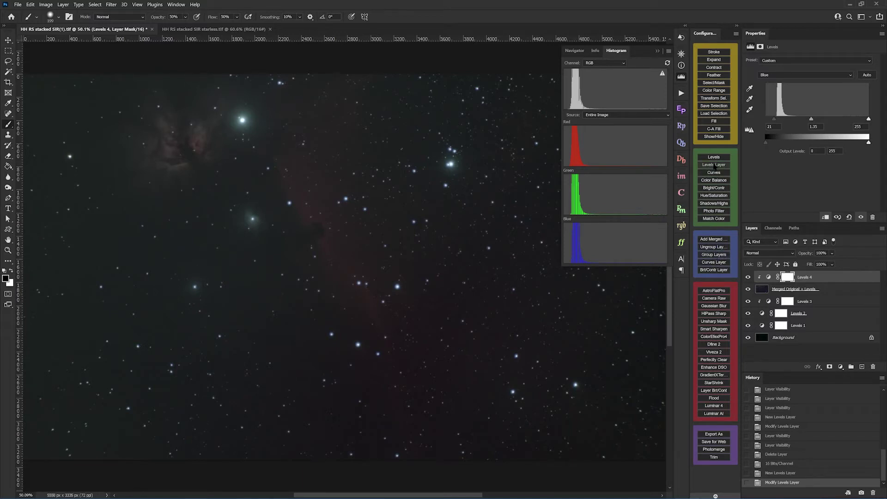
{"action": "left_click_drag", "start_coordinate": [715, 166], "coordinate": [709, 239]}
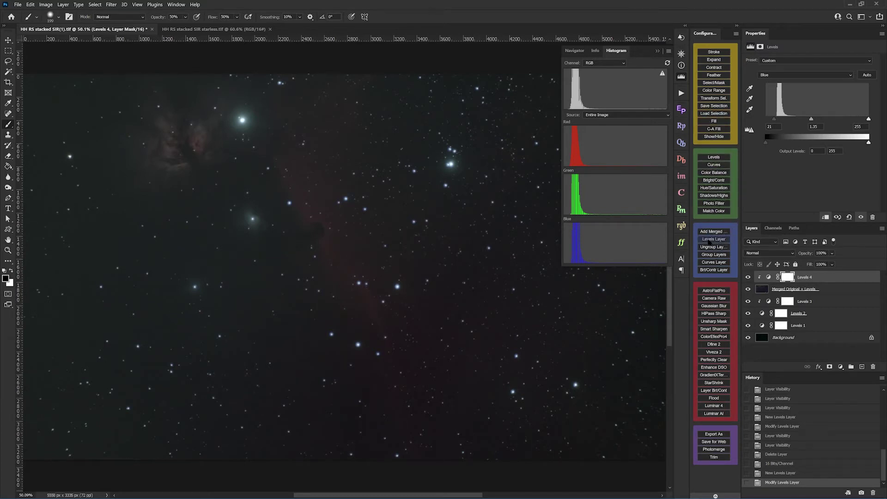
Step: Add a Levels 5 adjustment and trial RGB black-point and midtone changes before resetting them
{"action": "left_click", "coordinate": [709, 240]}
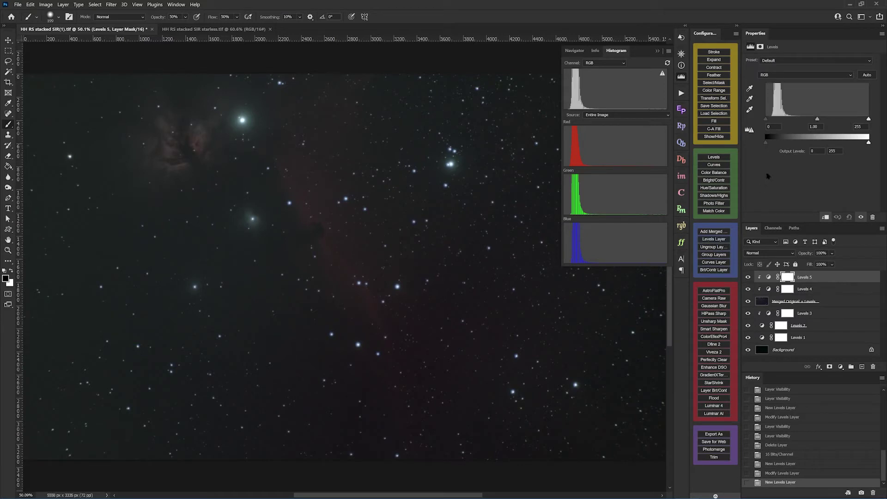
{"action": "left_click_drag", "start_coordinate": [765, 119], "coordinate": [770, 119]}
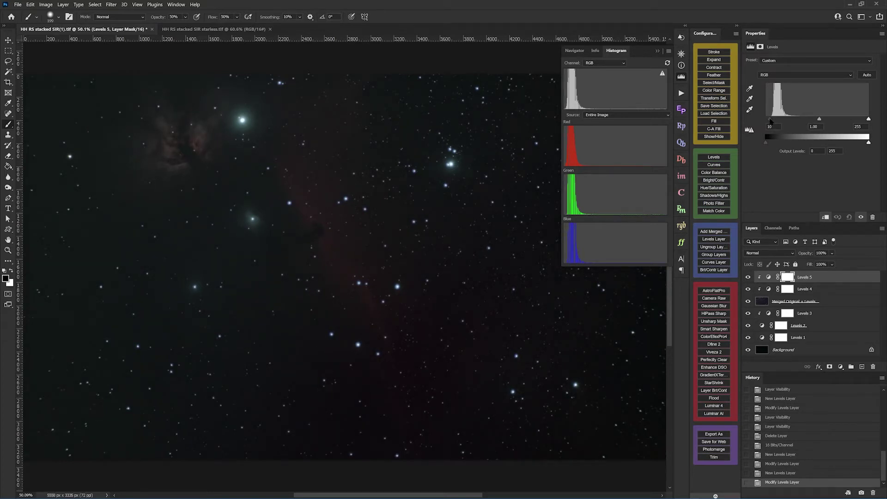
{"action": "left_click_drag", "start_coordinate": [770, 121], "coordinate": [771, 120]}
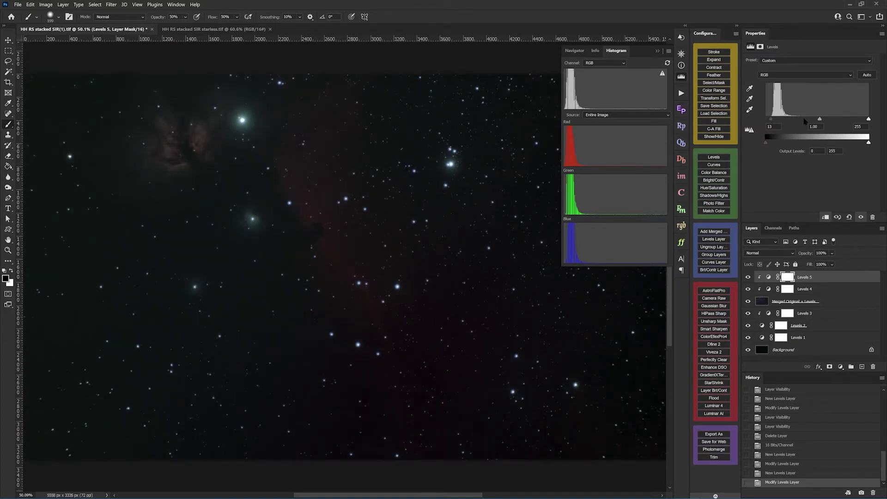
{"action": "left_click_drag", "start_coordinate": [819, 119], "coordinate": [814, 118]}
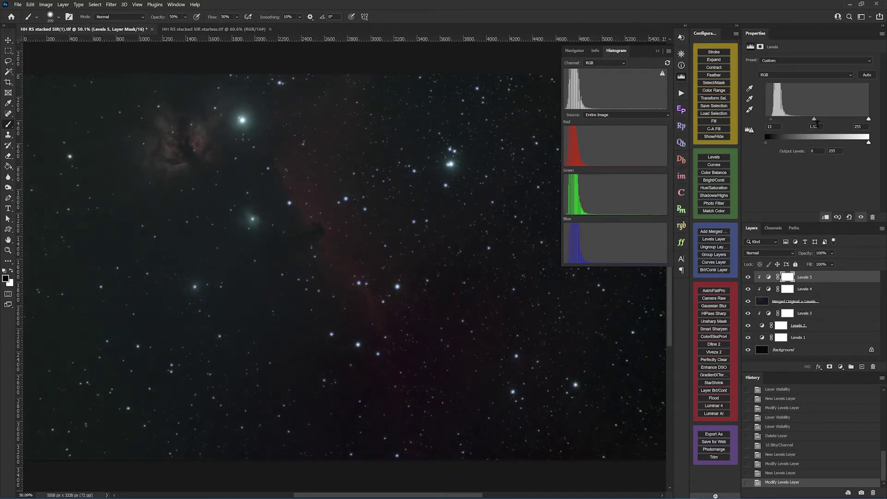
{"action": "left_click", "coordinate": [814, 126]}
{"action": "type", "text": "1"}
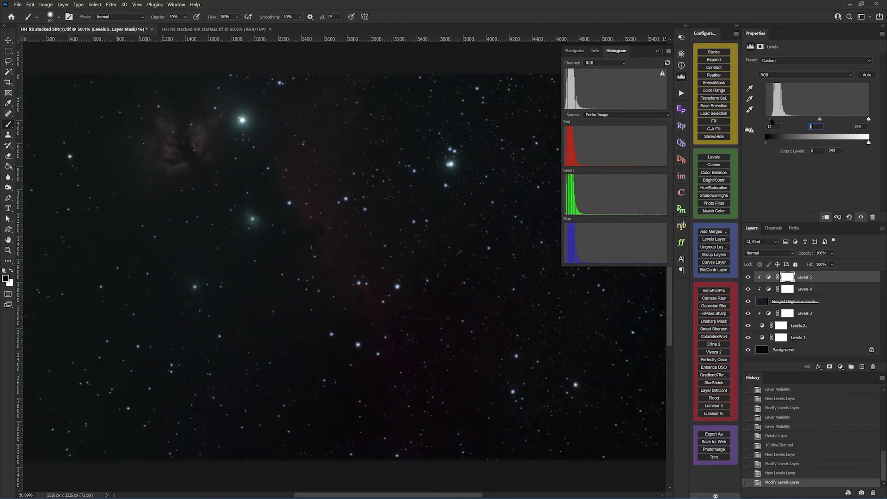
{"action": "left_click_drag", "start_coordinate": [770, 119], "coordinate": [765, 119]}
Step: Raise the Levels 5 black points in Red (12), Green and Blue (17)
{"action": "left_click", "coordinate": [785, 75]}
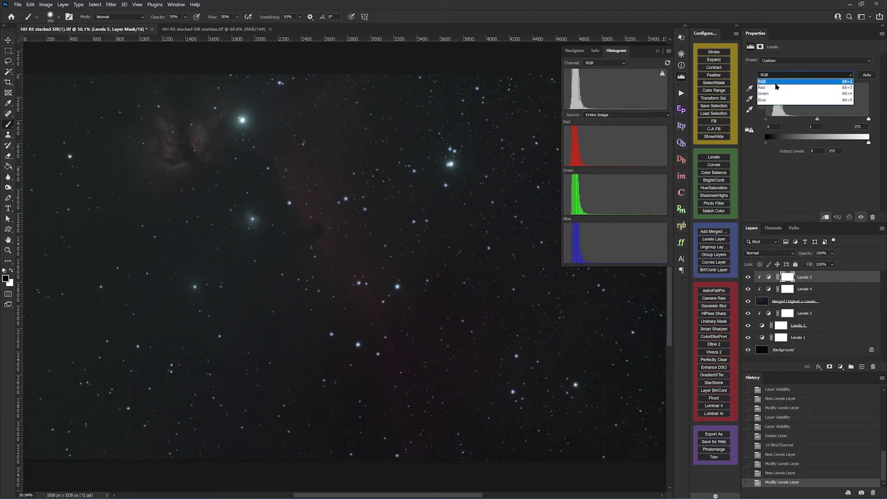
{"action": "left_click", "coordinate": [770, 86]}
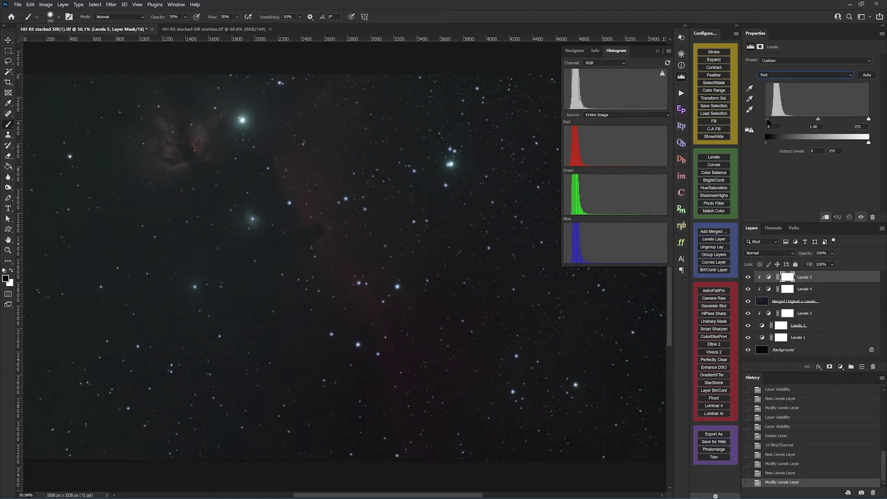
{"action": "left_click_drag", "start_coordinate": [767, 121], "coordinate": [770, 121]}
{"action": "left_click_drag", "start_coordinate": [770, 121], "coordinate": [771, 121]}
{"action": "left_click", "coordinate": [775, 76]}
{"action": "left_click", "coordinate": [770, 93]}
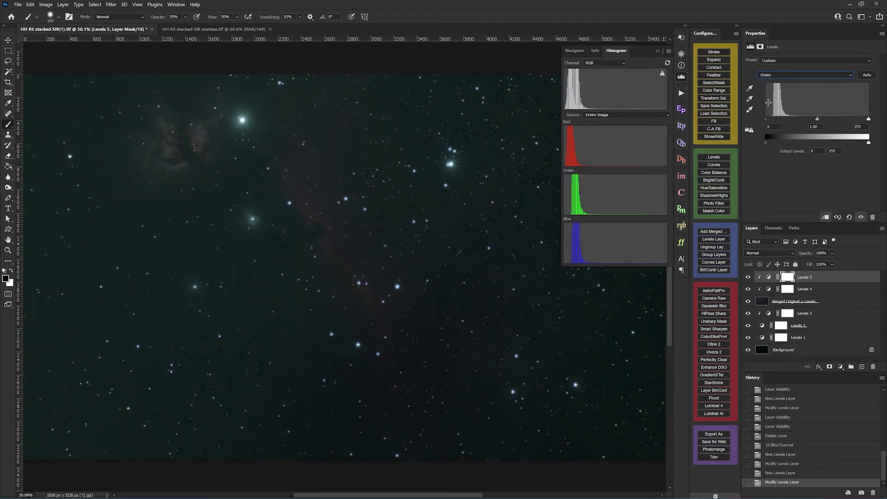
{"action": "left_click_drag", "start_coordinate": [765, 119], "coordinate": [774, 121]}
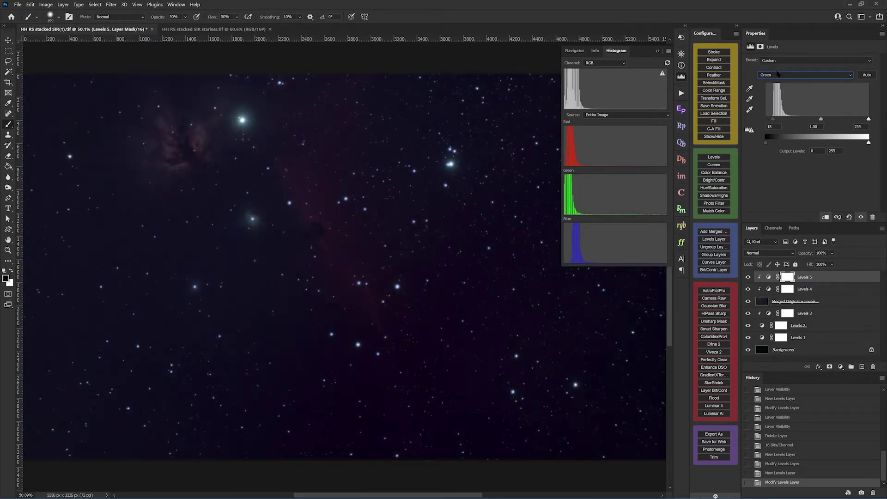
{"action": "left_click", "coordinate": [776, 75]}
{"action": "left_click", "coordinate": [775, 100]}
{"action": "left_click_drag", "start_coordinate": [768, 121], "coordinate": [762, 128]}
{"action": "left_click_drag", "start_coordinate": [767, 120], "coordinate": [774, 120]}
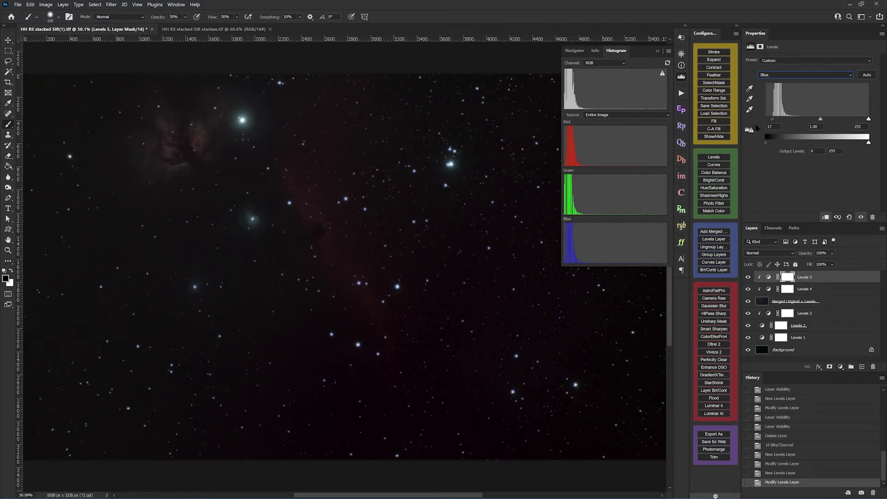
Step: Toggle Levels 5 visibility to compare before and after
{"action": "left_click", "coordinate": [747, 277]}
{"action": "left_click", "coordinate": [748, 278]}
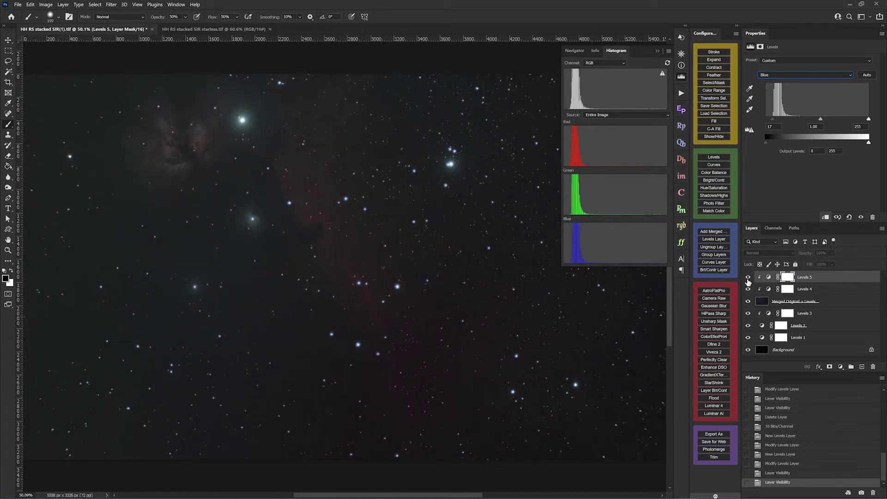
{"action": "left_click", "coordinate": [748, 279]}
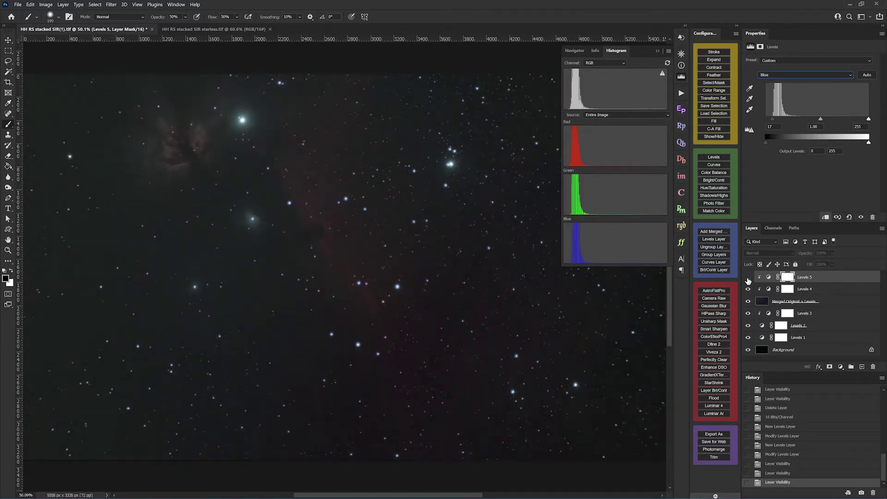
{"action": "left_click", "coordinate": [748, 278]}
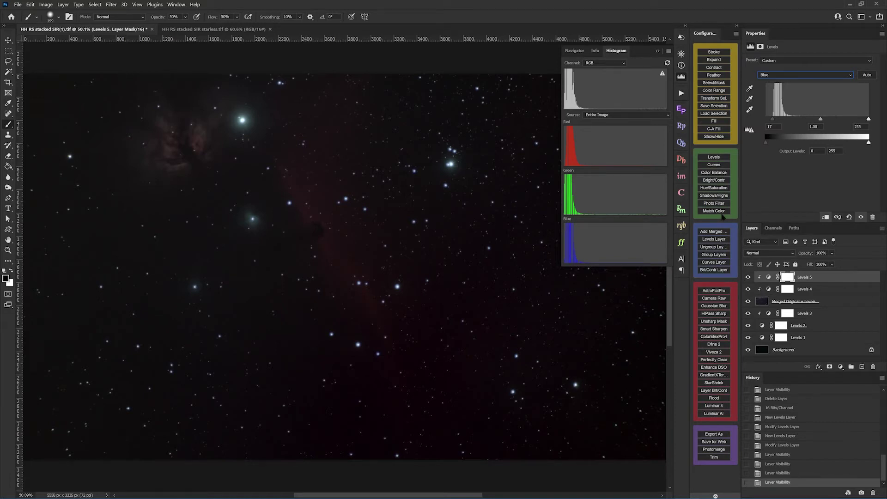
Step: Add a Levels 6 adjustment, check Red, Green and Blue, then nudge the RGB black point up
{"action": "left_click", "coordinate": [711, 241]}
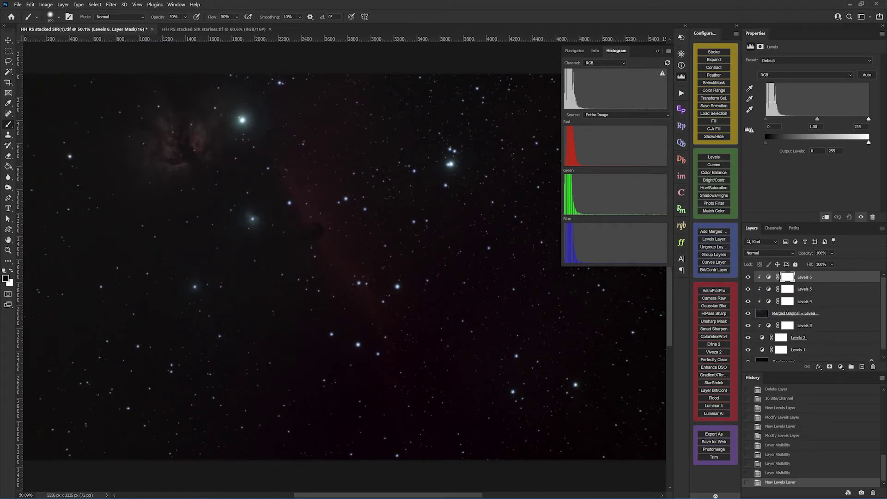
{"action": "left_click", "coordinate": [788, 76]}
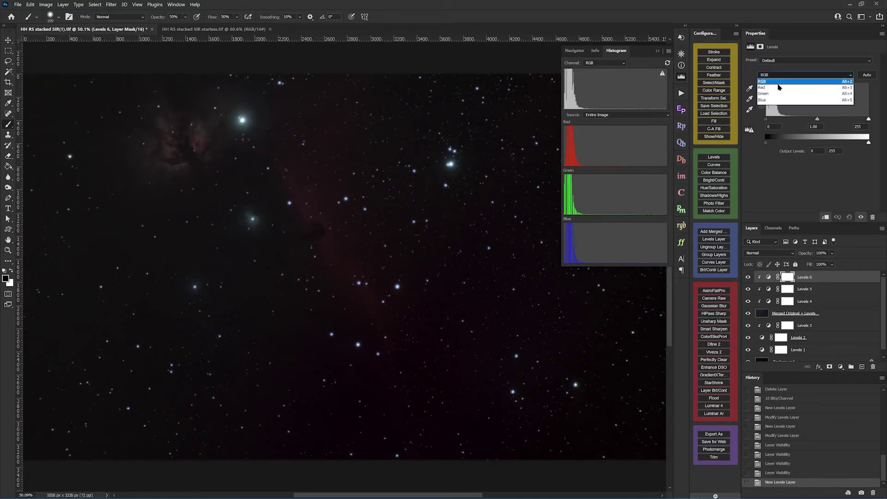
{"action": "left_click", "coordinate": [783, 83]}
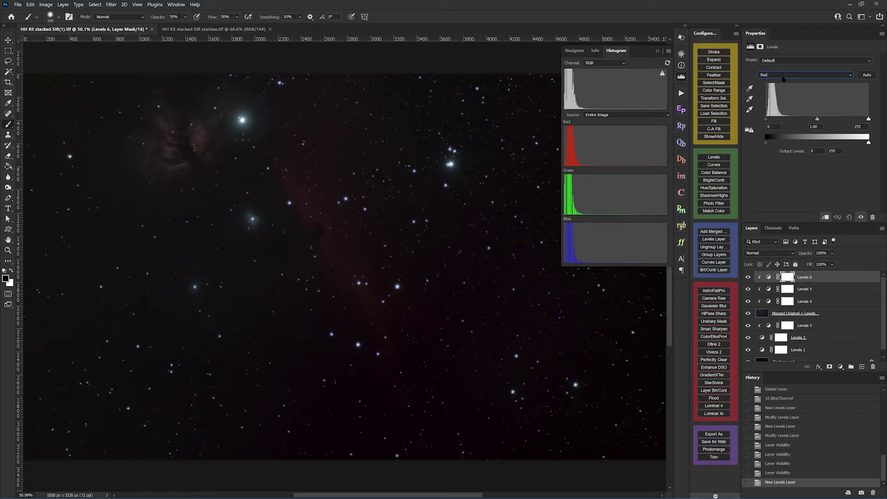
{"action": "left_click", "coordinate": [780, 76]}
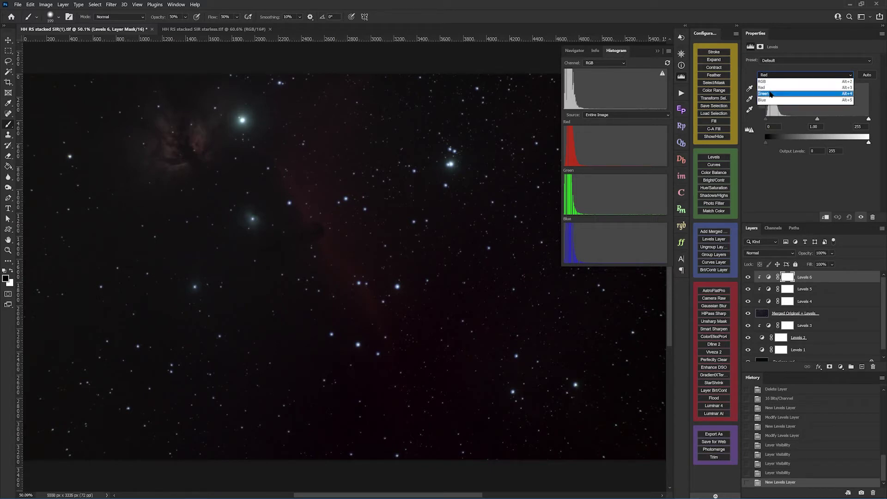
{"action": "left_click", "coordinate": [772, 93]}
{"action": "left_click", "coordinate": [780, 77]}
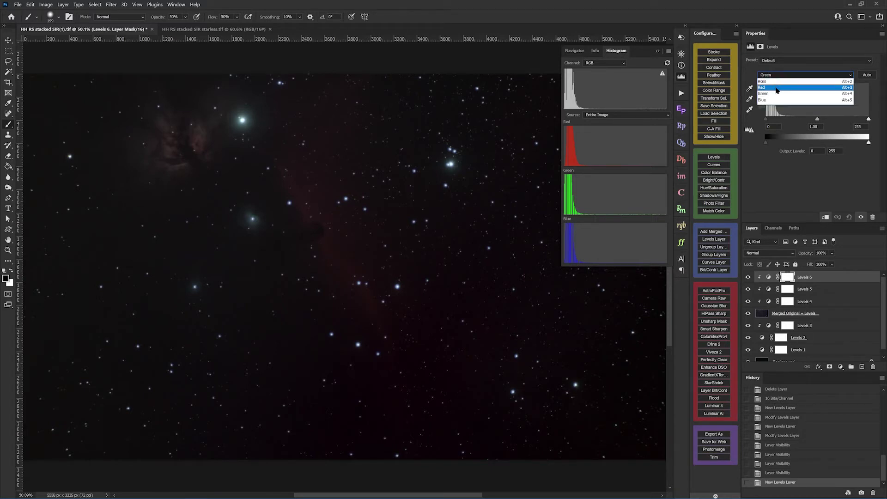
{"action": "left_click", "coordinate": [771, 99]}
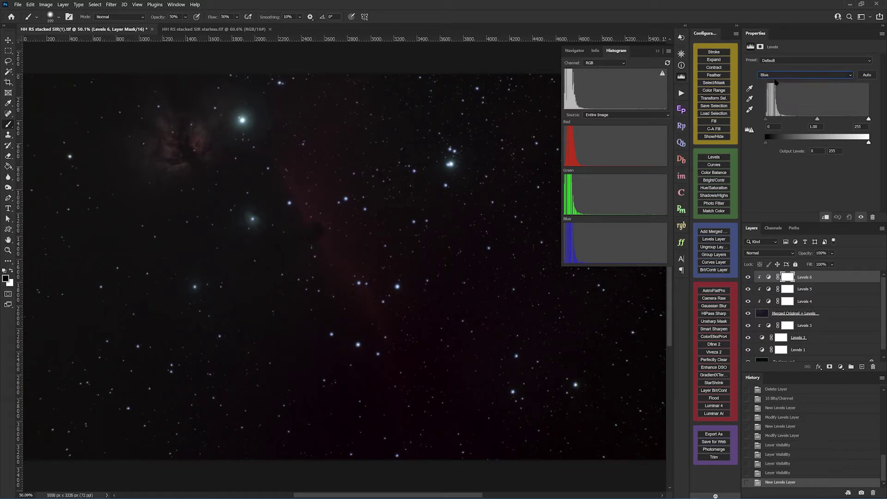
{"action": "left_click", "coordinate": [774, 76]}
{"action": "left_click", "coordinate": [769, 82]}
{"action": "left_click_drag", "start_coordinate": [765, 119], "coordinate": [769, 121]}
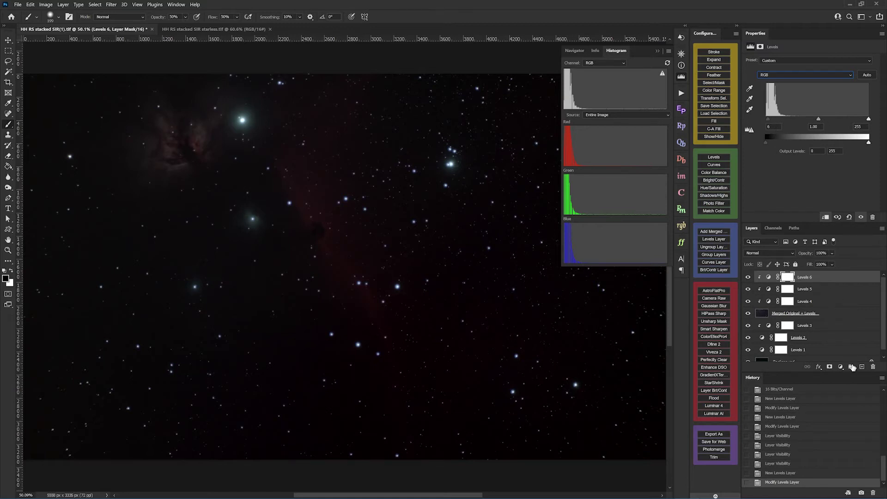
Step: Delete the Levels 6 mask and stamp the visible image into a new Layer 1
{"action": "left_click", "coordinate": [872, 367]}
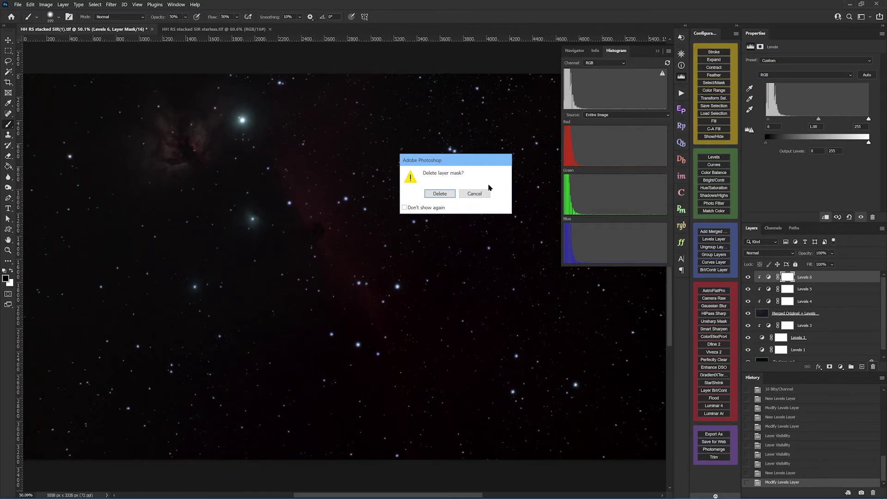
{"action": "left_click", "coordinate": [439, 193]}
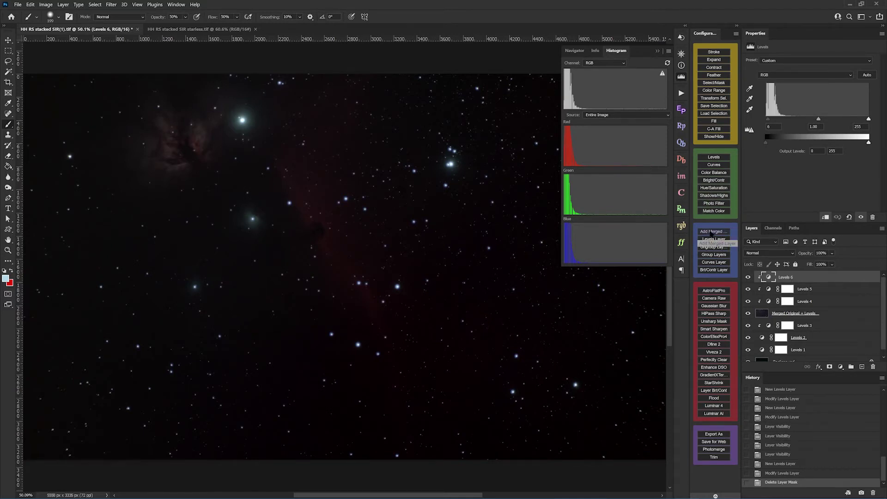
{"action": "left_click", "coordinate": [710, 233]}
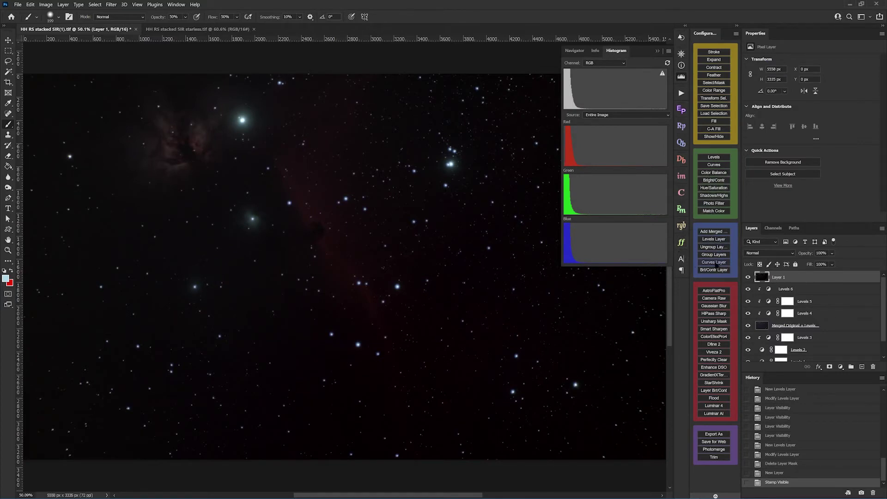
Step: Add a Curves 1 layer, darken the background shadows and brighten a point sampled on the nebula
{"action": "left_click", "coordinate": [713, 261]}
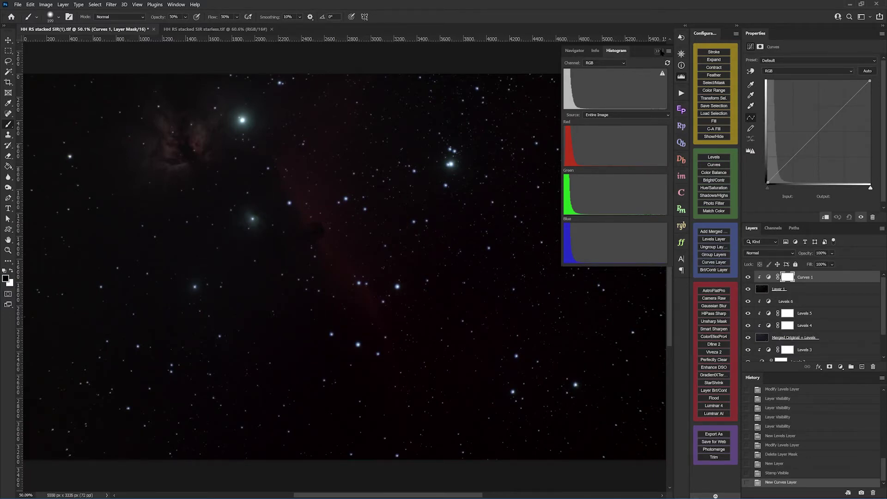
{"action": "left_click", "coordinate": [657, 51]}
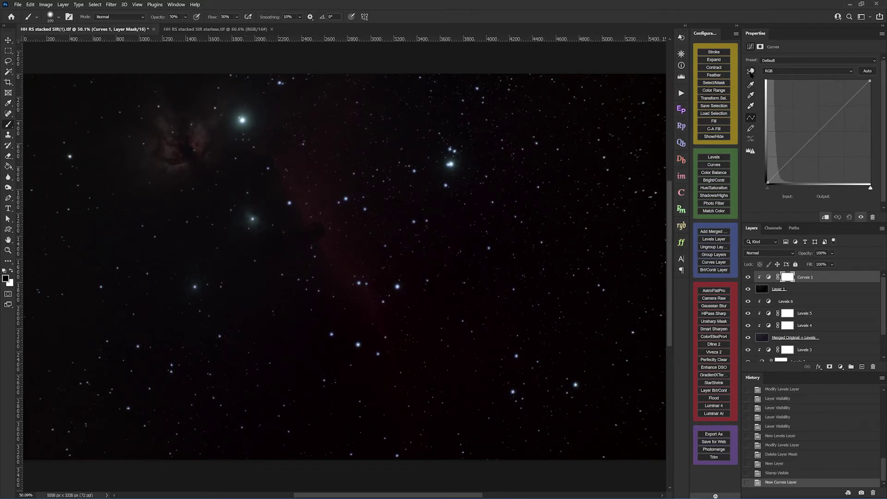
{"action": "left_click", "coordinate": [751, 71]}
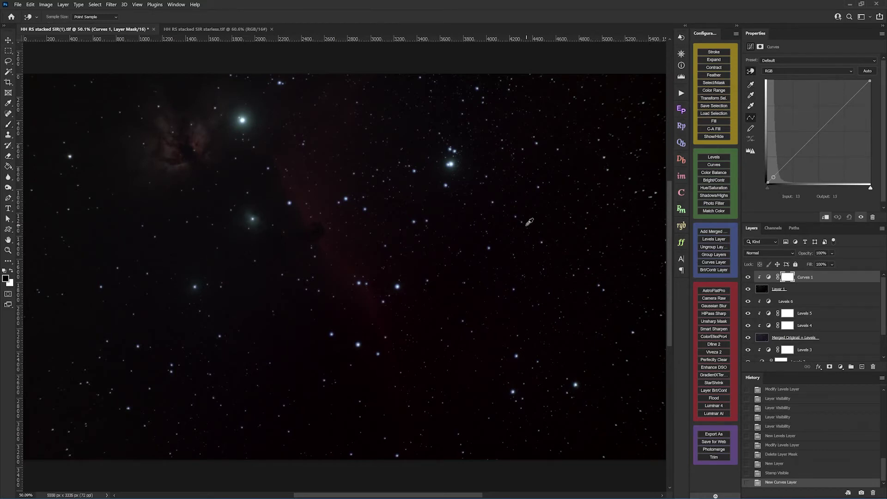
{"action": "mouse_move", "coordinate": [588, 220]}
{"action": "left_mouse_down"}
{"action": "mouse_move", "coordinate": [580, 227]}
{"action": "mouse_move", "coordinate": [580, 218]}
{"action": "left_mouse_up"}
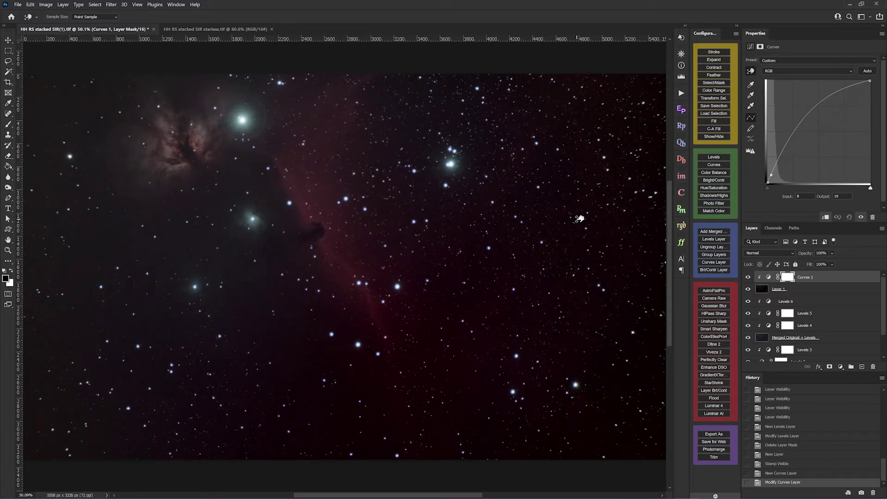
{"action": "left_click_drag", "start_coordinate": [579, 219], "coordinate": [579, 220]}
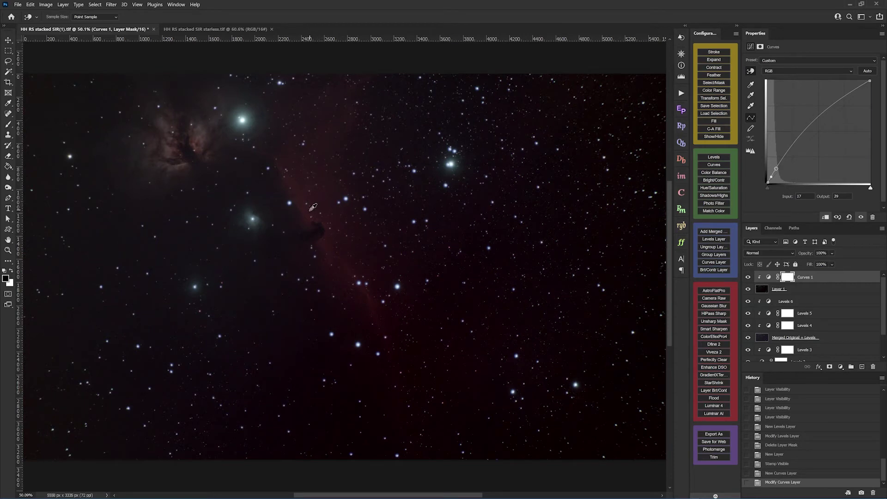
{"action": "left_click", "coordinate": [313, 211]}
{"action": "left_click_drag", "start_coordinate": [313, 210], "coordinate": [314, 205]}
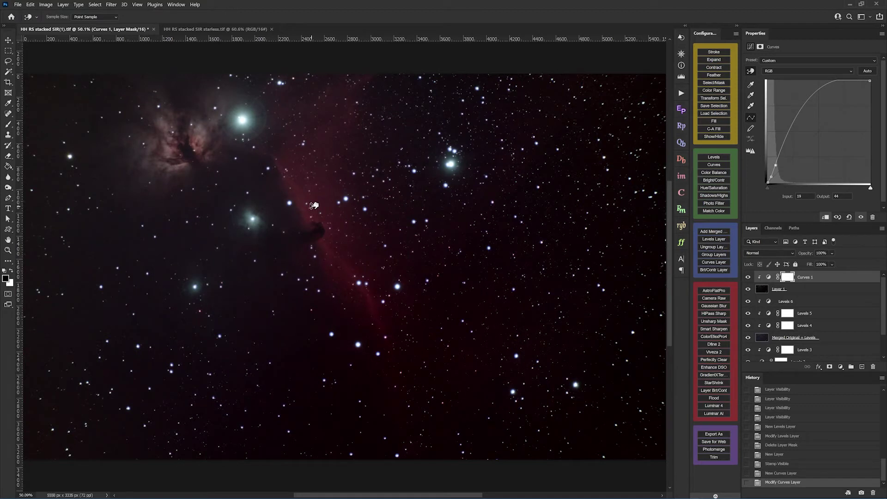
{"action": "left_click_drag", "start_coordinate": [314, 205], "coordinate": [313, 204]}
Step: Raise a Flame Nebula curve point, flatten the steep curve and delete the low point
{"action": "left_click_drag", "start_coordinate": [167, 145], "coordinate": [167, 151]}
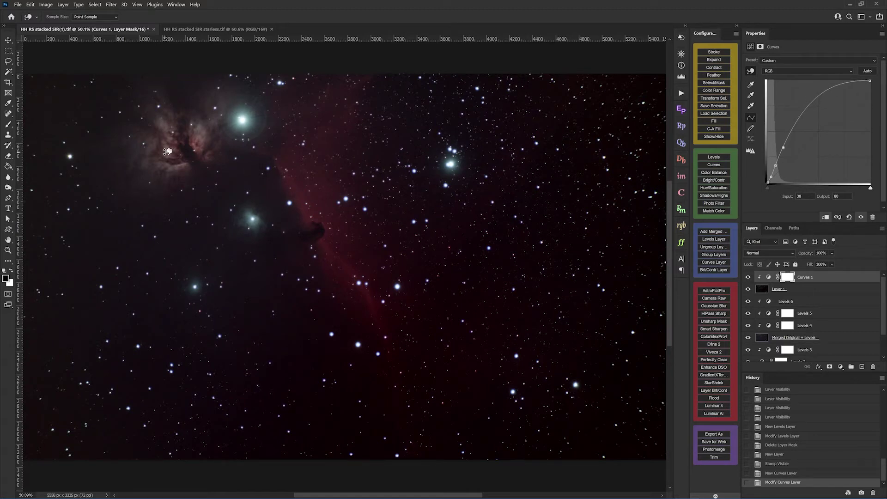
{"action": "left_click_drag", "start_coordinate": [167, 151], "coordinate": [165, 150]}
{"action": "left_click_drag", "start_coordinate": [286, 368], "coordinate": [291, 381]}
{"action": "left_click_drag", "start_coordinate": [783, 147], "coordinate": [804, 117]}
{"action": "left_click_drag", "start_coordinate": [775, 165], "coordinate": [778, 162]}
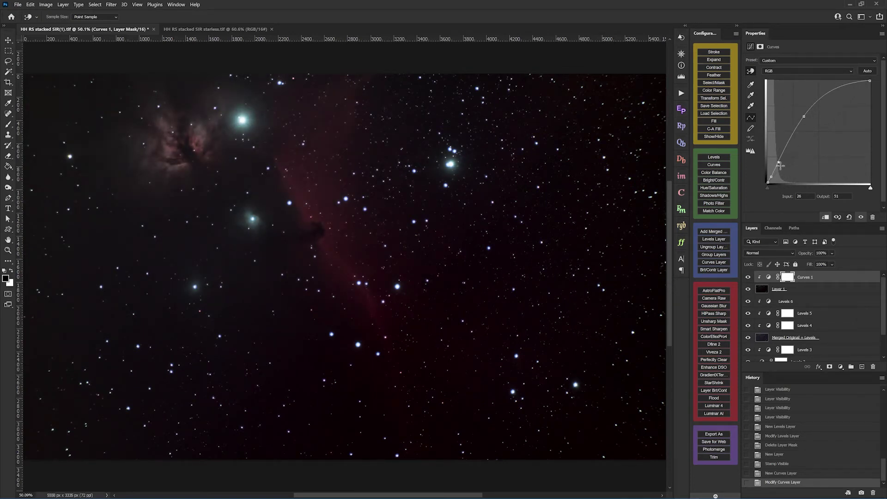
{"action": "key", "text": "Delete"}
Step: Lower the upper Curves 1 point, add another upper point and adjust the midtone point
{"action": "right_click", "coordinate": [734, 162]}
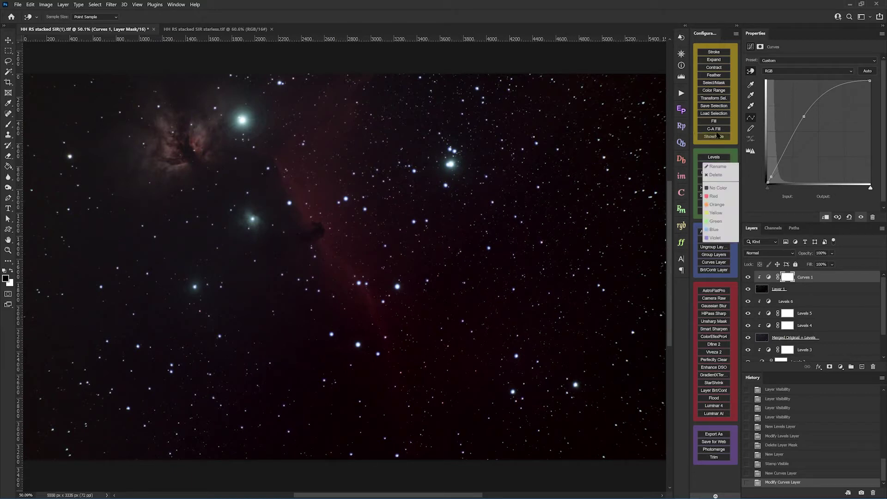
{"action": "mouse_move", "coordinate": [804, 118]}
{"action": "left_mouse_down"}
{"action": "mouse_move", "coordinate": [813, 129]}
{"action": "mouse_move", "coordinate": [784, 122]}
{"action": "mouse_move", "coordinate": [789, 137]}
{"action": "mouse_move", "coordinate": [795, 128]}
{"action": "left_mouse_up"}
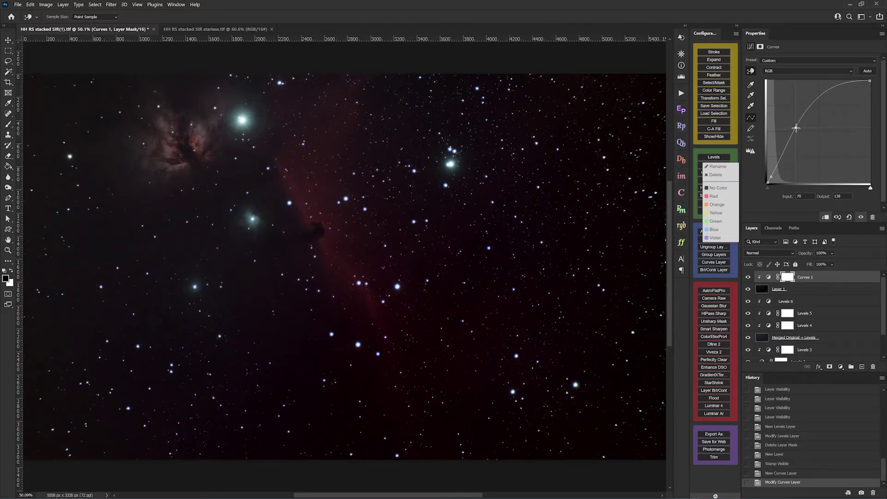
{"action": "left_click", "coordinate": [807, 106]}
{"action": "left_click_drag", "start_coordinate": [808, 106], "coordinate": [812, 105]}
{"action": "mouse_move", "coordinate": [796, 128]}
{"action": "left_mouse_down"}
{"action": "mouse_move", "coordinate": [789, 123]}
{"action": "mouse_move", "coordinate": [789, 133]}
{"action": "left_mouse_up"}
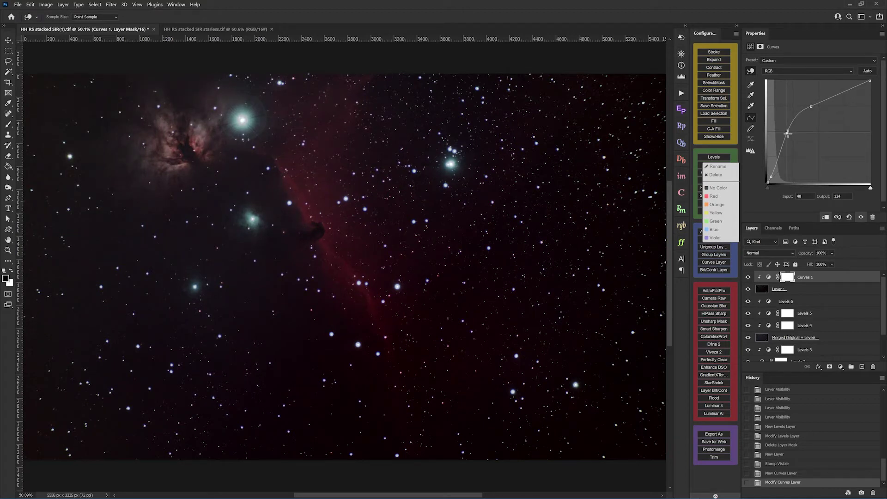
{"action": "left_click_drag", "start_coordinate": [787, 133], "coordinate": [783, 171]}
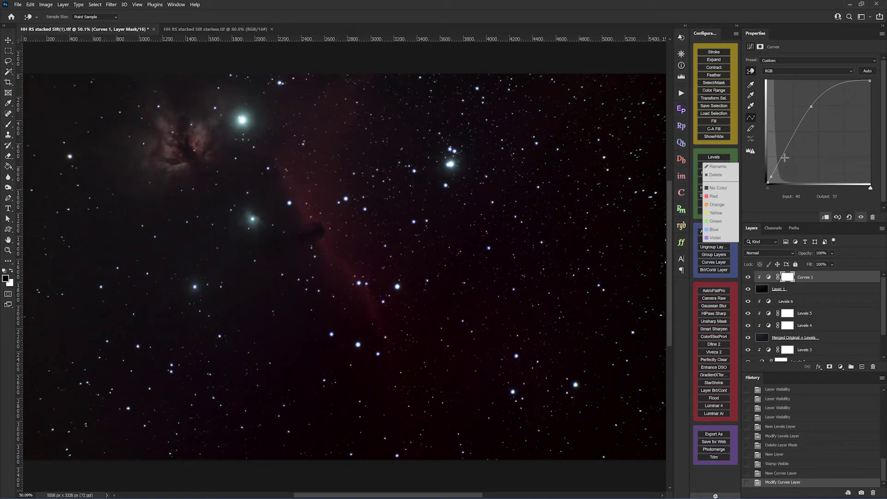
Step: Add a lower curve point and raise it to lift the nebula's midtones
{"action": "left_click", "coordinate": [785, 157]}
{"action": "left_click_drag", "start_coordinate": [785, 157], "coordinate": [782, 163]}
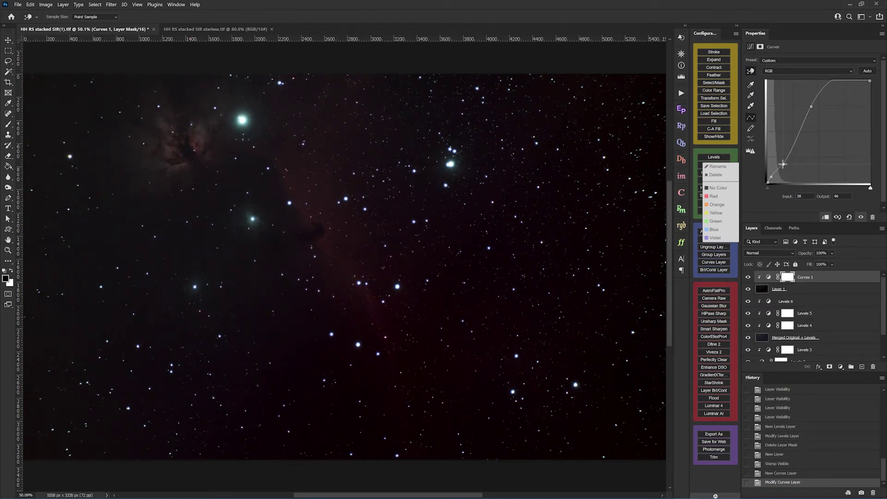
{"action": "left_click_drag", "start_coordinate": [782, 164], "coordinate": [784, 143]}
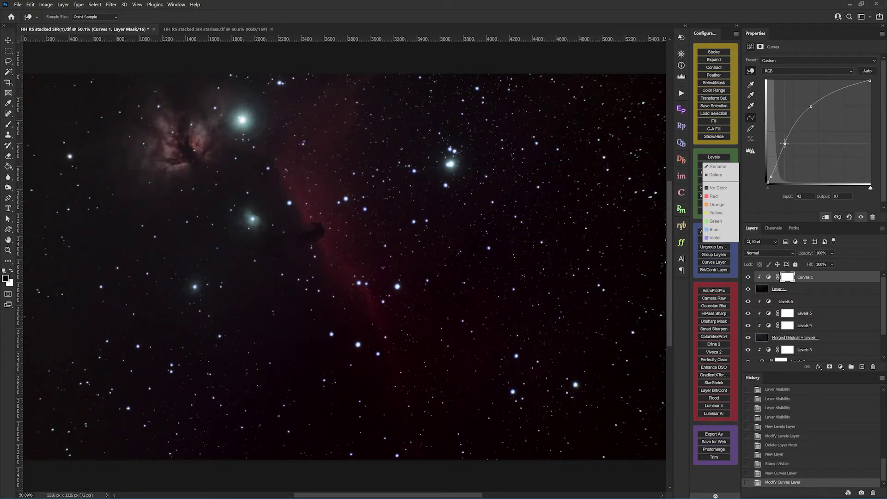
{"action": "left_click_drag", "start_coordinate": [785, 143], "coordinate": [768, 113]}
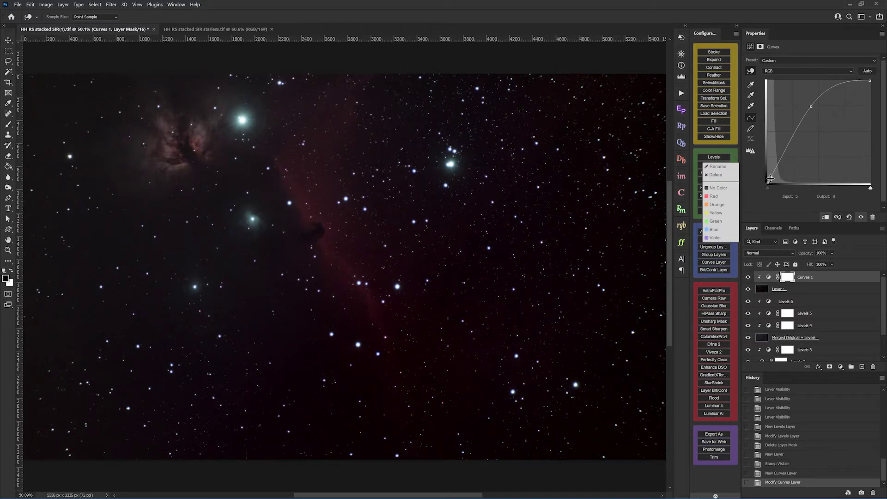
Step: Adjust the low and upper Curves 1 points, then hide the Levels 2–6 layers
{"action": "left_click_drag", "start_coordinate": [770, 178], "coordinate": [780, 163]}
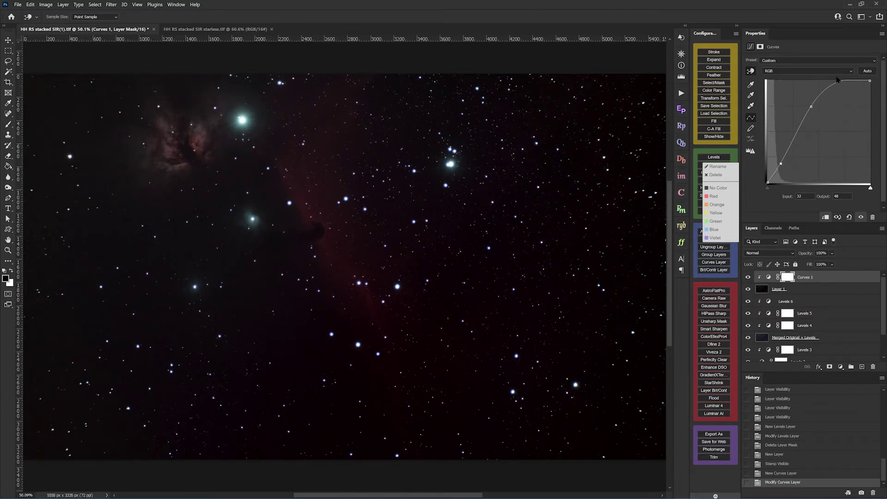
{"action": "left_click_drag", "start_coordinate": [813, 112], "coordinate": [828, 94]}
{"action": "left_click_drag", "start_coordinate": [747, 301], "coordinate": [749, 383]}
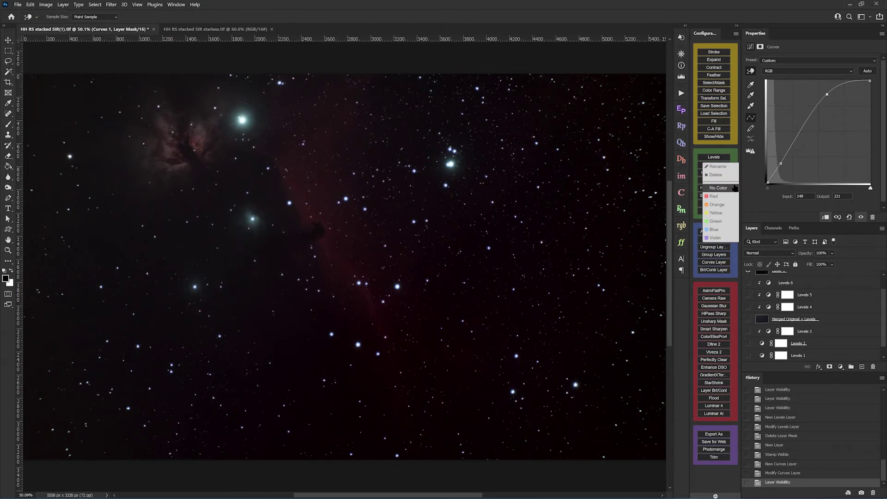
{"action": "left_click", "coordinate": [735, 154]}
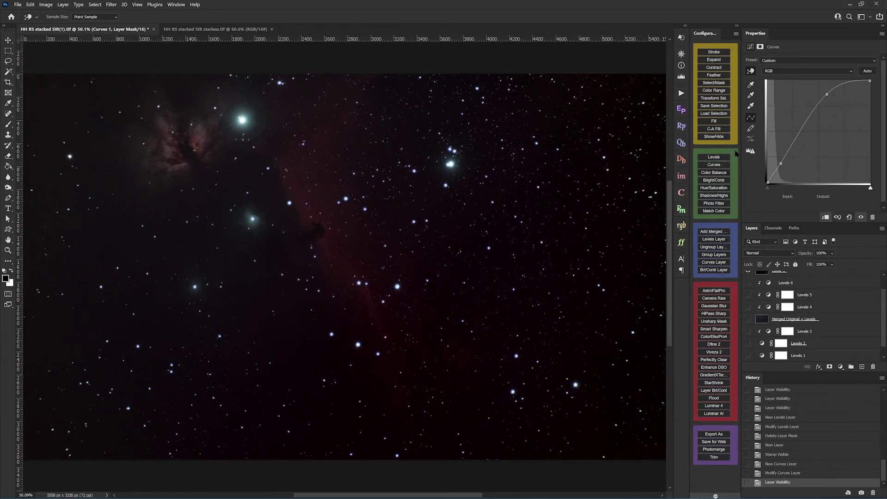
Step: Stamp the visible image into a new top layer and open Camera Raw Filter's Detail panel
{"action": "left_click", "coordinate": [713, 232]}
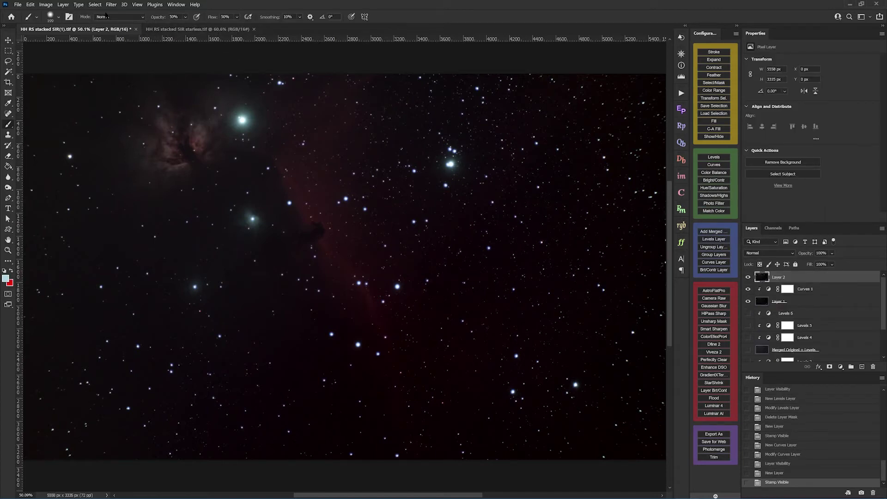
{"action": "left_click", "coordinate": [111, 5]}
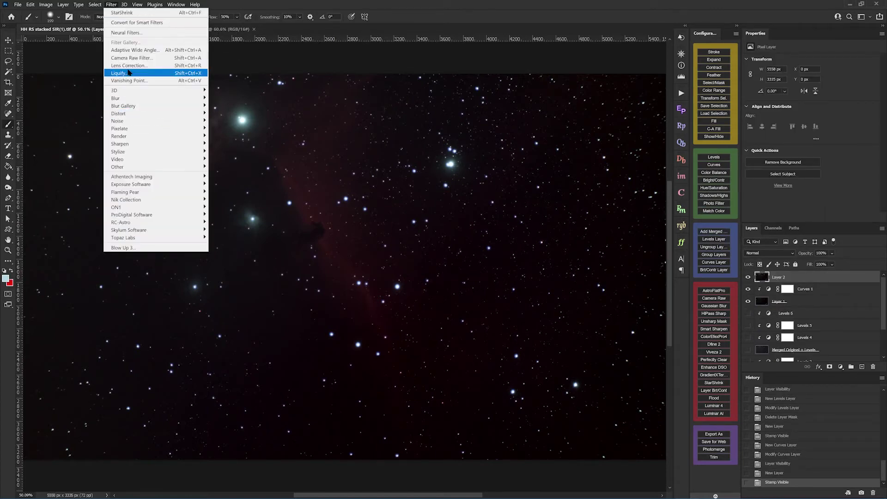
{"action": "left_click", "coordinate": [124, 58]}
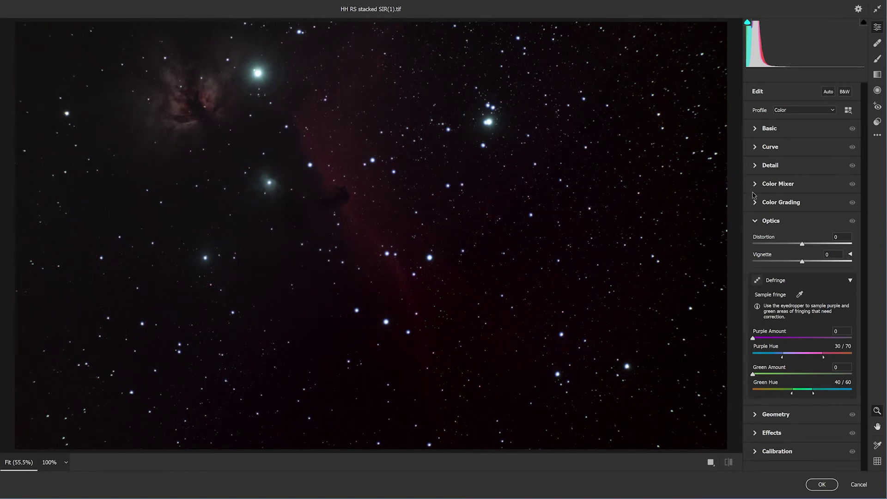
{"action": "left_click", "coordinate": [755, 167]}
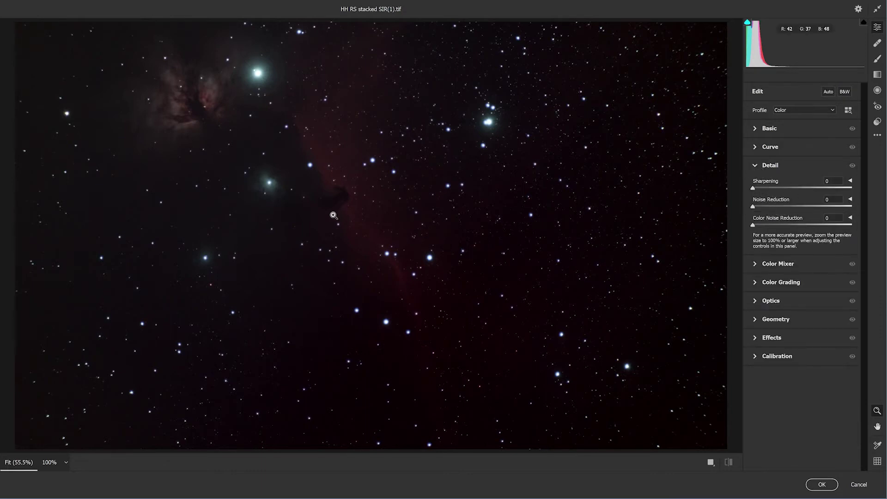
Step: View the preview at 100%, return to Fit, then zoom into the Flame Nebula
{"action": "left_click", "coordinate": [284, 153]}
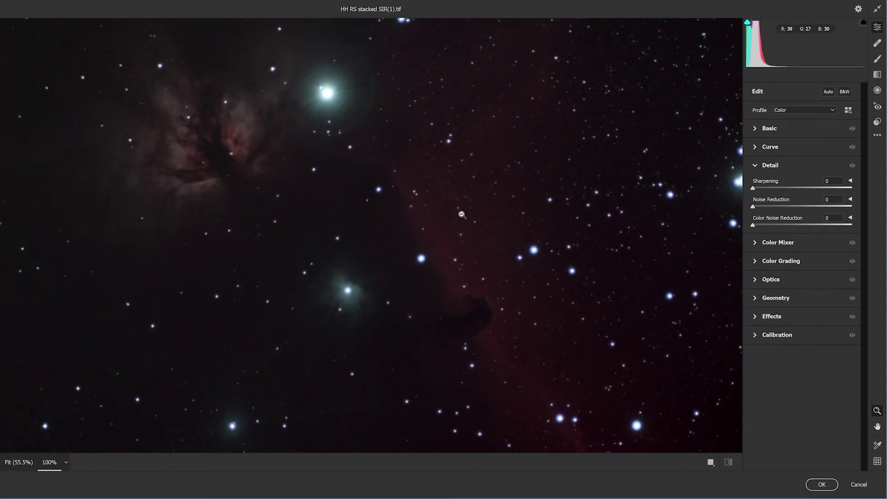
{"action": "mouse_move", "coordinate": [752, 226]}
{"action": "left_mouse_down"}
{"action": "mouse_move", "coordinate": [773, 227]}
{"action": "mouse_move", "coordinate": [752, 226]}
{"action": "left_mouse_up"}
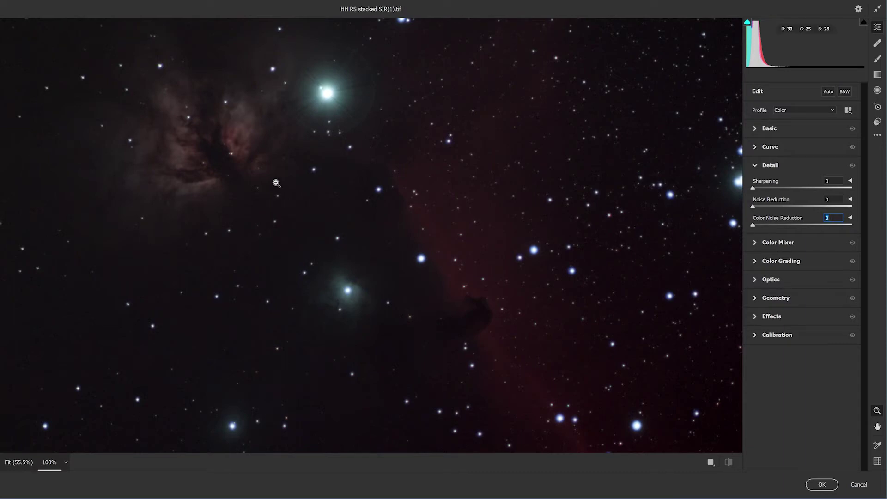
{"action": "left_click", "coordinate": [230, 178]}
{"action": "left_click_drag", "start_coordinate": [187, 86], "coordinate": [342, 216]}
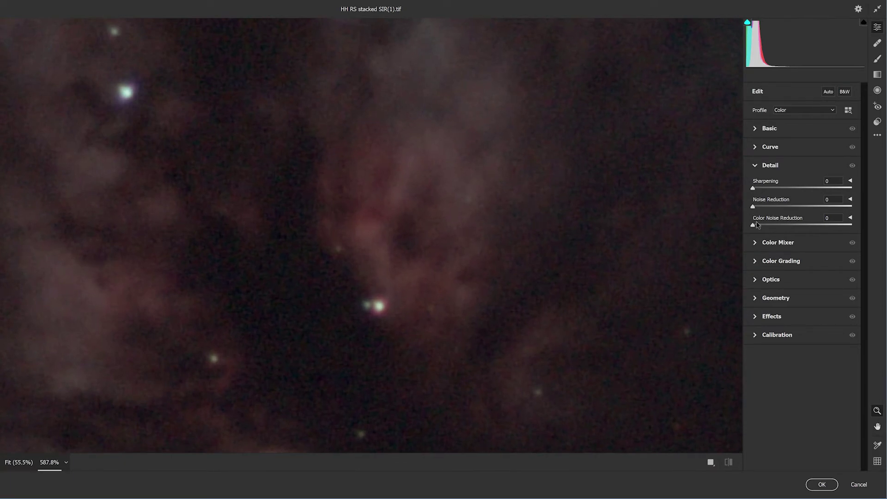
Step: Set Color Noise Reduction 15, Noise Reduction 23 and Sharpening 35
{"action": "mouse_move", "coordinate": [753, 225]}
{"action": "left_mouse_down"}
{"action": "mouse_move", "coordinate": [764, 225]}
{"action": "mouse_move", "coordinate": [744, 226]}
{"action": "left_mouse_up"}
{"action": "left_click_drag", "start_coordinate": [753, 229], "coordinate": [765, 231]}
{"action": "left_click_drag", "start_coordinate": [765, 231], "coordinate": [766, 230]}
{"action": "left_click_drag", "start_coordinate": [752, 208], "coordinate": [766, 208]}
{"action": "left_click_drag", "start_coordinate": [773, 206], "coordinate": [775, 209]}
{"action": "left_click_drag", "start_coordinate": [753, 189], "coordinate": [777, 197]}
Step: Toggle the Detail adjustments off and on to compare, then zoom out to the full star field
{"action": "left_click", "coordinate": [852, 167]}
{"action": "left_click", "coordinate": [852, 167]}
{"action": "left_click", "coordinate": [852, 168]}
{"action": "left_click", "coordinate": [852, 167]}
{"action": "left_click", "coordinate": [852, 168]}
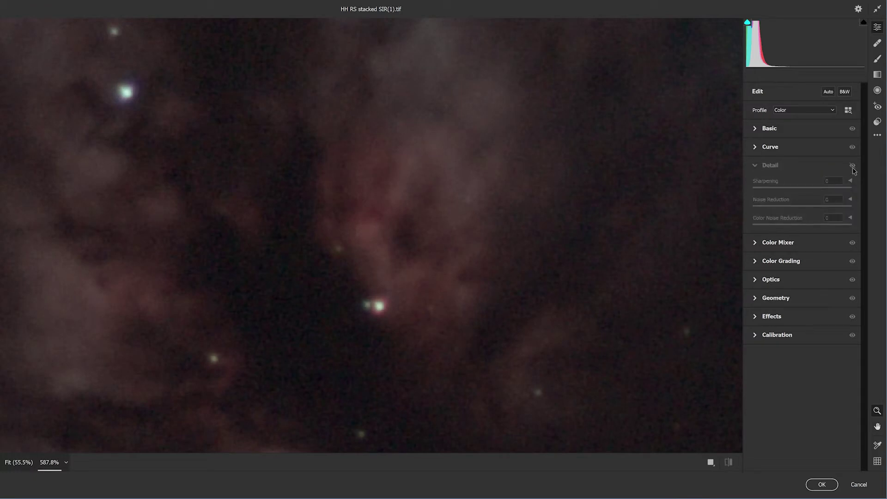
{"action": "left_click", "coordinate": [852, 168]}
{"action": "left_click", "coordinate": [853, 167]}
{"action": "left_click", "coordinate": [852, 167]}
{"action": "left_click", "coordinate": [853, 167]}
{"action": "left_click", "coordinate": [852, 167]}
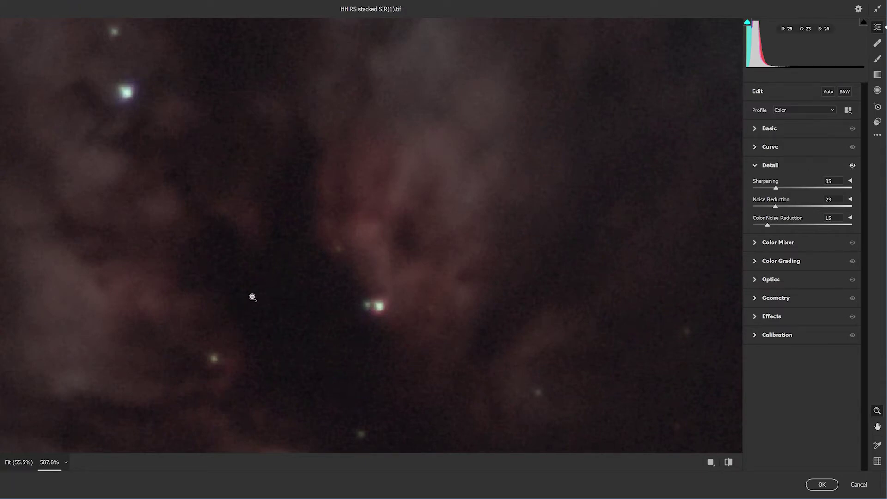
{"action": "left_click", "coordinate": [285, 248], "text": "alt"}
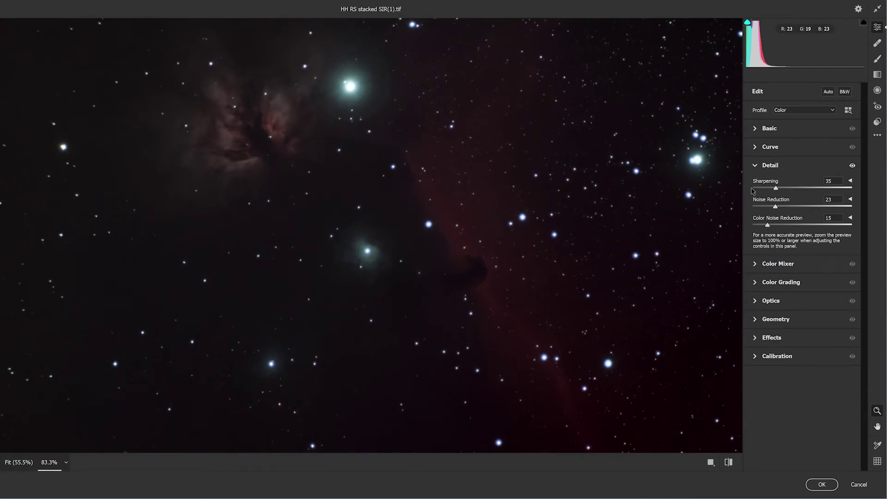
Step: Toggle the preview to compare, then warm Temperature to +3 in the Basic panel
{"action": "left_click", "coordinate": [852, 166]}
{"action": "left_click", "coordinate": [852, 166]}
{"action": "left_click", "coordinate": [852, 165]}
{"action": "left_click", "coordinate": [759, 129]}
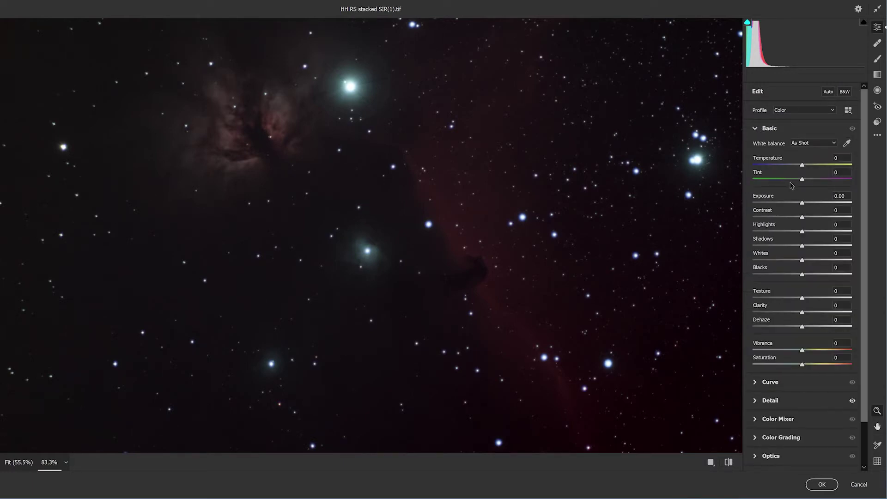
{"action": "left_click_drag", "start_coordinate": [801, 165], "coordinate": [804, 168]}
{"action": "left_click_drag", "start_coordinate": [802, 166], "coordinate": [804, 168]}
Step: Set Exposure to -0.35, Contrast to +12 and Highlights to -28, then try darker Shadows
{"action": "left_click_drag", "start_coordinate": [803, 205], "coordinate": [799, 204]}
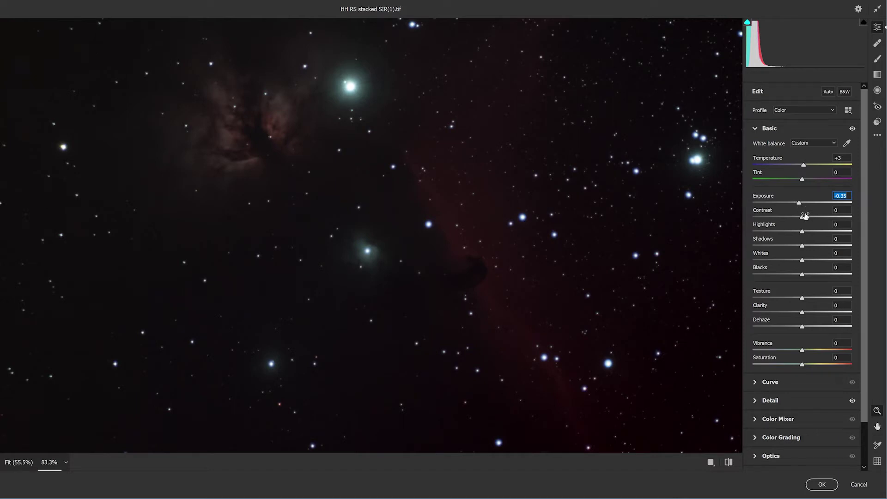
{"action": "mouse_move", "coordinate": [802, 220]}
{"action": "left_mouse_down"}
{"action": "mouse_move", "coordinate": [814, 219]}
{"action": "mouse_move", "coordinate": [795, 216]}
{"action": "left_mouse_up"}
{"action": "mouse_move", "coordinate": [805, 211]}
{"action": "left_mouse_down"}
{"action": "mouse_move", "coordinate": [787, 213]}
{"action": "mouse_move", "coordinate": [795, 208]}
{"action": "left_mouse_up"}
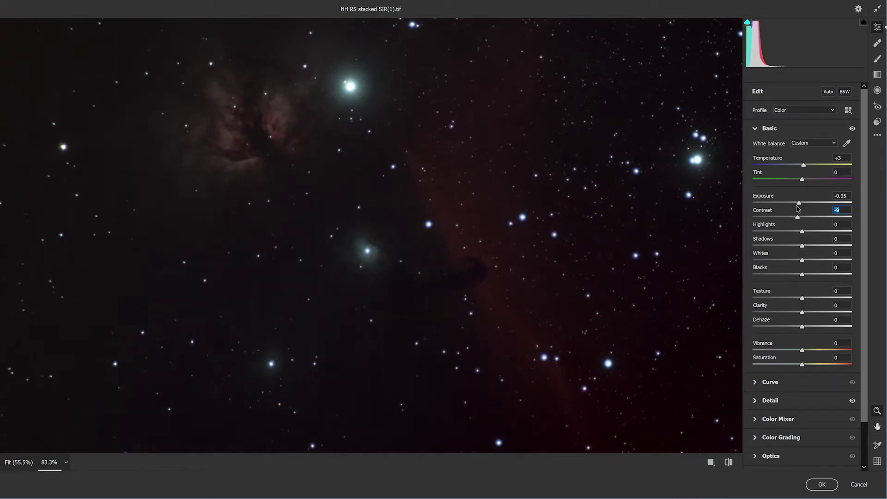
{"action": "left_click_drag", "start_coordinate": [797, 208], "coordinate": [808, 223]}
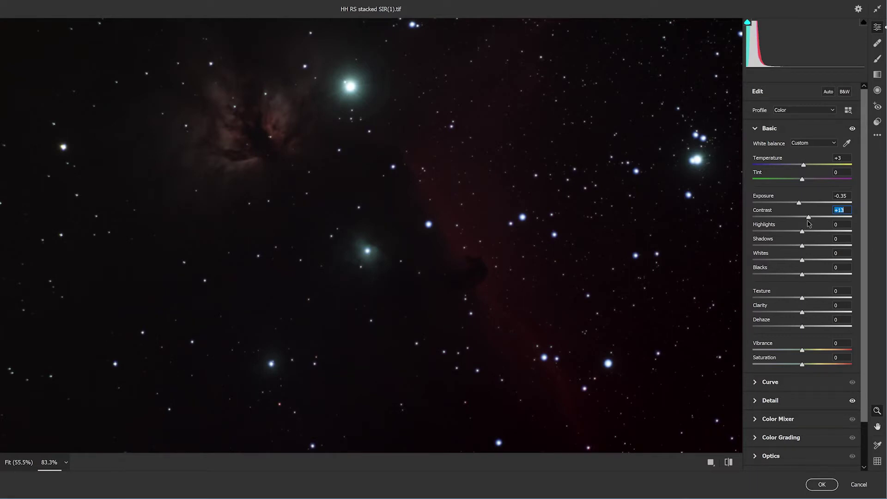
{"action": "left_click_drag", "start_coordinate": [808, 224], "coordinate": [803, 222]}
{"action": "left_click_drag", "start_coordinate": [805, 220], "coordinate": [807, 221]}
{"action": "mouse_move", "coordinate": [803, 235]}
{"action": "left_mouse_down"}
{"action": "mouse_move", "coordinate": [779, 234]}
{"action": "mouse_move", "coordinate": [800, 230]}
{"action": "mouse_move", "coordinate": [789, 230]}
{"action": "left_mouse_up"}
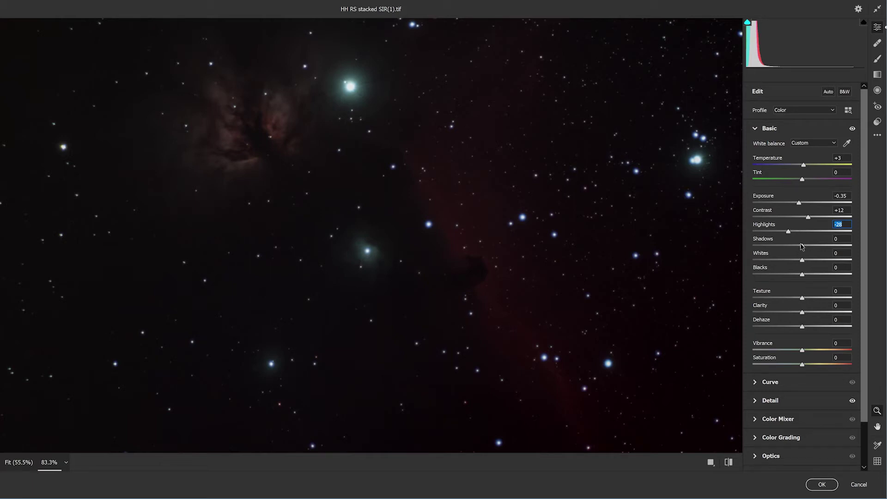
{"action": "mouse_move", "coordinate": [801, 248]}
{"action": "left_mouse_down"}
{"action": "mouse_move", "coordinate": [742, 238]}
{"action": "mouse_move", "coordinate": [828, 226]}
{"action": "mouse_move", "coordinate": [774, 231]}
{"action": "mouse_move", "coordinate": [822, 224]}
{"action": "mouse_move", "coordinate": [804, 247]}
{"action": "left_mouse_up"}
Step: Try darker Shadows and return them to 0, then set Whites to +15
{"action": "left_click_drag", "start_coordinate": [804, 246], "coordinate": [768, 234]}
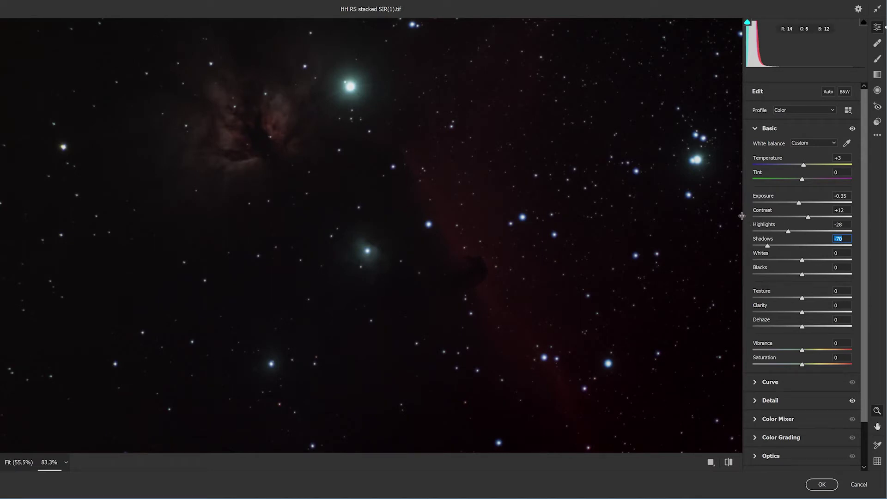
{"action": "left_click_drag", "start_coordinate": [767, 246], "coordinate": [802, 251]}
{"action": "left_click_drag", "start_coordinate": [803, 260], "coordinate": [818, 268]}
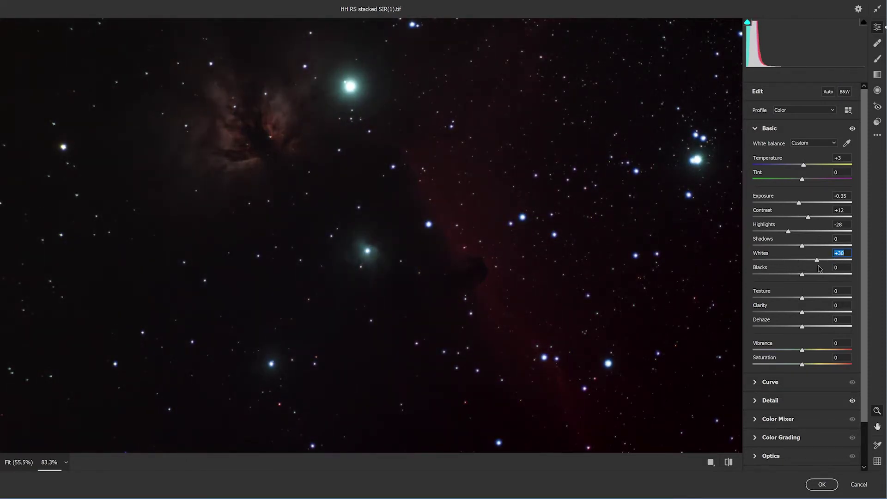
{"action": "mouse_move", "coordinate": [819, 268]}
{"action": "left_mouse_down"}
{"action": "mouse_move", "coordinate": [795, 272]}
{"action": "mouse_move", "coordinate": [810, 263]}
{"action": "left_mouse_up"}
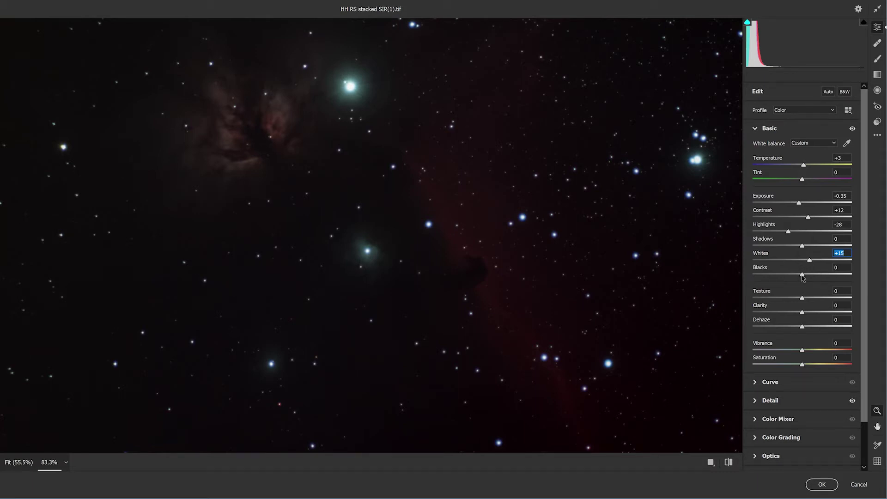
Step: Deepen Blacks to -39 and try a Dehaze adjustment, leaving it at 0
{"action": "left_click_drag", "start_coordinate": [803, 277], "coordinate": [790, 276]}
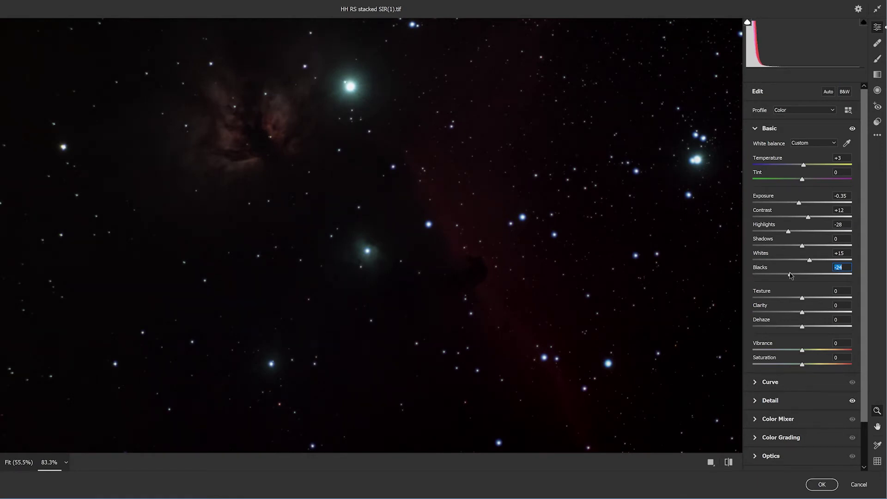
{"action": "left_click_drag", "start_coordinate": [791, 276], "coordinate": [787, 267]}
{"action": "left_click_drag", "start_coordinate": [787, 278], "coordinate": [783, 277]}
{"action": "mouse_move", "coordinate": [804, 328]}
{"action": "left_mouse_down"}
{"action": "mouse_move", "coordinate": [744, 322]}
{"action": "mouse_move", "coordinate": [835, 294]}
{"action": "mouse_move", "coordinate": [821, 304]}
{"action": "mouse_move", "coordinate": [820, 331]}
{"action": "mouse_move", "coordinate": [802, 328]}
{"action": "left_mouse_up"}
Step: Raise Saturation to +50 and settle Vibrance at +20 after comparing lower values
{"action": "left_click_drag", "start_coordinate": [801, 365], "coordinate": [826, 372]}
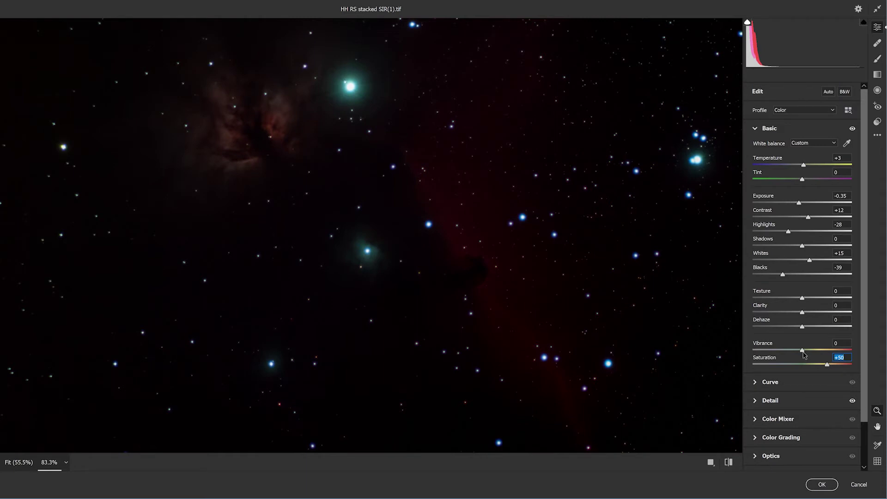
{"action": "left_click_drag", "start_coordinate": [804, 353], "coordinate": [823, 351]}
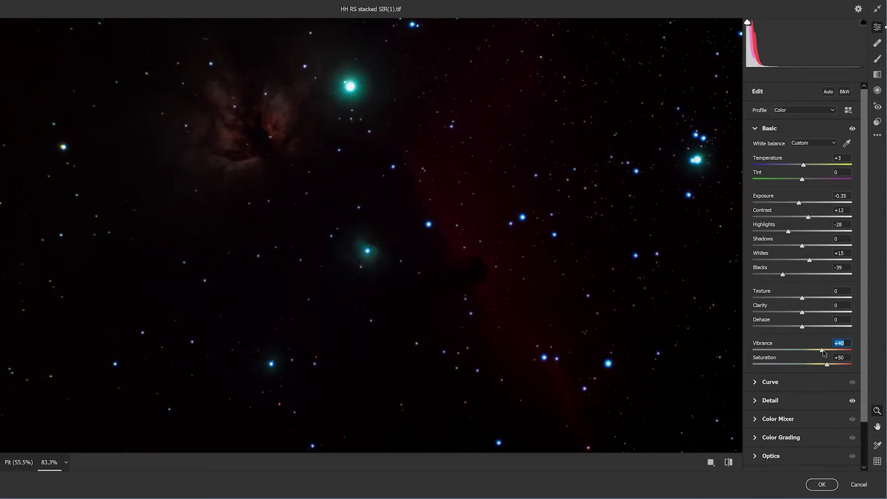
{"action": "left_click_drag", "start_coordinate": [822, 352], "coordinate": [808, 351]}
{"action": "left_click_drag", "start_coordinate": [777, 350], "coordinate": [771, 351]}
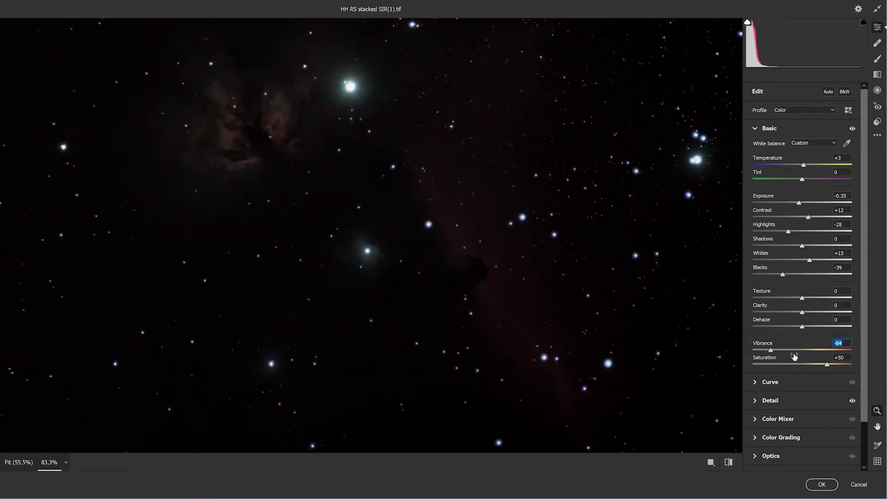
{"action": "left_click", "coordinate": [770, 358]}
{"action": "left_click_drag", "start_coordinate": [769, 357], "coordinate": [827, 367]}
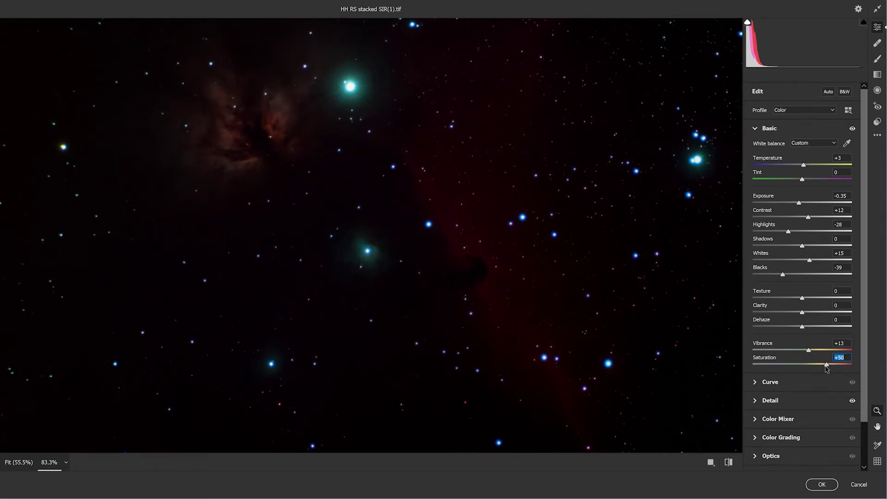
{"action": "left_click_drag", "start_coordinate": [808, 351], "coordinate": [813, 354]}
Step: Drag the Clarity slider up to +54 in the Basic panel
{"action": "left_click", "coordinate": [802, 313]}
{"action": "left_click_drag", "start_coordinate": [803, 314], "coordinate": [818, 314]}
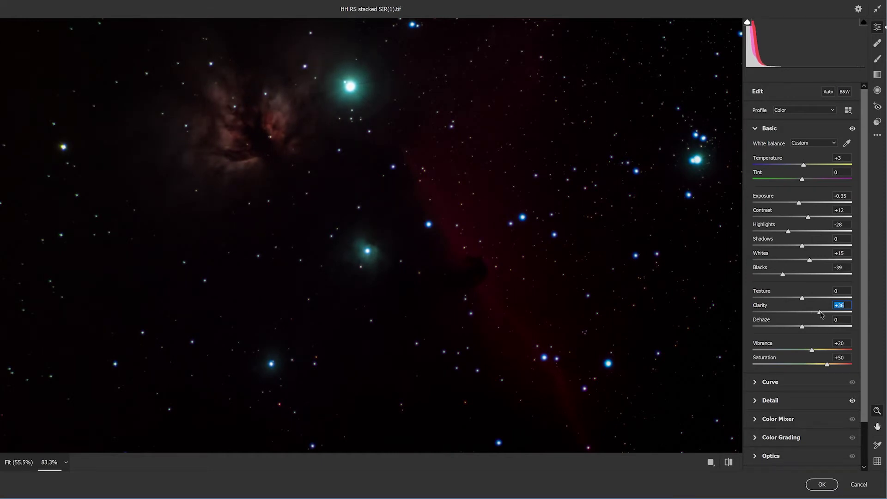
{"action": "left_click_drag", "start_coordinate": [824, 313], "coordinate": [838, 314]}
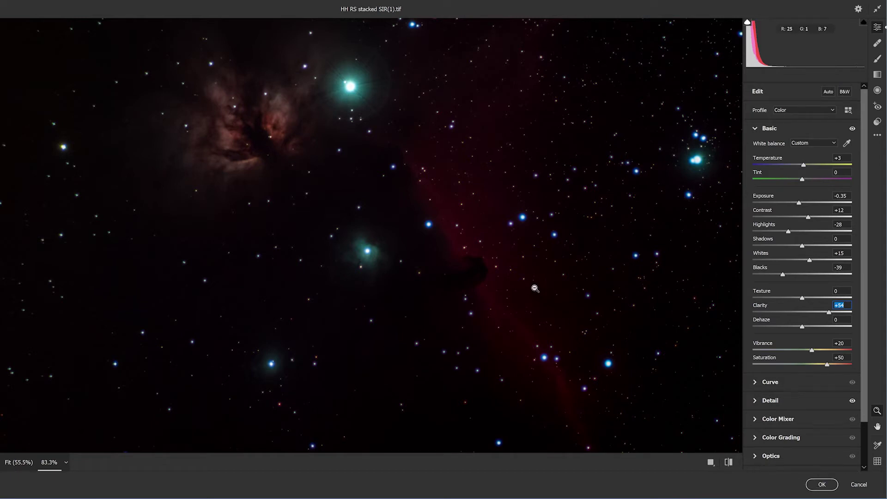
Step: Open the Optics defringe settings and zoom in on the stars
{"action": "left_click", "coordinate": [756, 456]}
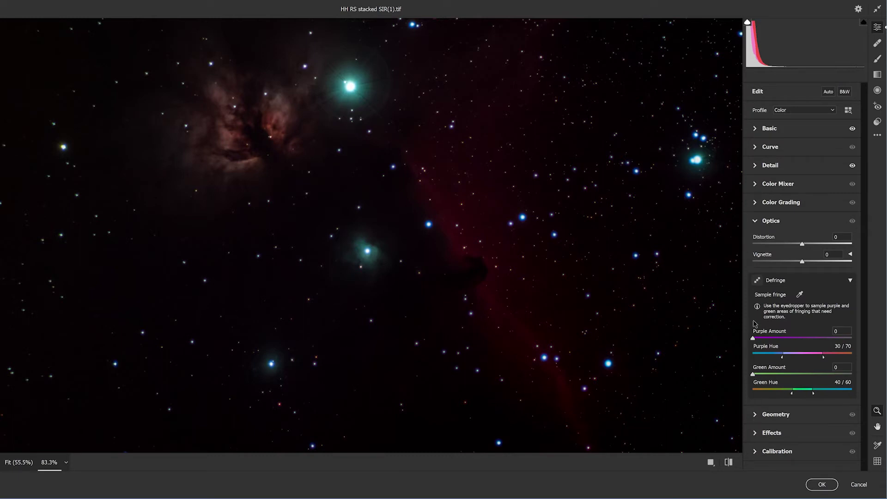
{"action": "key", "text": "ctrl+plus"}
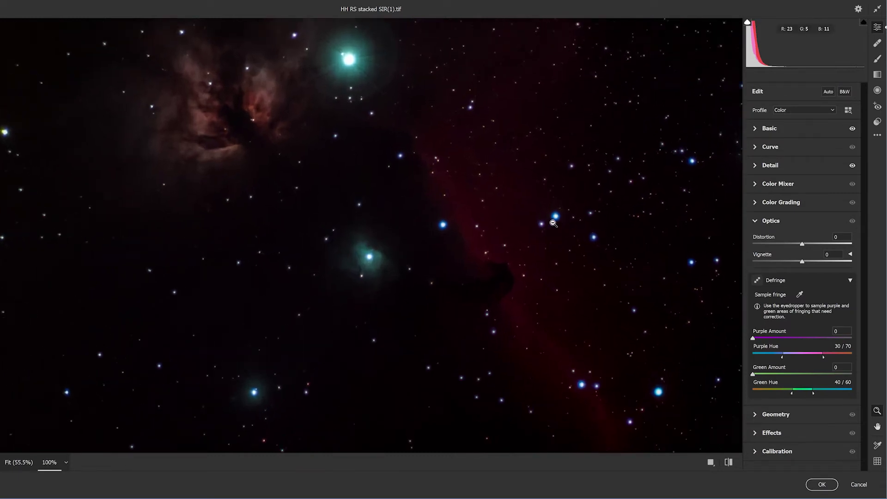
{"action": "key", "text": "ctrl+plus"}
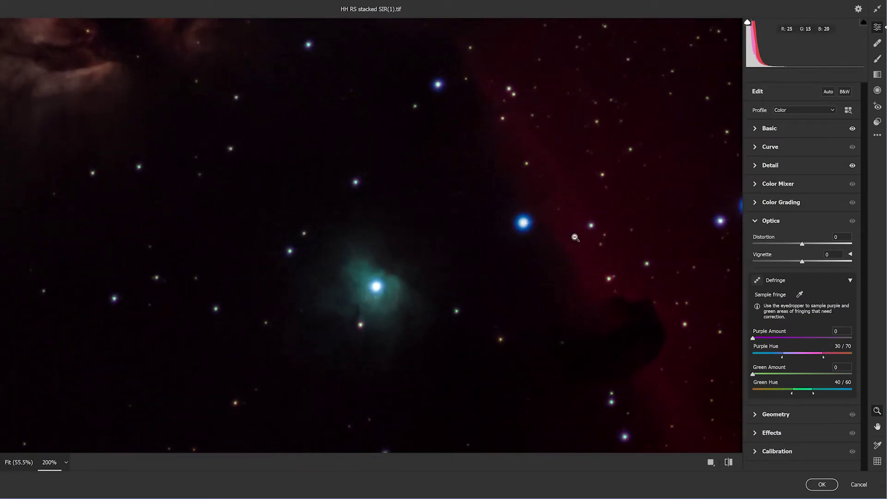
Step: Sample star fringes until defringe reads Purple Amount 8 (hue 29/49) and Green Amount 3
{"action": "left_click", "coordinate": [799, 295]}
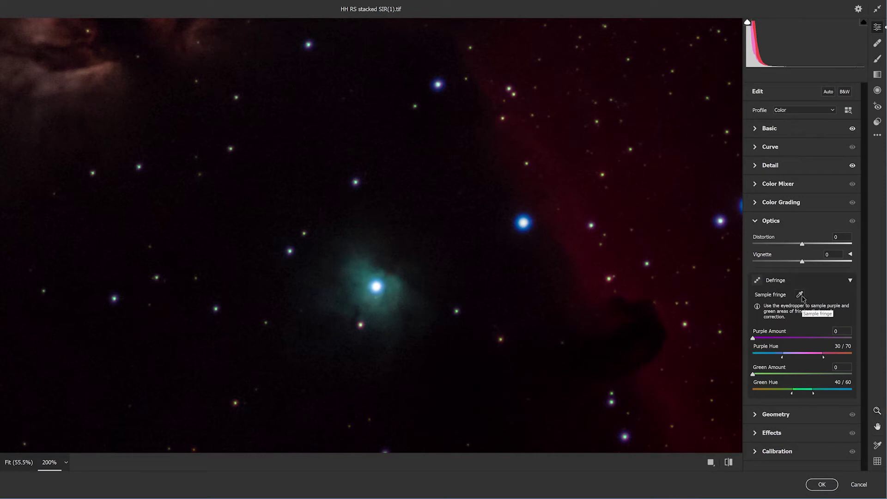
{"action": "left_click", "coordinate": [525, 218]}
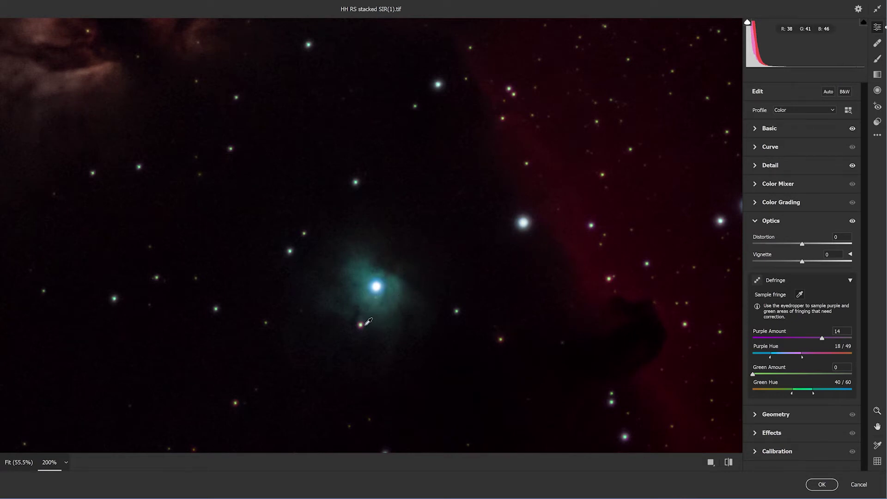
{"action": "scroll", "coordinate": [368, 321], "scroll_direction": "up", "scroll_amount": 4}
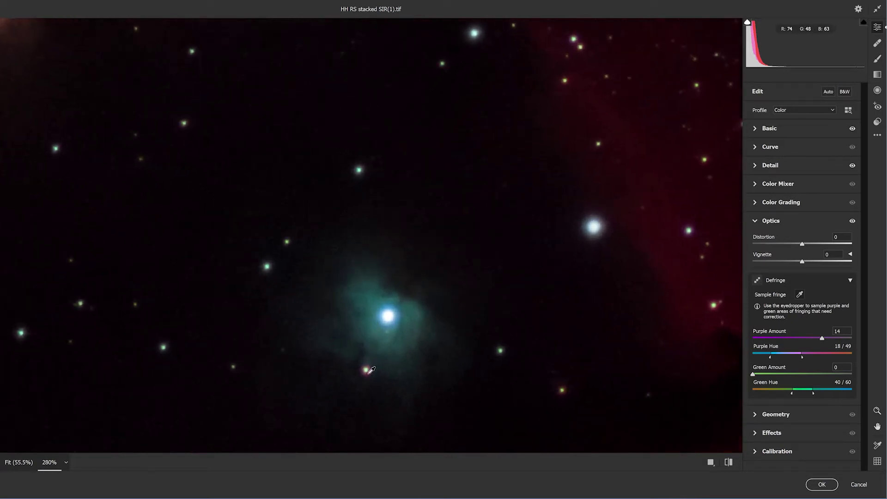
{"action": "left_click", "coordinate": [369, 370]}
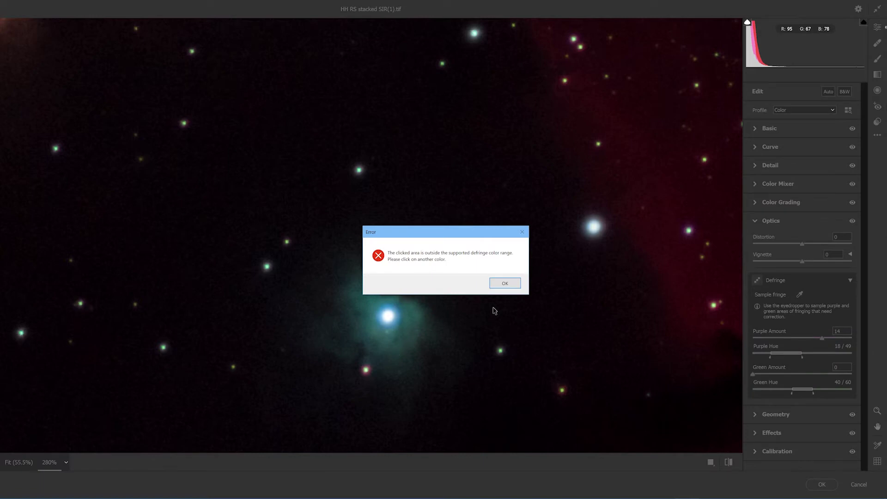
{"action": "left_click", "coordinate": [502, 283]}
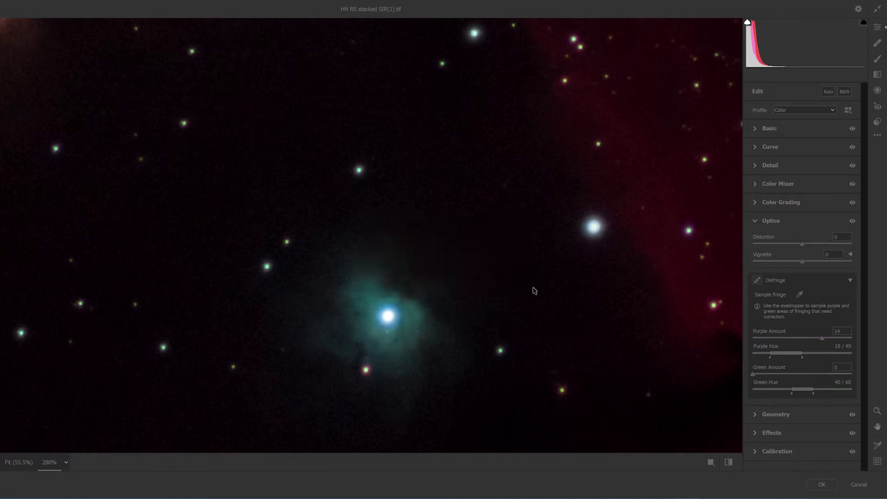
{"action": "left_click", "coordinate": [799, 294]}
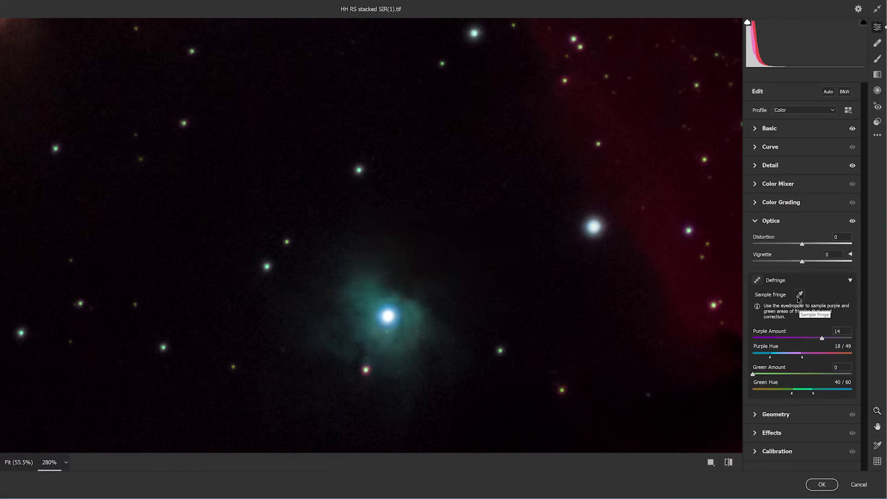
{"action": "left_click", "coordinate": [566, 390]}
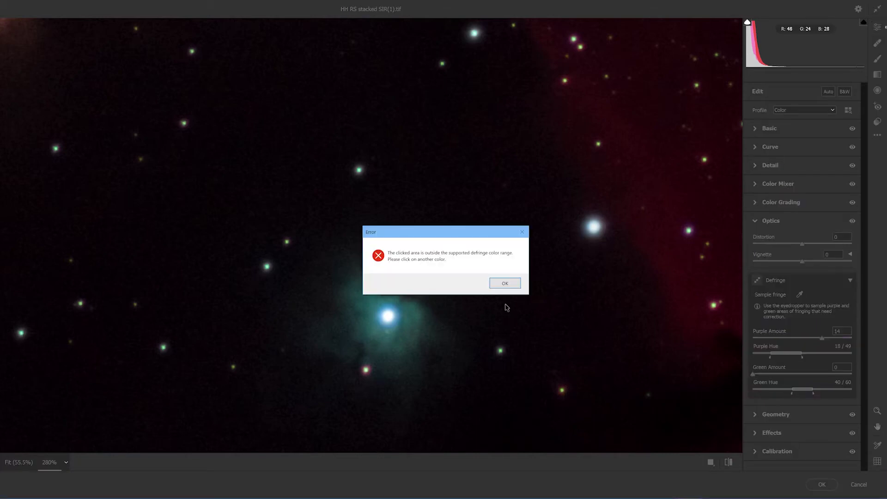
{"action": "left_click", "coordinate": [497, 283]}
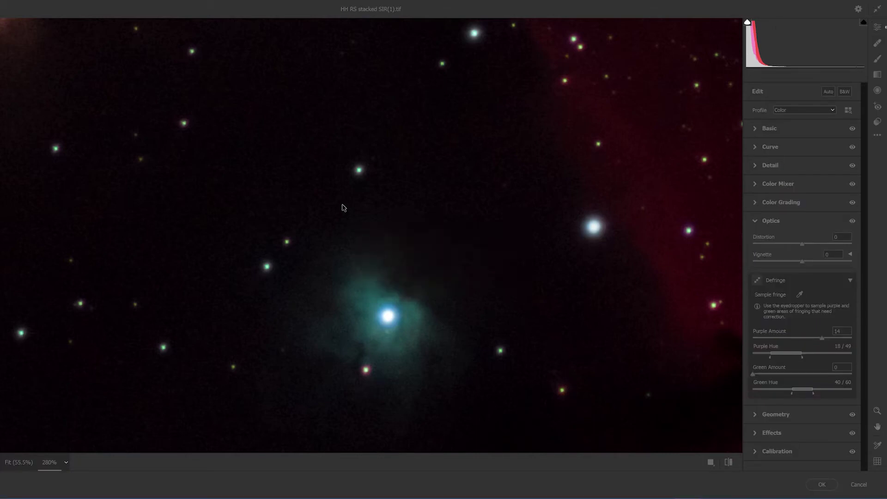
{"action": "left_click", "coordinate": [358, 170]}
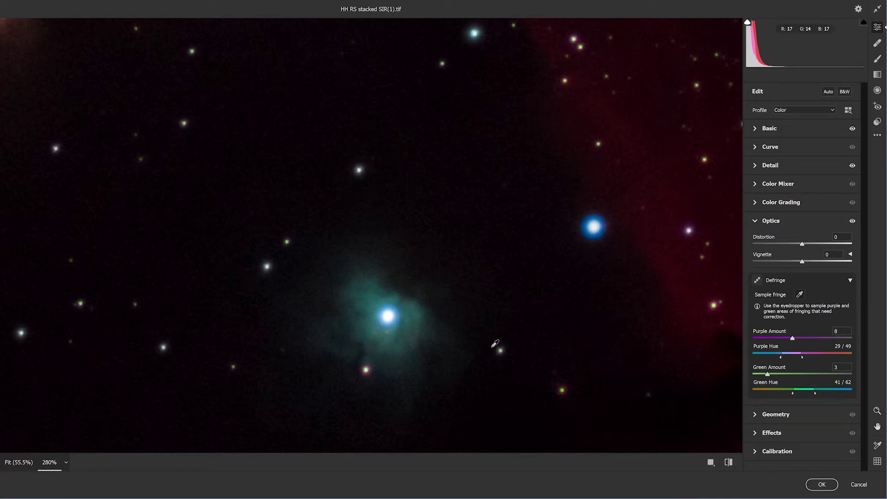
{"action": "scroll", "coordinate": [582, 390], "scroll_direction": "up", "scroll_amount": 2}
{"action": "scroll", "coordinate": [610, 397], "scroll_direction": "up", "scroll_amount": 1}
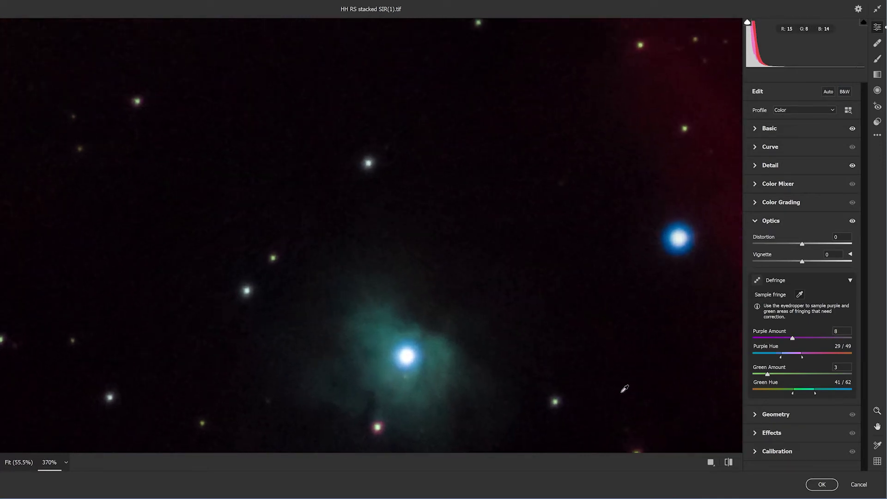
{"action": "scroll", "coordinate": [661, 56], "scroll_direction": "up", "scroll_amount": 1}
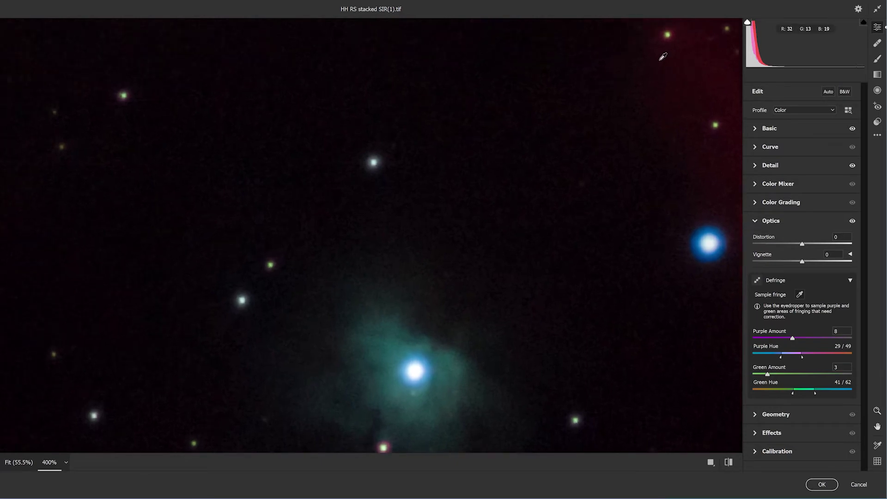
{"action": "left_click_drag", "start_coordinate": [659, 55], "coordinate": [483, 263]}
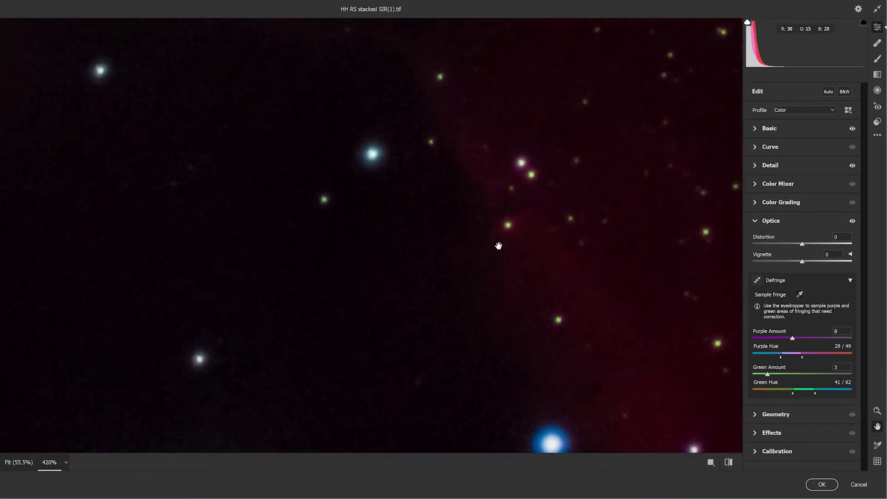
{"action": "scroll", "coordinate": [562, 178], "scroll_direction": "up", "scroll_amount": 4}
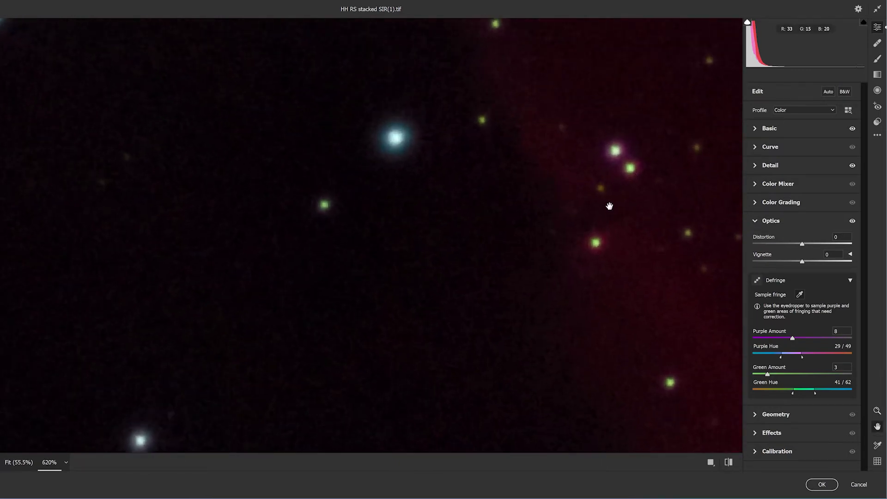
{"action": "left_click_drag", "start_coordinate": [610, 206], "coordinate": [580, 222]}
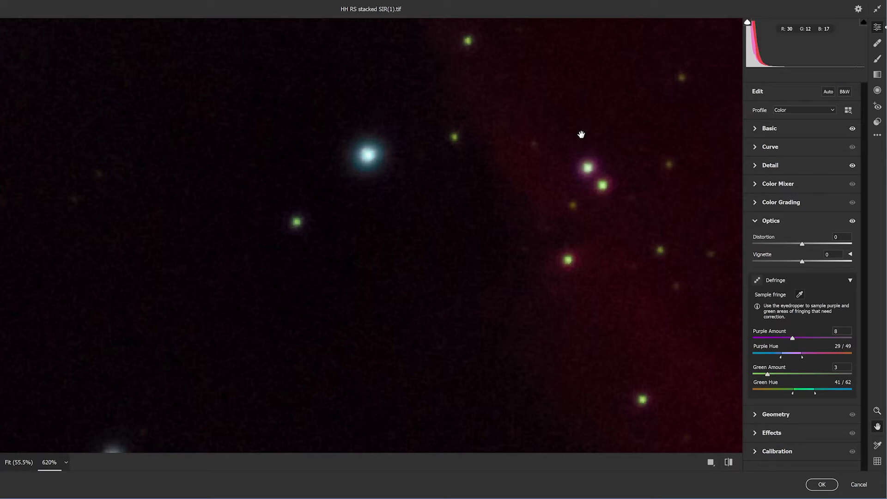
{"action": "right_click", "coordinate": [581, 136]}
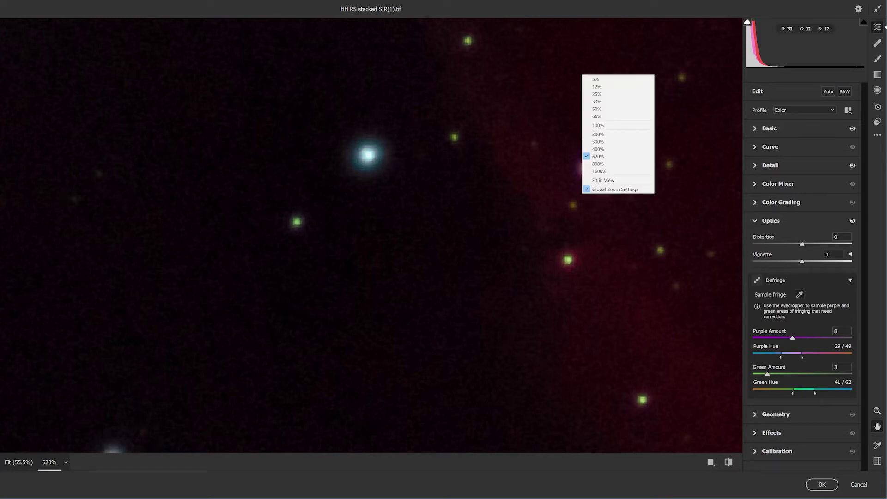
{"action": "left_click", "coordinate": [455, 232]}
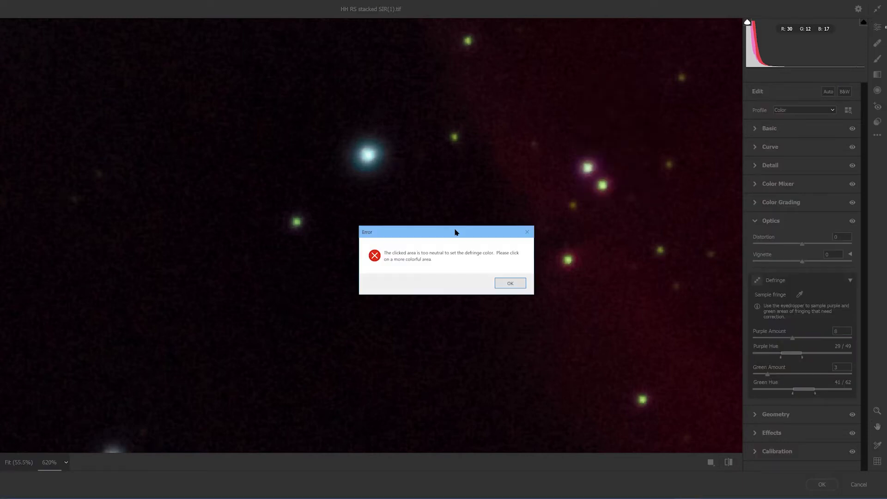
{"action": "left_click", "coordinate": [508, 284]}
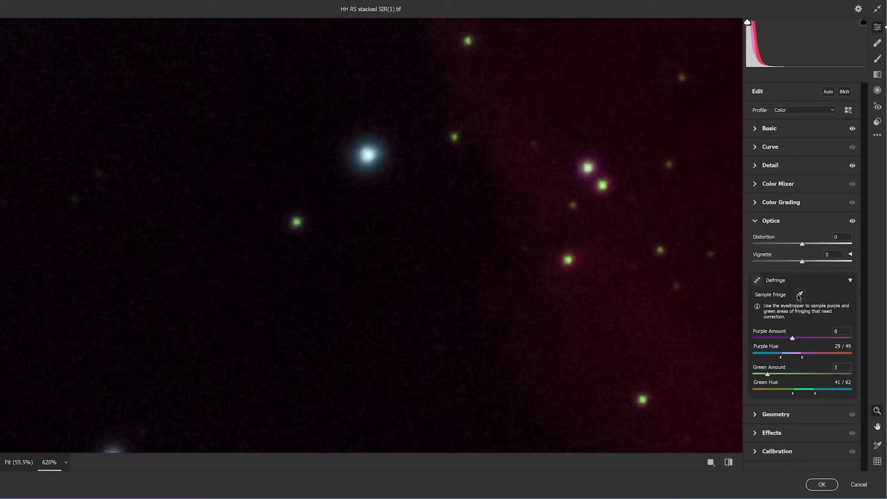
{"action": "left_click", "coordinate": [531, 220], "text": "alt"}
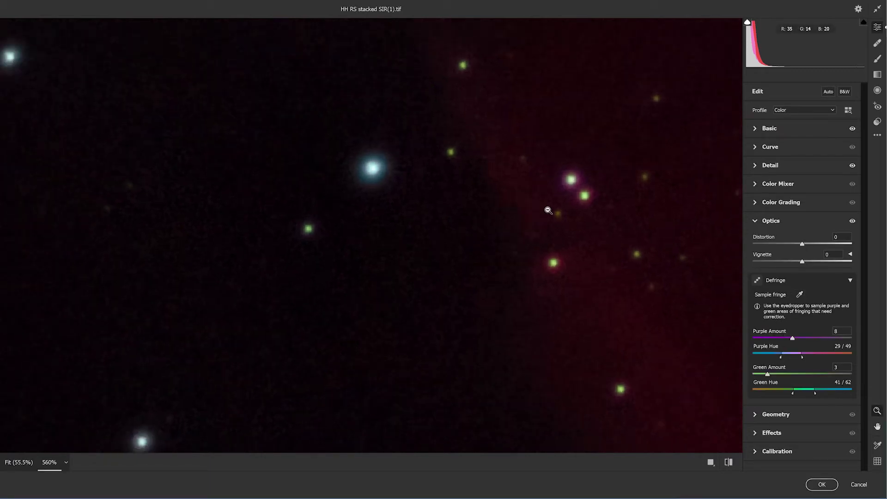
{"action": "left_click", "coordinate": [559, 197], "text": "alt"}
{"action": "left_click_drag", "start_coordinate": [559, 197], "coordinate": [231, 256]}
{"action": "left_click_drag", "start_coordinate": [157, 345], "coordinate": [192, 334]}
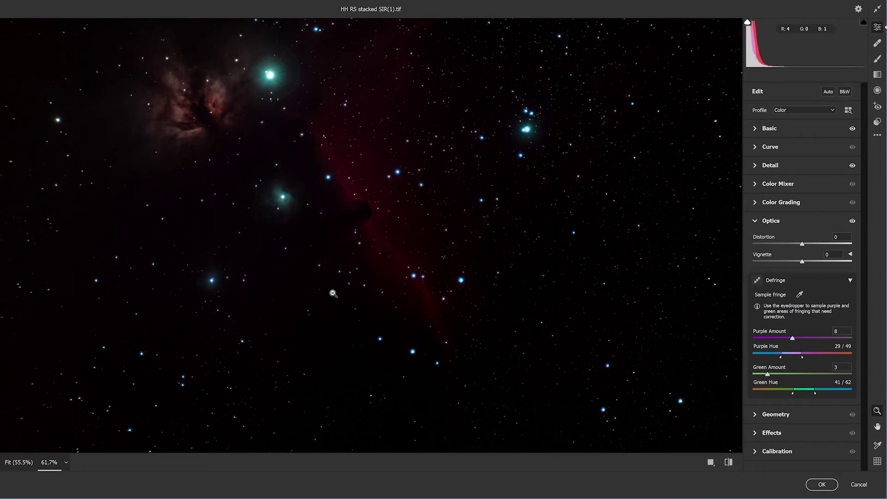
{"action": "left_click_drag", "start_coordinate": [386, 196], "coordinate": [503, 38]}
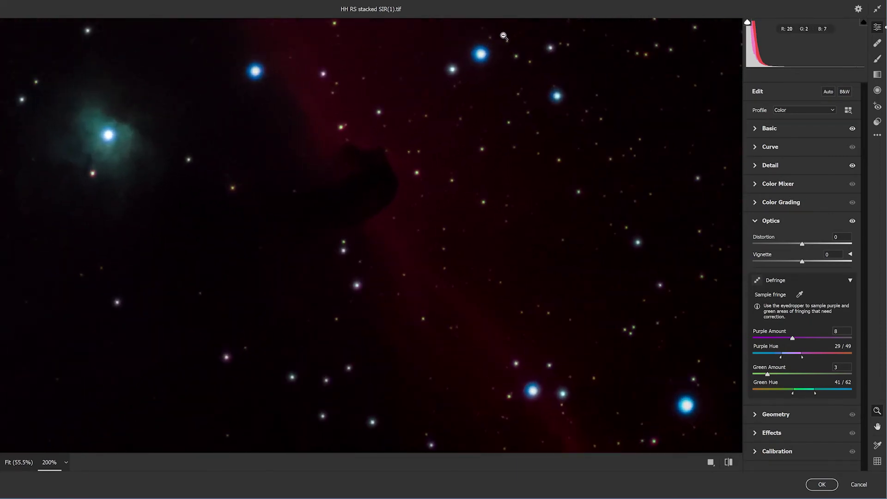
Step: Resample blue star halos to set Purple Amount 20 with hue 8/39
{"action": "left_click", "coordinate": [799, 293]}
{"action": "left_click", "coordinate": [479, 50]}
{"action": "scroll", "coordinate": [577, 221], "scroll_direction": "down", "scroll_amount": 5}
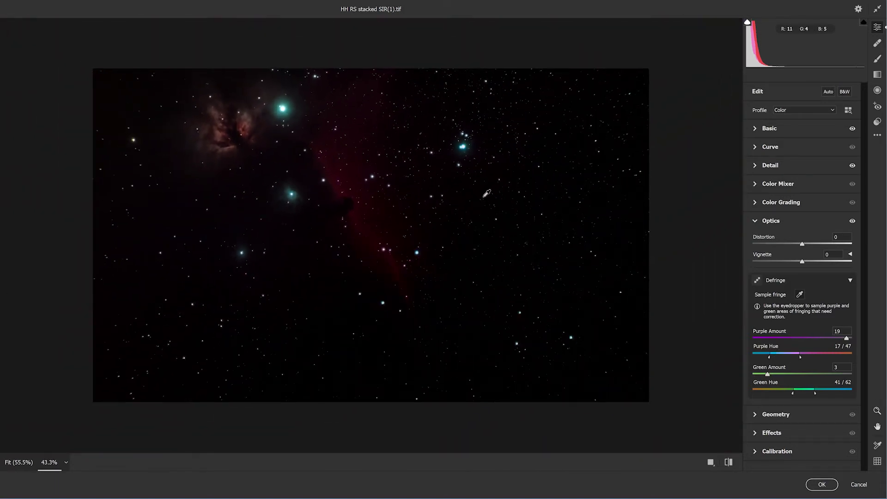
{"action": "scroll", "coordinate": [479, 187], "scroll_direction": "up", "scroll_amount": 5}
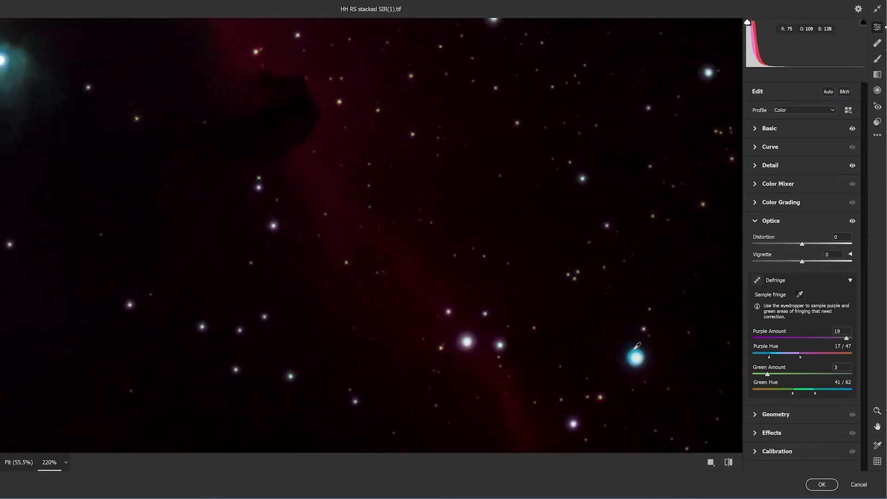
{"action": "left_click", "coordinate": [638, 349]}
Step: Apply the Camera Raw Filter to Layer 2 with OK
{"action": "scroll", "coordinate": [653, 187], "scroll_direction": "down", "scroll_amount": 5}
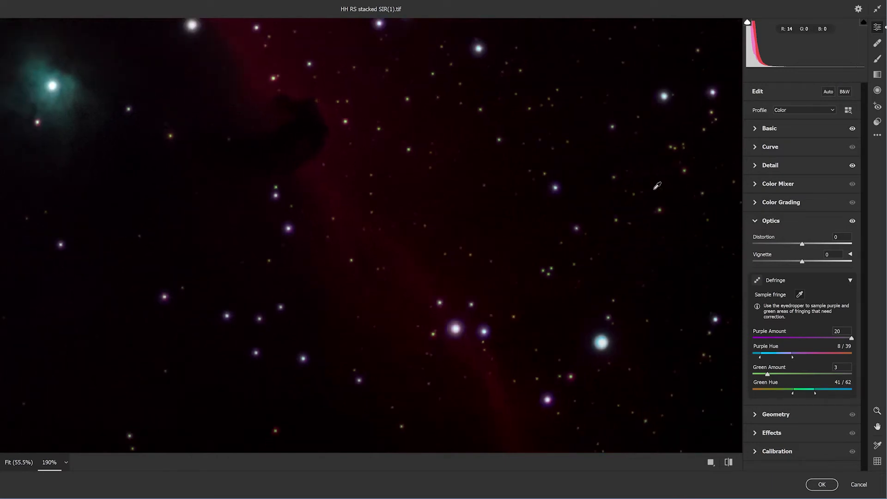
{"action": "scroll", "coordinate": [656, 180], "scroll_direction": "down", "scroll_amount": 3}
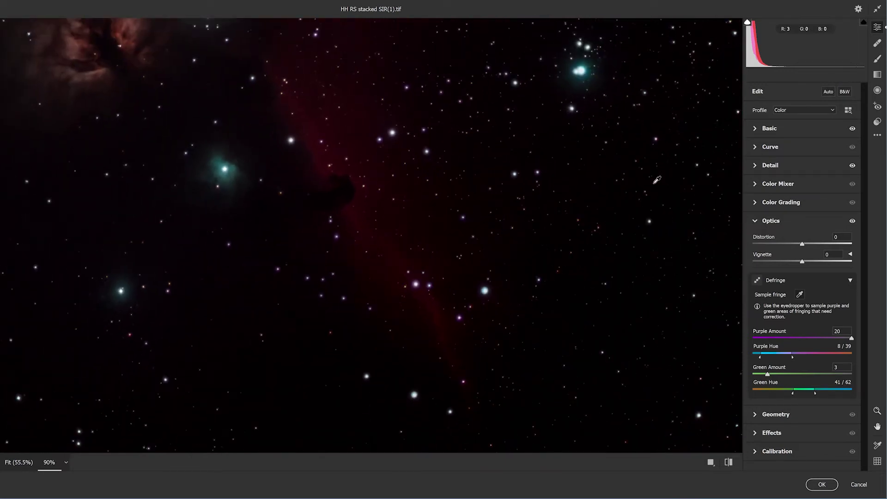
{"action": "scroll", "coordinate": [649, 185], "scroll_direction": "down", "scroll_amount": 3}
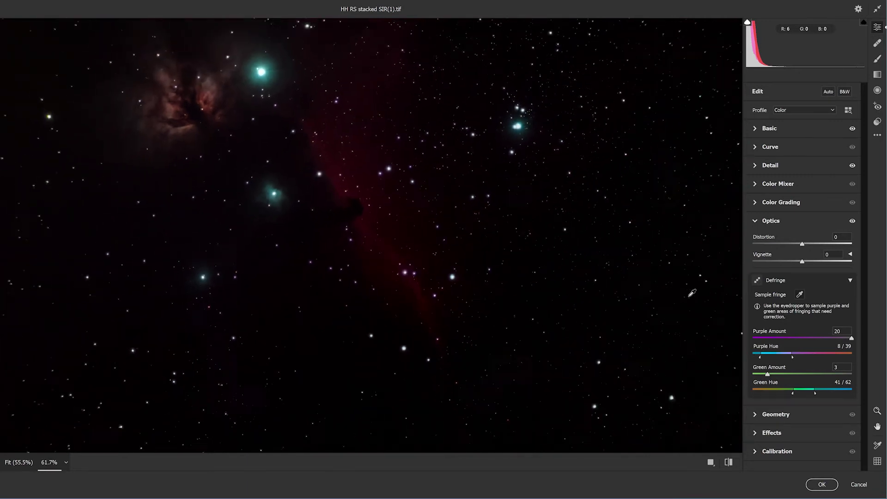
{"action": "left_click", "coordinate": [824, 483]}
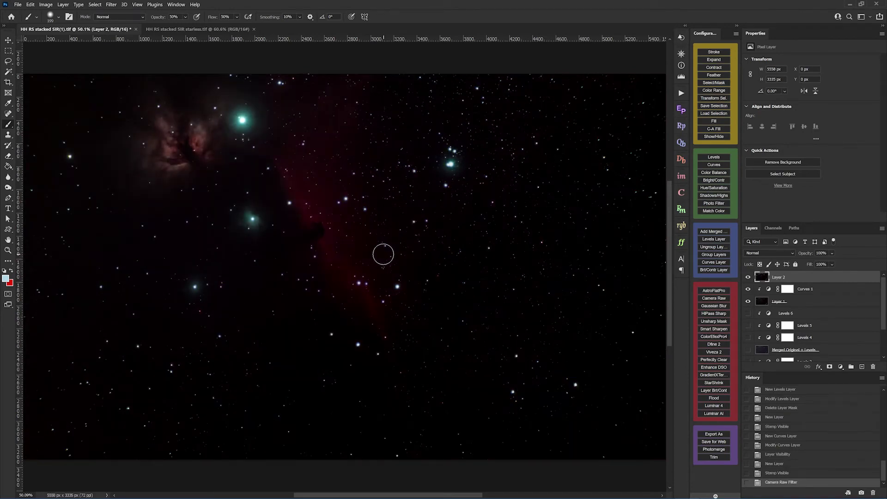
{"action": "scroll", "coordinate": [328, 222], "scroll_direction": "up", "scroll_amount": 5}
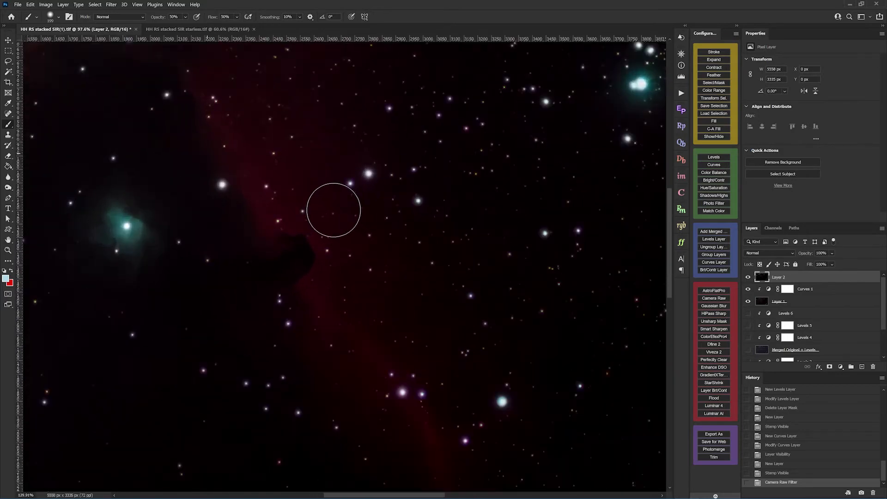
{"action": "scroll", "coordinate": [334, 210], "scroll_direction": "down", "scroll_amount": 3}
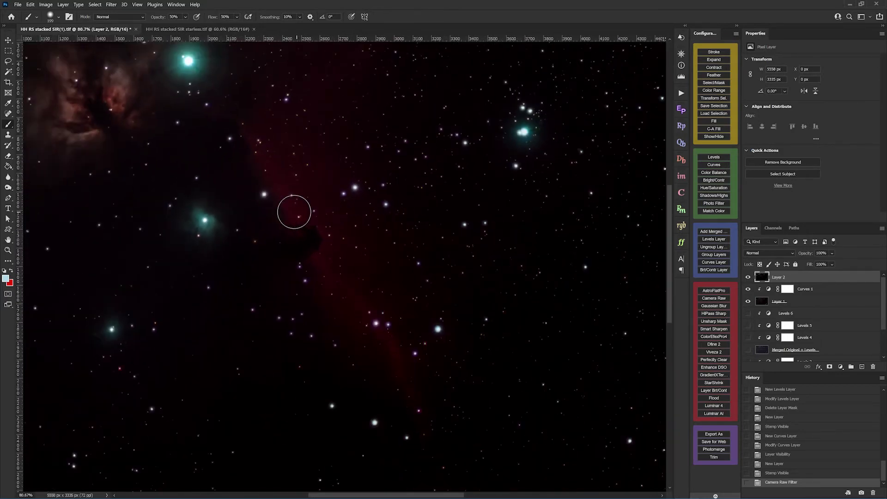
{"action": "scroll", "coordinate": [288, 210], "scroll_direction": "down", "scroll_amount": 1}
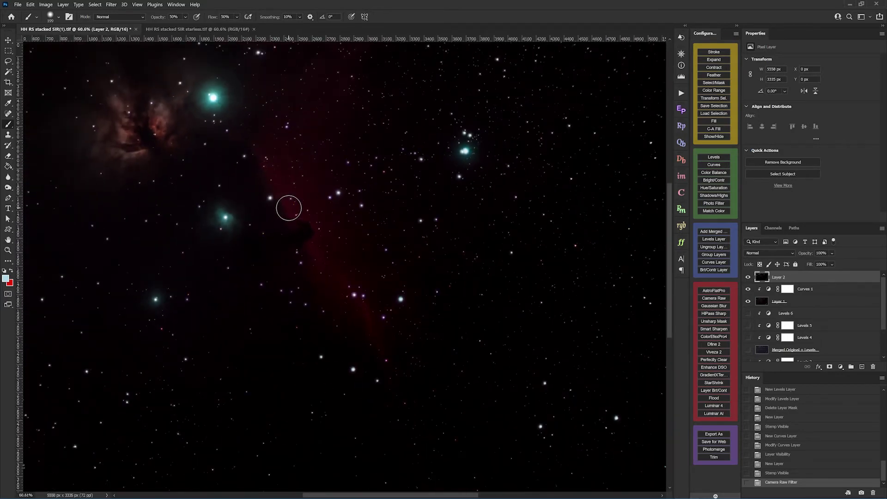
{"action": "scroll", "coordinate": [286, 185], "scroll_direction": "down", "scroll_amount": 1}
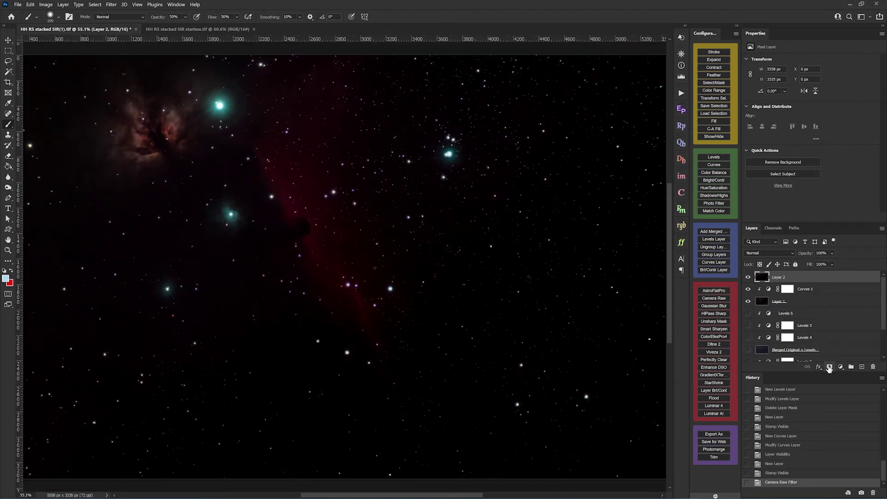
Step: Add a layer mask to Layer 2 and adjust the brush size and hardness
{"action": "left_click", "coordinate": [829, 367]}
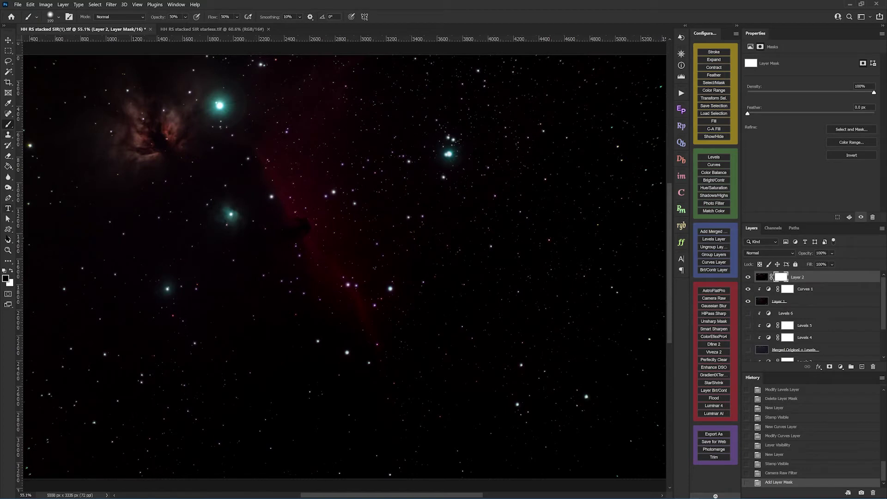
{"action": "right_click", "coordinate": [197, 261]}
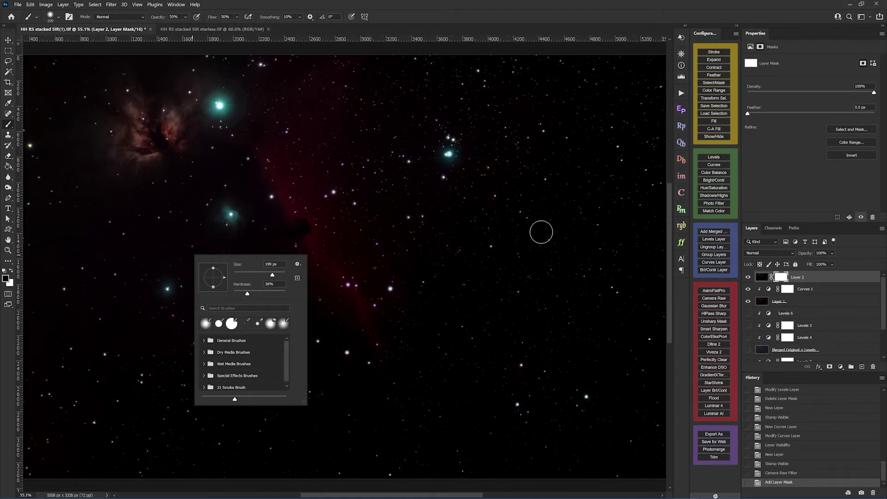
{"action": "left_click", "coordinate": [452, 162]}
Step: Paint black on the mask over the three bright cyan stars
{"action": "left_click", "coordinate": [444, 157]}
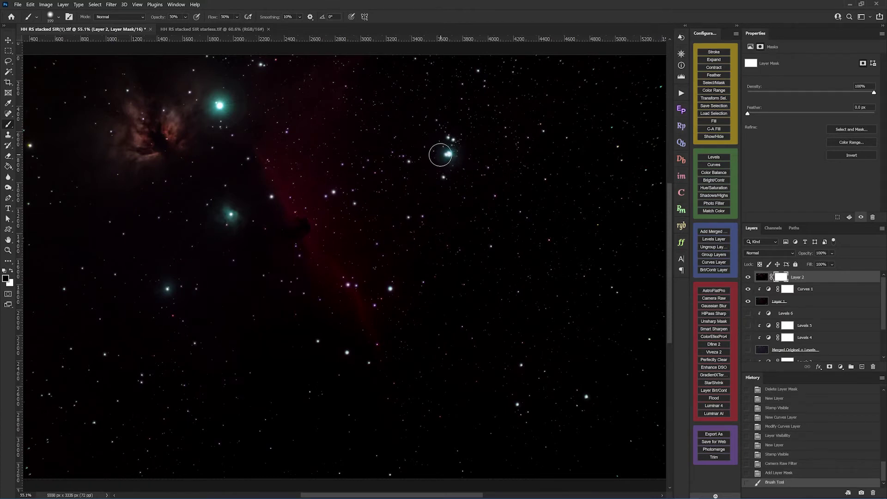
{"action": "left_click", "coordinate": [455, 157]}
{"action": "left_click", "coordinate": [459, 159]}
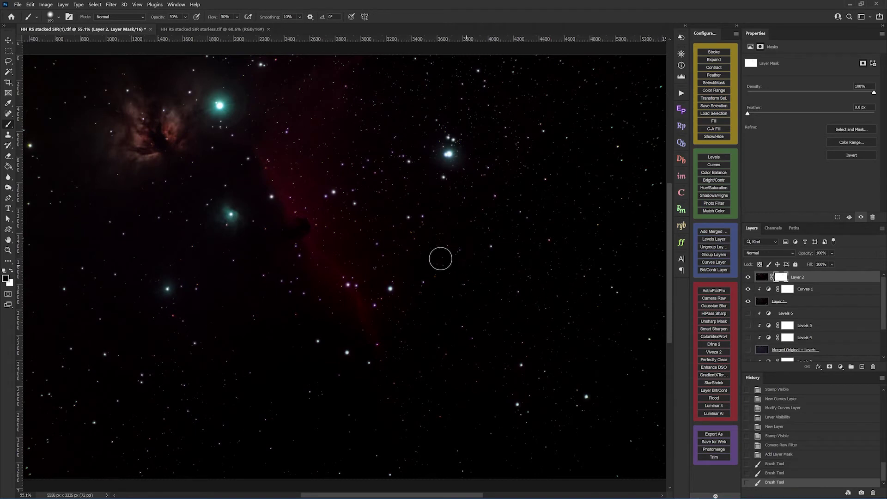
{"action": "left_click", "coordinate": [219, 112]}
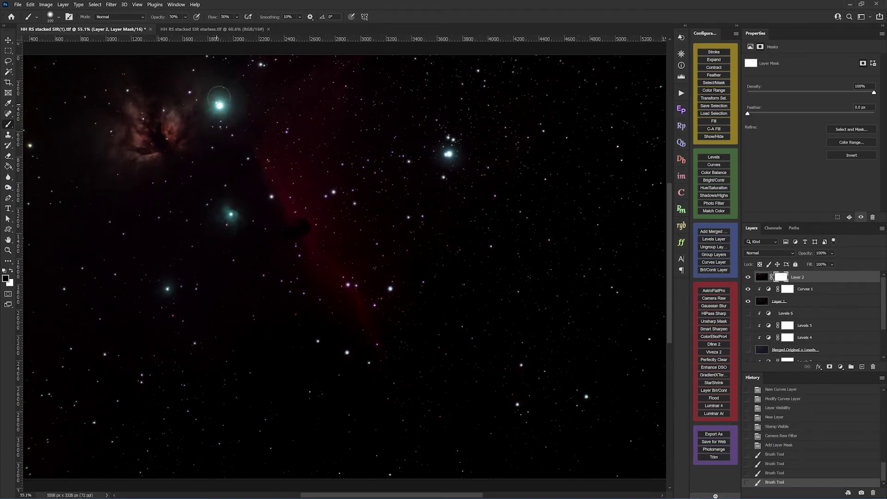
{"action": "left_click", "coordinate": [219, 106]}
{"action": "left_click", "coordinate": [664, 288]}
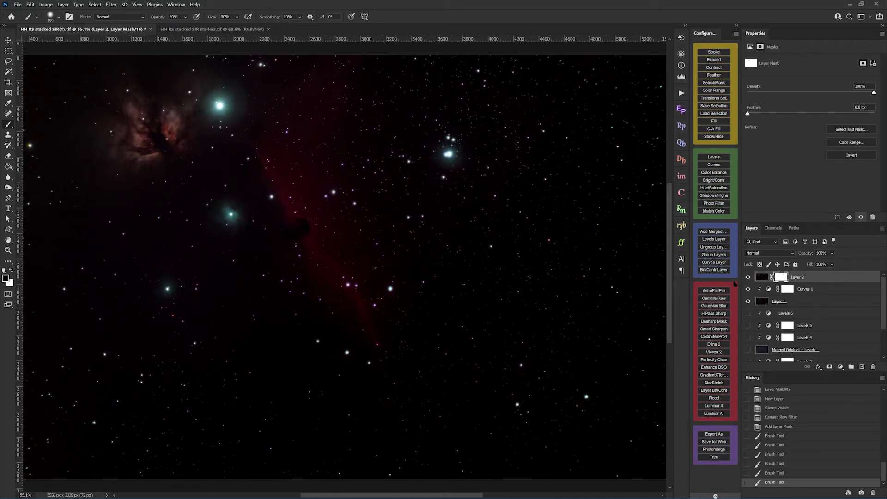
Step: Check the mask view, then dab more mask strokes over the central bright stars
{"action": "left_click", "coordinate": [780, 277], "text": "alt"}
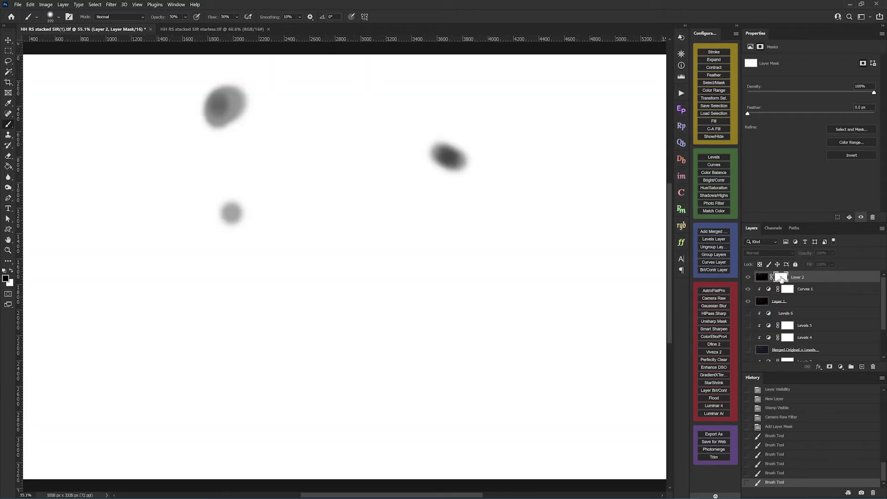
{"action": "left_click", "coordinate": [780, 277], "text": "alt"}
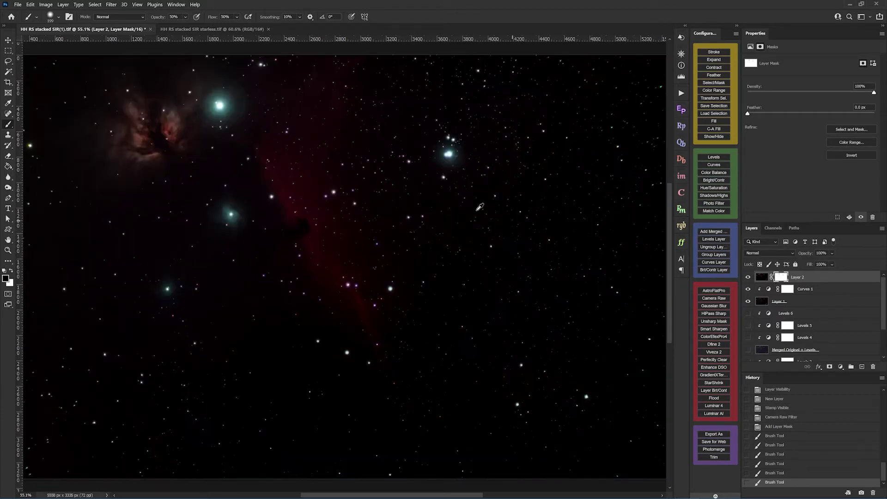
{"action": "left_click", "coordinate": [219, 106]}
{"action": "left_click", "coordinate": [219, 108]}
{"action": "left_click", "coordinate": [230, 207]}
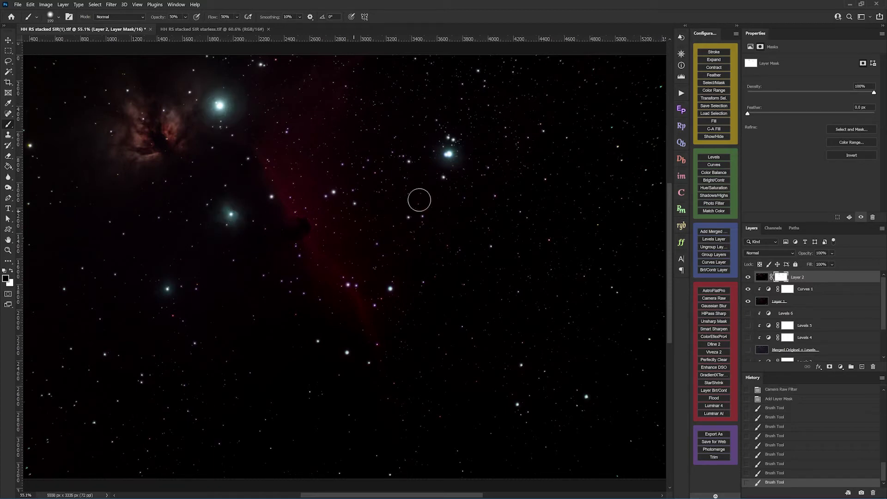
{"action": "left_click", "coordinate": [447, 155]}
{"action": "left_click", "coordinate": [446, 155]}
Step: Delete Layer 2's mask via its thumbnail's context menu
{"action": "right_click", "coordinate": [790, 280]}
{"action": "left_click", "coordinate": [814, 281]}
{"action": "right_click", "coordinate": [783, 279]}
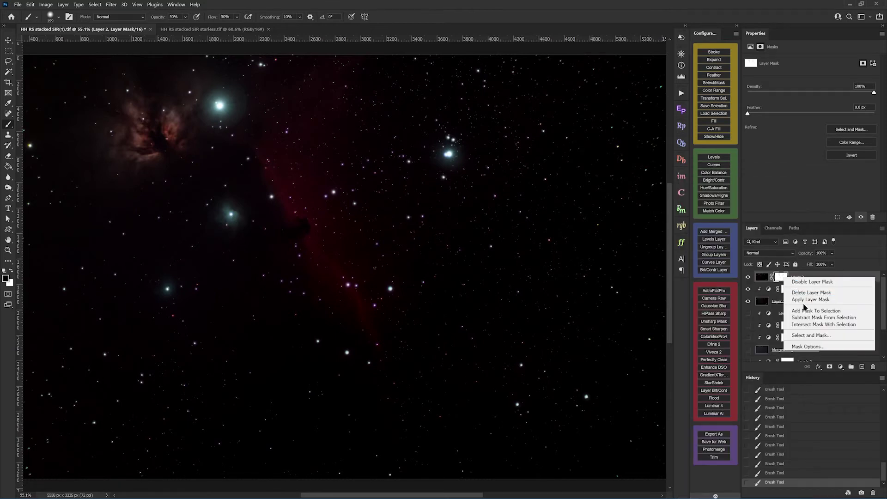
{"action": "left_click", "coordinate": [811, 292]}
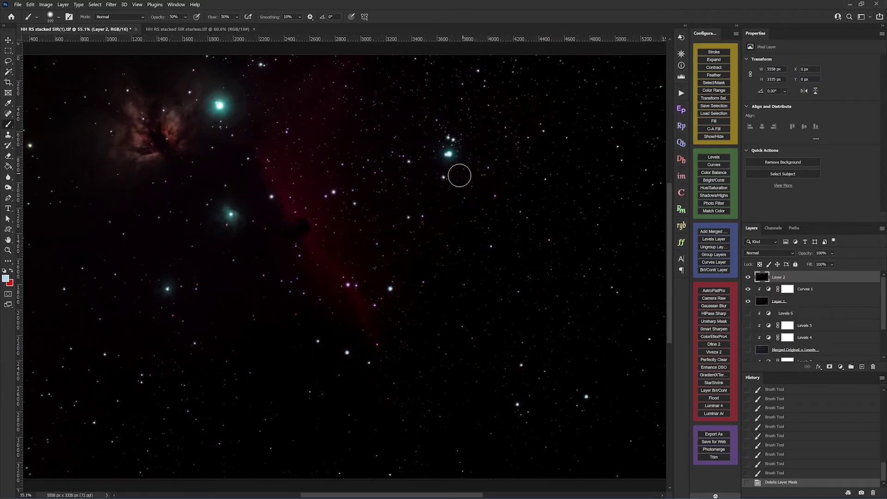
{"action": "scroll", "coordinate": [459, 176], "scroll_direction": "down", "scroll_amount": 3}
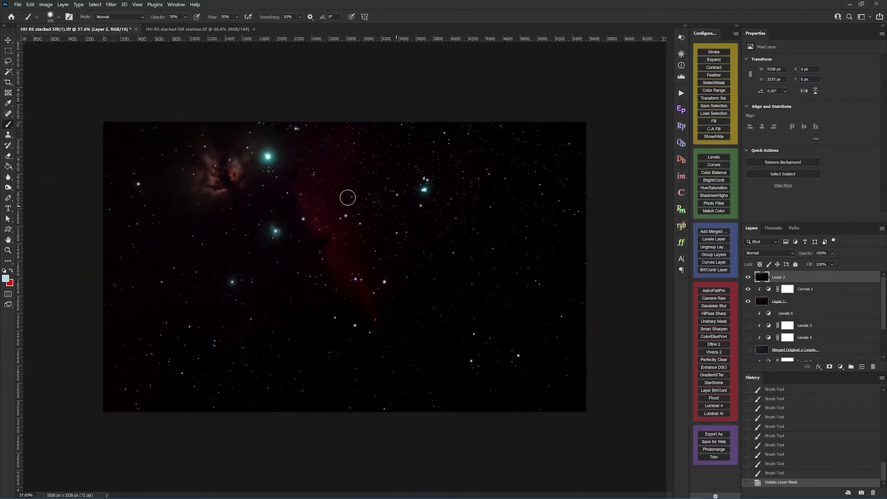
{"action": "scroll", "coordinate": [242, 151], "scroll_direction": "up", "scroll_amount": 4}
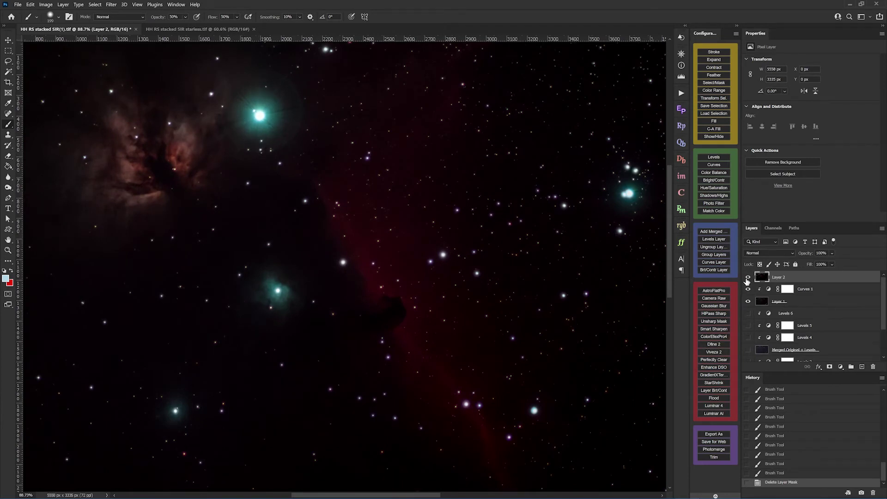
Step: Toggle Layer 2's visibility on and off to compare the Camera Raw result
{"action": "left_click", "coordinate": [748, 278]}
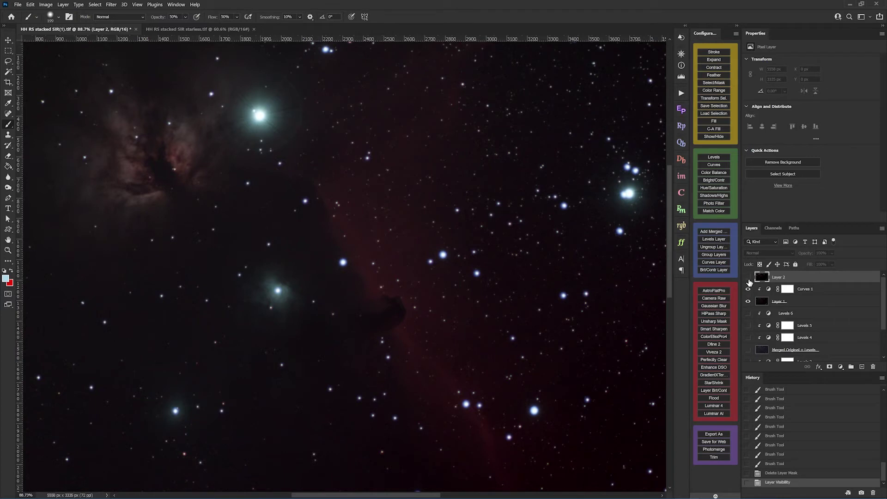
{"action": "left_click", "coordinate": [748, 278]}
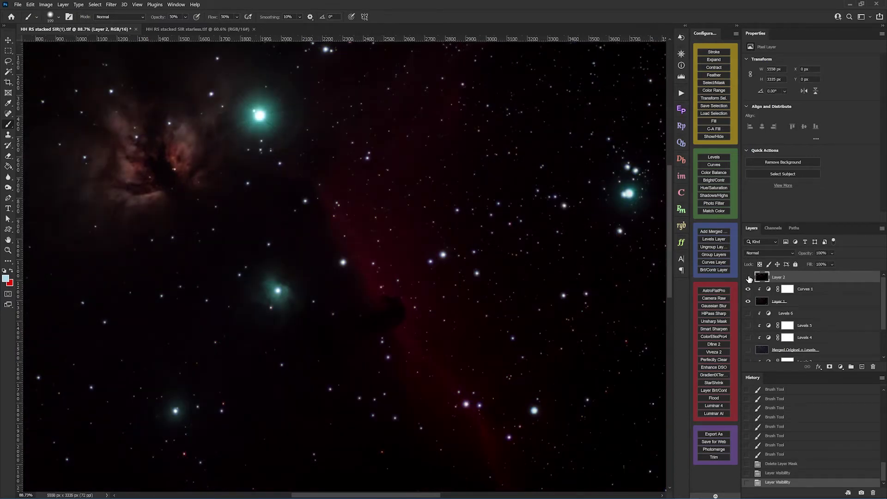
{"action": "left_click", "coordinate": [749, 277]}
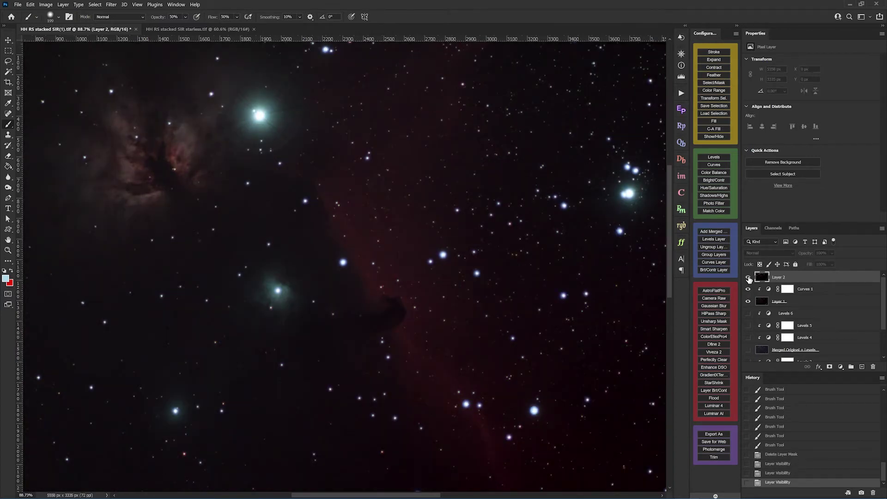
{"action": "left_click", "coordinate": [748, 278]}
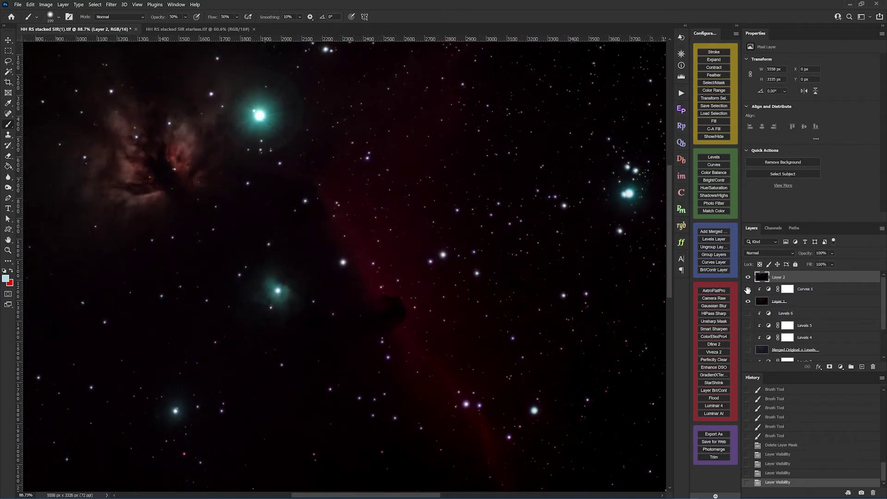
{"action": "left_click", "coordinate": [748, 278]}
Step: Compare with Curves 1 and Layer 1 toggled, ending with Layer 2 hidden
{"action": "left_click", "coordinate": [747, 301]}
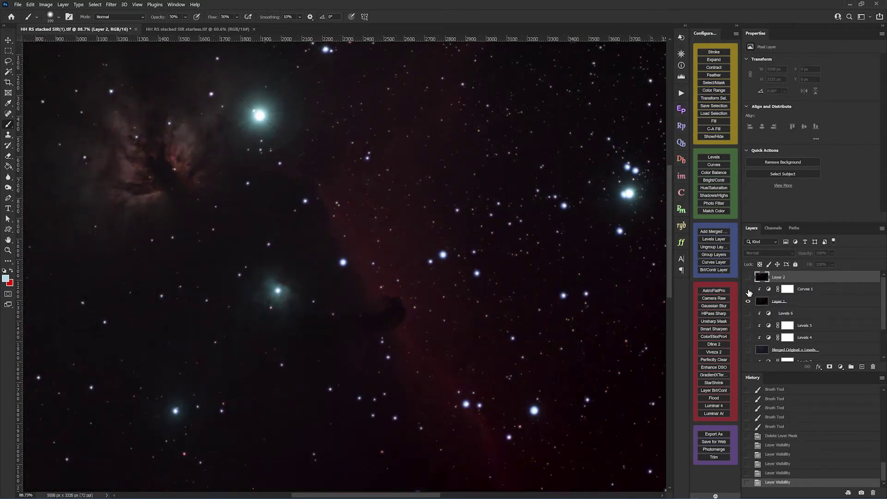
{"action": "left_click", "coordinate": [748, 290]}
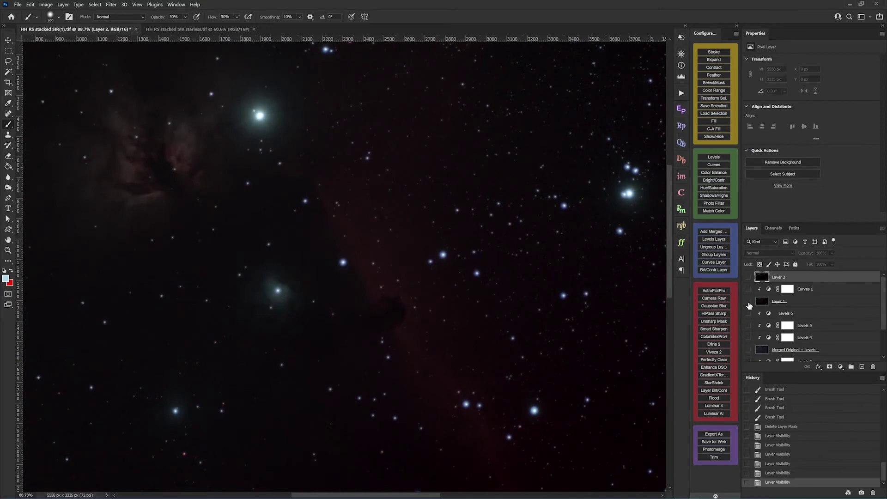
{"action": "left_click", "coordinate": [748, 302]}
{"action": "left_click", "coordinate": [749, 303]}
{"action": "left_click", "coordinate": [748, 277]}
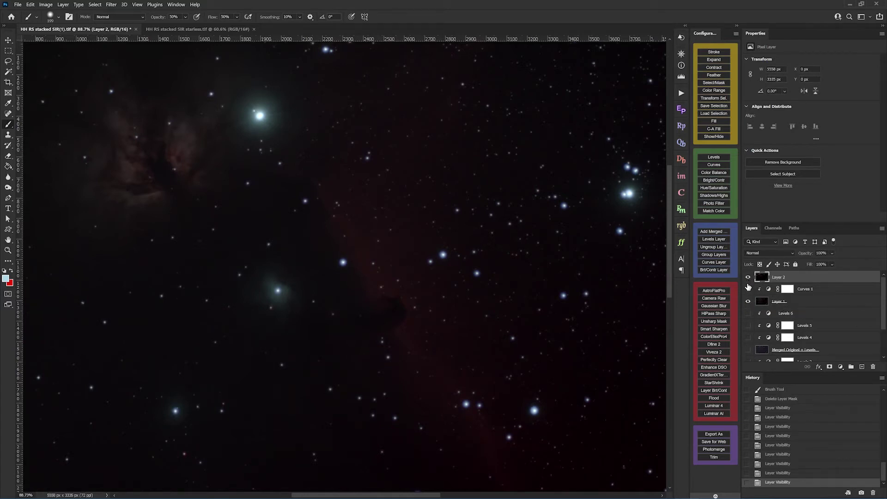
{"action": "left_click", "coordinate": [748, 290]}
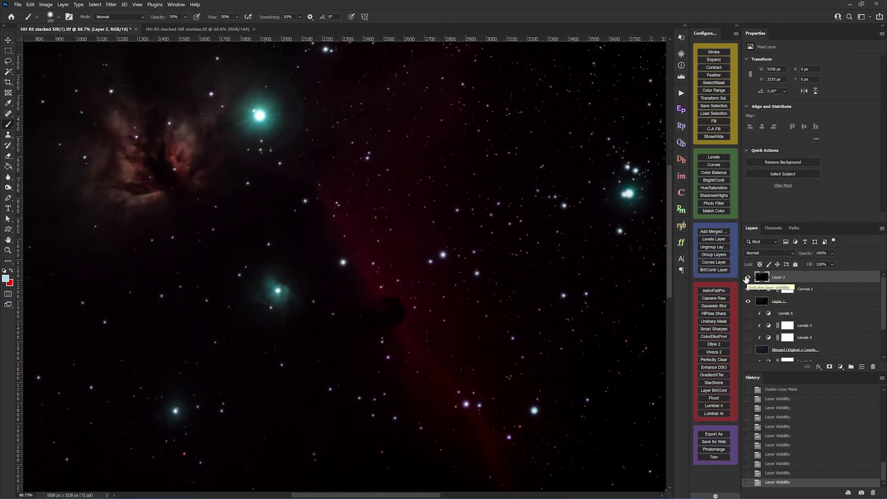
{"action": "left_click", "coordinate": [747, 278]}
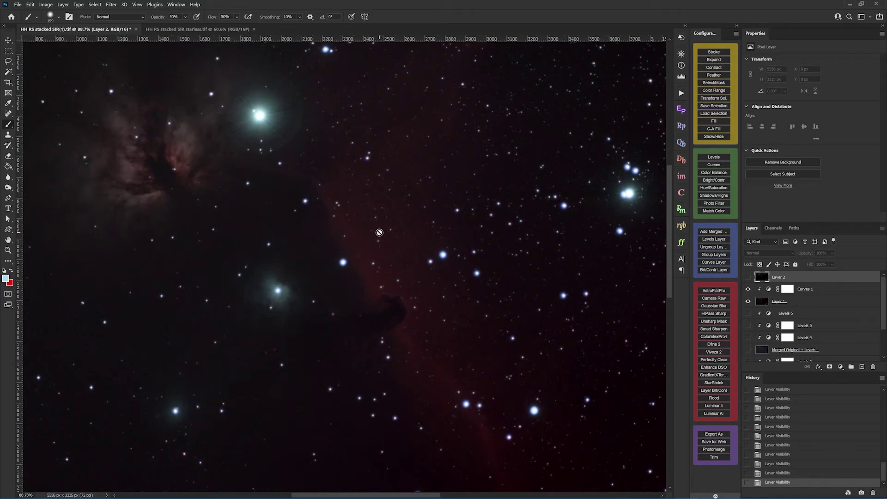
Step: Toggle Layer 2 on and off to compare, leave it hidden, and bring up the Filter menu
{"action": "scroll", "coordinate": [377, 229], "scroll_direction": "down", "scroll_amount": 1}
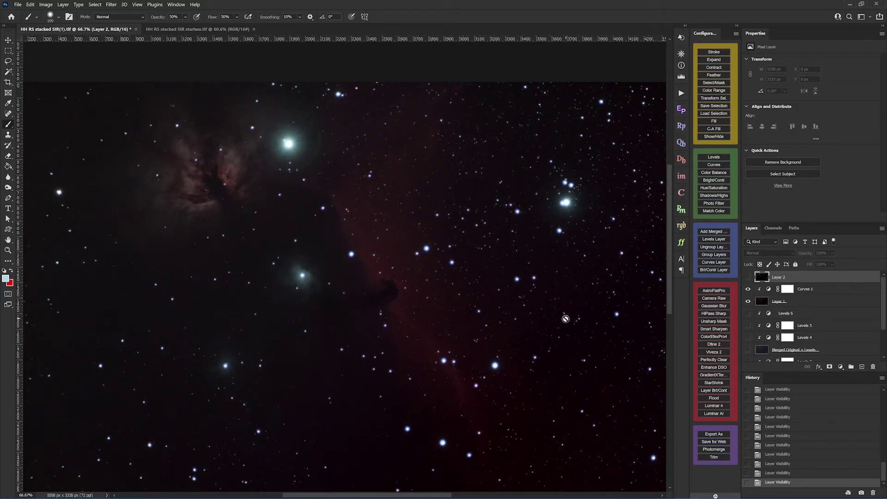
{"action": "left_click", "coordinate": [747, 277]}
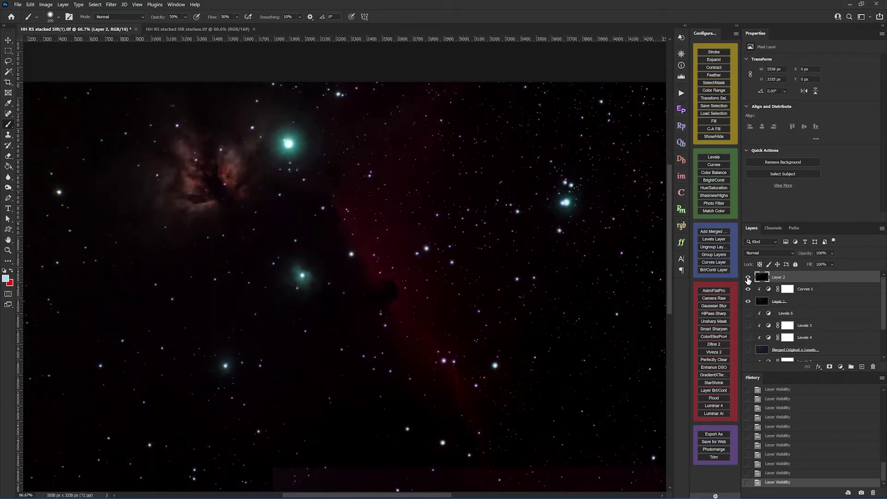
{"action": "left_click", "coordinate": [748, 278]}
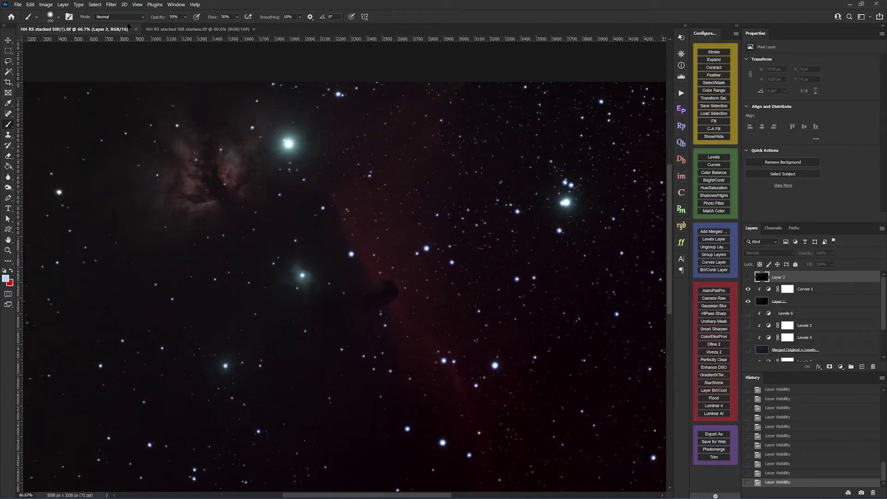
{"action": "left_click", "coordinate": [112, 5]}
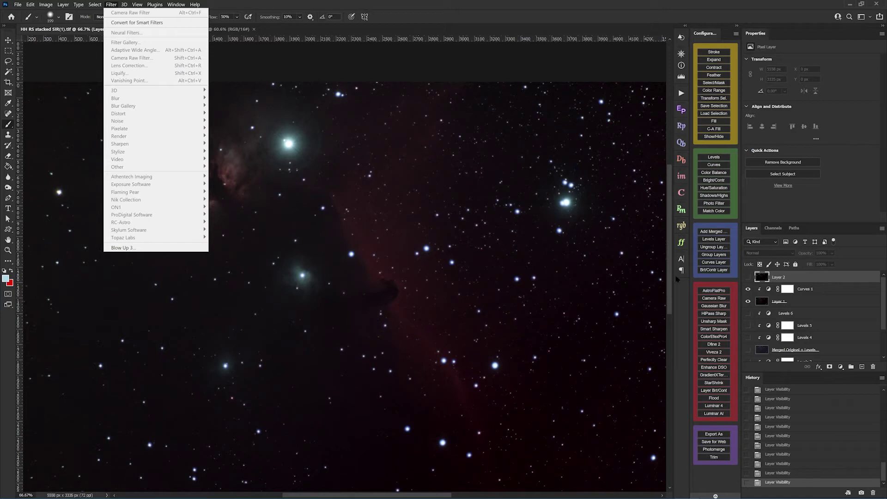
Step: Dismiss the menu, hide the Curves 1 adjustment and make Layer 1 the active layer
{"action": "left_click", "coordinate": [830, 284]}
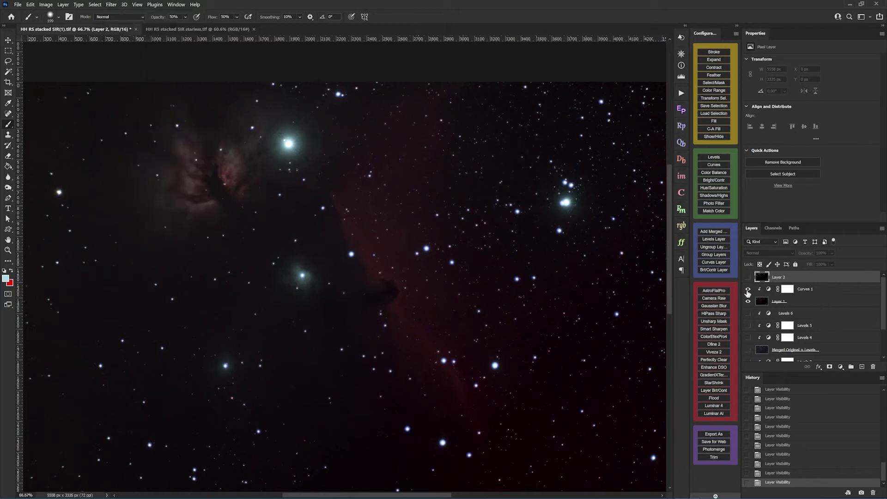
{"action": "left_click", "coordinate": [747, 290]}
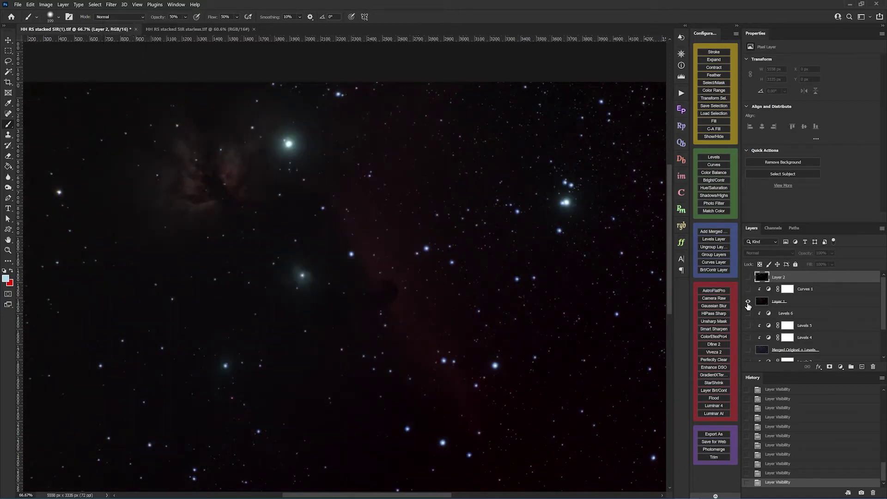
{"action": "left_click", "coordinate": [797, 305]}
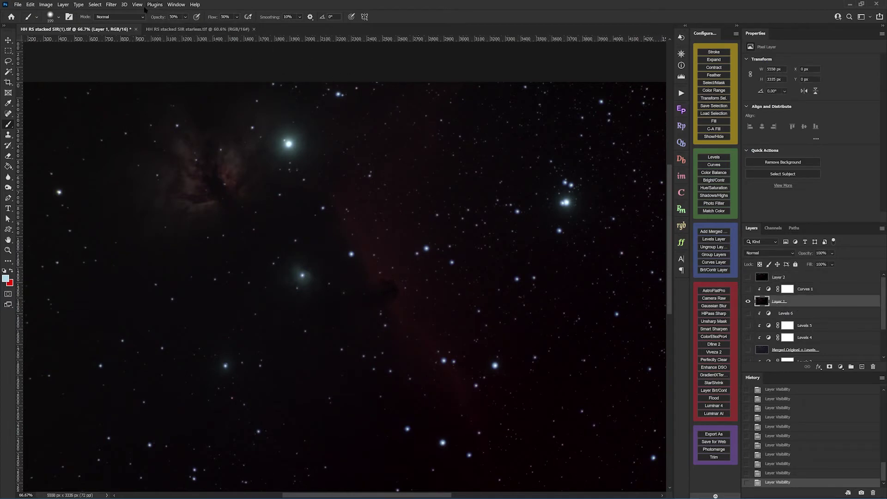
Step: Open Filter > RC-Astro > StarShrink on Layer 1
{"action": "left_click", "coordinate": [111, 5]}
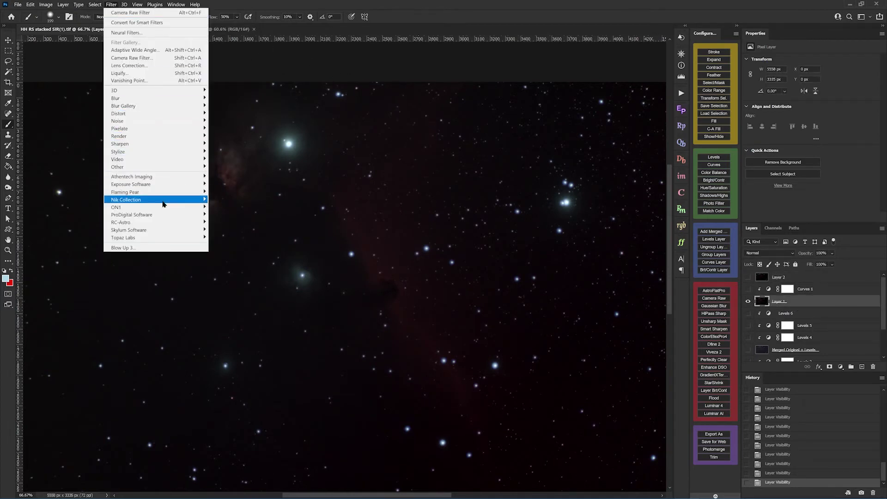
{"action": "mouse_move", "coordinate": [172, 223]}
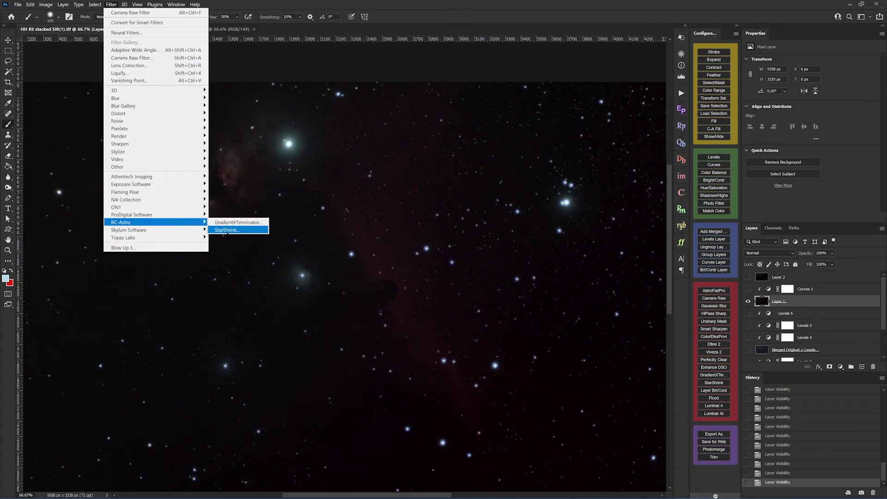
{"action": "left_click", "coordinate": [227, 229]}
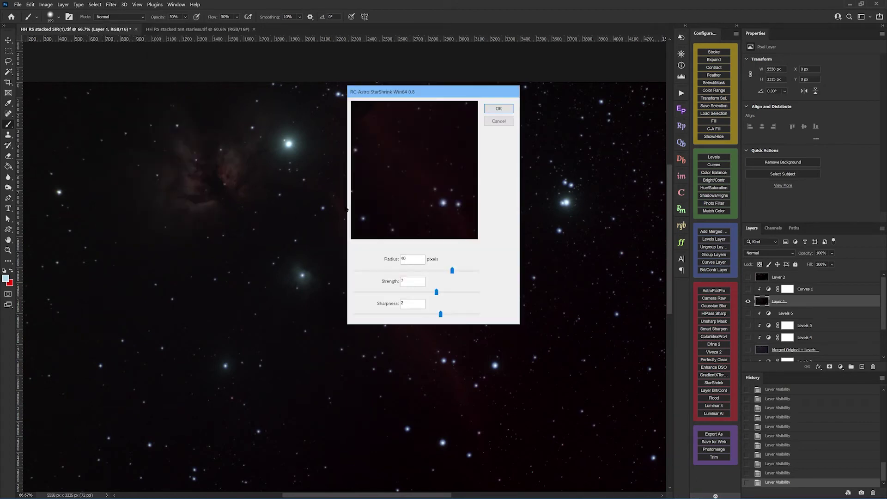
Step: Apply StarShrink to Layer 1 with Radius 48 pixels, Strength 10 and Sharpness 4
{"action": "left_click", "coordinate": [460, 269]}
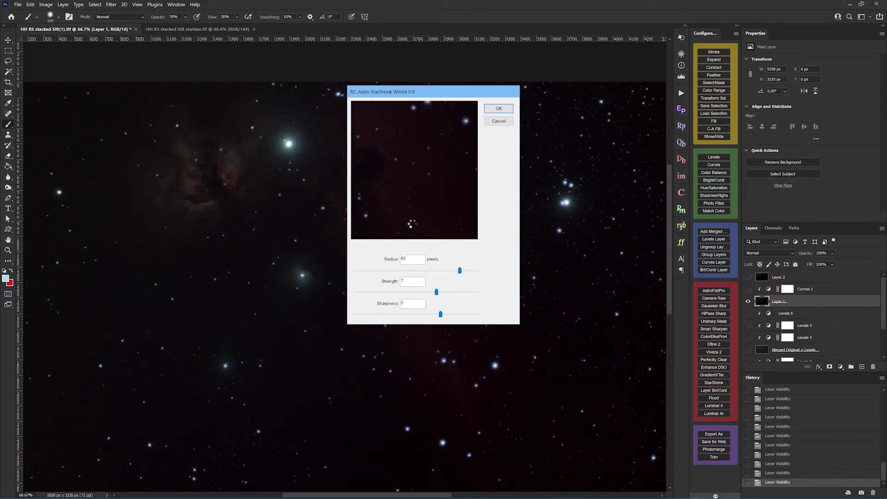
{"action": "left_click_drag", "start_coordinate": [406, 190], "coordinate": [402, 173]}
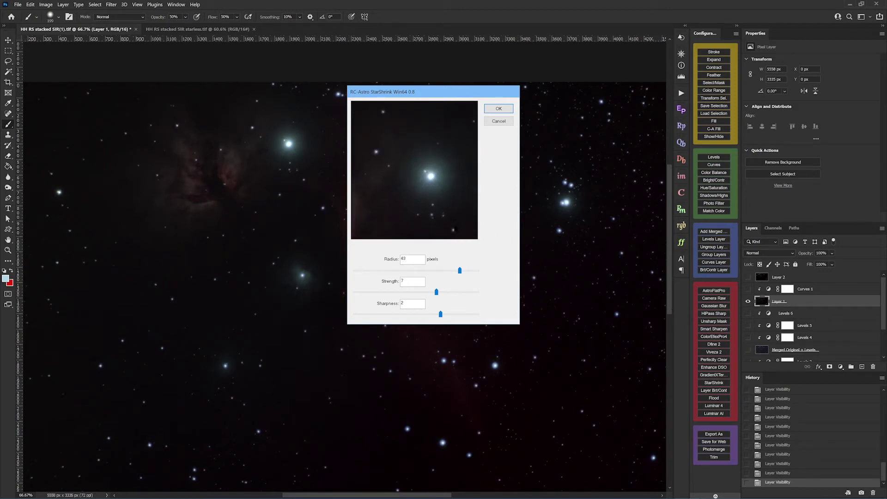
{"action": "left_click_drag", "start_coordinate": [462, 270], "coordinate": [474, 271]}
{"action": "left_click_drag", "start_coordinate": [436, 293], "coordinate": [473, 289]}
{"action": "mouse_move", "coordinate": [442, 315]}
{"action": "left_mouse_down"}
{"action": "mouse_move", "coordinate": [461, 316]}
{"action": "mouse_move", "coordinate": [451, 315]}
{"action": "left_mouse_up"}
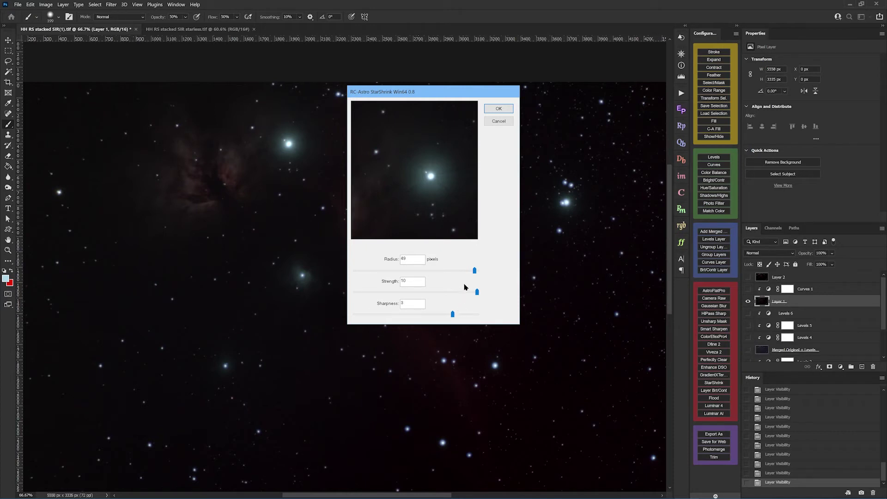
{"action": "mouse_move", "coordinate": [474, 272]}
{"action": "left_mouse_down"}
{"action": "mouse_move", "coordinate": [451, 272]}
{"action": "mouse_move", "coordinate": [492, 274]}
{"action": "mouse_move", "coordinate": [473, 274]}
{"action": "left_mouse_up"}
{"action": "left_click_drag", "start_coordinate": [473, 273], "coordinate": [471, 273]}
{"action": "left_click_drag", "start_coordinate": [453, 316], "coordinate": [463, 305]}
{"action": "left_click", "coordinate": [498, 109]}
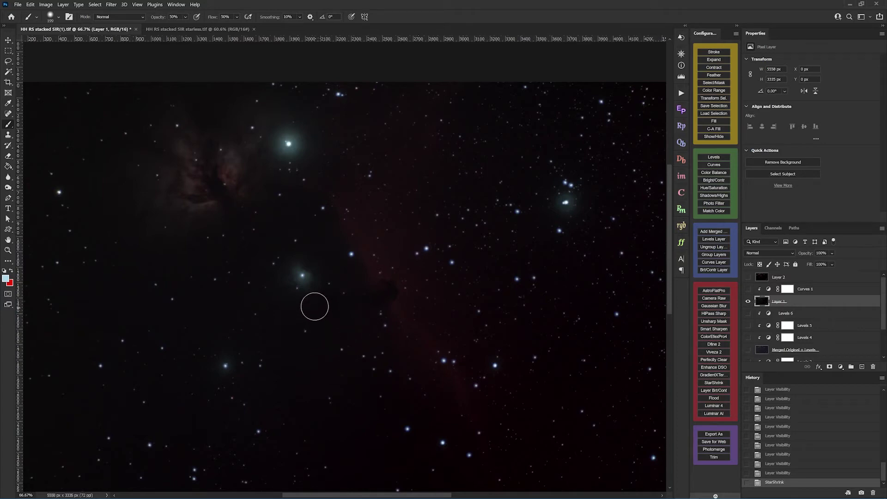
Step: Step back in History to the last Layer Visibility state before StarShrink
{"action": "scroll", "coordinate": [456, 302], "scroll_direction": "down", "scroll_amount": 1}
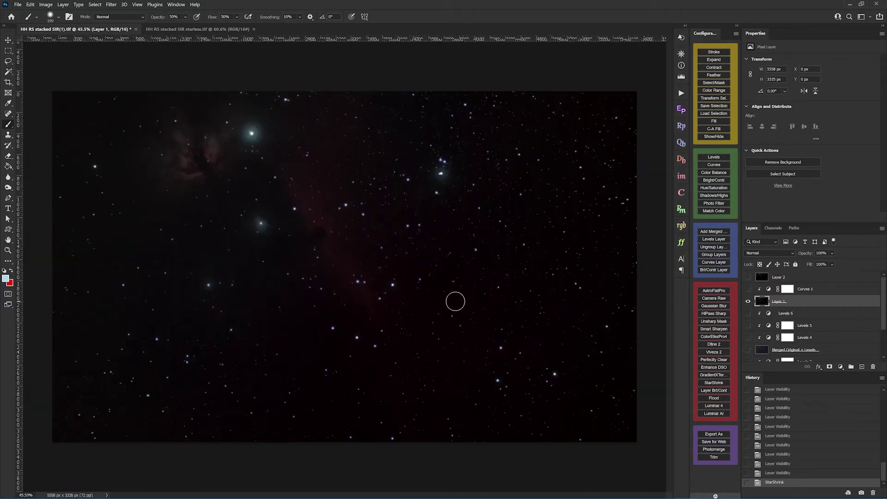
{"action": "scroll", "coordinate": [429, 292], "scroll_direction": "down", "scroll_amount": 2}
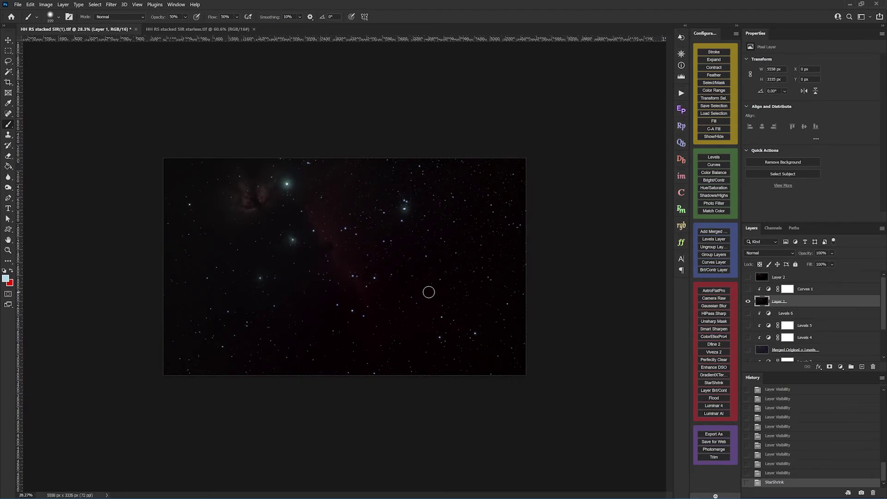
{"action": "scroll", "coordinate": [427, 291], "scroll_direction": "up", "scroll_amount": 3}
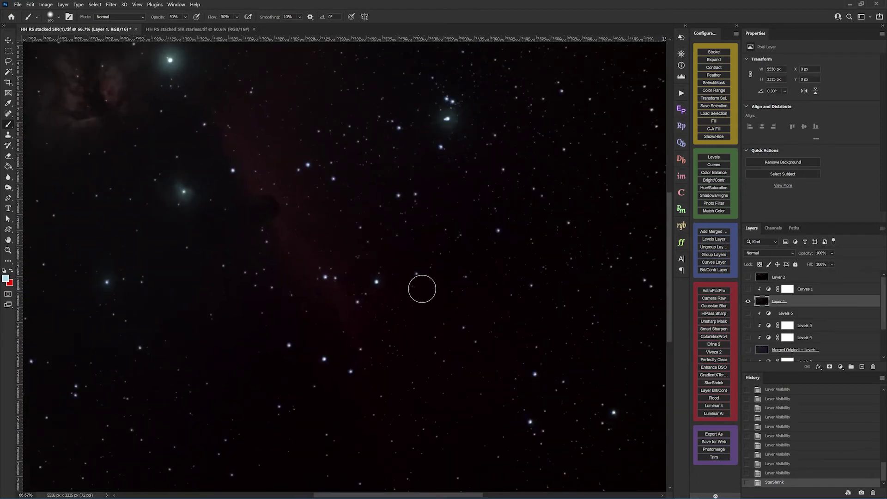
{"action": "scroll", "coordinate": [418, 289], "scroll_direction": "down", "scroll_amount": 1}
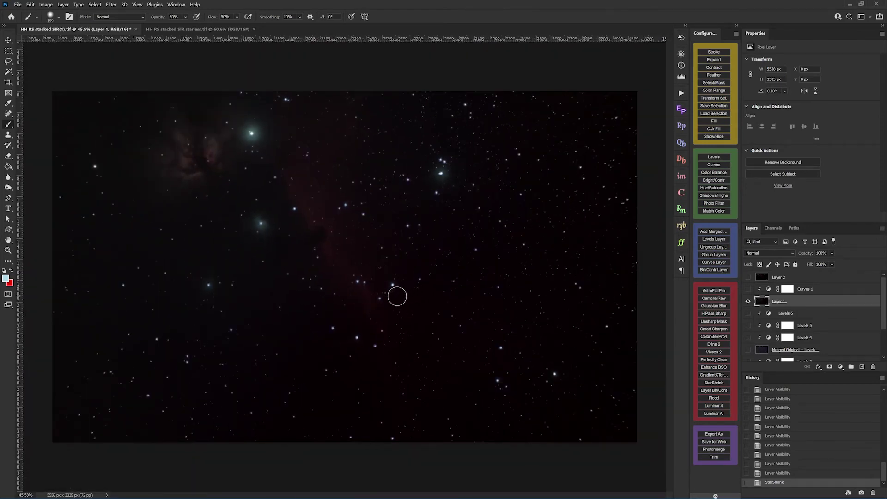
{"action": "scroll", "coordinate": [395, 294], "scroll_direction": "down", "scroll_amount": 1}
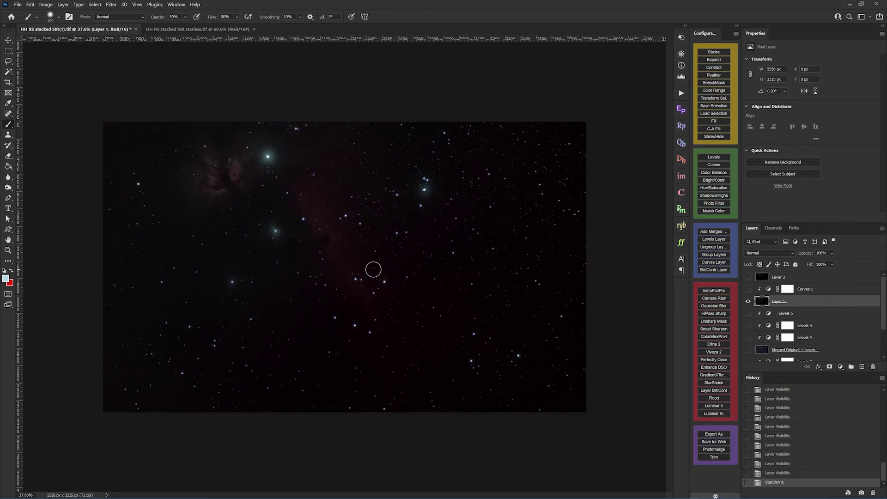
{"action": "scroll", "coordinate": [360, 266], "scroll_direction": "up", "scroll_amount": 1}
{"action": "scroll", "coordinate": [354, 266], "scroll_direction": "up", "scroll_amount": 3}
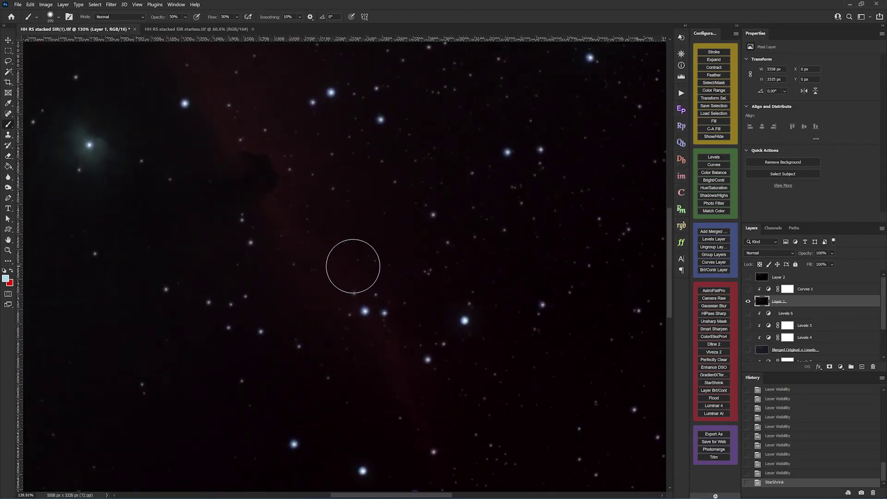
{"action": "scroll", "coordinate": [353, 266], "scroll_direction": "down", "scroll_amount": 1}
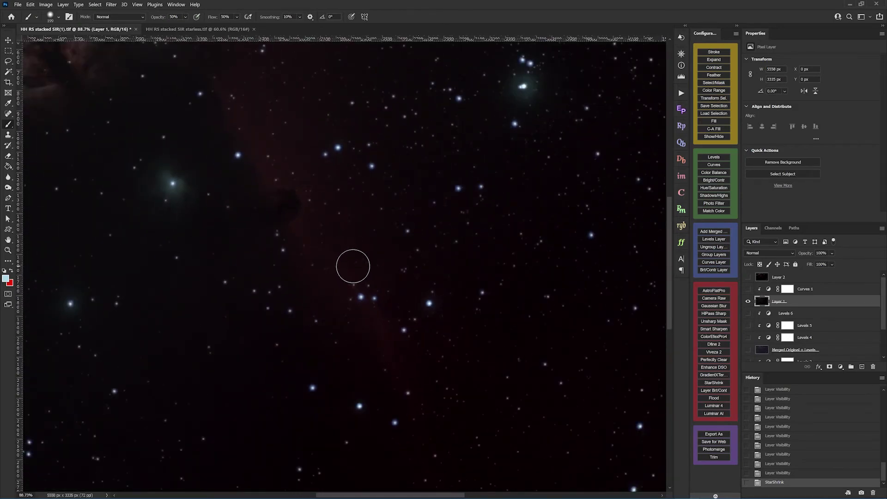
{"action": "scroll", "coordinate": [355, 267], "scroll_direction": "down", "scroll_amount": 1}
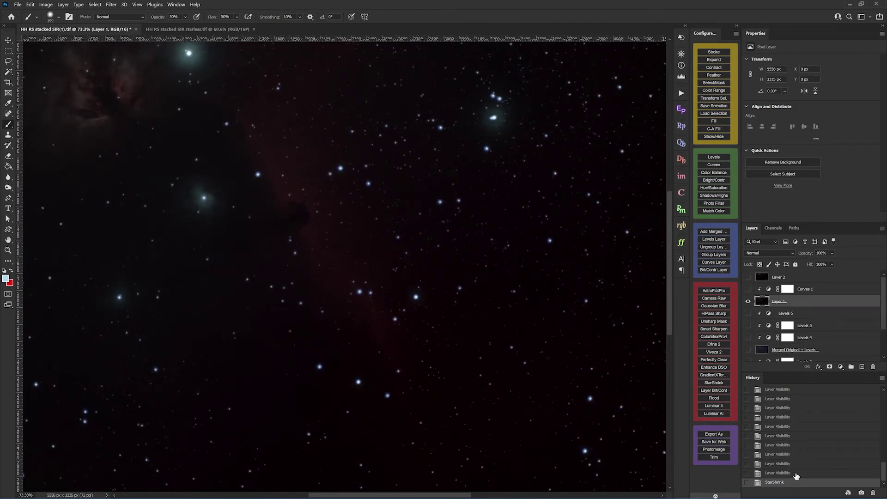
{"action": "left_click", "coordinate": [795, 474]}
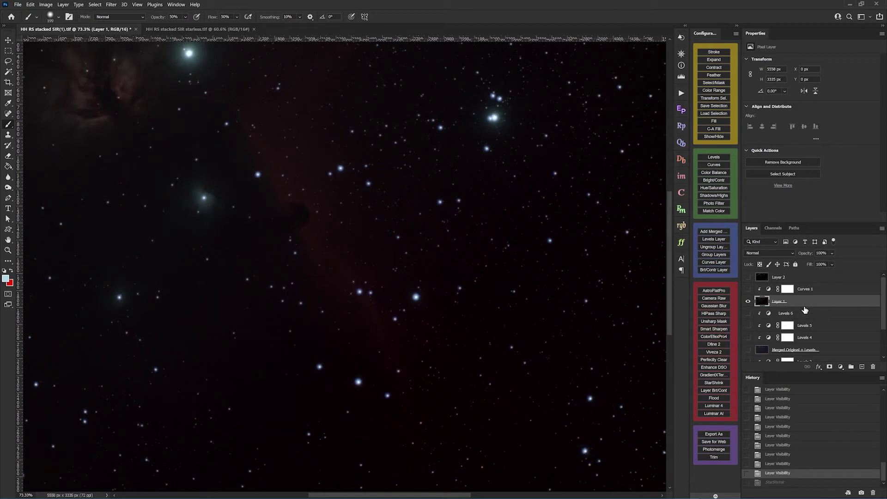
Step: Duplicate Layer 1 and apply StarShrink to the new Layer 1 copy
{"action": "right_click", "coordinate": [799, 304]}
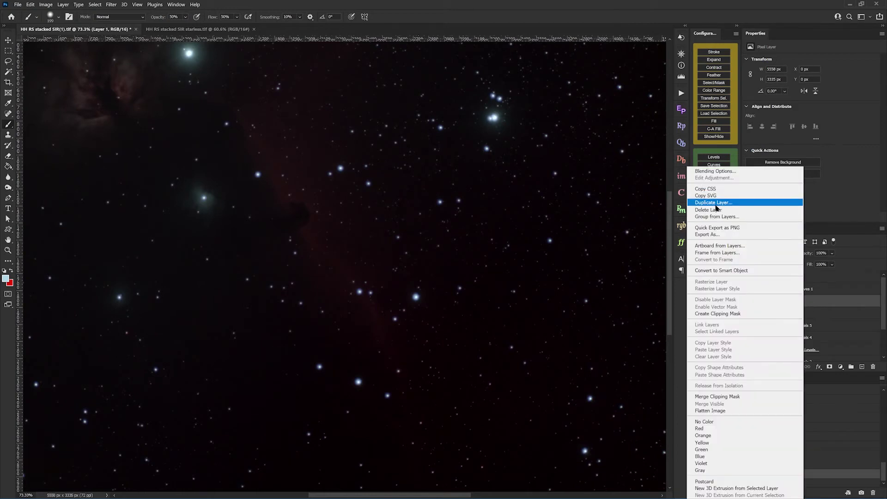
{"action": "left_click", "coordinate": [714, 203]}
{"action": "left_click", "coordinate": [511, 146]}
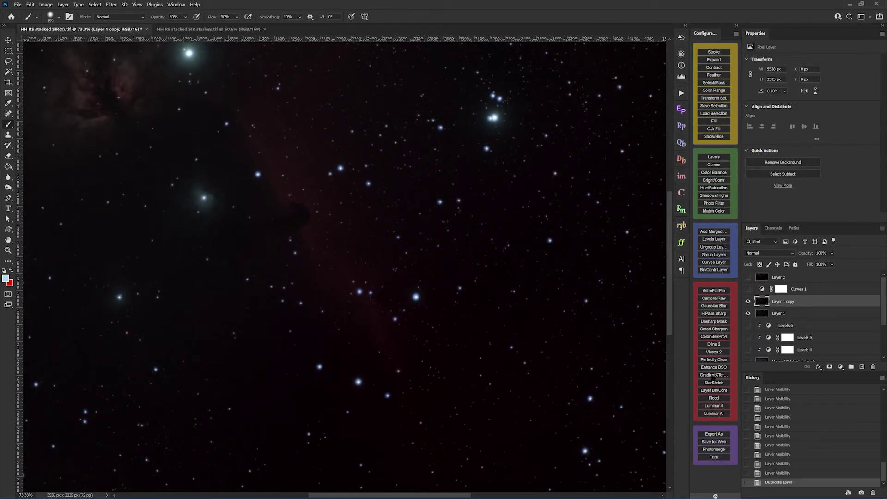
{"action": "left_click", "coordinate": [713, 383]}
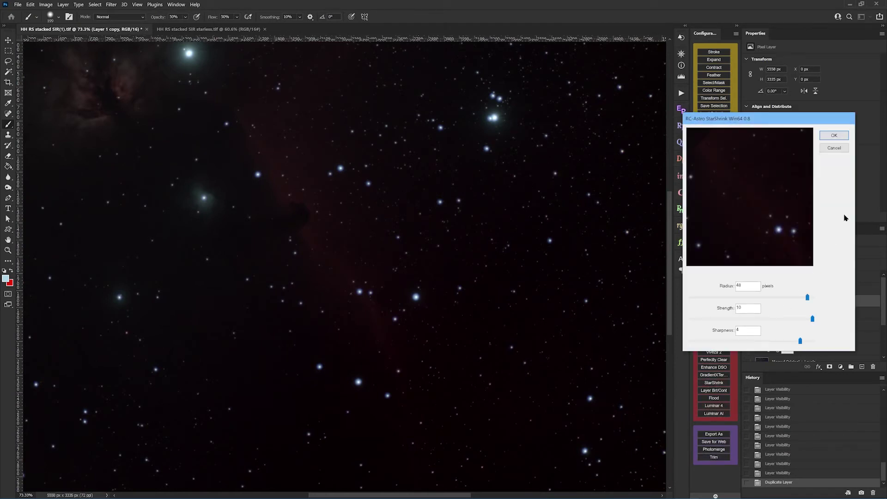
{"action": "left_click", "coordinate": [830, 137]}
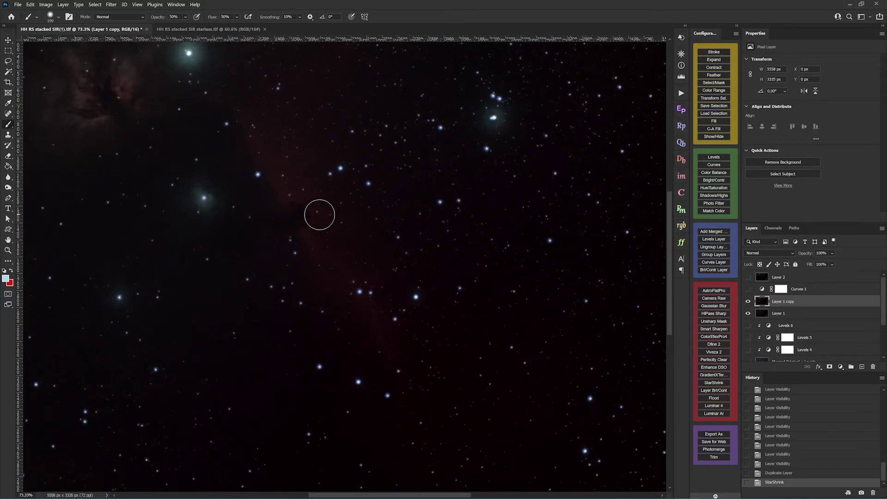
Step: Toggle Layer 1 copy's visibility to compare against the original, leaving it hidden
{"action": "scroll", "coordinate": [313, 213], "scroll_direction": "down", "scroll_amount": 3}
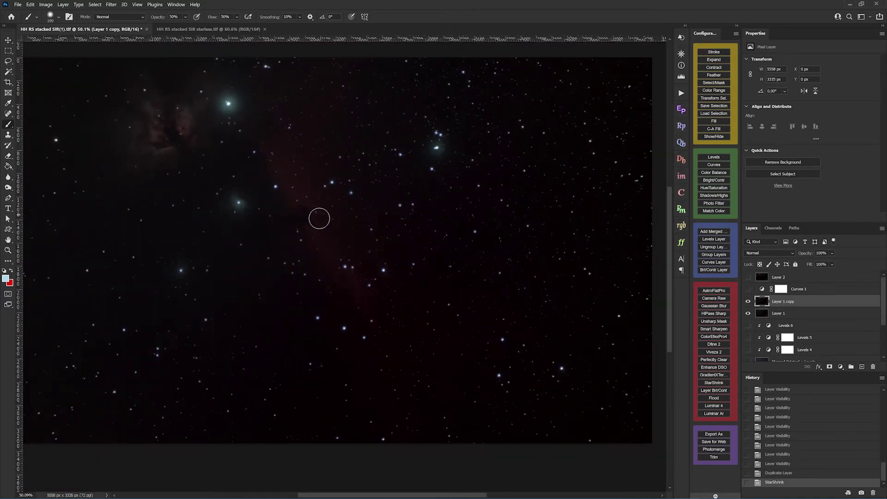
{"action": "left_click", "coordinate": [748, 302]}
{"action": "left_click", "coordinate": [748, 301]}
{"action": "left_click", "coordinate": [748, 302]}
{"action": "left_click", "coordinate": [748, 302]}
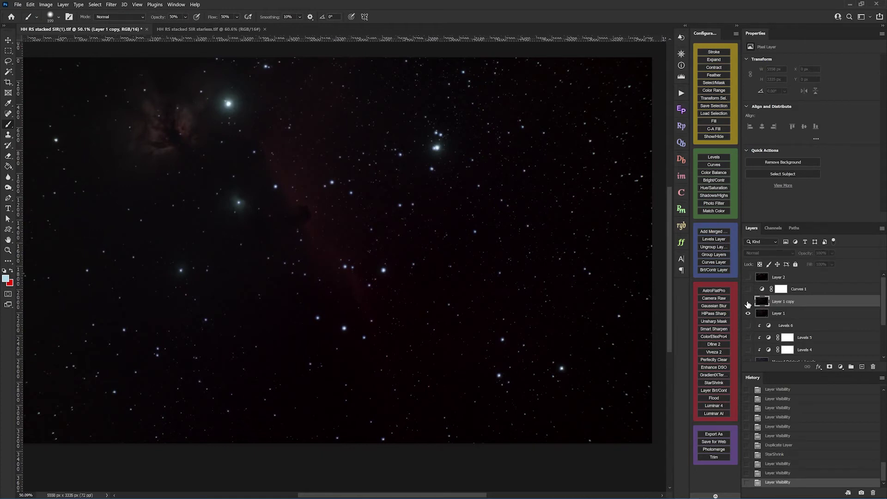
Step: Duplicate Layer 1 again to create Layer 1 copy 2 above the original
{"action": "right_click", "coordinate": [779, 314]}
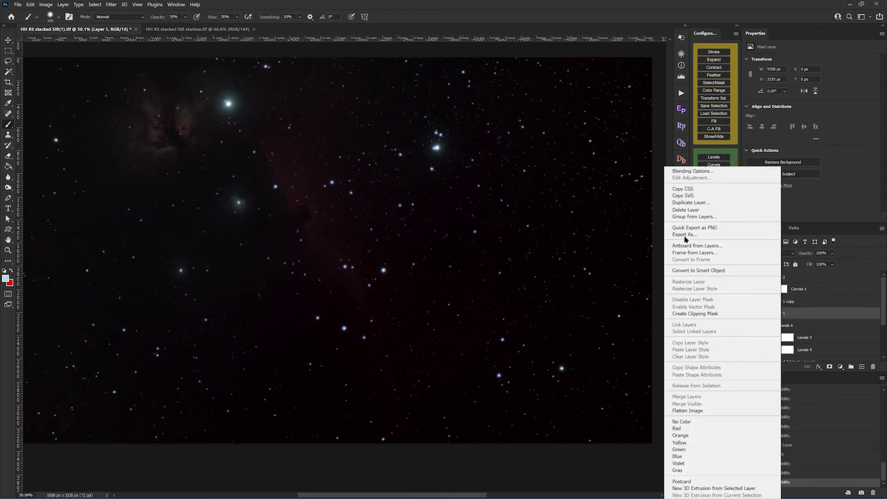
{"action": "left_click", "coordinate": [685, 204]}
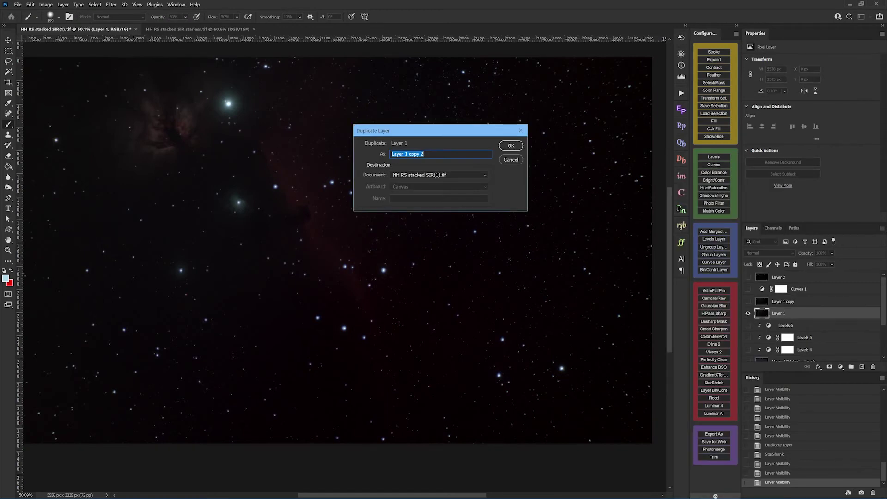
{"action": "left_click", "coordinate": [510, 145]}
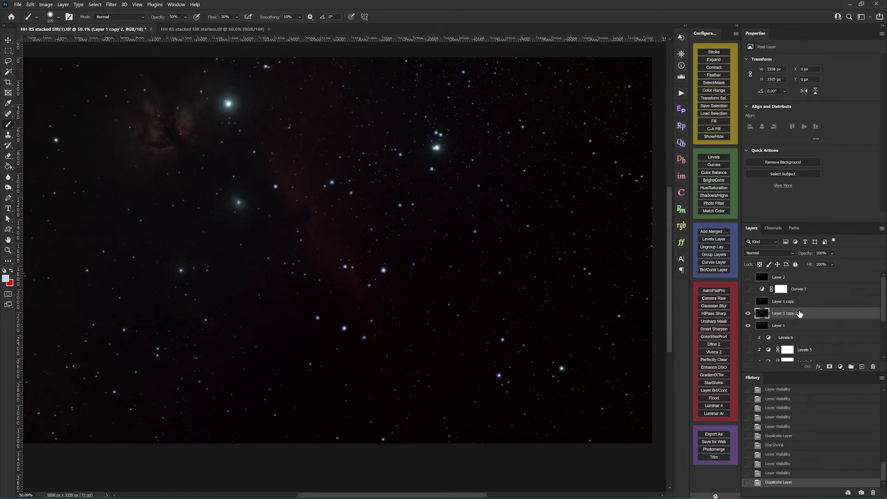
{"action": "left_click", "coordinate": [112, 4]}
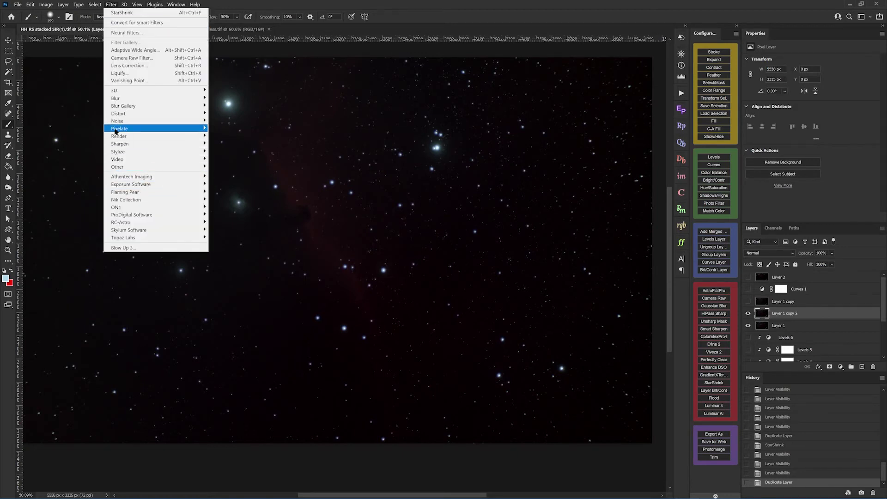
{"action": "mouse_move", "coordinate": [93, 6]}
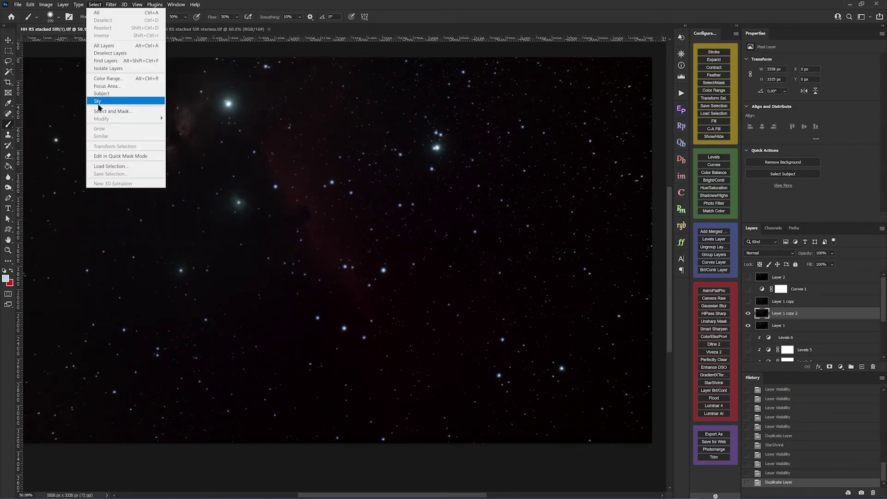
Step: Select the stars with Color Range set to Highlights, Fuzziness 38 and Range 85
{"action": "left_click", "coordinate": [110, 78]}
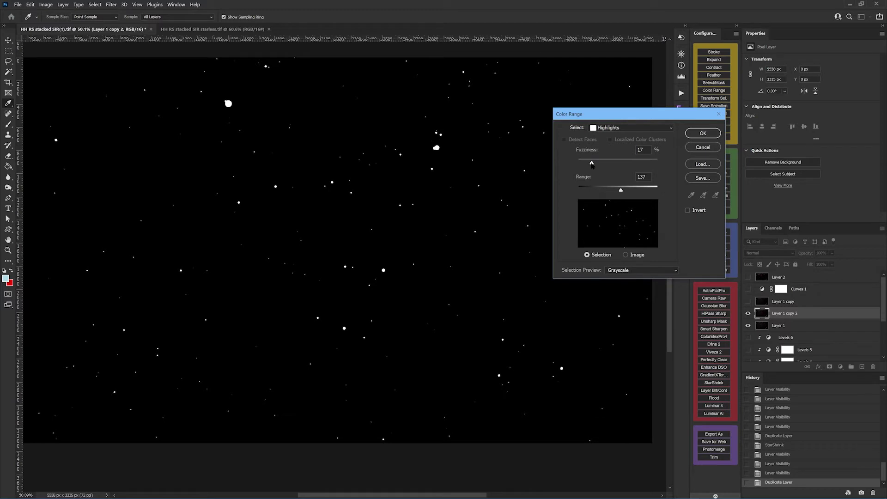
{"action": "left_click_drag", "start_coordinate": [591, 164], "coordinate": [604, 191]}
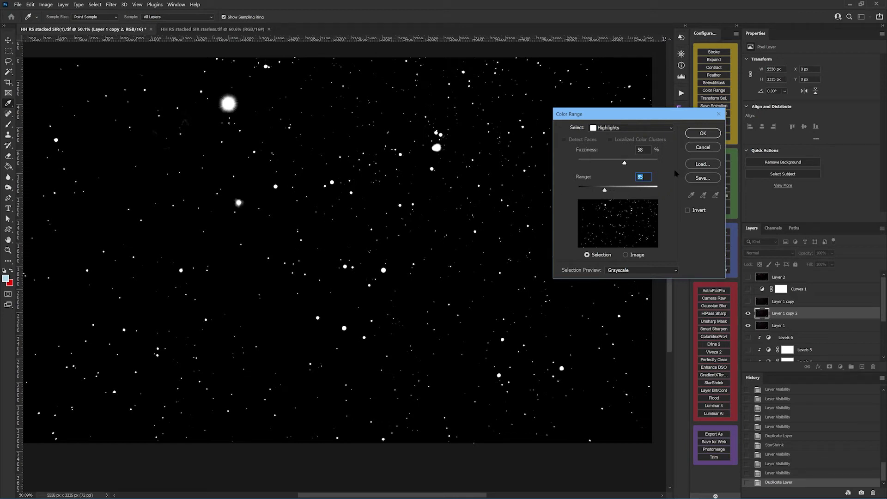
{"action": "left_click", "coordinate": [703, 133]}
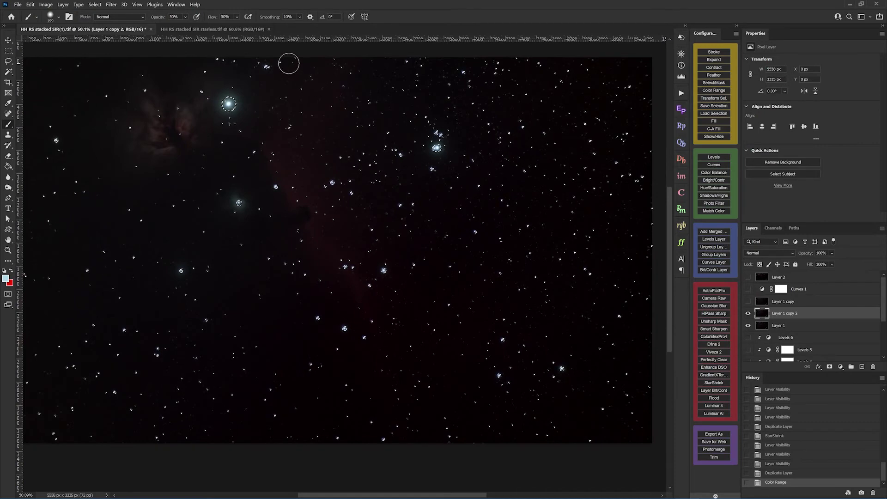
Step: Expand the star selection by 5 pixels
{"action": "left_click", "coordinate": [95, 4]}
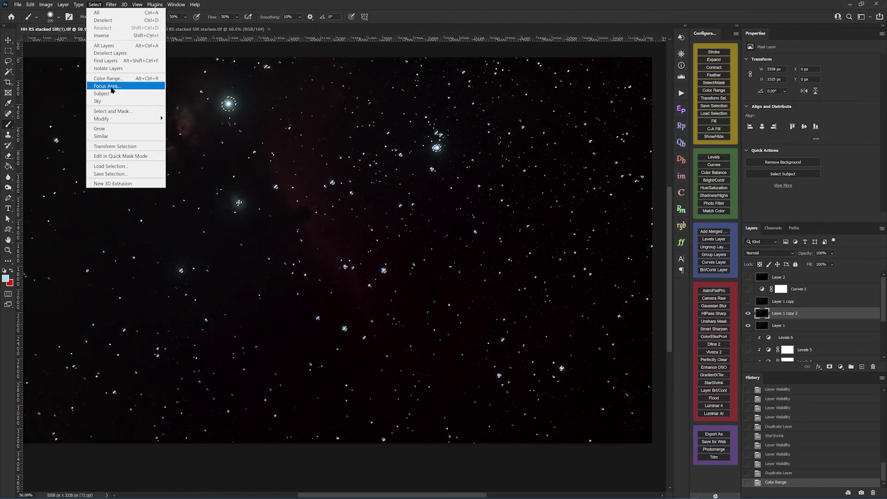
{"action": "mouse_move", "coordinate": [118, 119]}
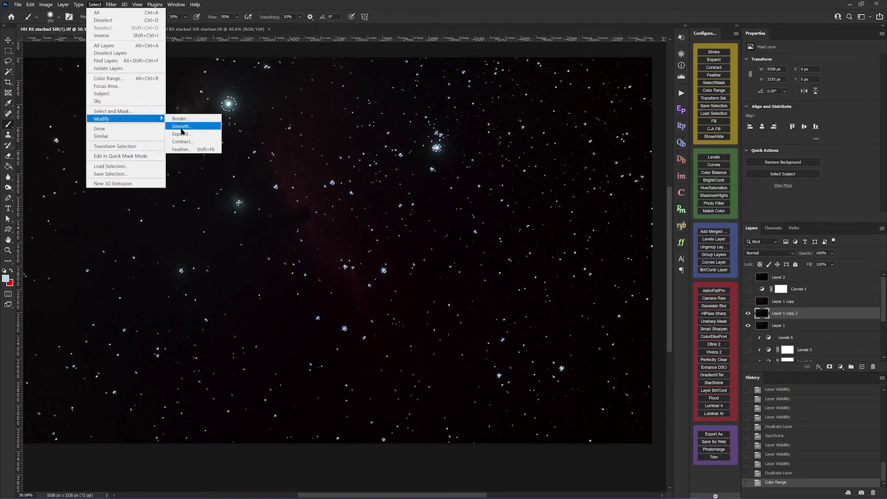
{"action": "left_click", "coordinate": [180, 134]}
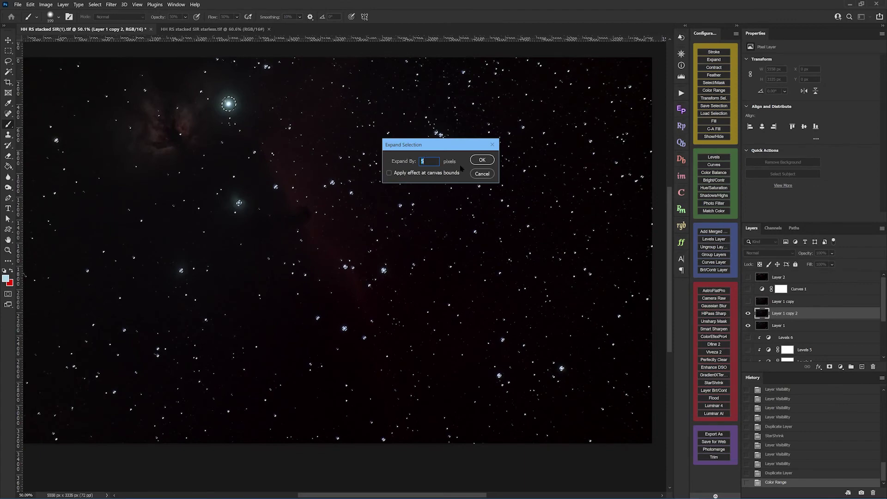
{"action": "left_click", "coordinate": [481, 160]}
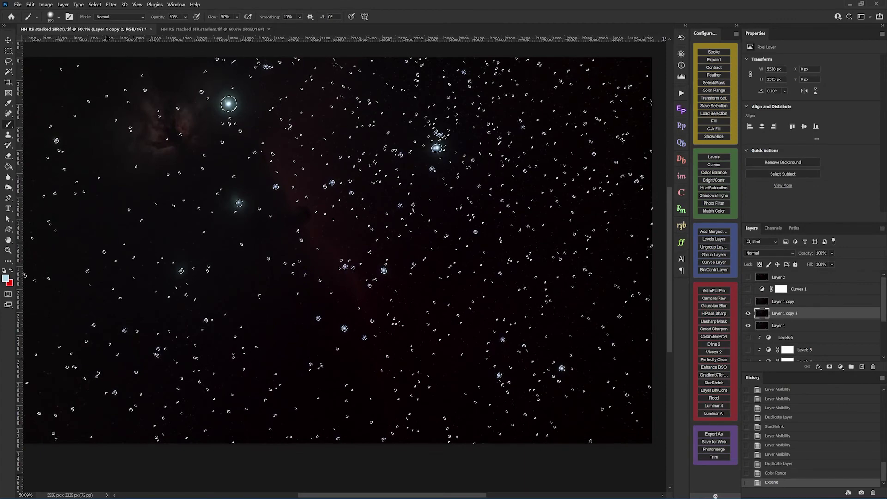
Step: Feather the star selection by 2.5 pixels
{"action": "left_click", "coordinate": [95, 5]}
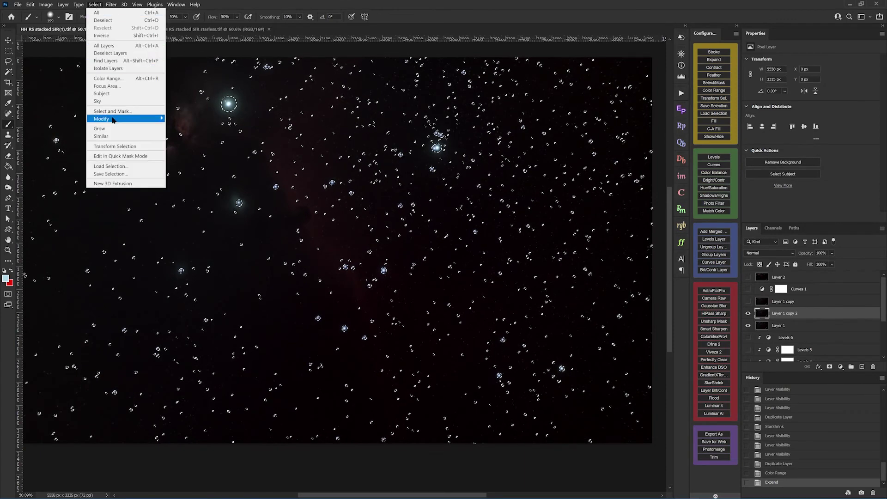
{"action": "mouse_move", "coordinate": [131, 118]}
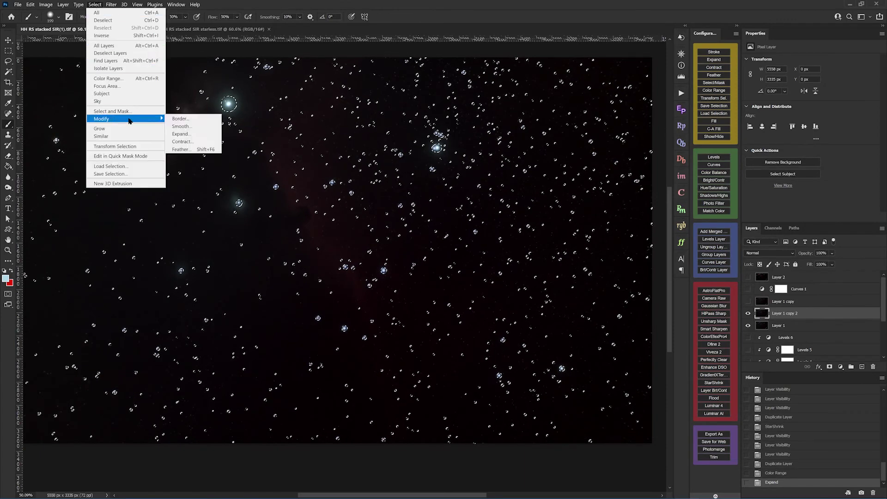
{"action": "left_click", "coordinate": [181, 149]}
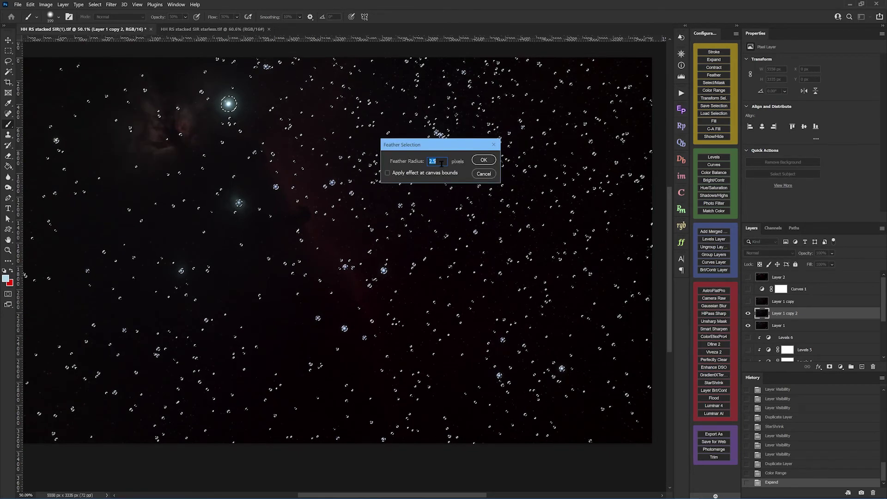
{"action": "key", "text": "Return"}
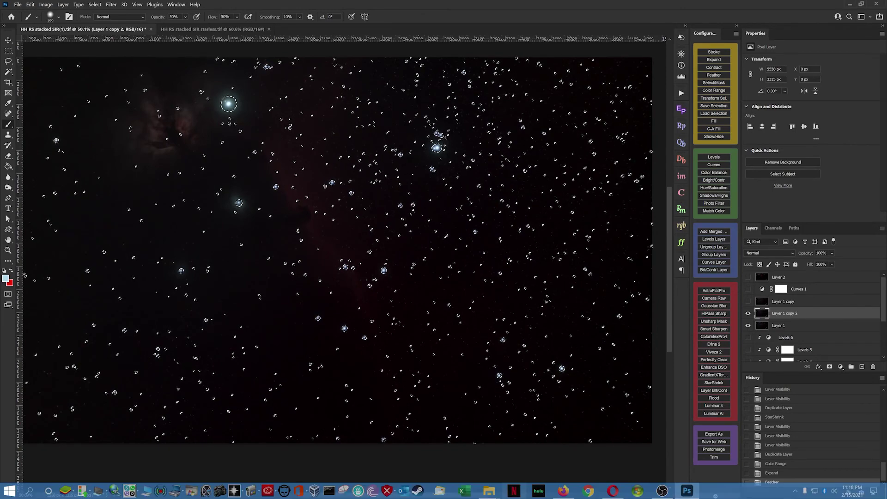
Step: Dismiss the stray program list and toggle the star selection outlines with Ctrl+H
{"action": "left_click", "coordinate": [443, 495]}
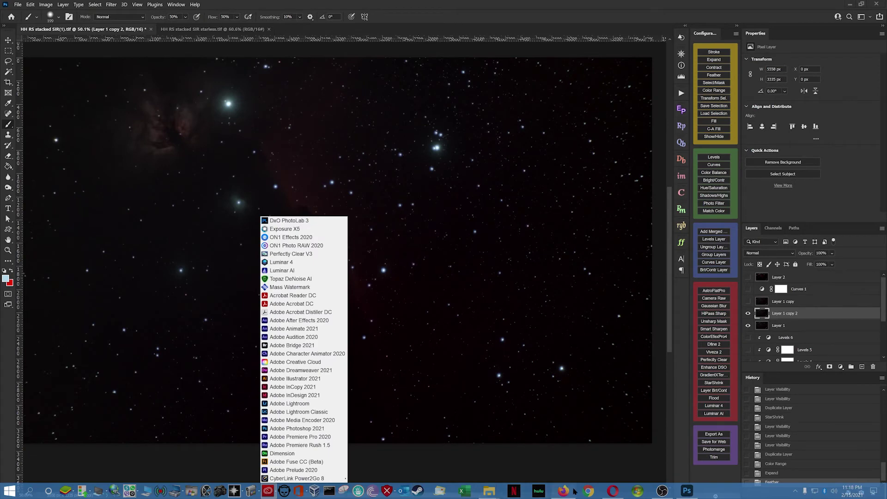
{"action": "key", "text": "Escape"}
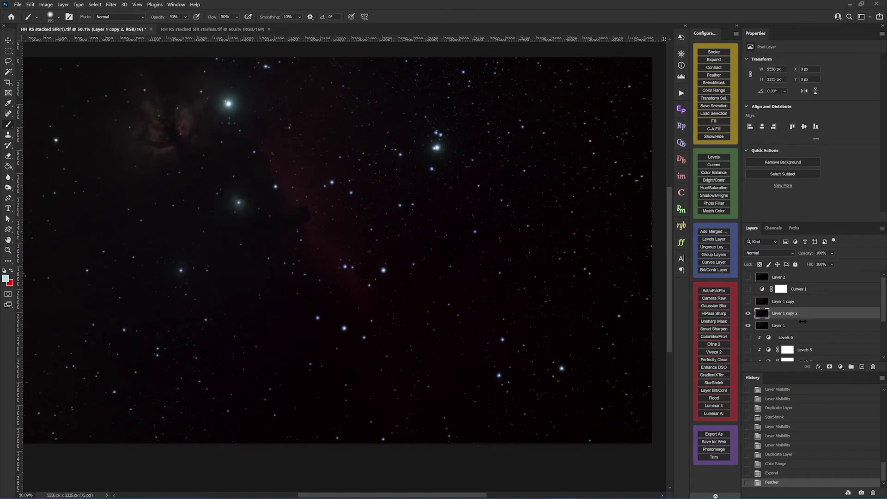
{"action": "key", "text": "ctrl+h"}
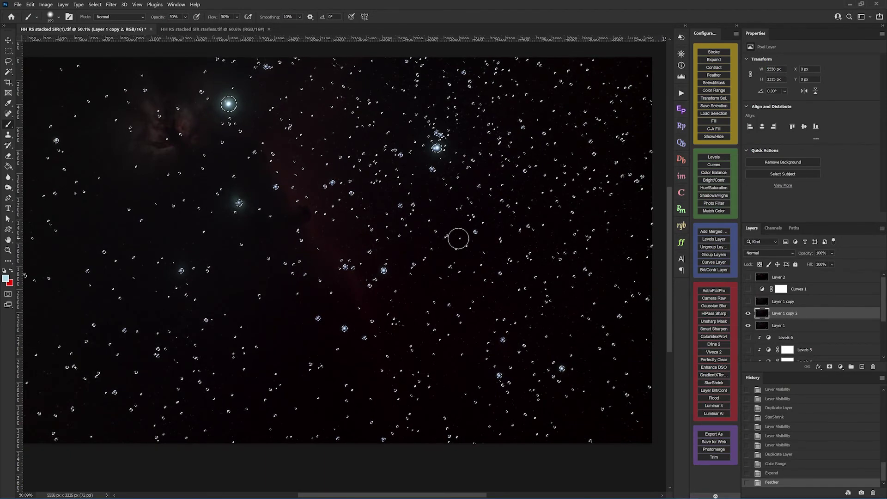
{"action": "key", "text": "ctrl+h"}
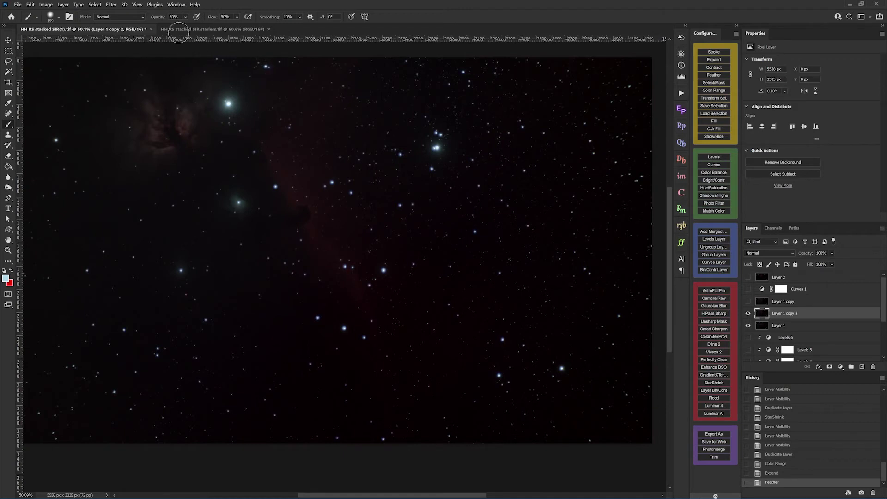
{"action": "left_click", "coordinate": [109, 5]}
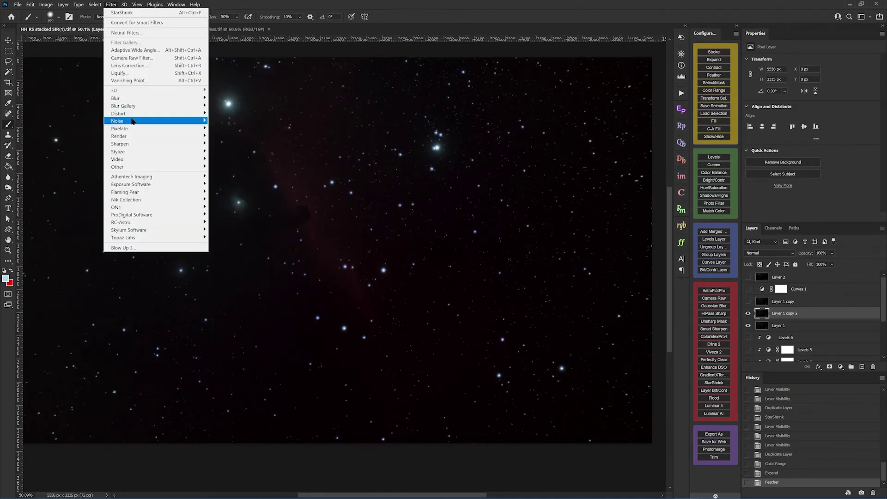
{"action": "mouse_move", "coordinate": [186, 167]}
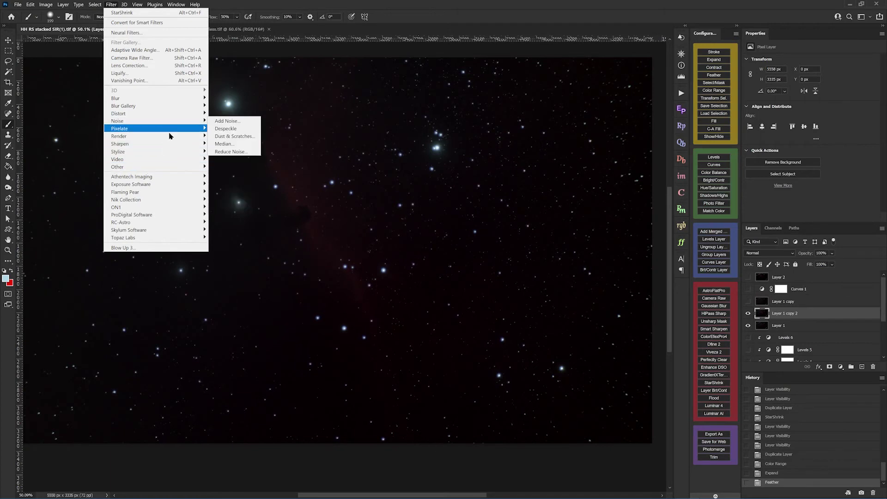
{"action": "mouse_move", "coordinate": [180, 122]}
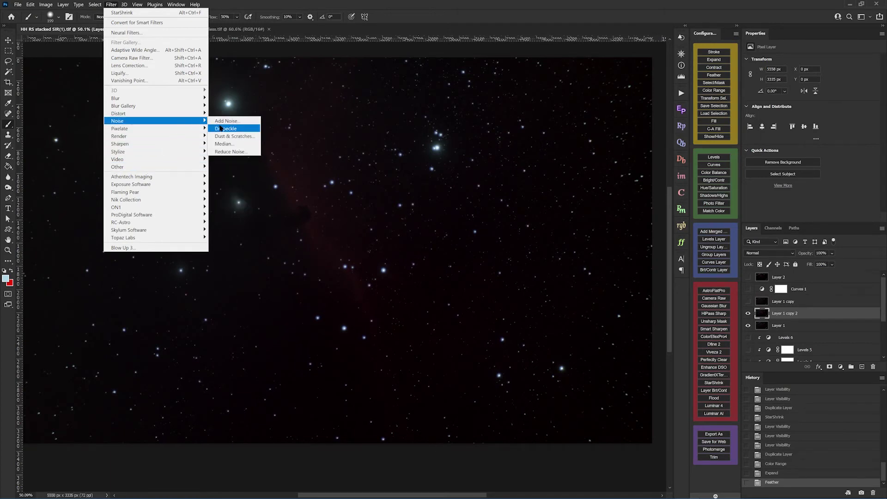
{"action": "left_click", "coordinate": [224, 145]}
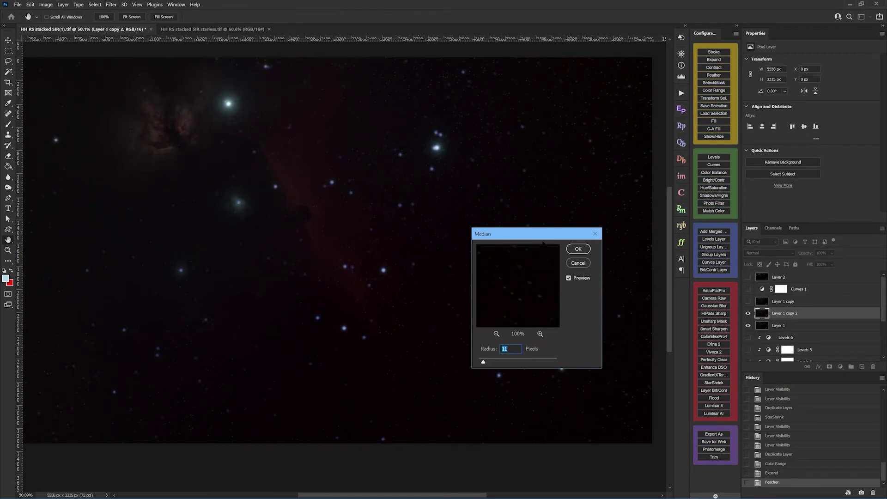
{"action": "left_click_drag", "start_coordinate": [523, 235], "coordinate": [772, 212]}
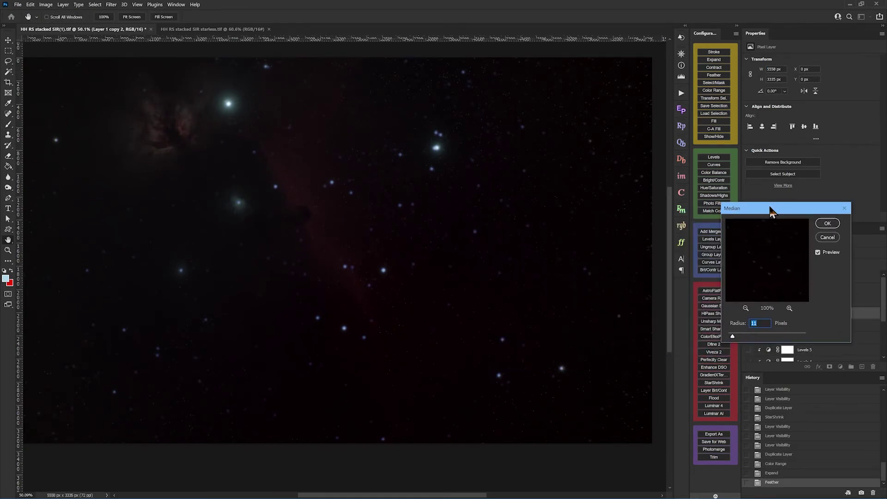
{"action": "left_click_drag", "start_coordinate": [732, 337], "coordinate": [728, 337]}
{"action": "left_click_drag", "start_coordinate": [729, 336], "coordinate": [731, 338]}
{"action": "left_click", "coordinate": [817, 253]}
{"action": "left_click", "coordinate": [817, 252]}
{"action": "left_click_drag", "start_coordinate": [729, 336], "coordinate": [729, 337]}
{"action": "left_click", "coordinate": [827, 238]}
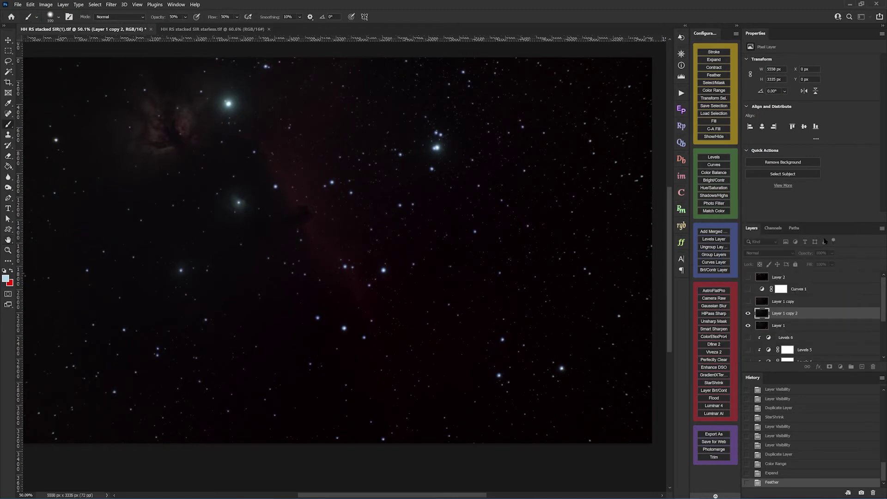
Step: Show Layer 1, compare Layer 1 copy on and off, then delete Layer 1 copy 2
{"action": "left_click", "coordinate": [748, 325]}
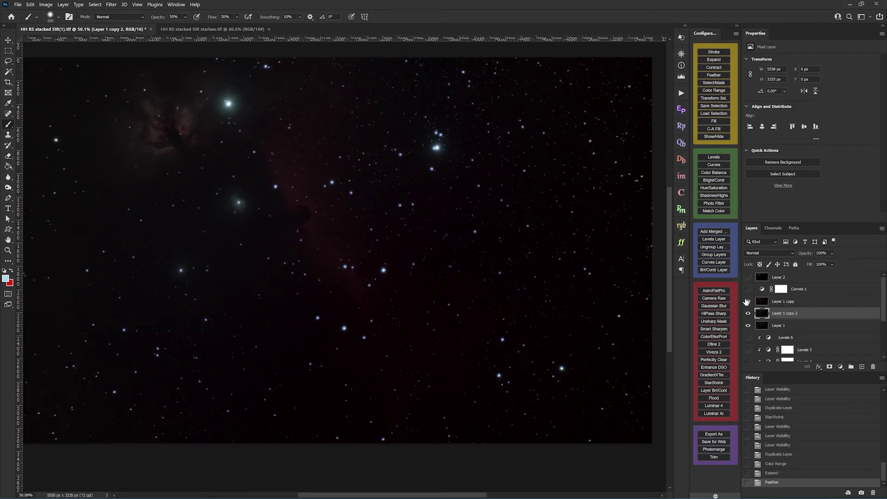
{"action": "left_click", "coordinate": [746, 302]}
{"action": "left_click", "coordinate": [746, 302]}
{"action": "left_click", "coordinate": [746, 301]}
{"action": "left_click", "coordinate": [746, 302]}
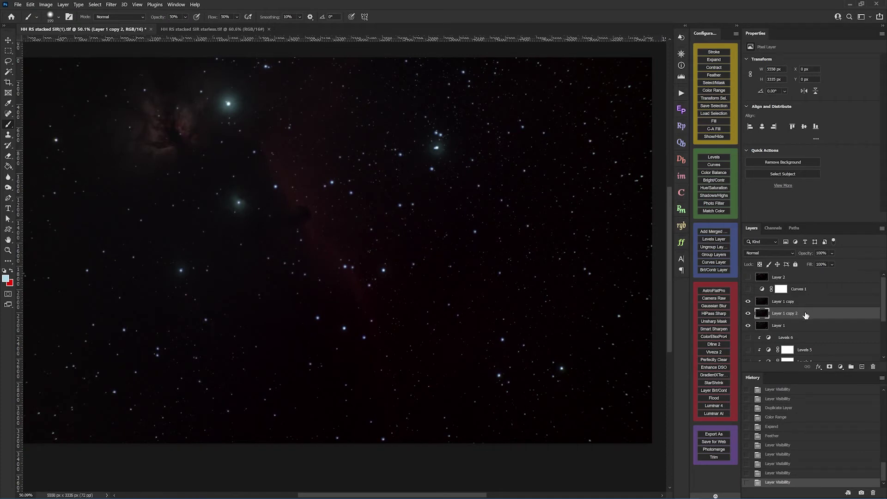
{"action": "left_click_drag", "start_coordinate": [805, 314], "coordinate": [872, 366]}
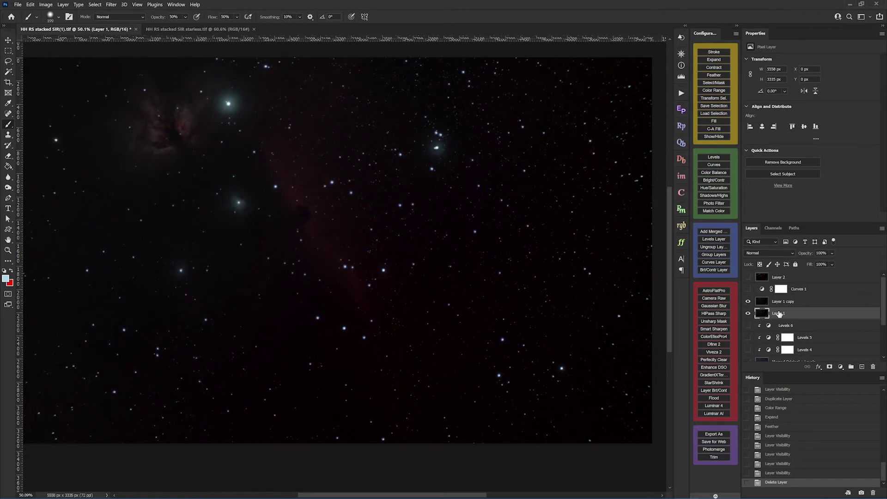
Step: Make Layer 1 copy the active layer in the Layers panel
{"action": "left_click", "coordinate": [791, 302]}
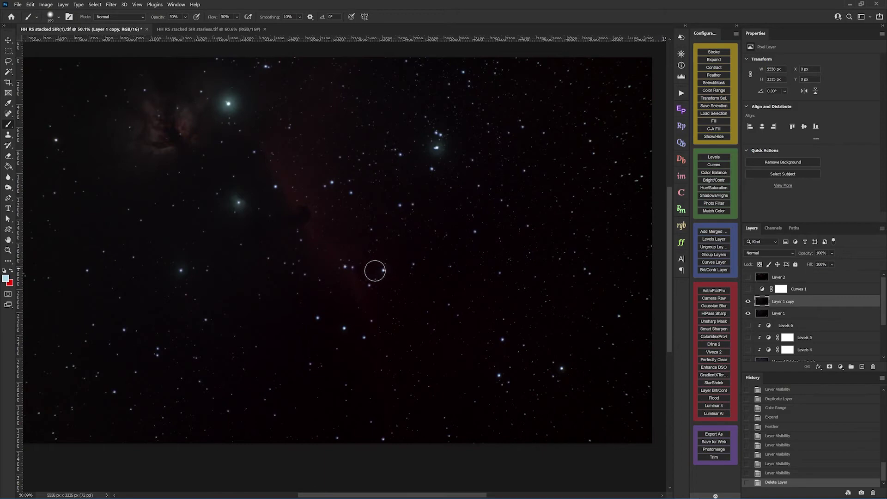
{"action": "scroll", "coordinate": [376, 267], "scroll_direction": "up", "scroll_amount": 5}
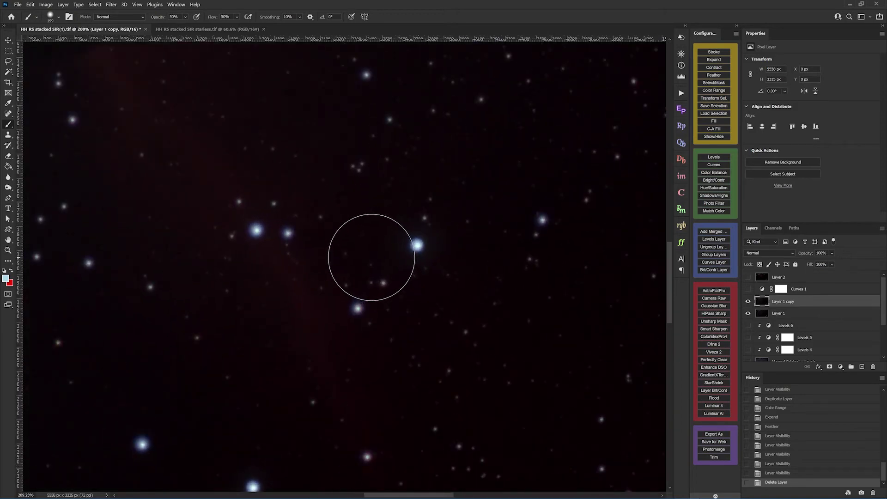
{"action": "scroll", "coordinate": [371, 261], "scroll_direction": "down", "scroll_amount": 2}
{"action": "scroll", "coordinate": [372, 257], "scroll_direction": "down", "scroll_amount": 5}
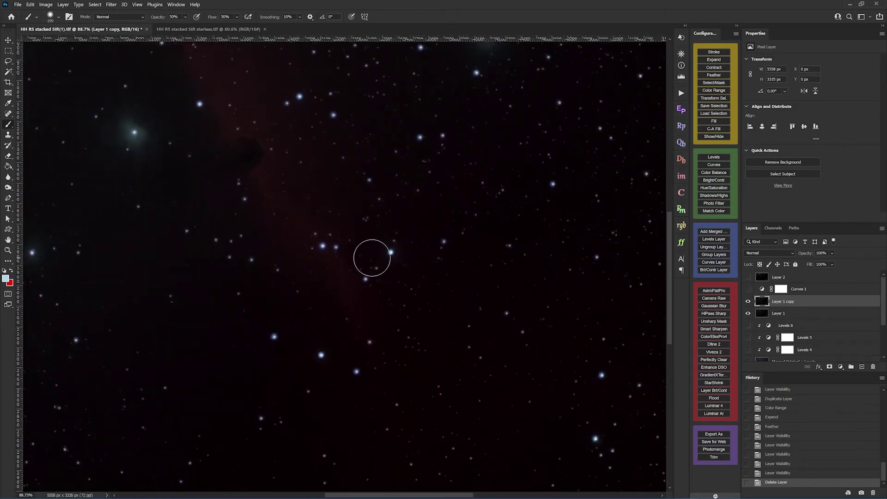
{"action": "scroll", "coordinate": [371, 257], "scroll_direction": "down", "scroll_amount": 2}
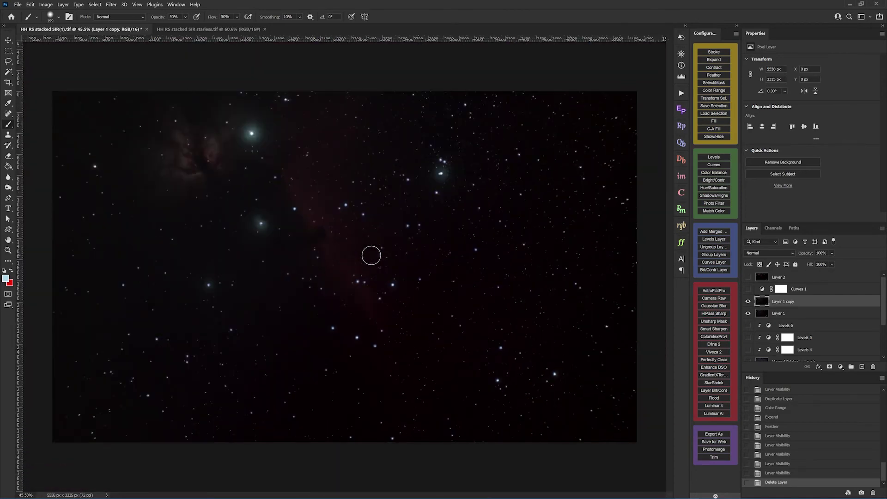
Step: Compare the image with and without Curves 1, leave it visible, and target its layer mask
{"action": "left_click", "coordinate": [748, 289]}
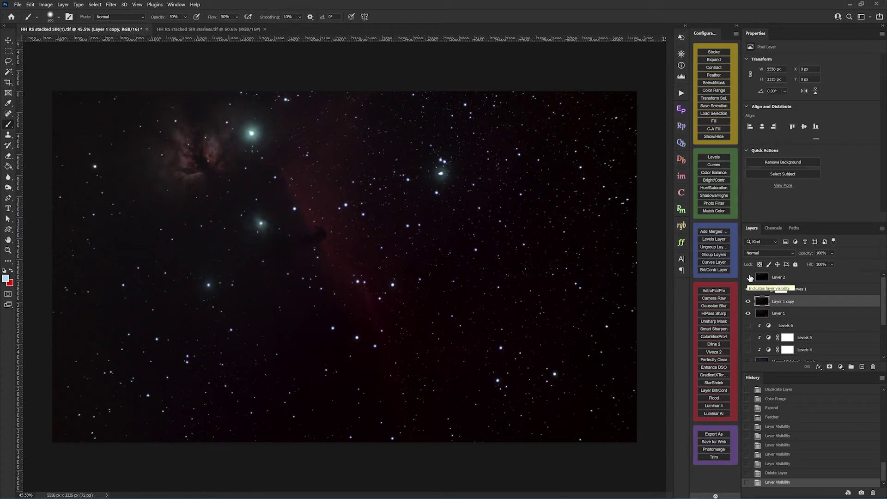
{"action": "left_click", "coordinate": [747, 289]}
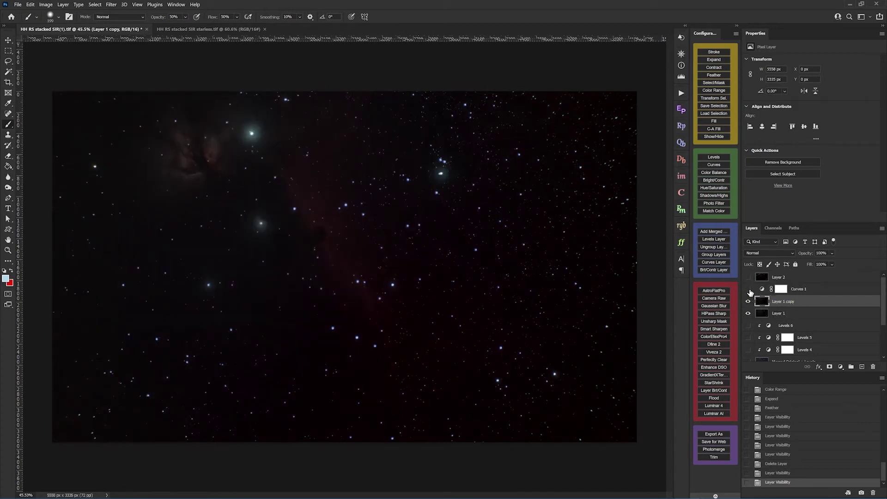
{"action": "left_click", "coordinate": [748, 289]}
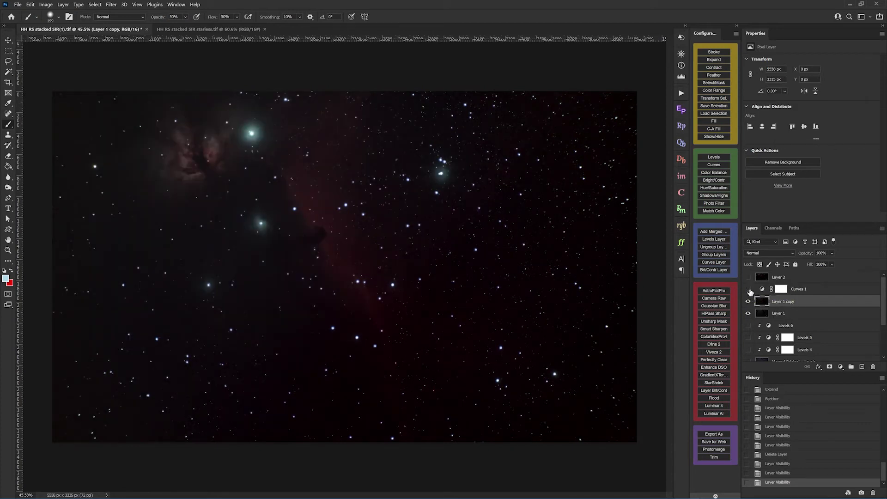
{"action": "left_click", "coordinate": [748, 289]}
{"action": "left_click", "coordinate": [748, 290]}
{"action": "left_click", "coordinate": [748, 289]}
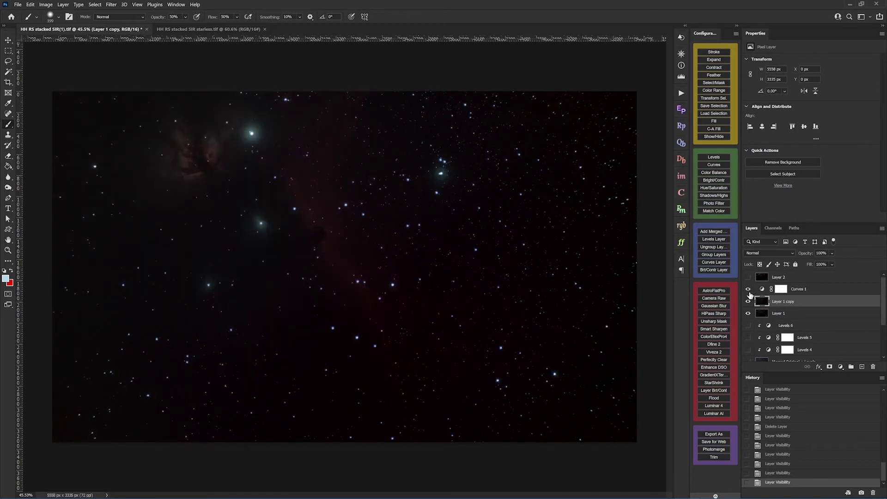
{"action": "left_click", "coordinate": [748, 290]}
{"action": "left_click", "coordinate": [748, 290]}
{"action": "left_click", "coordinate": [748, 291]}
{"action": "left_click", "coordinate": [748, 291]}
{"action": "left_click", "coordinate": [748, 289]}
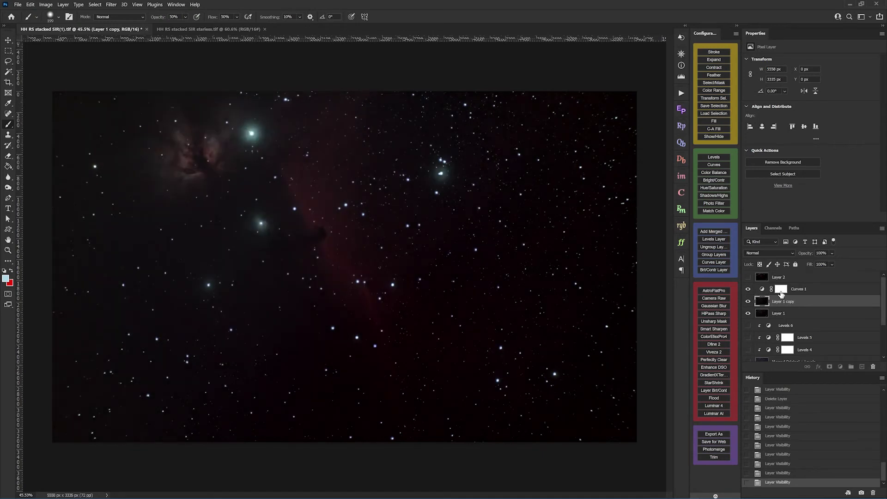
{"action": "left_click", "coordinate": [780, 289]}
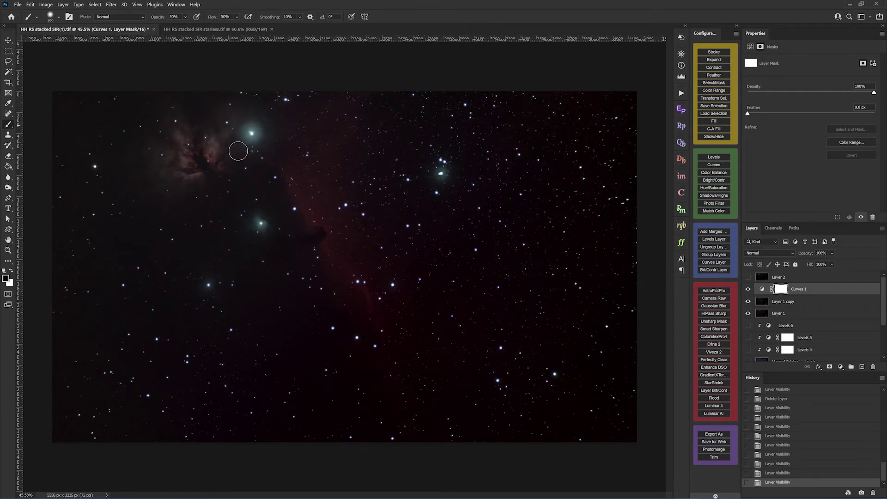
Step: Paint black on the Curves 1 mask over the bright stars to dim their halos
{"action": "left_click", "coordinate": [438, 172]}
{"action": "left_click", "coordinate": [259, 223]}
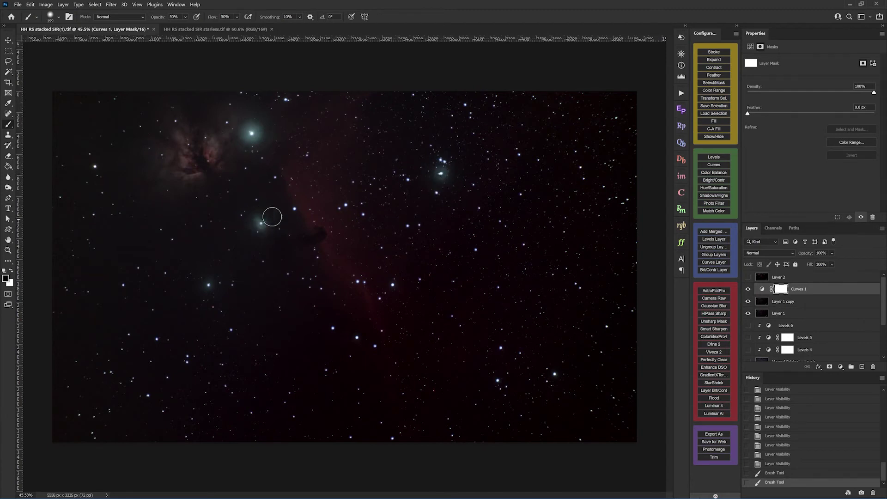
{"action": "left_click", "coordinate": [207, 288]}
{"action": "left_click", "coordinate": [209, 285]}
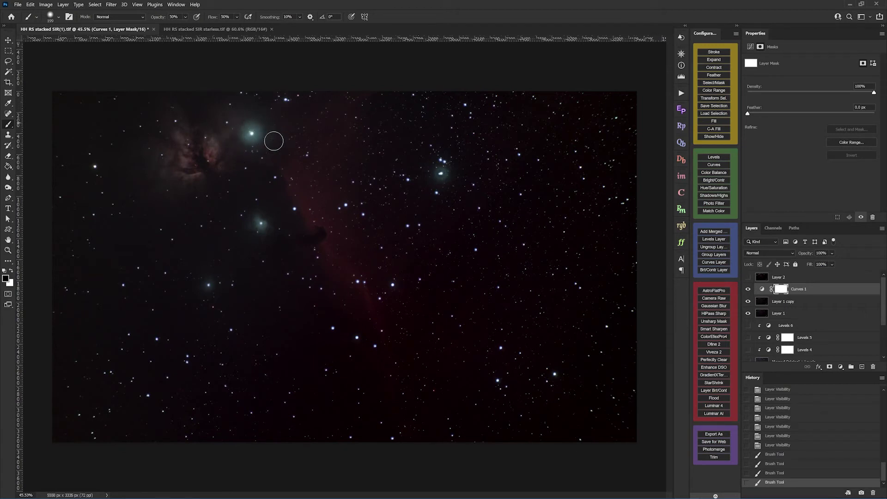
{"action": "left_click", "coordinate": [273, 141]}
Step: Compare the result with and without Layer 2, leaving Layer 2 hidden
{"action": "left_click", "coordinate": [748, 278]}
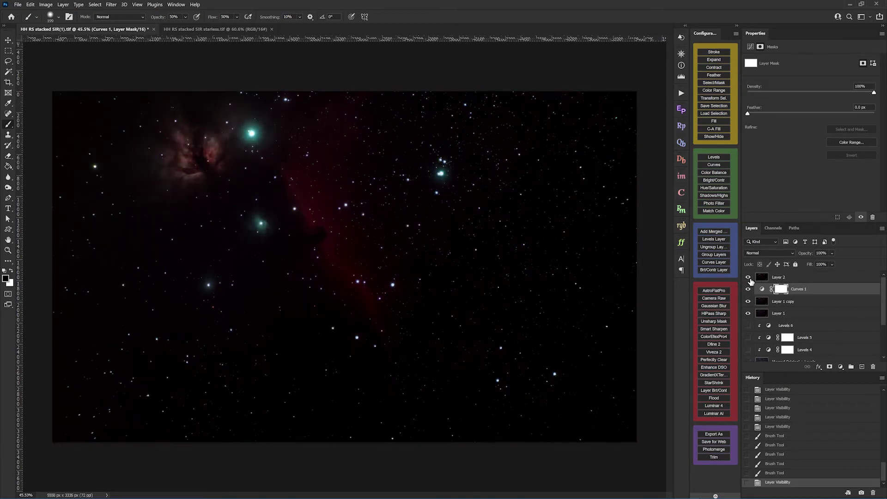
{"action": "left_click", "coordinate": [749, 277]}
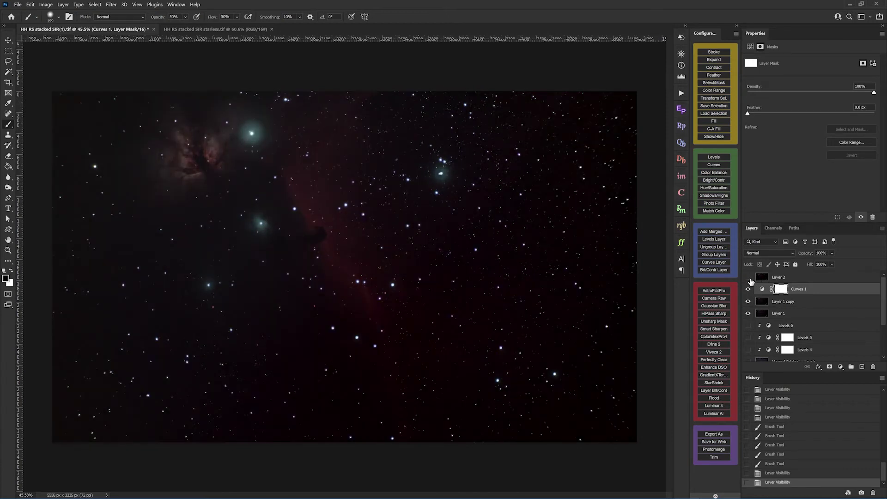
{"action": "left_click", "coordinate": [748, 277]}
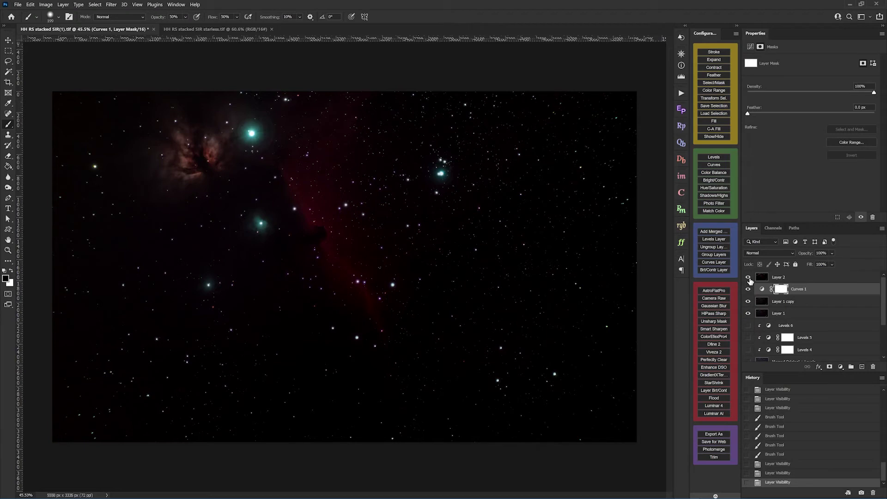
{"action": "left_click", "coordinate": [748, 277]}
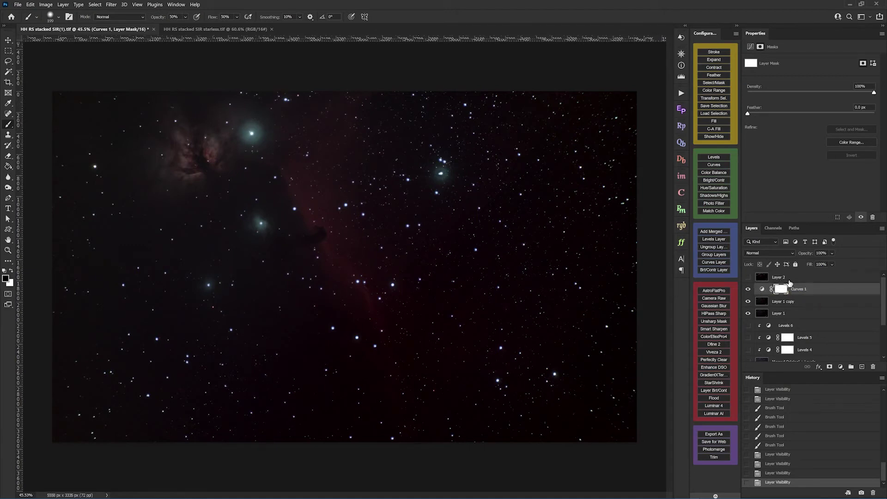
Step: Delete the old Layer 2 and hide Layer 1
{"action": "right_click", "coordinate": [790, 281]}
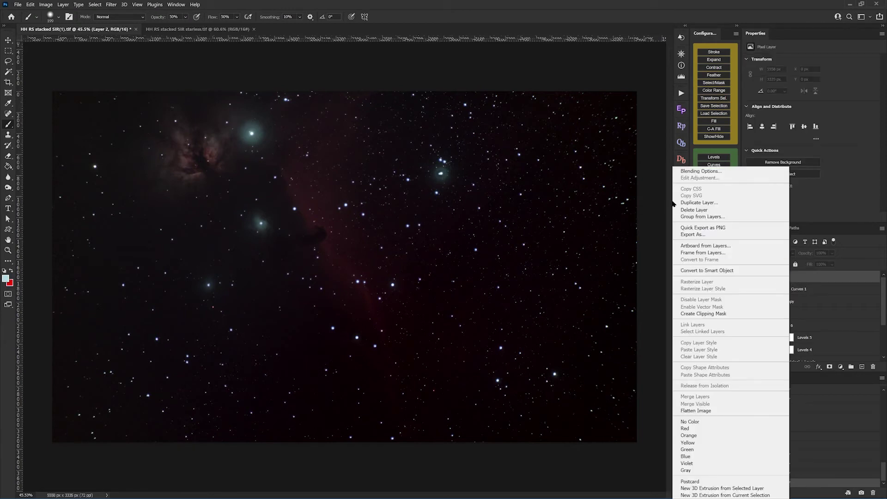
{"action": "left_click", "coordinate": [694, 209]}
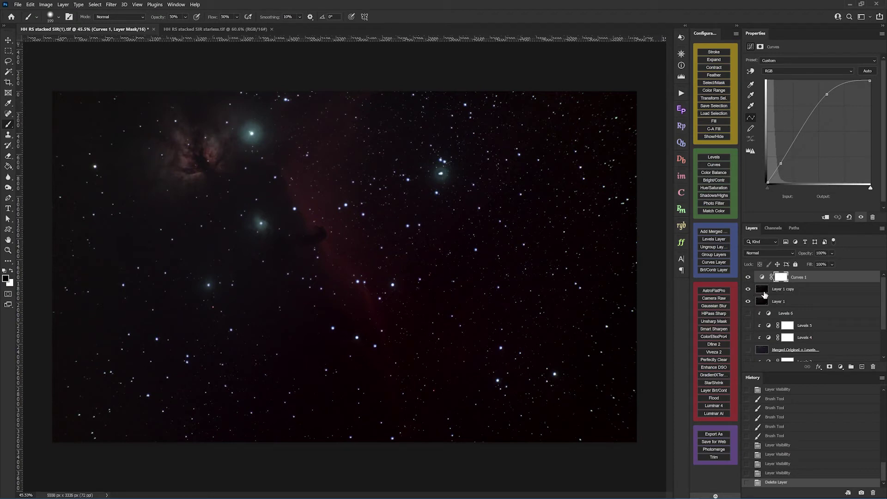
{"action": "left_click", "coordinate": [749, 304]}
Step: Stamp the visible layers into a new Layer 2, then hide Curves 1 and Layer 1 copy
{"action": "left_click", "coordinate": [710, 232]}
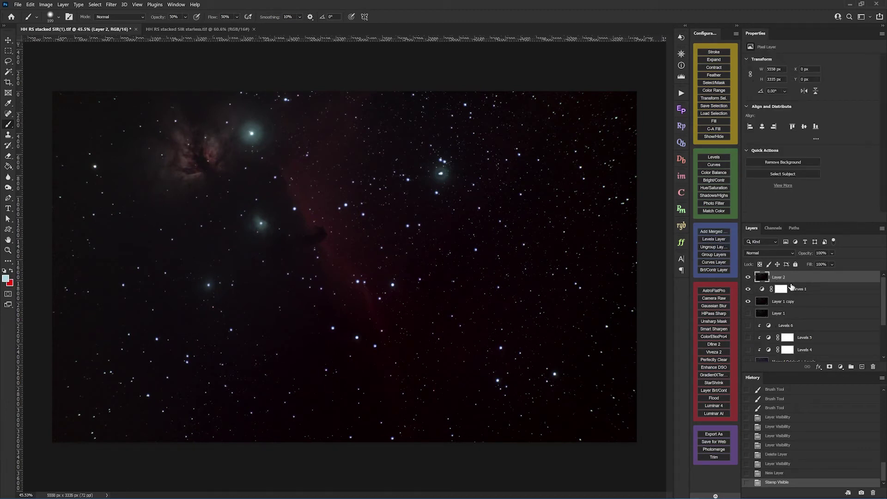
{"action": "left_click_drag", "start_coordinate": [747, 288], "coordinate": [748, 301]}
{"action": "left_click", "coordinate": [713, 157]}
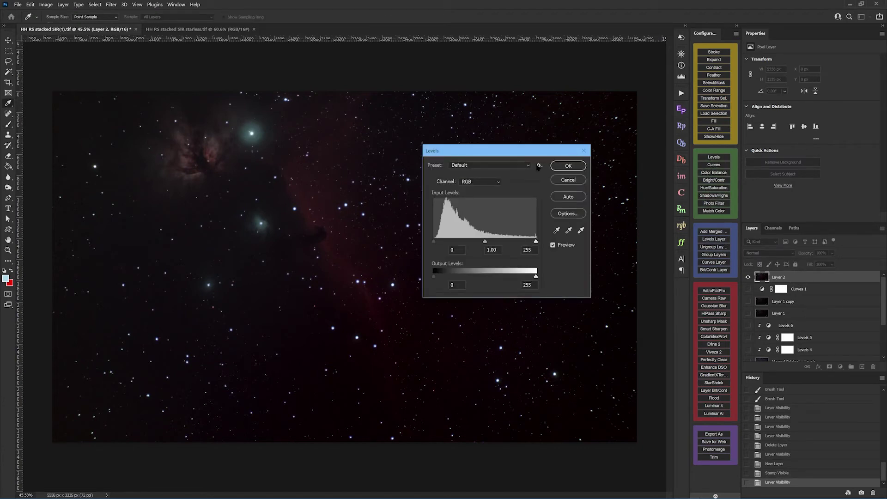
Step: View the Red, Green and Blue channel histograms in Levels, then cancel without changes
{"action": "left_click", "coordinate": [479, 184]}
{"action": "left_click", "coordinate": [478, 189]}
{"action": "left_click", "coordinate": [481, 183]}
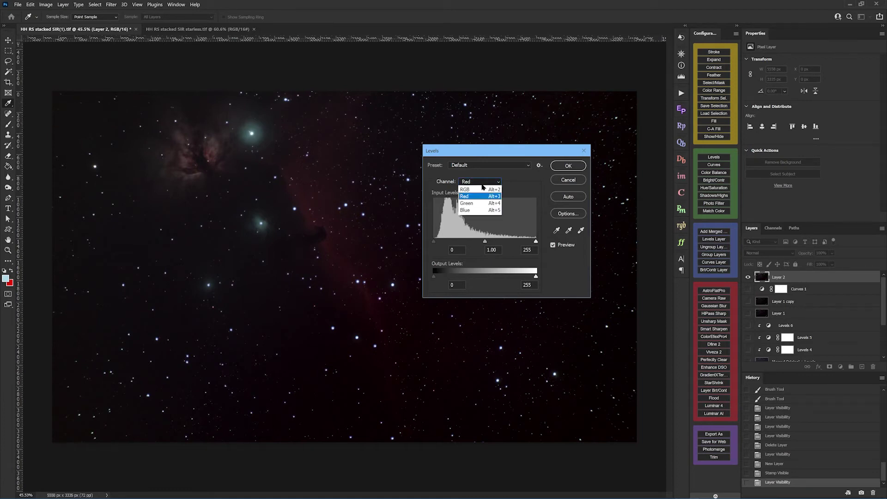
{"action": "left_click", "coordinate": [478, 202]}
{"action": "left_click", "coordinate": [481, 182]}
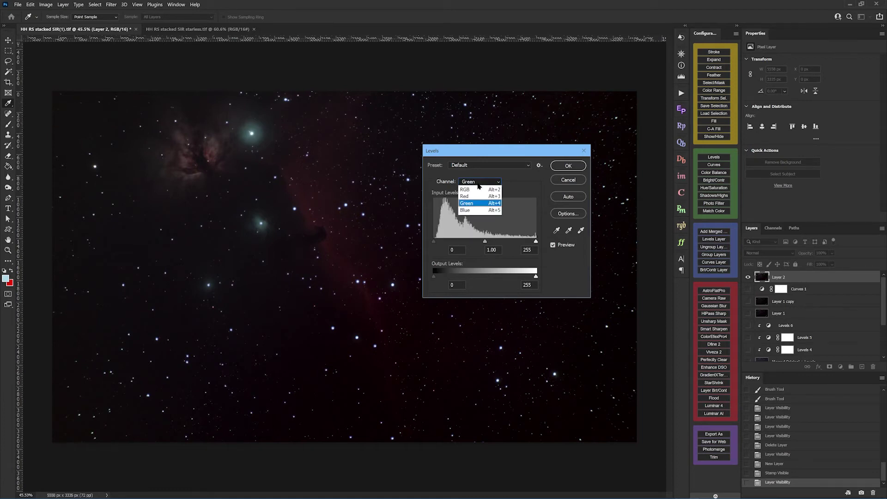
{"action": "left_click", "coordinate": [472, 211]}
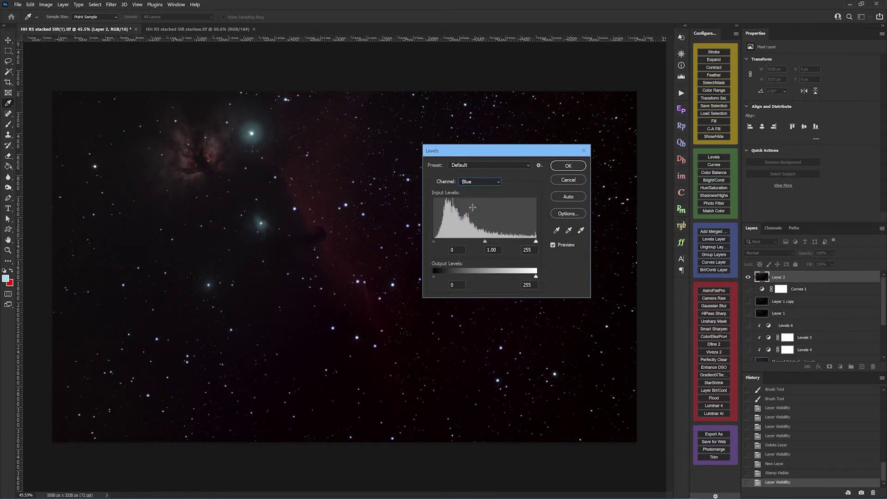
{"action": "left_click", "coordinate": [568, 180]}
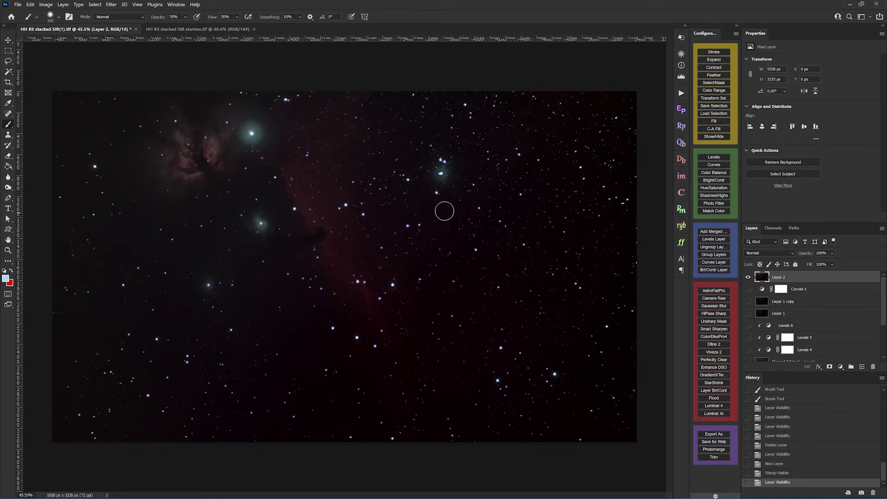
Step: Zoom on the stars and toggle Layer 2, Curves 1, Layer 1 copy and Layer 1 to compare
{"action": "scroll", "coordinate": [441, 174], "scroll_direction": "up", "scroll_amount": 3}
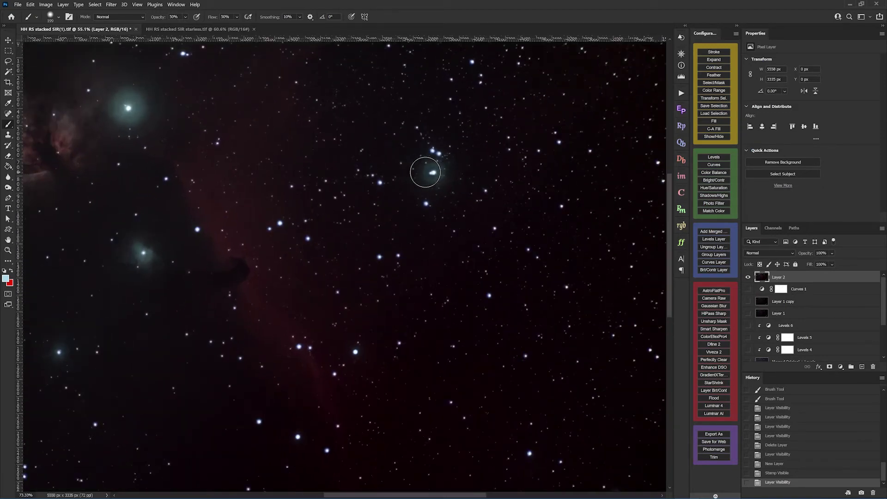
{"action": "scroll", "coordinate": [450, 172], "scroll_direction": "up", "scroll_amount": 4}
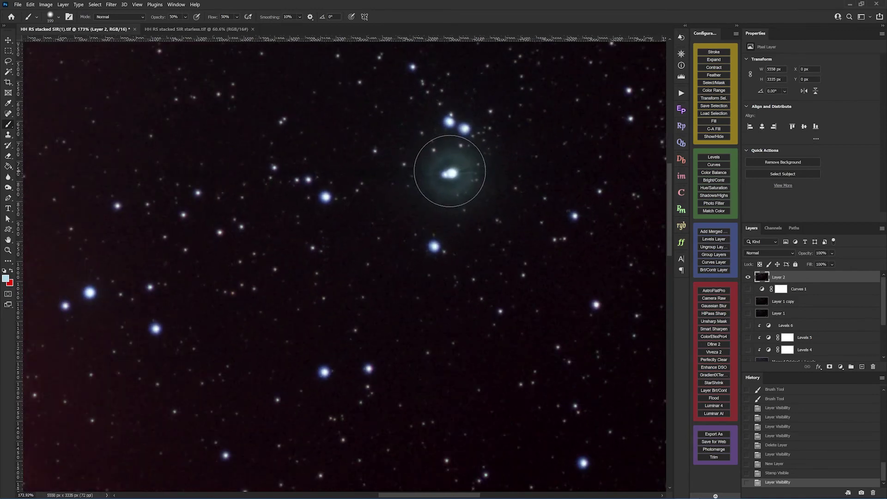
{"action": "scroll", "coordinate": [449, 171], "scroll_direction": "down", "scroll_amount": 5}
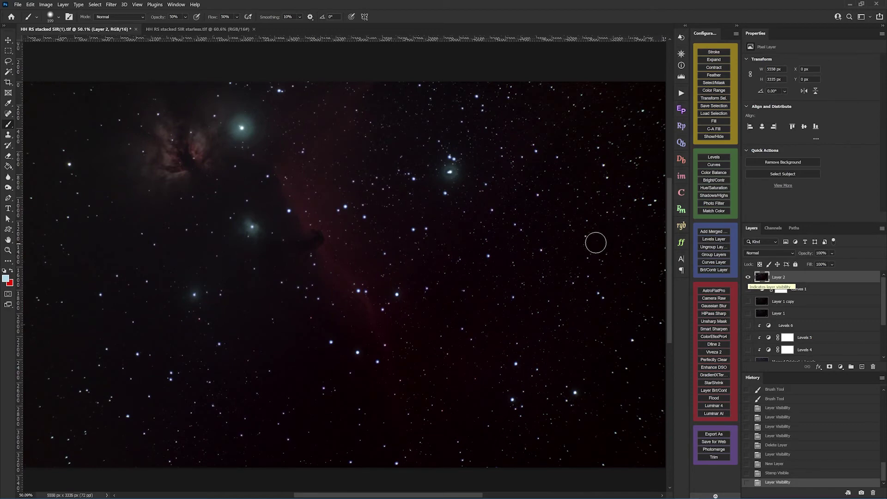
{"action": "scroll", "coordinate": [508, 215], "scroll_direction": "up", "scroll_amount": 5}
{"action": "scroll", "coordinate": [446, 190], "scroll_direction": "down", "scroll_amount": 4}
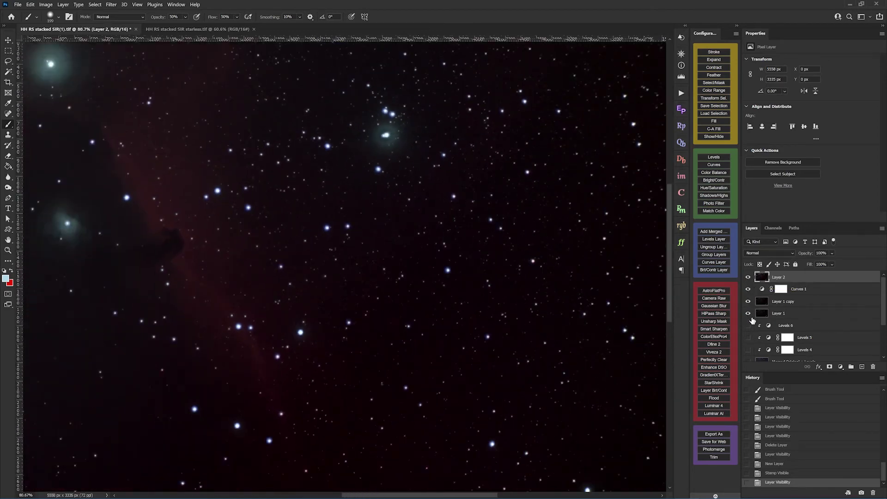
{"action": "left_click", "coordinate": [748, 277], "text": "alt"}
{"action": "left_click", "coordinate": [747, 277]}
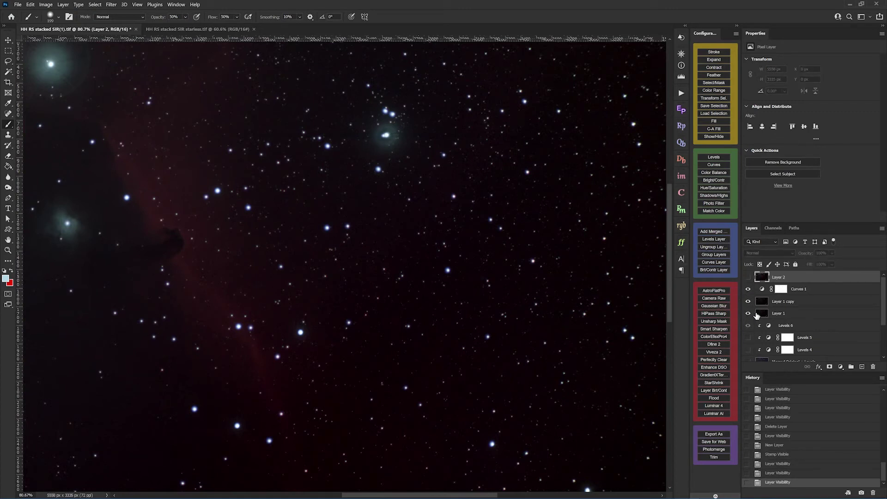
{"action": "left_click", "coordinate": [748, 290]}
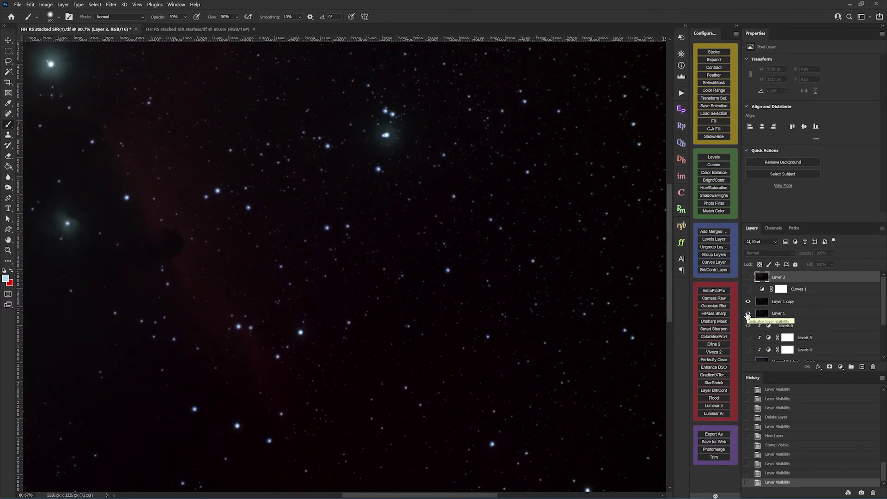
{"action": "left_click", "coordinate": [748, 301]}
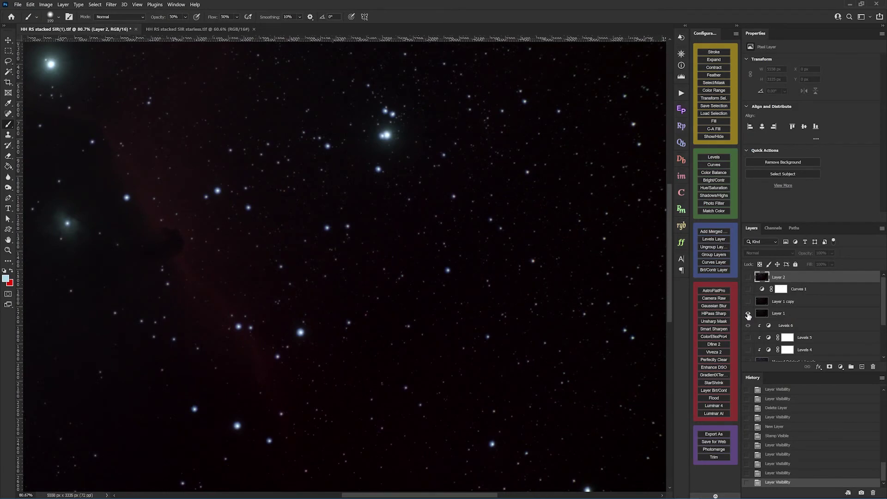
{"action": "left_click", "coordinate": [748, 314]}
{"action": "left_click", "coordinate": [748, 314]}
{"action": "left_click_drag", "start_coordinate": [884, 302], "coordinate": [884, 322]}
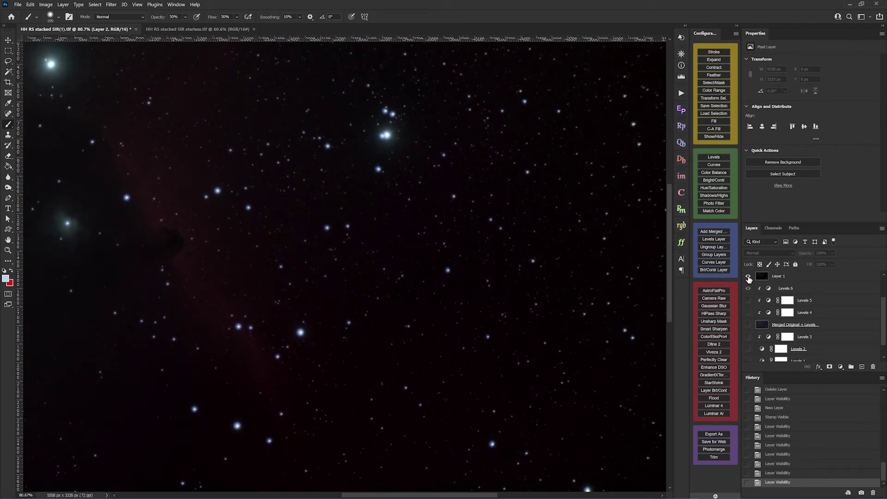
Step: Show Levels 5, Levels 4 and Merged Original + Levels over the Flame nebula, comparing Levels 5
{"action": "left_click", "coordinate": [748, 326]}
{"action": "left_click_drag", "start_coordinate": [748, 300], "coordinate": [748, 319]}
{"action": "left_click_drag", "start_coordinate": [248, 126], "coordinate": [439, 227]}
{"action": "left_click_drag", "start_coordinate": [485, 196], "coordinate": [441, 205]}
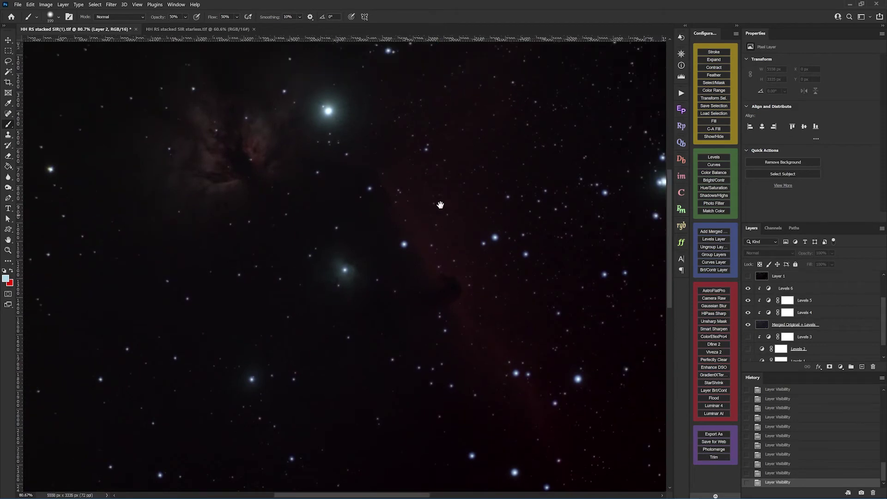
{"action": "left_click", "coordinate": [747, 325]}
{"action": "left_click", "coordinate": [748, 301]}
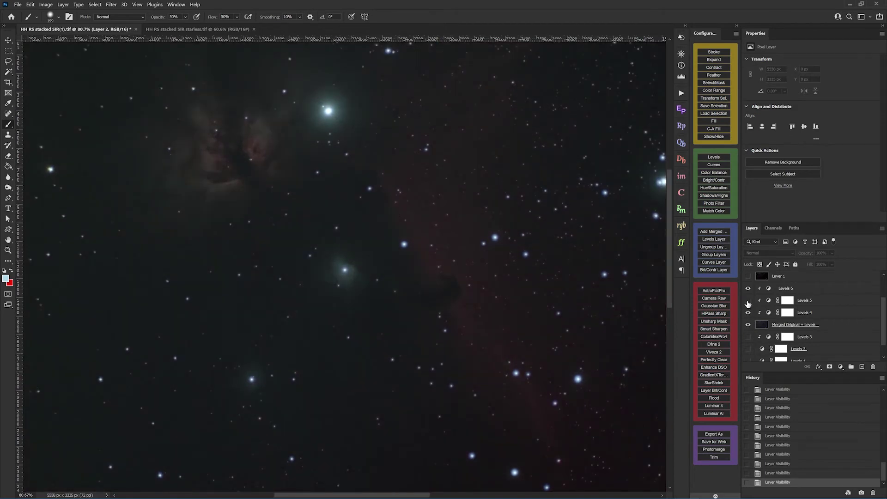
{"action": "left_click", "coordinate": [748, 301]}
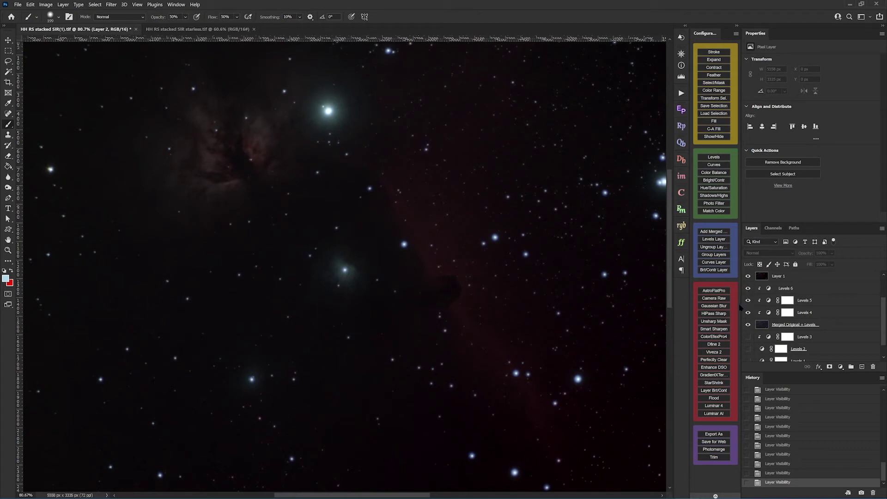
Step: Compare star halos by toggling Layer 1 copy, then drag it to the trash
{"action": "left_click_drag", "start_coordinate": [621, 277], "coordinate": [471, 286]}
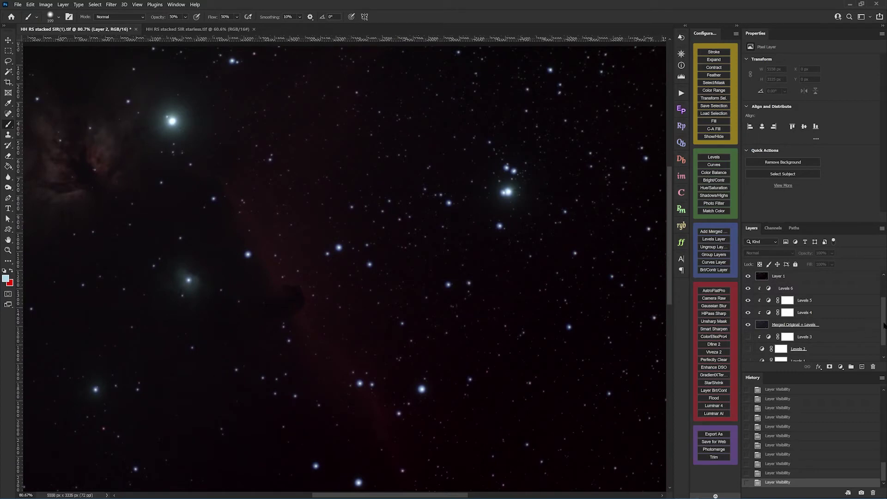
{"action": "scroll", "coordinate": [882, 308], "scroll_direction": "up", "scroll_amount": 2}
{"action": "scroll", "coordinate": [883, 309], "scroll_direction": "up", "scroll_amount": 1}
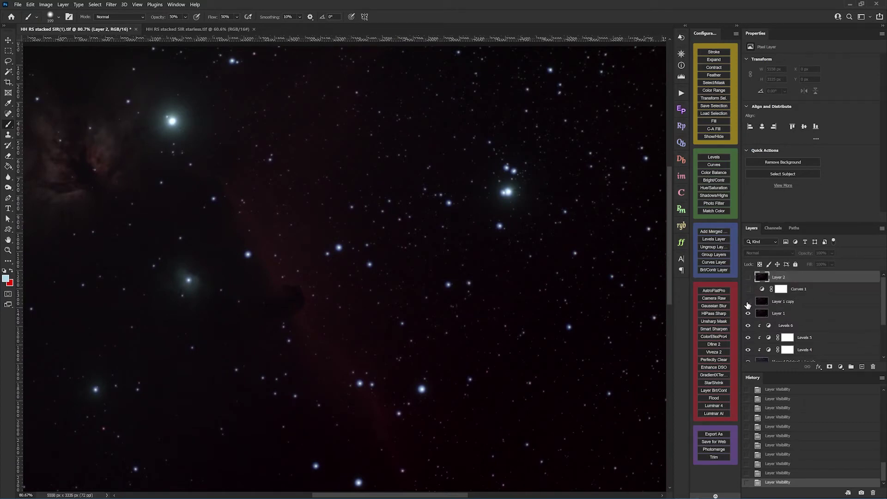
{"action": "left_click", "coordinate": [747, 302]}
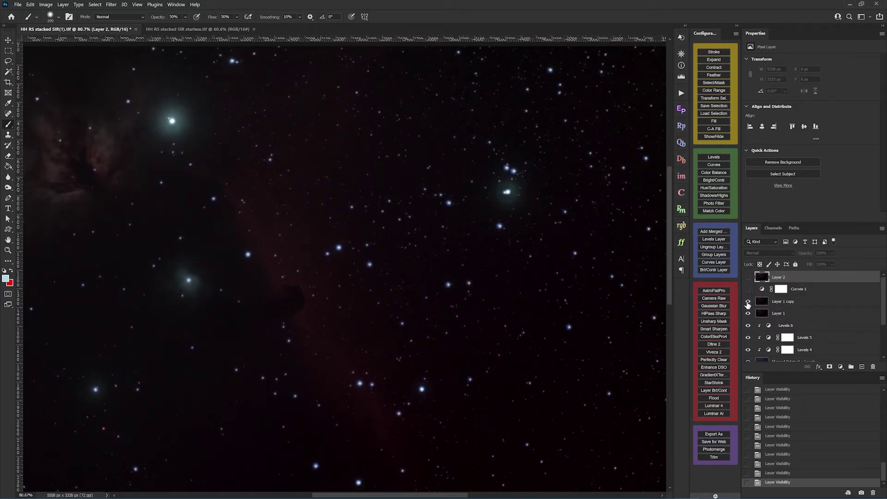
{"action": "left_click", "coordinate": [747, 302]}
{"action": "left_click", "coordinate": [748, 302]}
{"action": "left_click", "coordinate": [793, 305]}
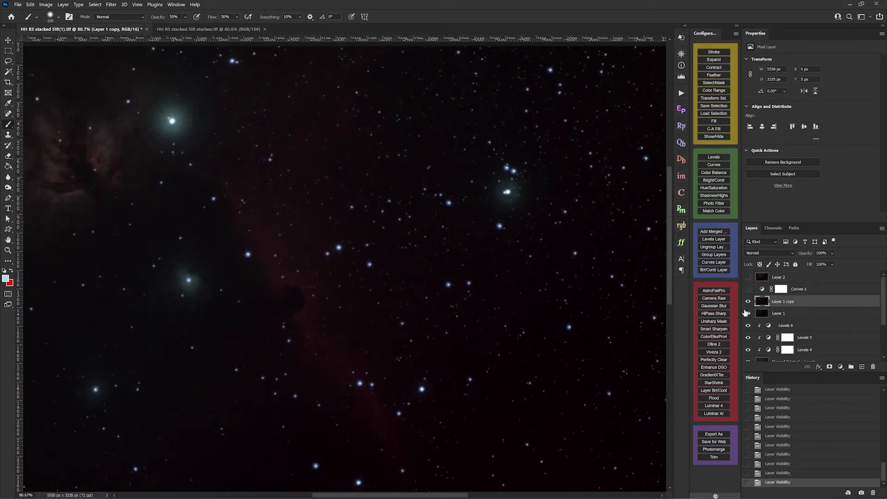
{"action": "left_click", "coordinate": [748, 305]}
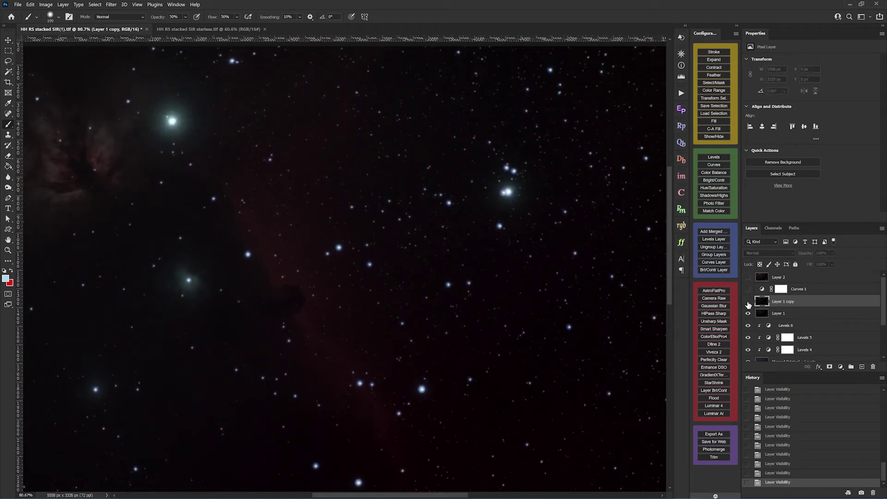
{"action": "left_click", "coordinate": [748, 303]}
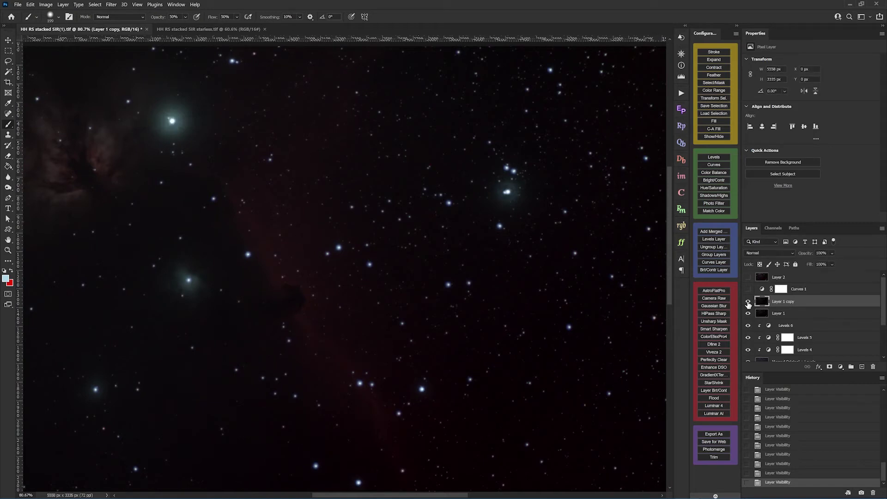
{"action": "left_click", "coordinate": [748, 303]}
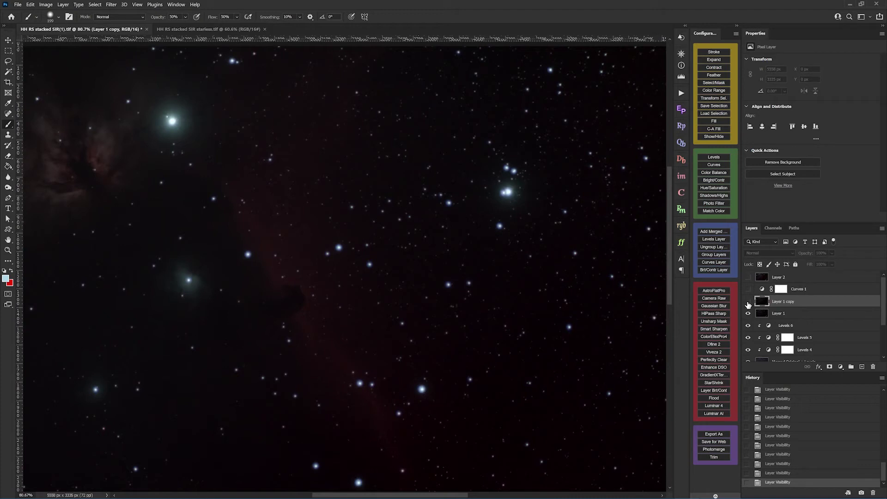
{"action": "left_click", "coordinate": [747, 304]}
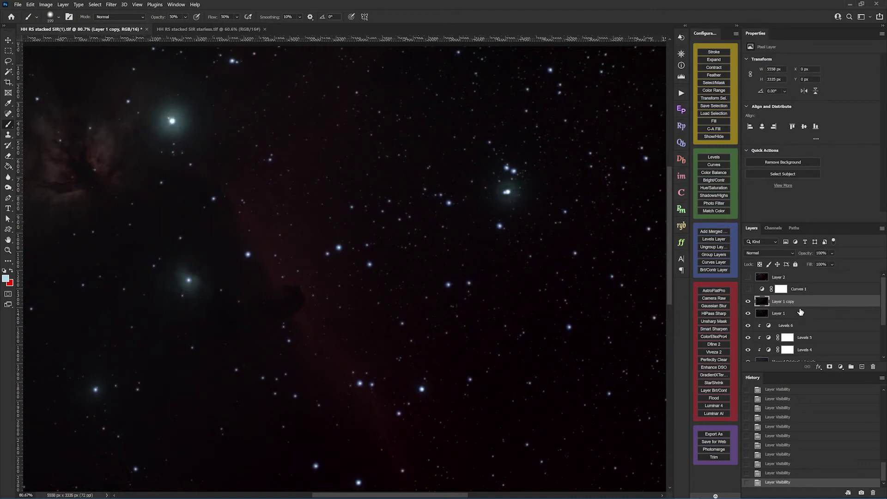
{"action": "left_click_drag", "start_coordinate": [798, 302], "coordinate": [872, 367]}
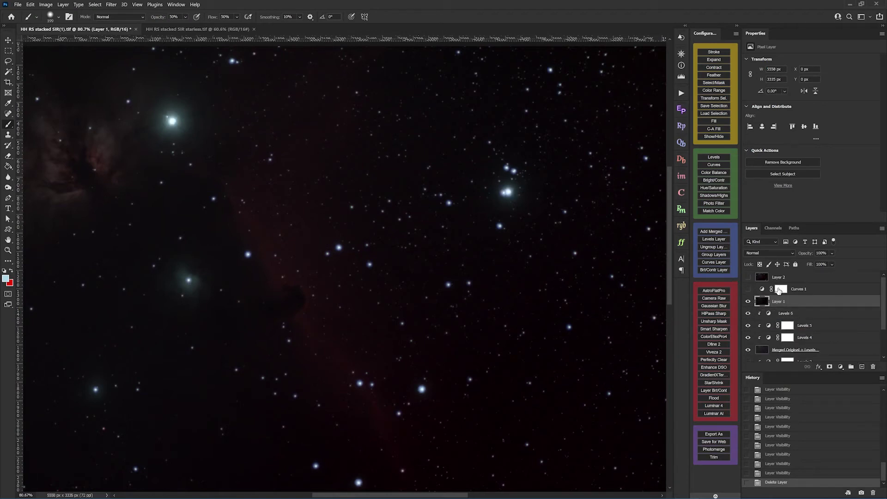
Step: Delete Layer 2 and toggle Curves 1 on and off to compare its brightening
{"action": "left_click", "coordinate": [748, 277]}
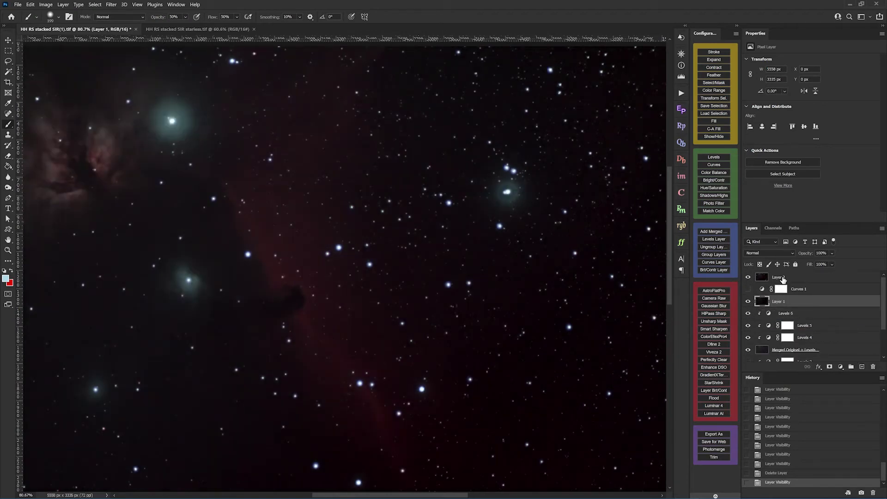
{"action": "left_click_drag", "start_coordinate": [789, 280], "coordinate": [874, 366]}
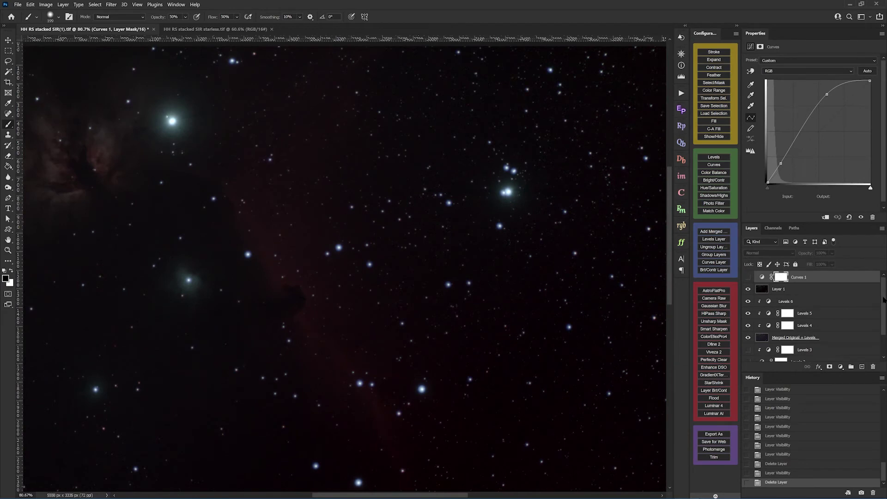
{"action": "left_click", "coordinate": [748, 276]}
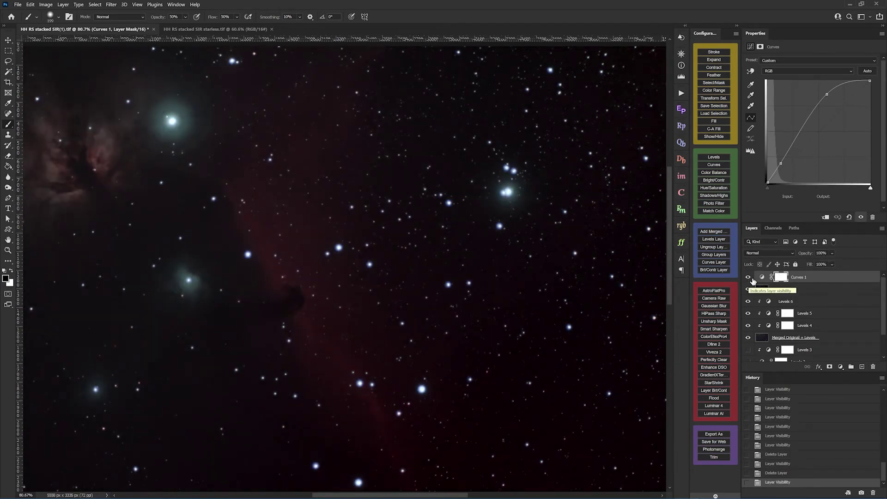
{"action": "left_click", "coordinate": [747, 277]}
{"action": "left_click", "coordinate": [744, 278]}
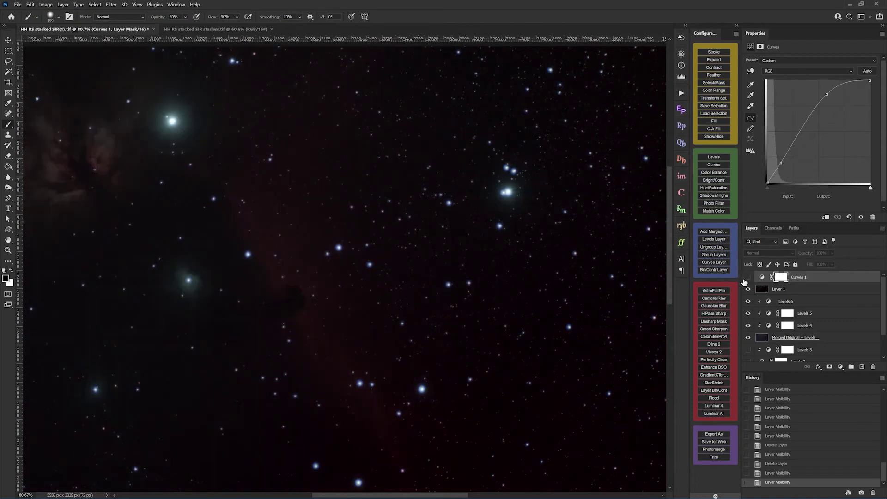
{"action": "left_click", "coordinate": [745, 279]}
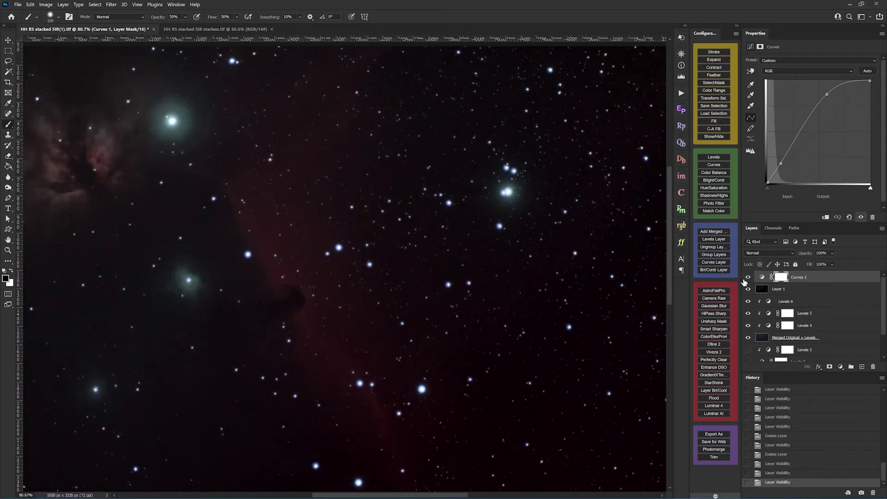
{"action": "left_click", "coordinate": [744, 279]}
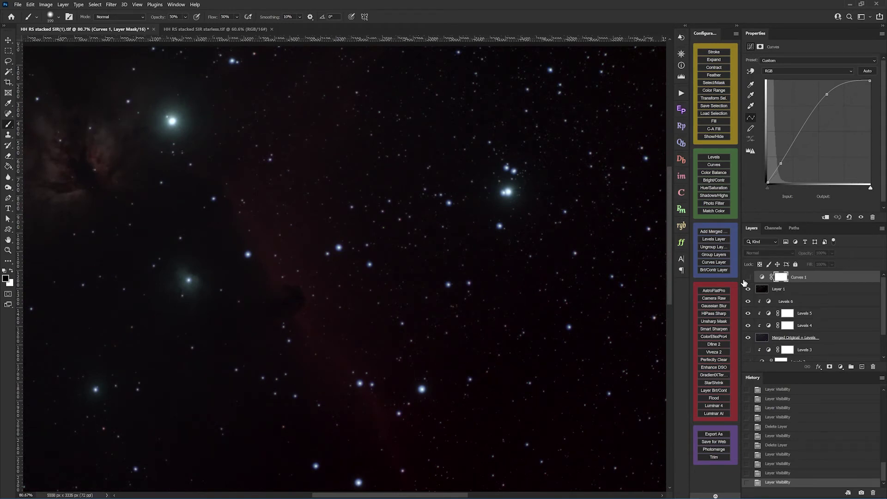
Step: Delete the Curves 1 adjustment layer and zoom in and out to check the result
{"action": "left_click", "coordinate": [833, 282]}
{"action": "left_click", "coordinate": [873, 367]}
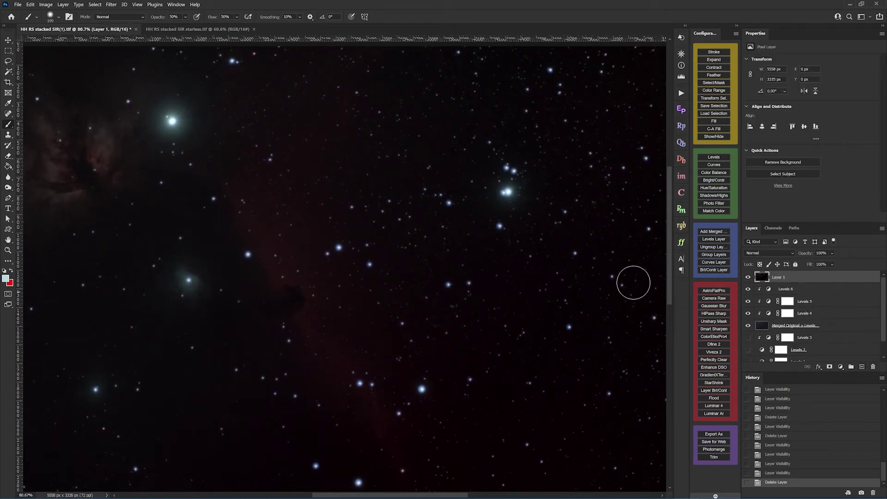
{"action": "scroll", "coordinate": [303, 236], "scroll_direction": "up", "scroll_amount": 1}
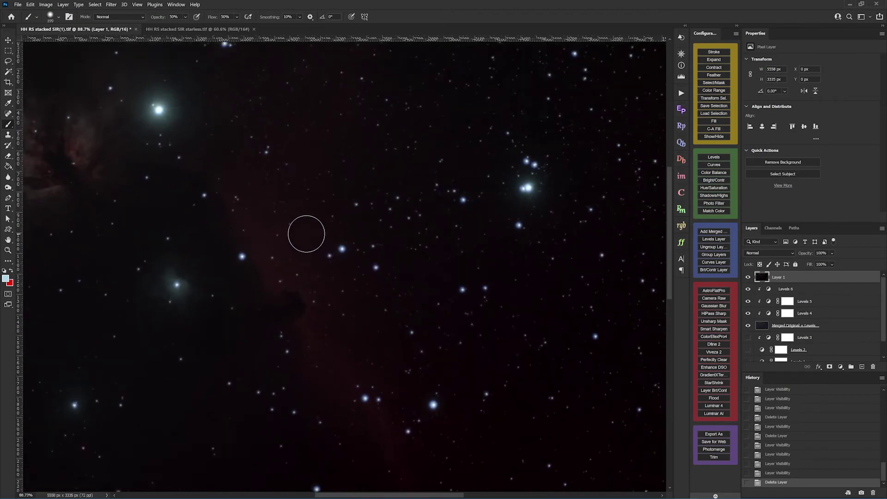
{"action": "scroll", "coordinate": [303, 236], "scroll_direction": "down", "scroll_amount": 2}
{"action": "scroll", "coordinate": [305, 240], "scroll_direction": "down", "scroll_amount": 3}
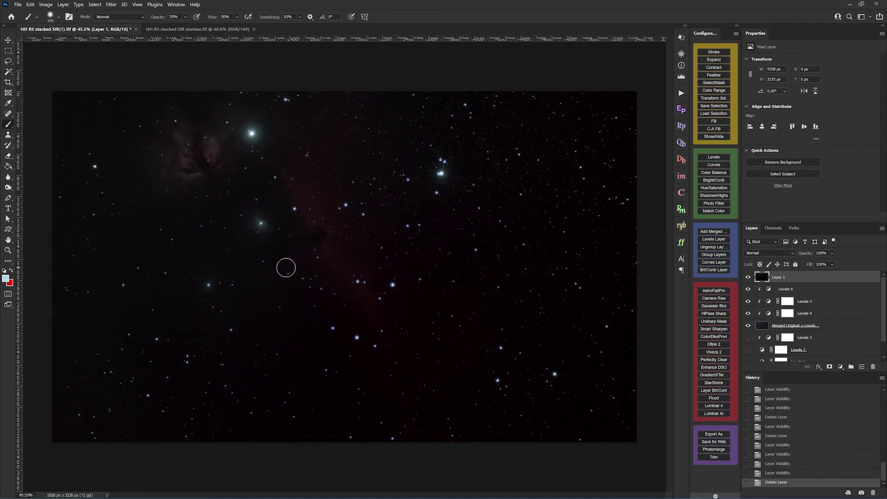
{"action": "scroll", "coordinate": [489, 265], "scroll_direction": "up", "scroll_amount": 8}
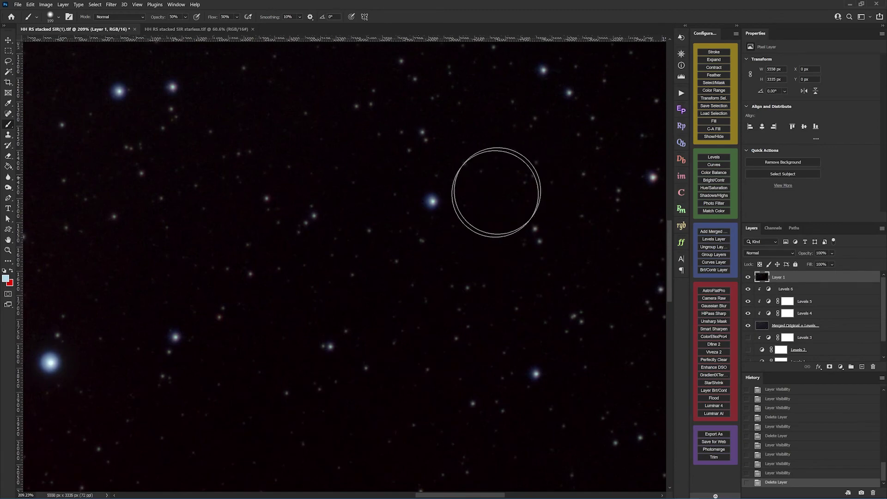
{"action": "scroll", "coordinate": [539, 256], "scroll_direction": "down", "scroll_amount": 8}
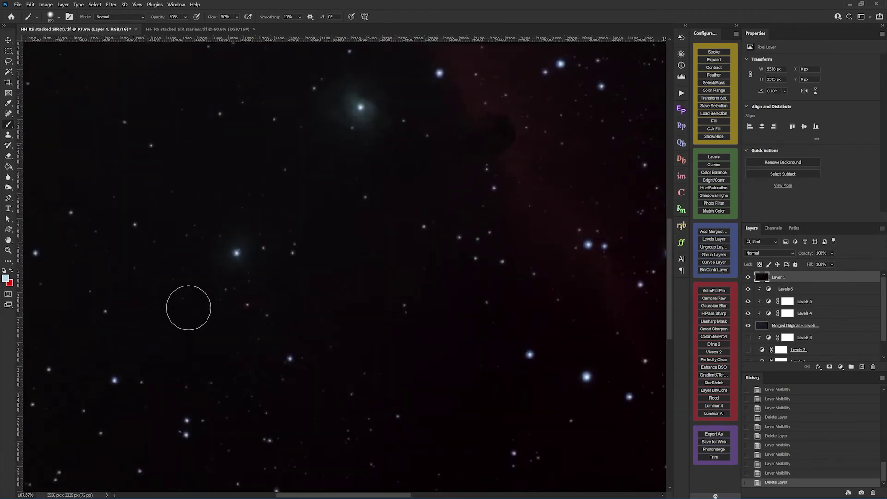
{"action": "scroll", "coordinate": [187, 309], "scroll_direction": "up", "scroll_amount": 7}
{"action": "scroll", "coordinate": [139, 345], "scroll_direction": "up", "scroll_amount": 4}
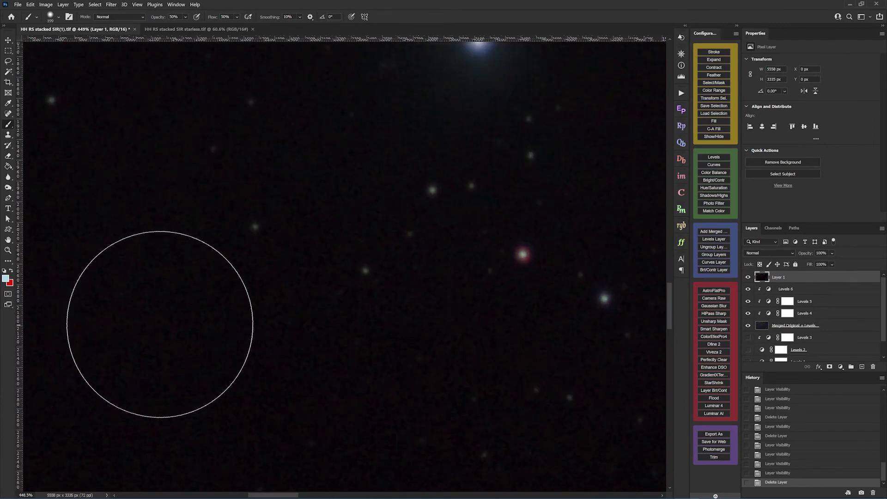
{"action": "scroll", "coordinate": [303, 265], "scroll_direction": "down", "scroll_amount": 10}
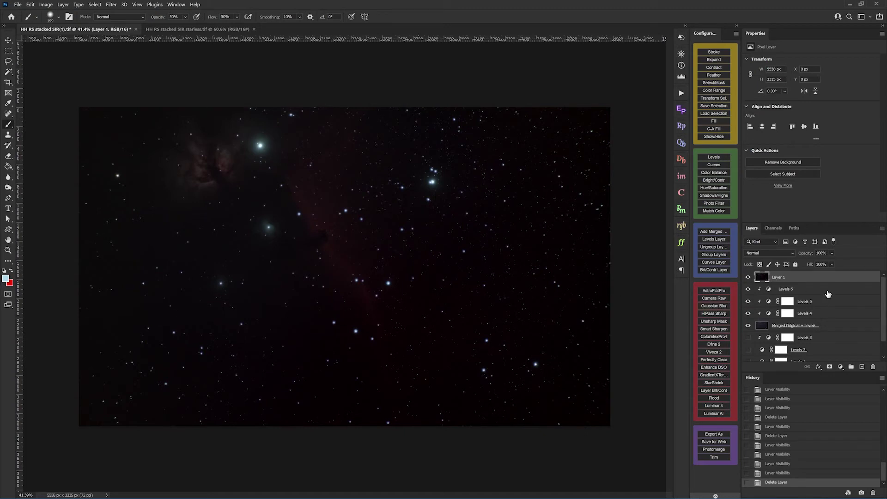
{"action": "left_click", "coordinate": [63, 5]}
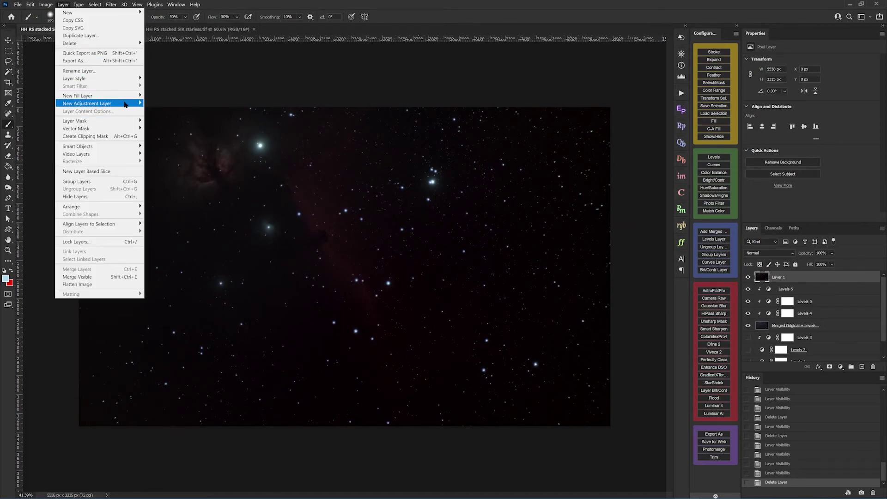
{"action": "mouse_move", "coordinate": [130, 98]}
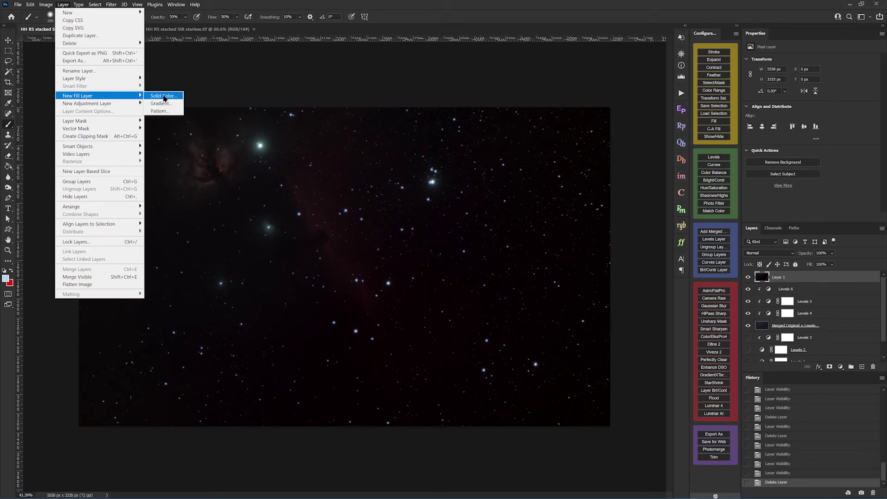
{"action": "left_click", "coordinate": [164, 97]}
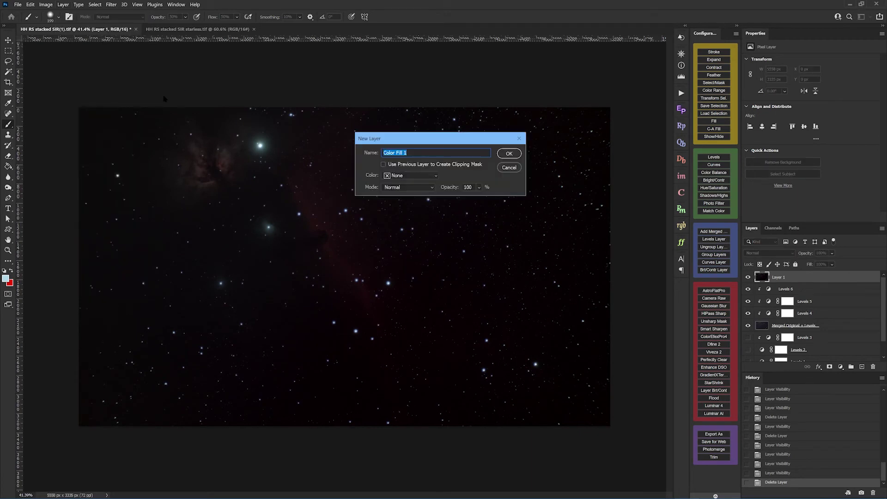
{"action": "left_click", "coordinate": [508, 155]}
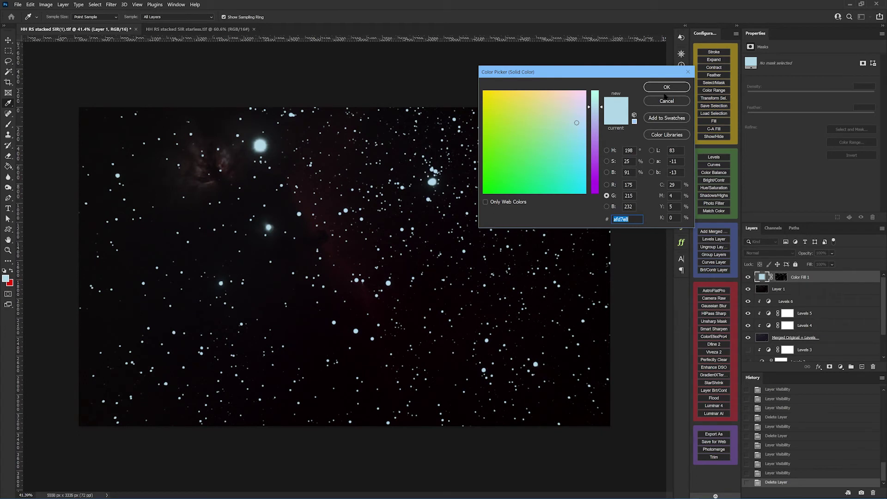
{"action": "left_click", "coordinate": [666, 89]}
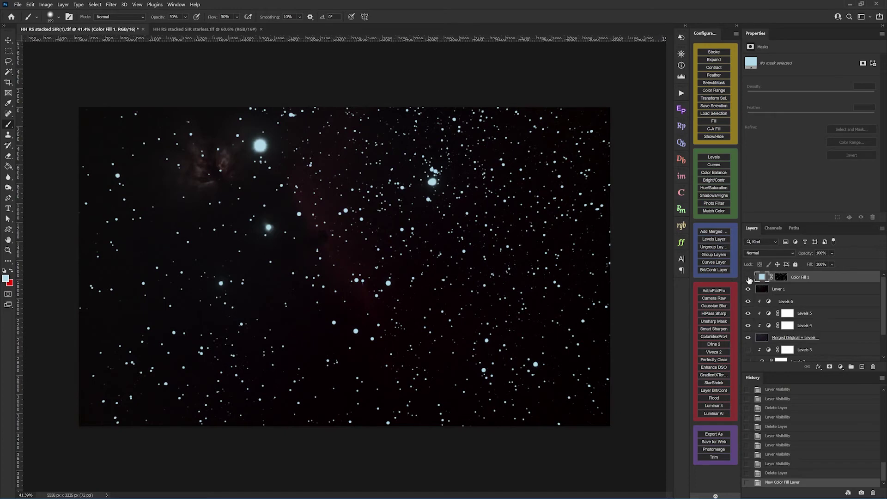
{"action": "left_click", "coordinate": [748, 277]}
{"action": "left_click", "coordinate": [748, 277]}
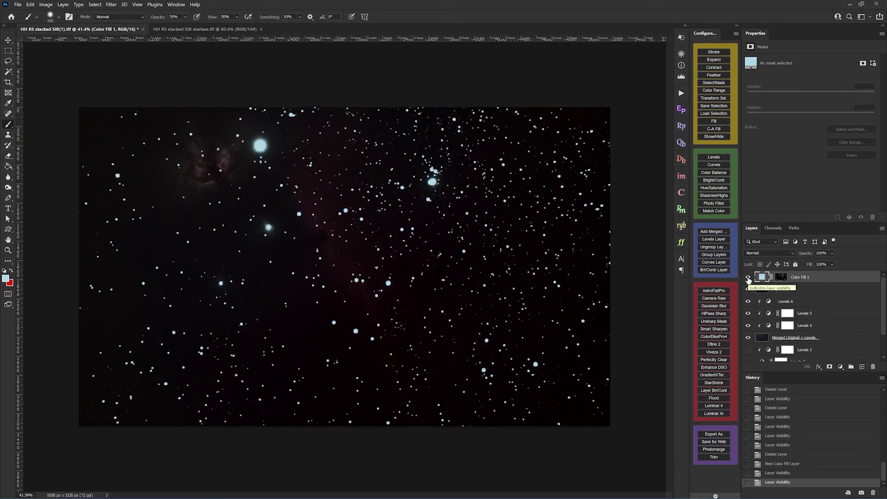
{"action": "left_click", "coordinate": [748, 277]}
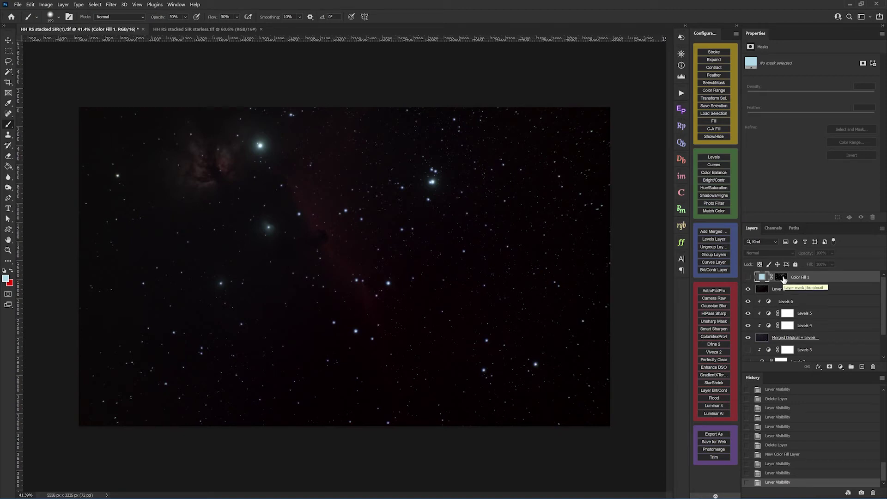
{"action": "left_click_drag", "start_coordinate": [816, 281], "coordinate": [871, 368]}
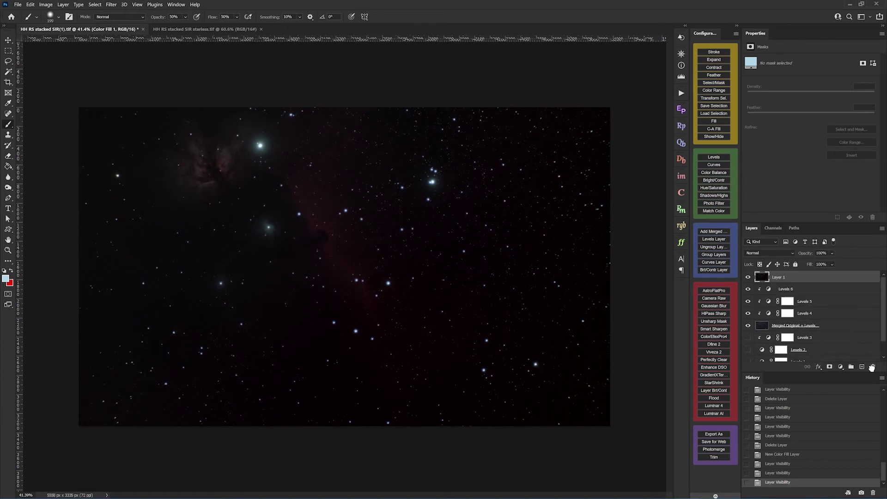
Step: Add a light blue Solid Color fill layer named Color Fill 1, then hide it
{"action": "left_click", "coordinate": [62, 5]}
{"action": "mouse_move", "coordinate": [92, 101]}
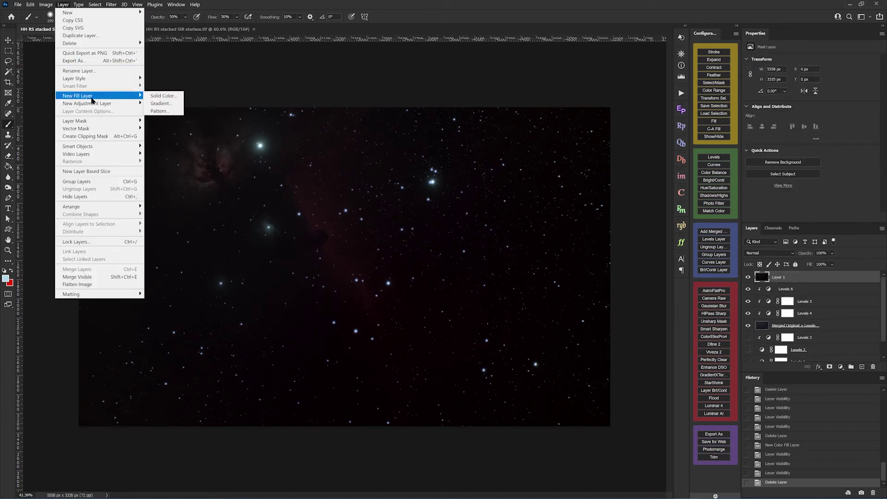
{"action": "left_click", "coordinate": [167, 98]}
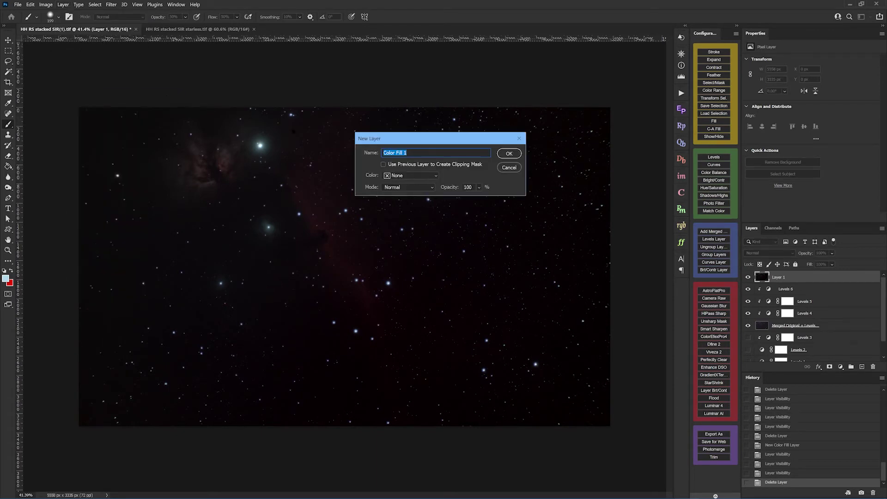
{"action": "left_click", "coordinate": [508, 154]}
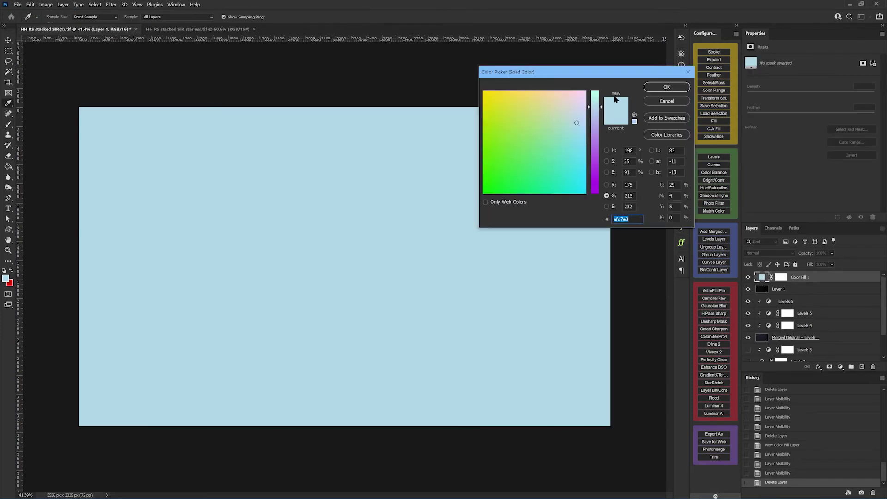
{"action": "left_click", "coordinate": [661, 88]}
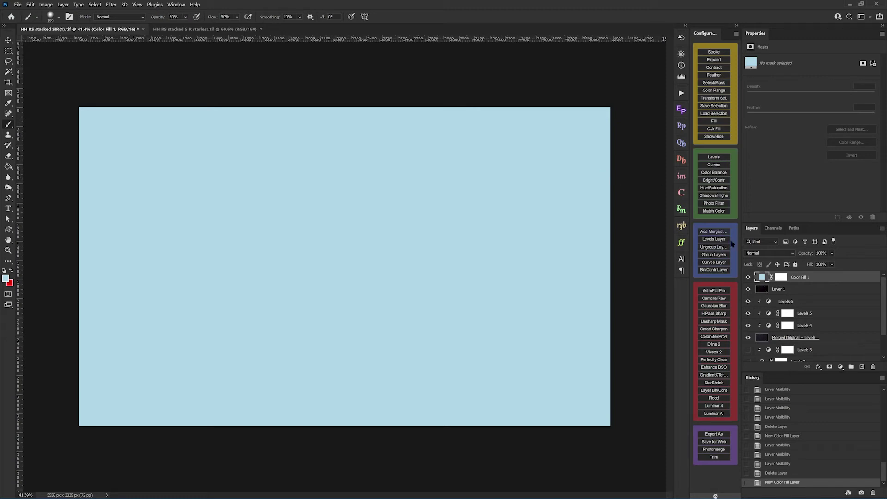
{"action": "left_click", "coordinate": [748, 277]}
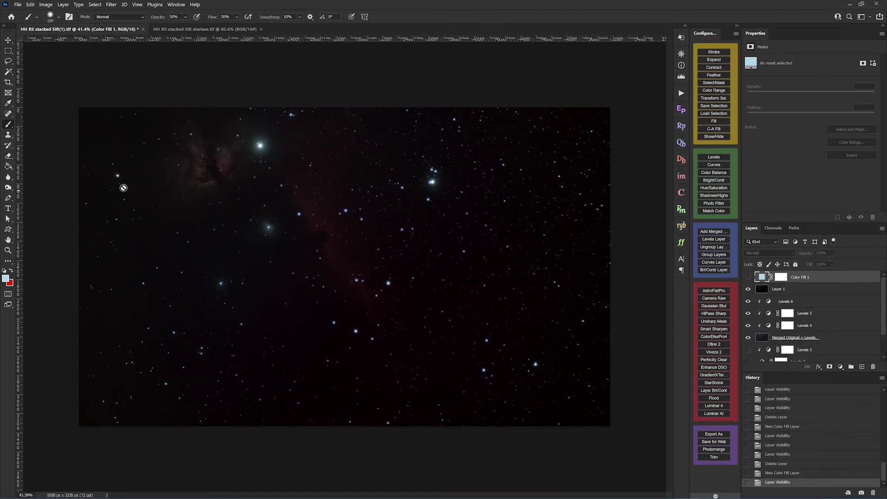
Step: Zoom into empty sky and eyedrop its near-black as foreground, resampling with Layer 1 selected
{"action": "scroll", "coordinate": [79, 192], "scroll_direction": "up", "scroll_amount": 5}
{"action": "scroll", "coordinate": [323, 267], "scroll_direction": "up", "scroll_amount": 10}
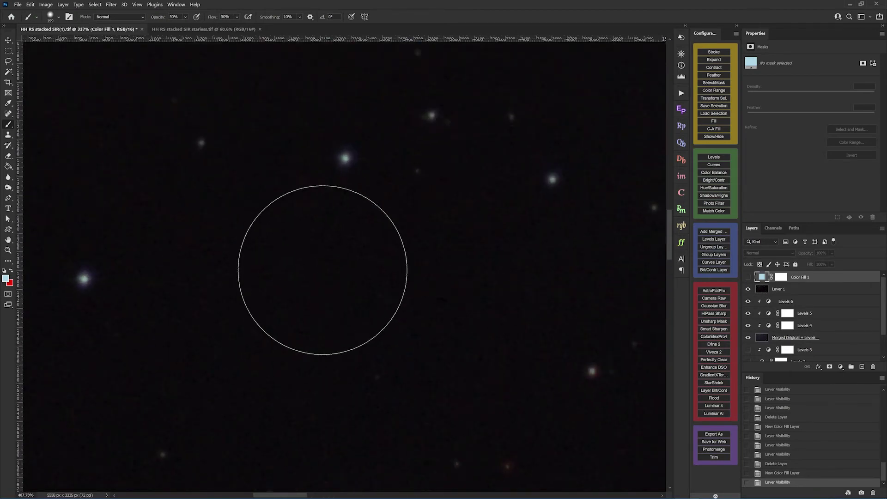
{"action": "scroll", "coordinate": [322, 269], "scroll_direction": "down", "scroll_amount": 5}
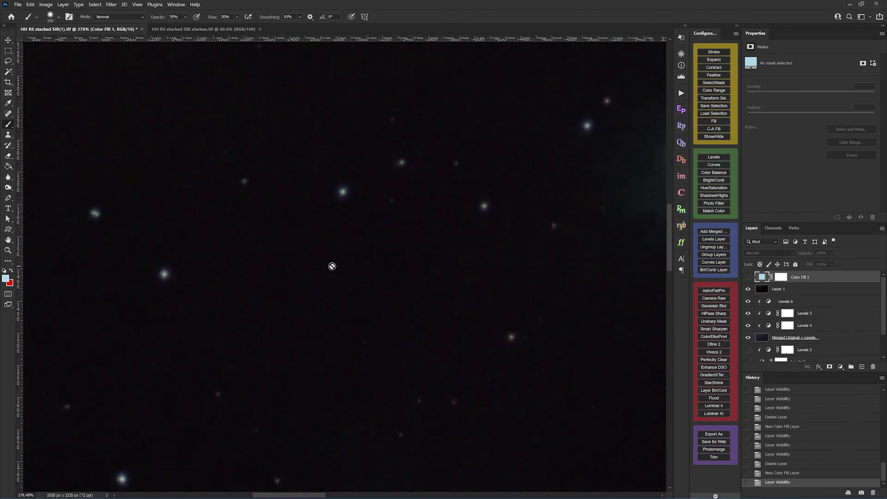
{"action": "scroll", "coordinate": [334, 261], "scroll_direction": "up", "scroll_amount": 6}
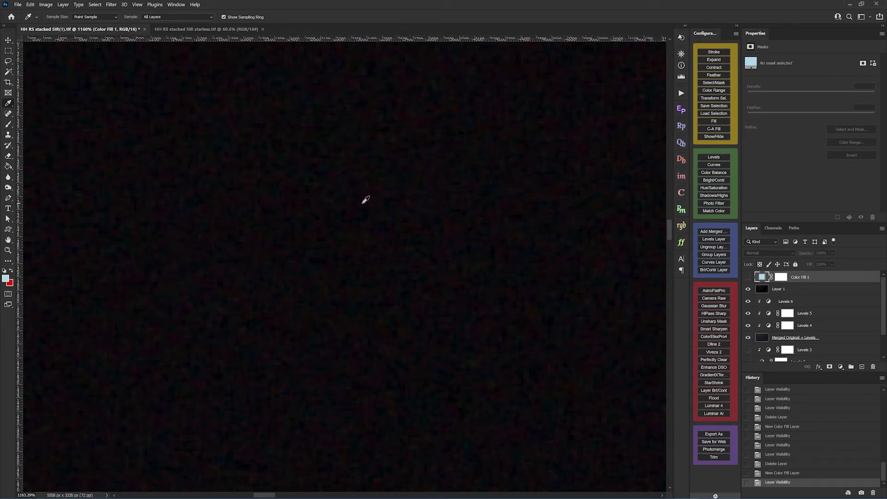
{"action": "left_click", "coordinate": [363, 202]}
{"action": "left_click", "coordinate": [797, 290]}
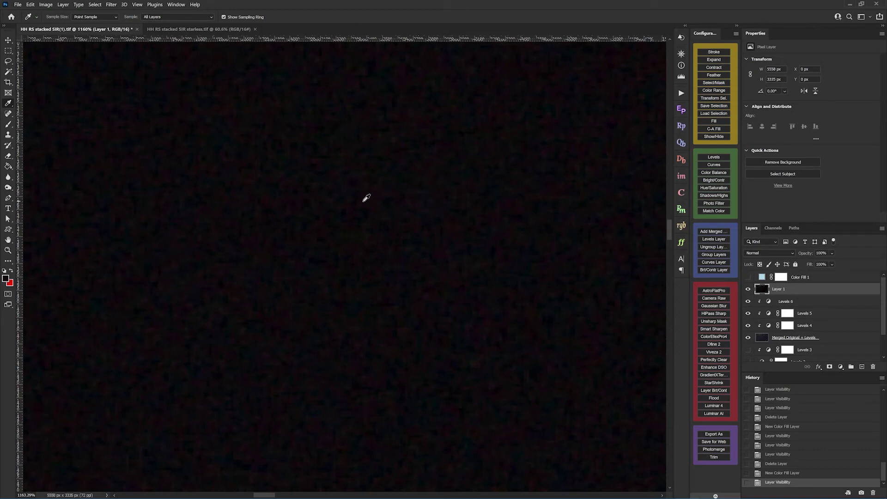
{"action": "left_click", "coordinate": [365, 198]}
Step: Show and select Color Fill 1, attempt a paint fill, and decline rasterizing
{"action": "left_click", "coordinate": [748, 278]}
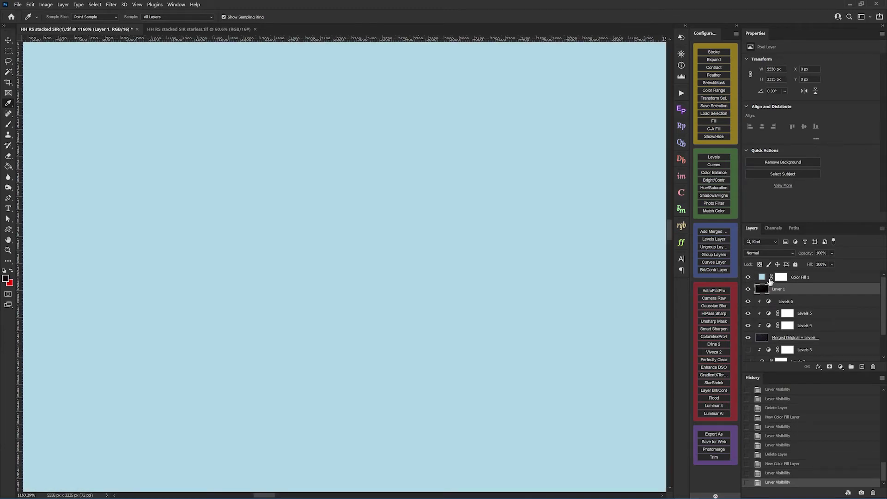
{"action": "left_click", "coordinate": [761, 277]}
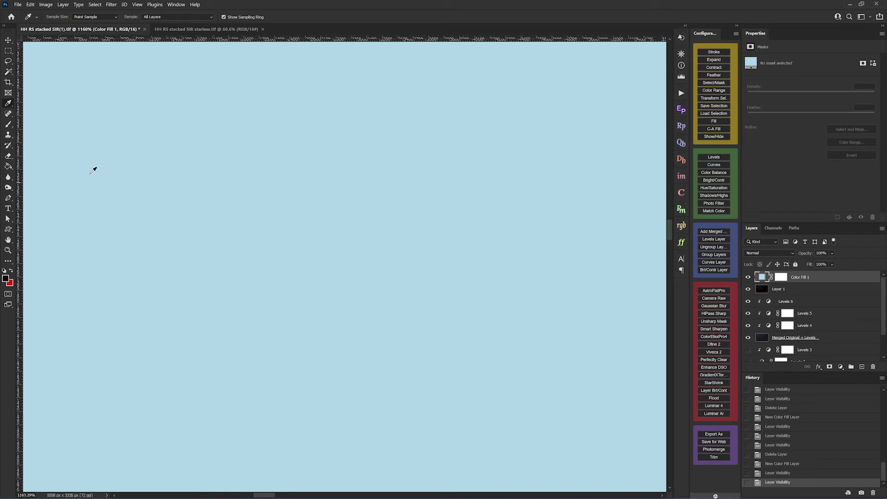
{"action": "left_click", "coordinate": [8, 166]}
{"action": "left_click", "coordinate": [162, 195]}
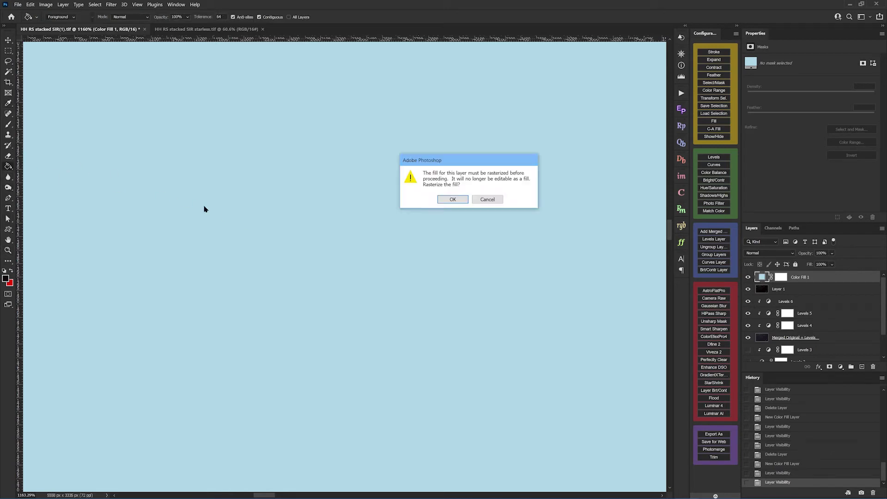
{"action": "left_click", "coordinate": [490, 201]}
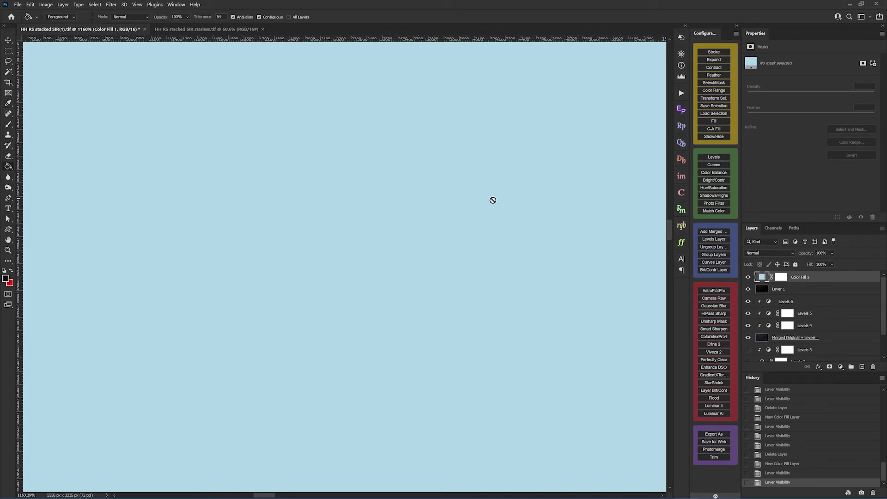
Step: Change Color Fill 1's colour to near-black 110709, keeping the Normal blend mode
{"action": "double_click", "coordinate": [761, 277]}
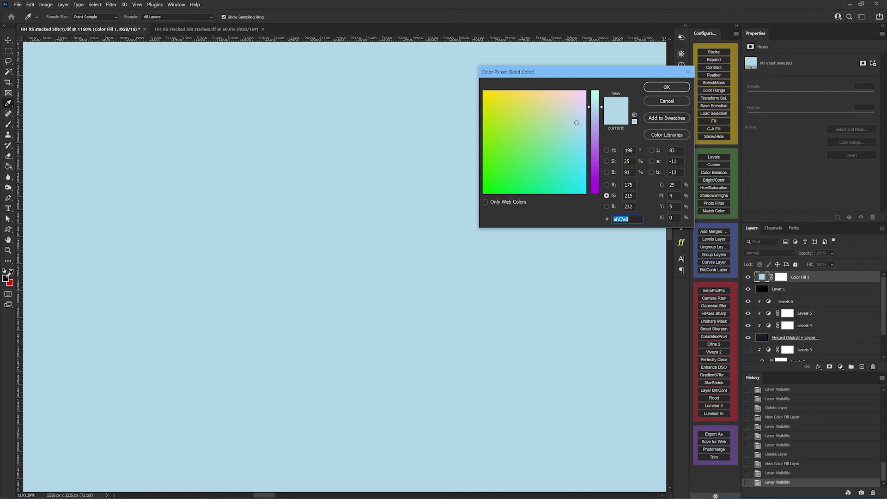
{"action": "left_click", "coordinate": [7, 275]}
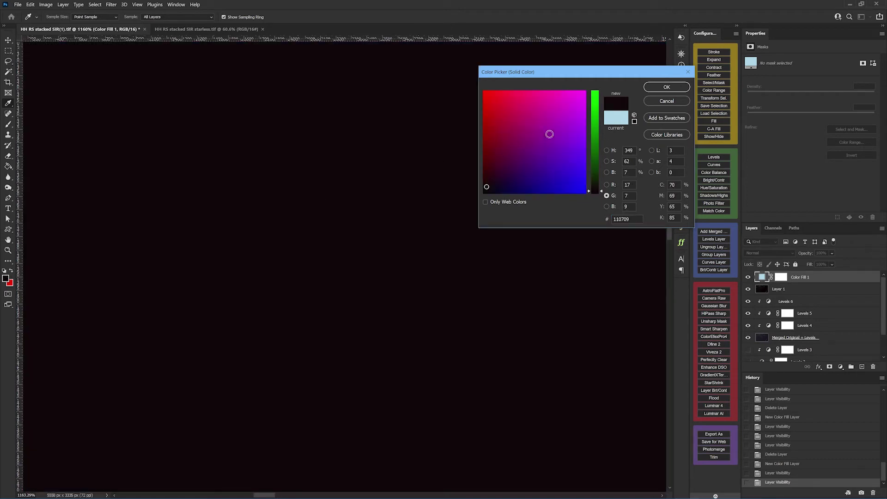
{"action": "left_click", "coordinate": [664, 89]}
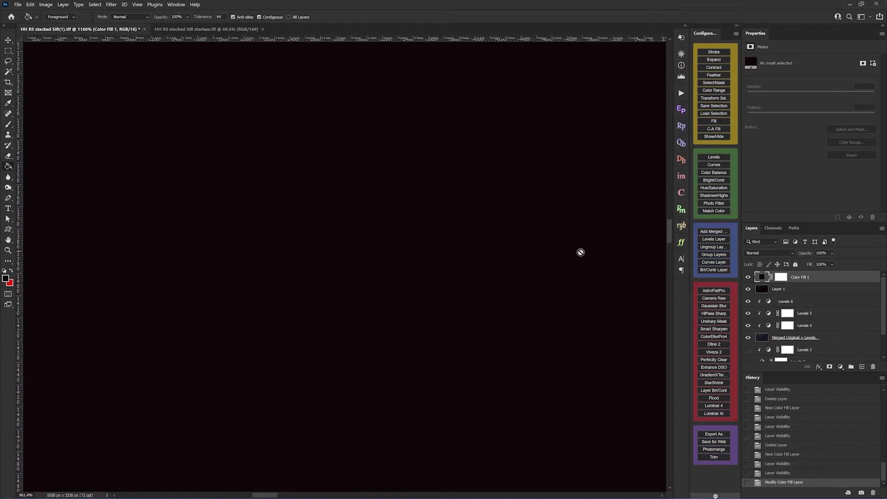
{"action": "scroll", "coordinate": [581, 253], "scroll_direction": "down", "scroll_amount": 5}
{"action": "left_click", "coordinate": [454, 242]}
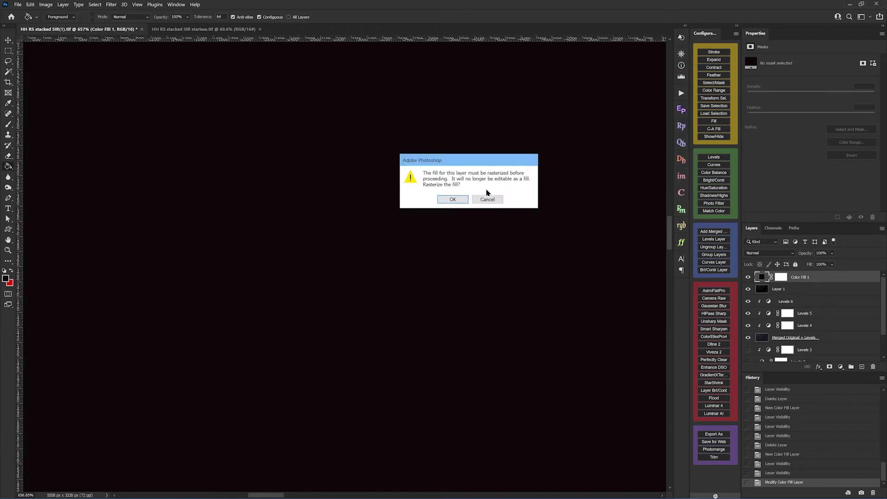
{"action": "left_click", "coordinate": [487, 199]}
{"action": "scroll", "coordinate": [494, 210], "scroll_direction": "down", "scroll_amount": 1}
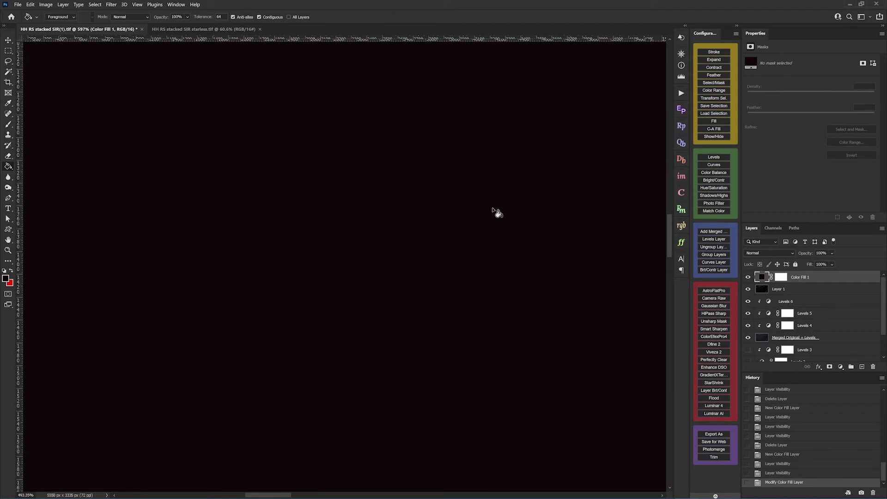
{"action": "scroll", "coordinate": [443, 232], "scroll_direction": "down", "scroll_amount": 20}
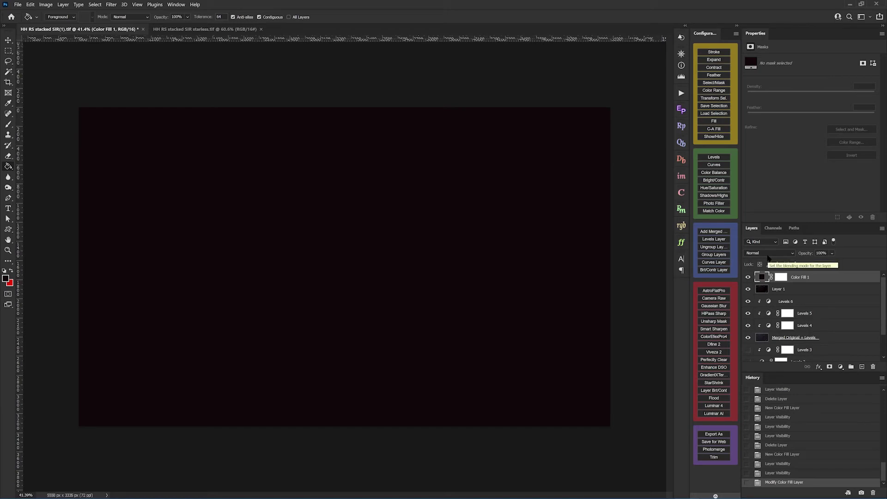
{"action": "left_click", "coordinate": [769, 253]}
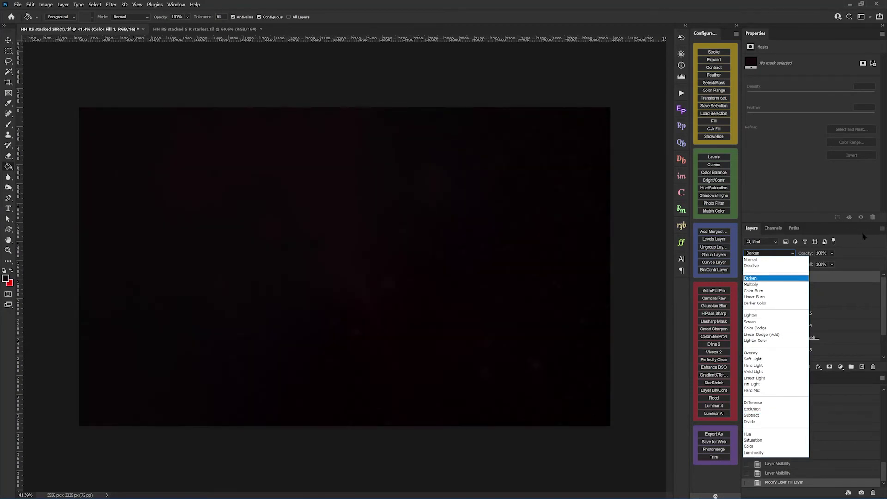
{"action": "left_click", "coordinate": [857, 227]}
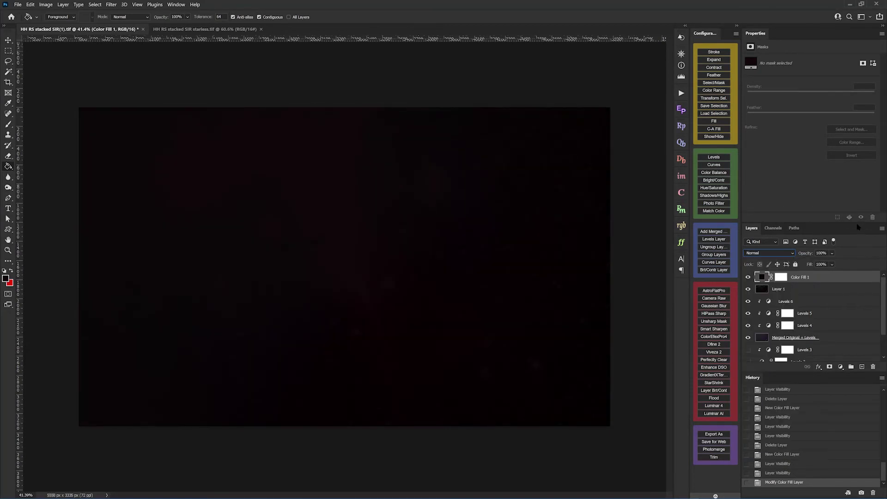
Step: Duplicate Layer 1 as Layer 1 copy
{"action": "right_click", "coordinate": [777, 291]}
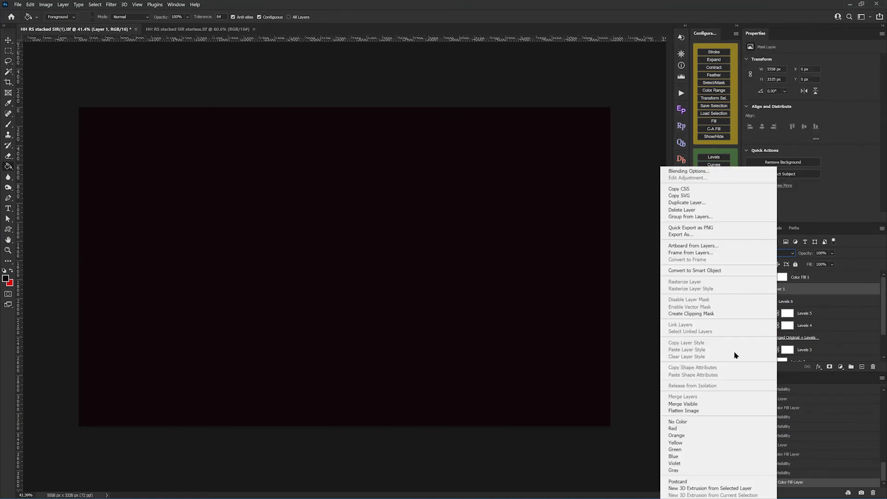
{"action": "left_click", "coordinate": [684, 202]}
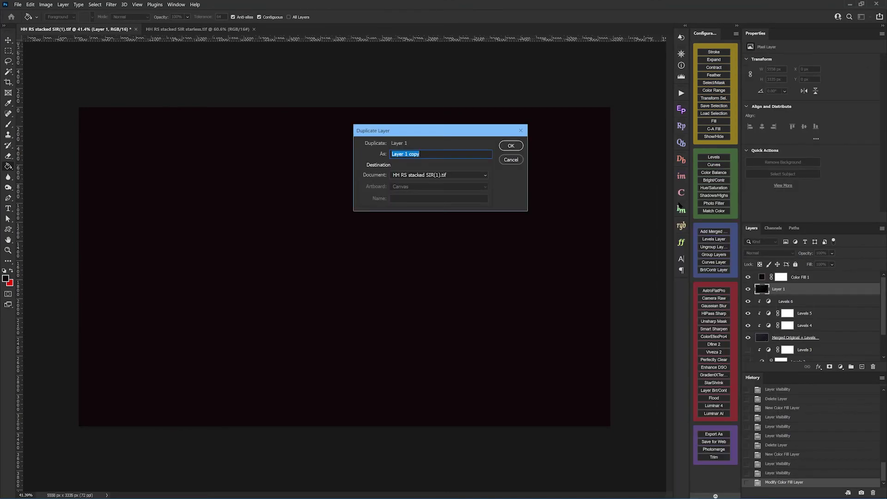
{"action": "left_click", "coordinate": [510, 146]}
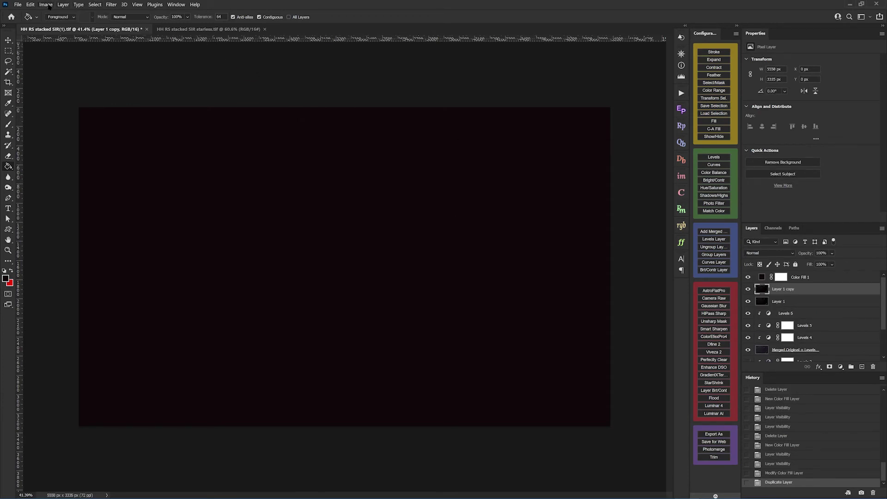
Step: Invert Layer 1 copy and hide Color Fill 1 to reveal the negative starfield
{"action": "left_click", "coordinate": [47, 5]}
{"action": "mouse_move", "coordinate": [68, 24]}
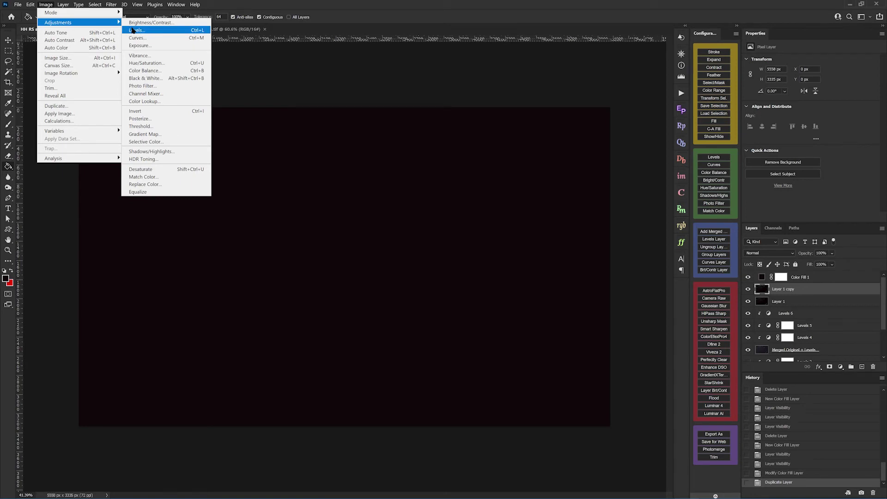
{"action": "left_click", "coordinate": [137, 111]}
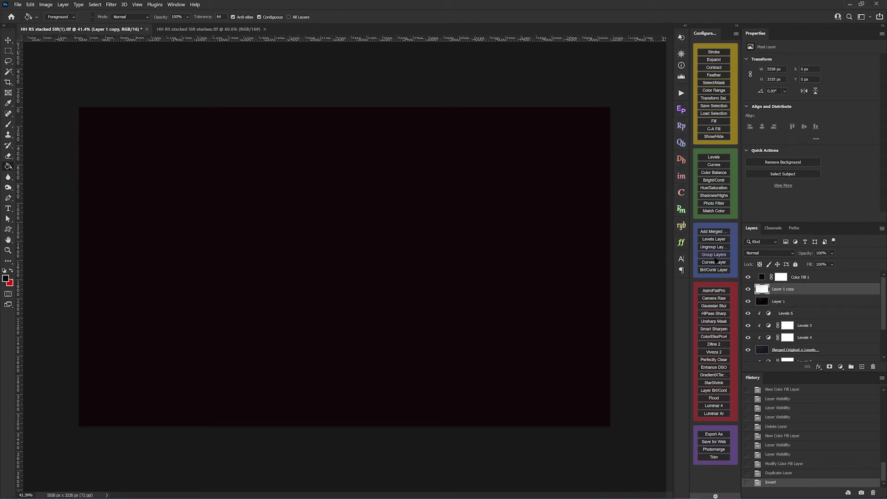
{"action": "left_click", "coordinate": [747, 277]}
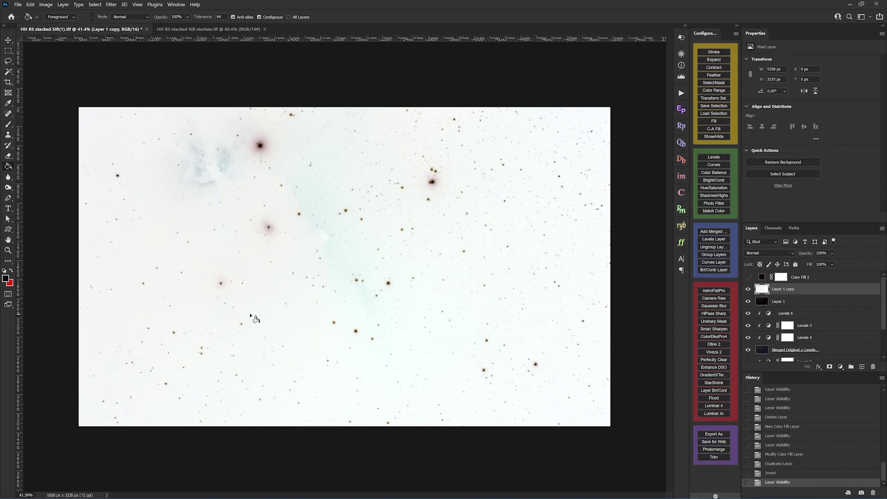
{"action": "scroll", "coordinate": [245, 299], "scroll_direction": "up", "scroll_amount": 6}
{"action": "scroll", "coordinate": [249, 303], "scroll_direction": "up", "scroll_amount": 5}
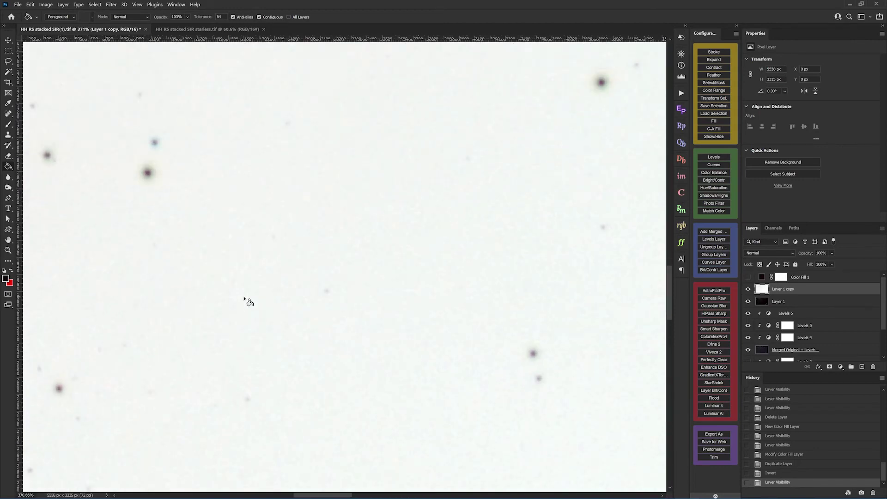
{"action": "scroll", "coordinate": [248, 277], "scroll_direction": "down", "scroll_amount": 5}
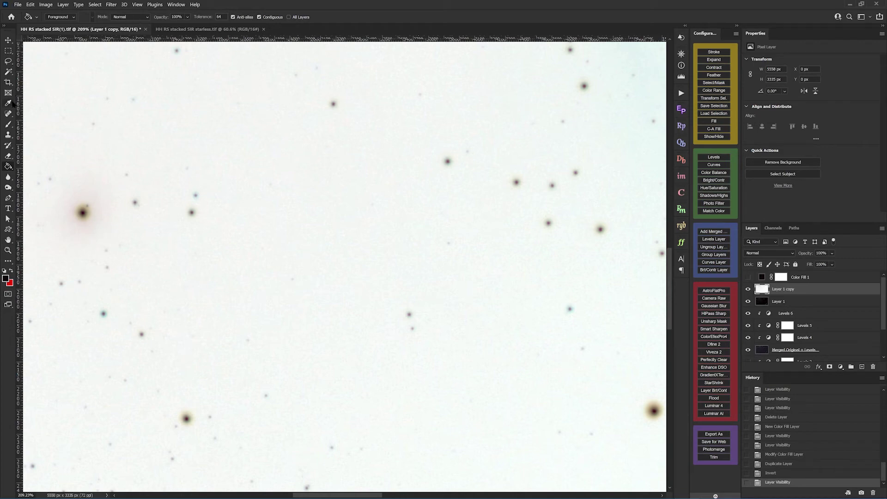
{"action": "key", "text": "i"}
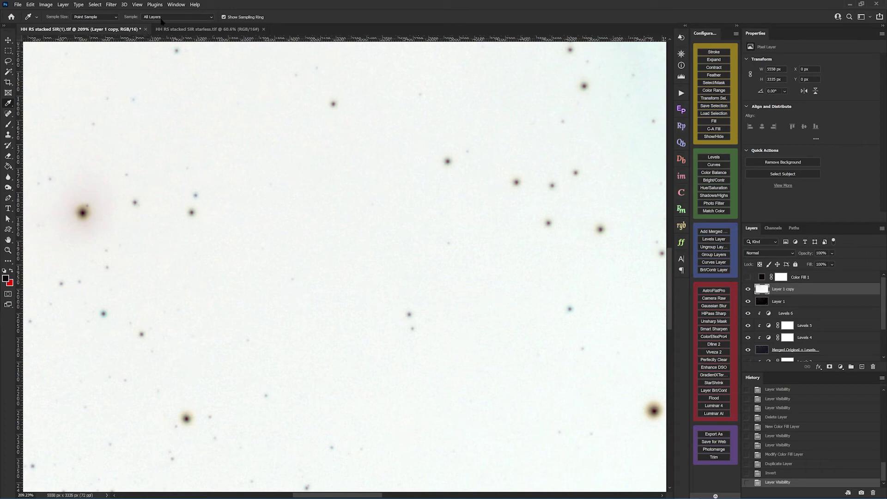
Step: Set the Eyedropper sample size to 31 by 31 Average and sample the inverted background
{"action": "left_click", "coordinate": [106, 17]}
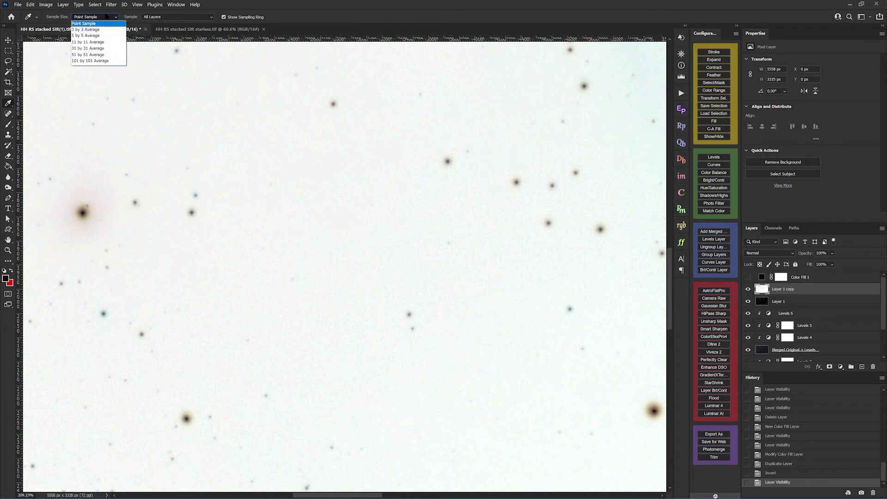
{"action": "left_click", "coordinate": [90, 46]}
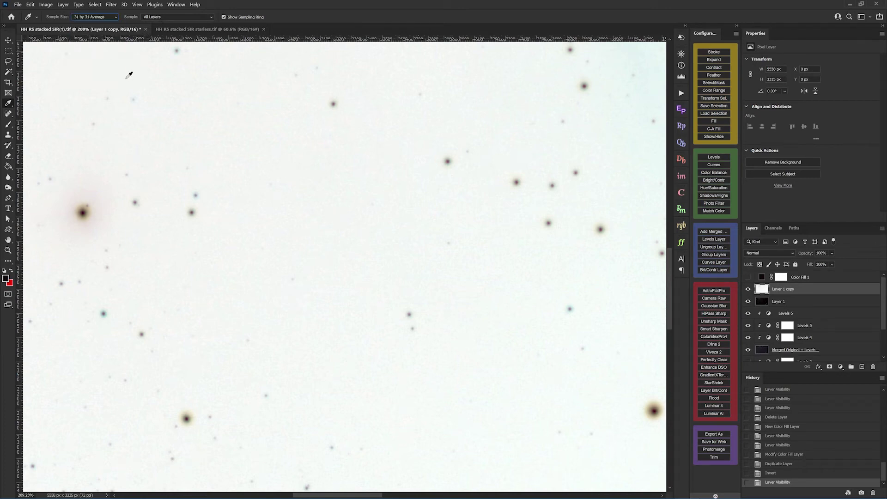
{"action": "left_click", "coordinate": [336, 204]}
Step: Show Color Fill 1 and change its colour to f4f7f4
{"action": "left_click", "coordinate": [749, 277]}
{"action": "left_click", "coordinate": [762, 277]}
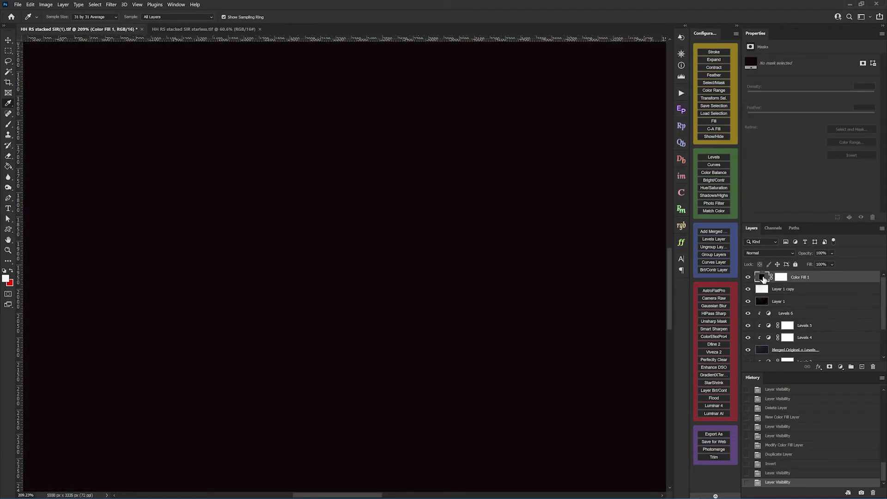
{"action": "double_click", "coordinate": [762, 277]}
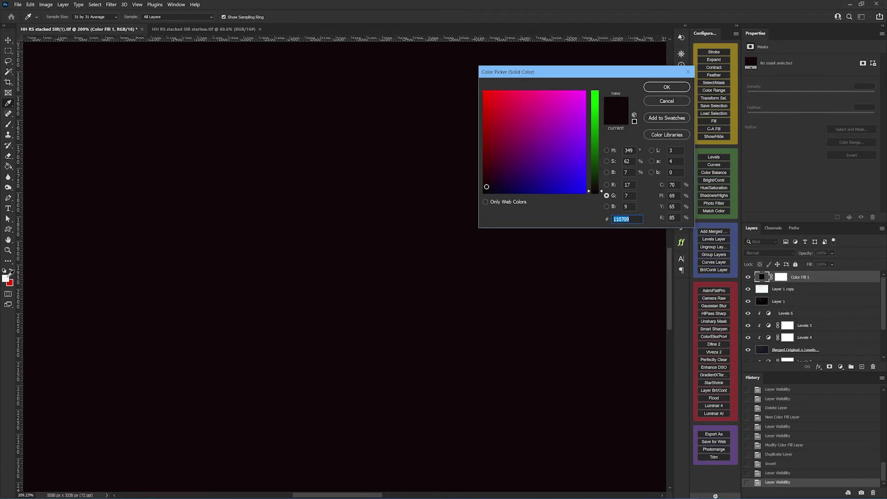
{"action": "type", "text": "f4f7f4"}
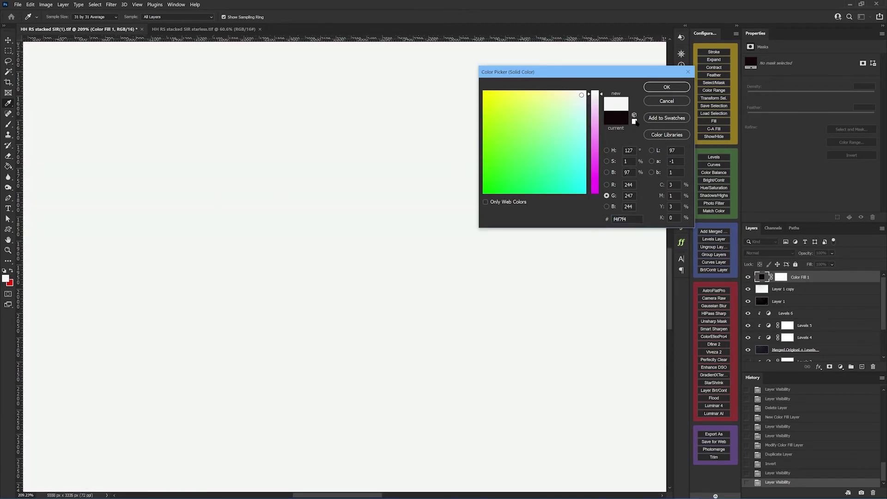
{"action": "left_click", "coordinate": [667, 87]}
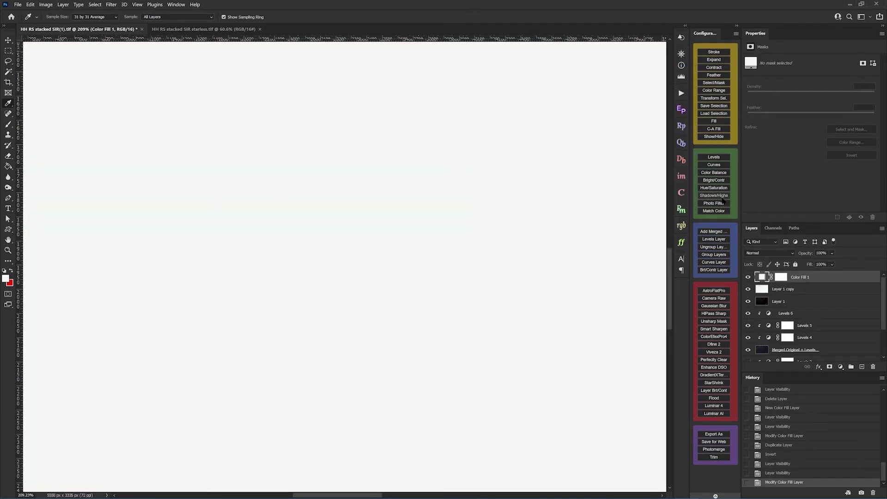
Step: Set Color Fill 1 to Divide blending, hide Layer 1 and the layers below, and select Layer 1 copy too
{"action": "left_click", "coordinate": [792, 254]}
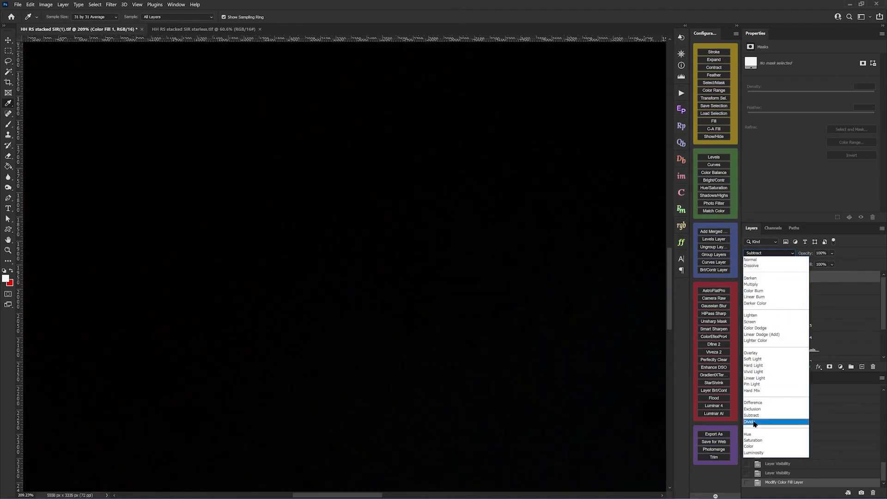
{"action": "left_click", "coordinate": [753, 421]}
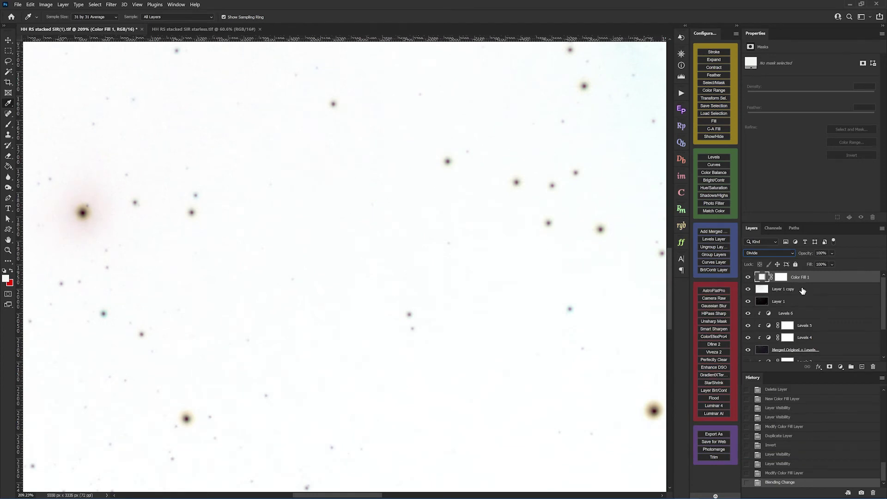
{"action": "left_click_drag", "start_coordinate": [748, 301], "coordinate": [752, 376]}
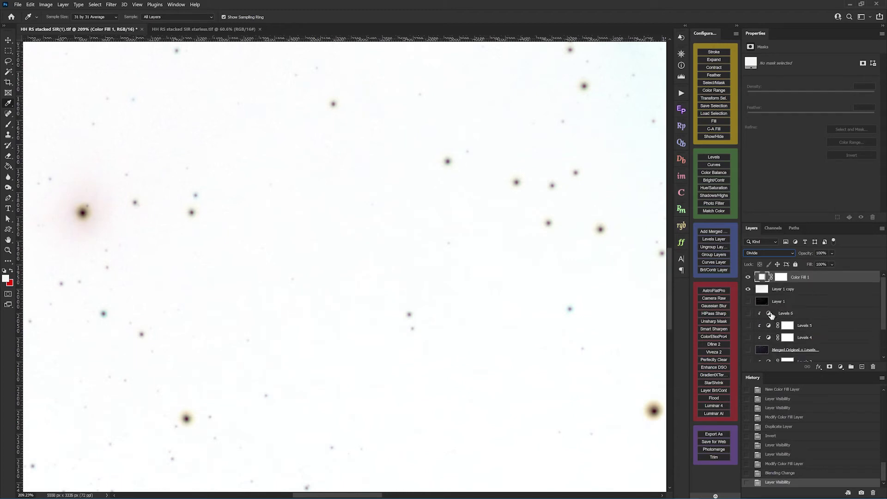
{"action": "left_click", "coordinate": [812, 292], "text": "shift"}
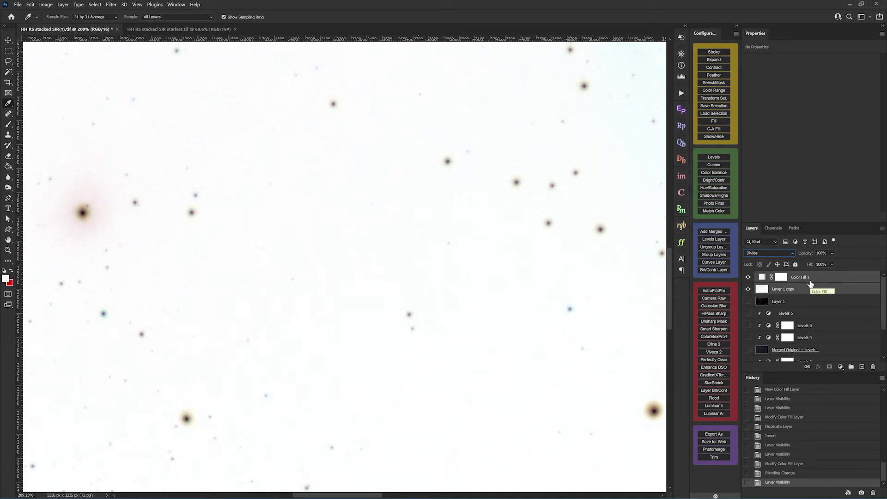
Step: Duplicate Color Fill 1 and Layer 1 copy, merge the copies into Color Fill 1 copy, and hide the originals
{"action": "right_click", "coordinate": [810, 283]}
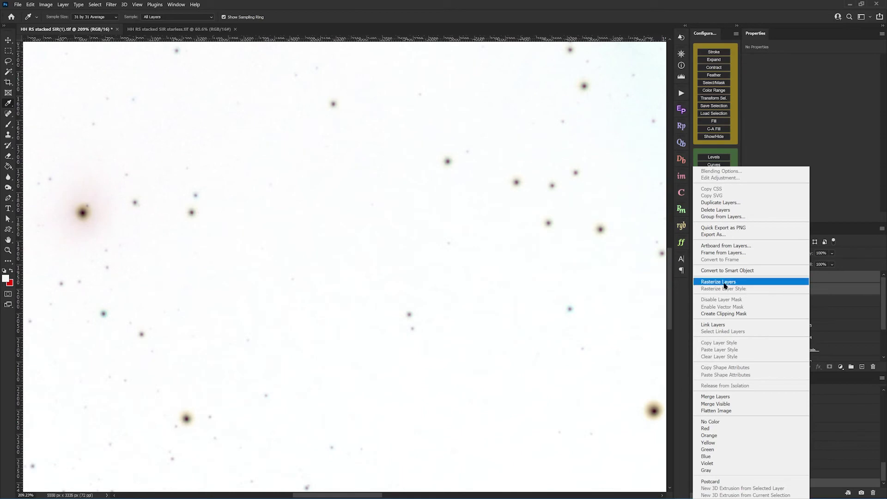
{"action": "left_click", "coordinate": [705, 203]}
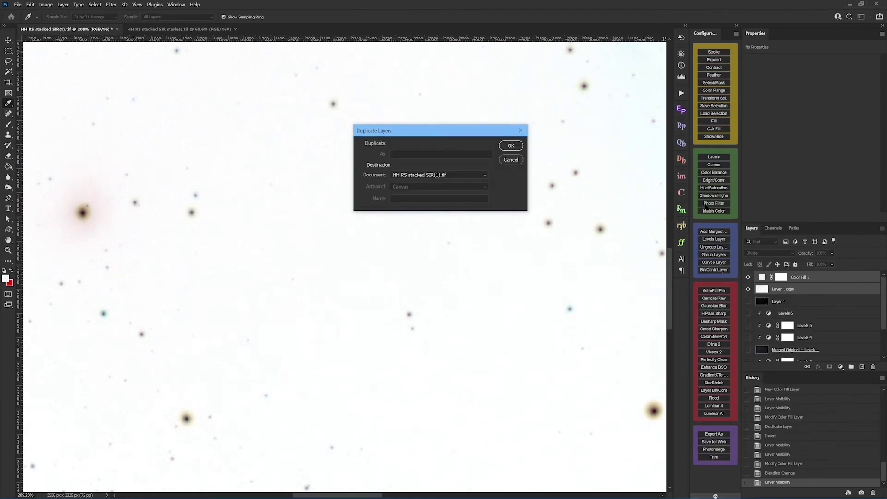
{"action": "left_click", "coordinate": [510, 146]}
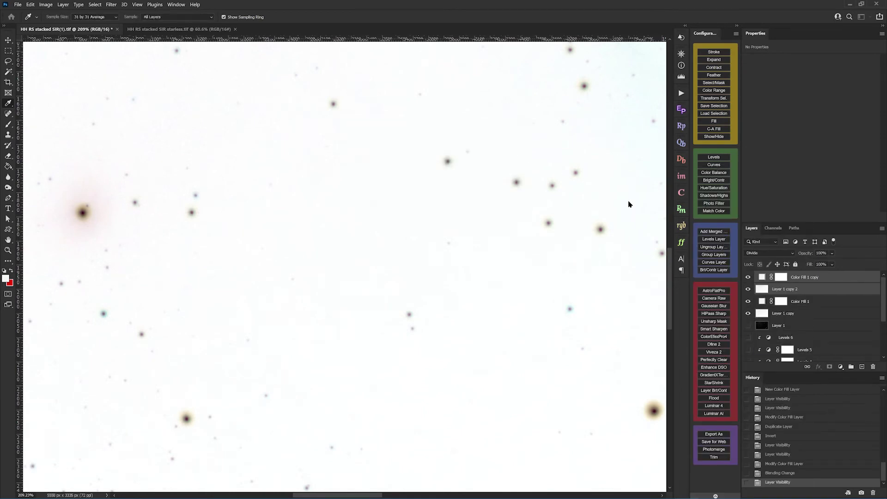
{"action": "right_click", "coordinate": [799, 280]}
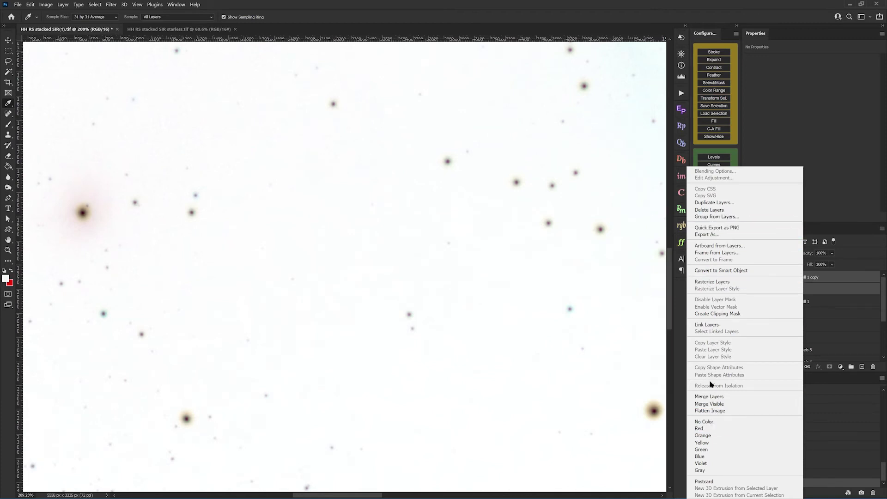
{"action": "left_click", "coordinate": [705, 397]}
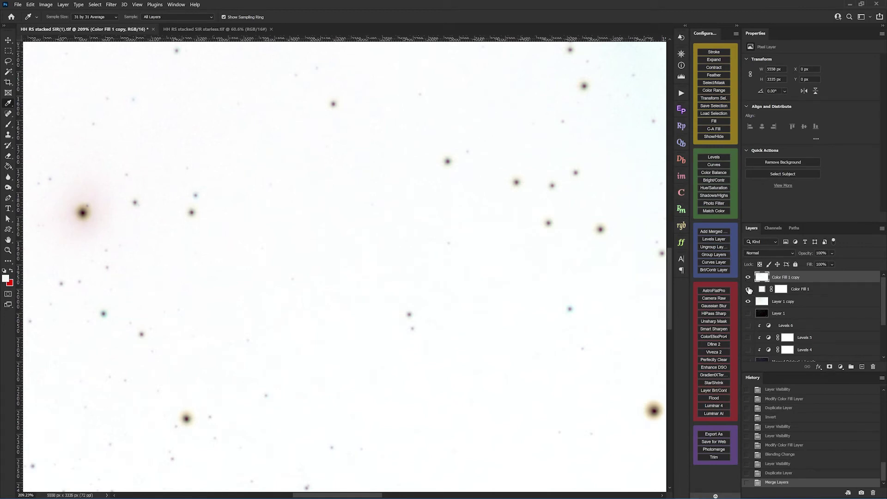
{"action": "left_click_drag", "start_coordinate": [748, 289], "coordinate": [749, 301]}
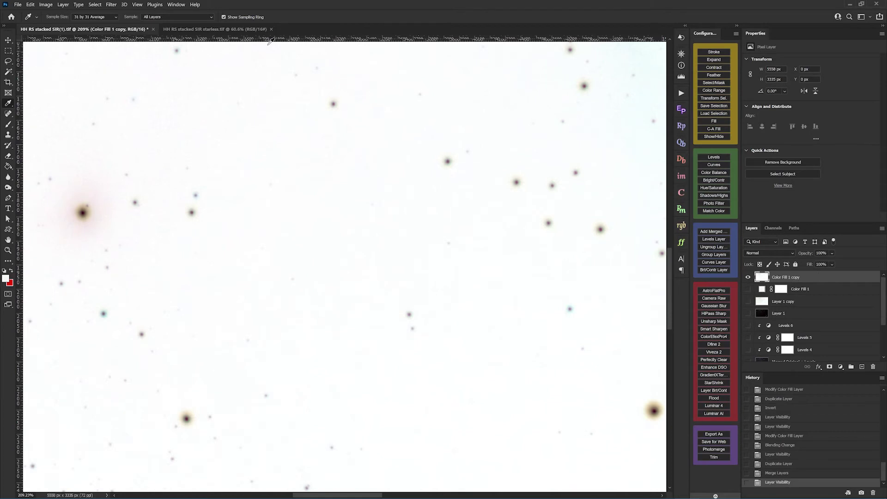
Step: Invert the merged Color Fill 1 copy layer back into a dark starfield
{"action": "left_click", "coordinate": [46, 5]}
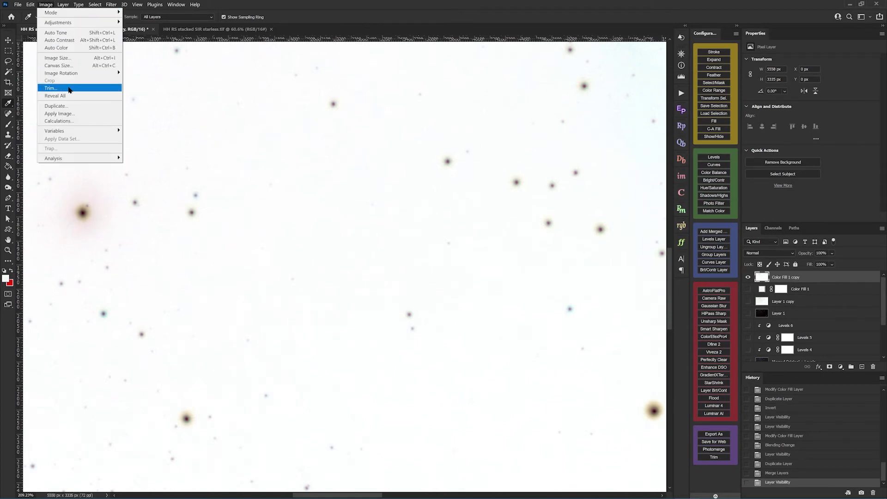
{"action": "mouse_move", "coordinate": [111, 28]}
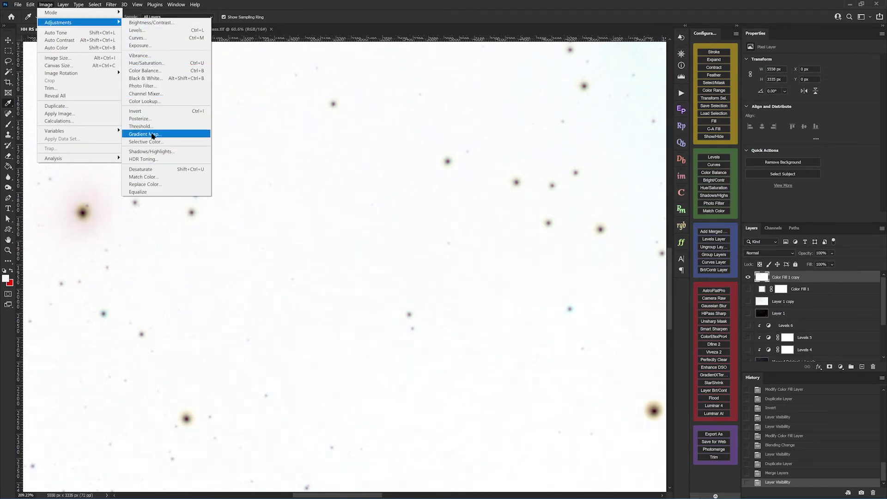
{"action": "left_click", "coordinate": [149, 114]}
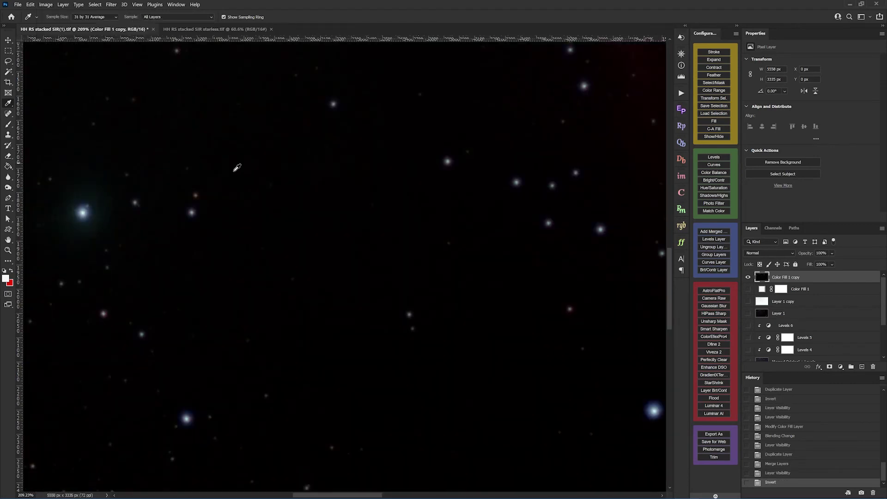
Step: Make Layer 1 visible again and add a layer mask to Color Fill 1 copy
{"action": "scroll", "coordinate": [296, 198], "scroll_direction": "down", "scroll_amount": 10}
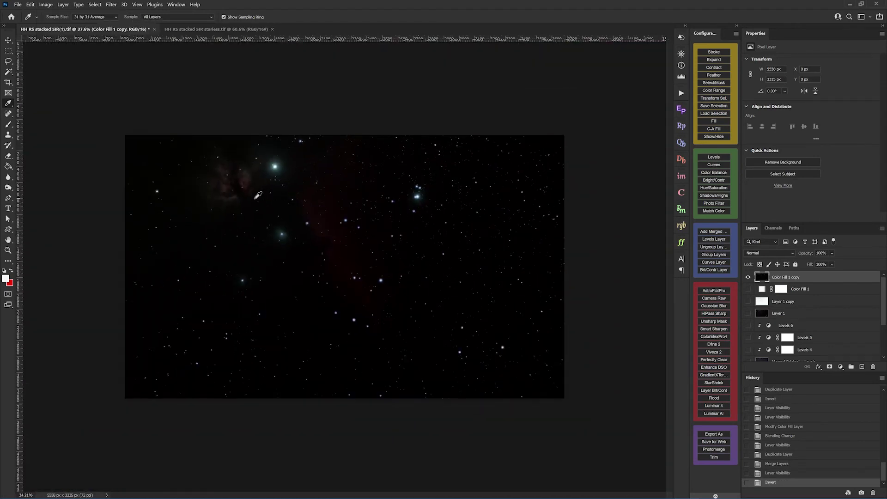
{"action": "scroll", "coordinate": [236, 175], "scroll_direction": "up", "scroll_amount": 5}
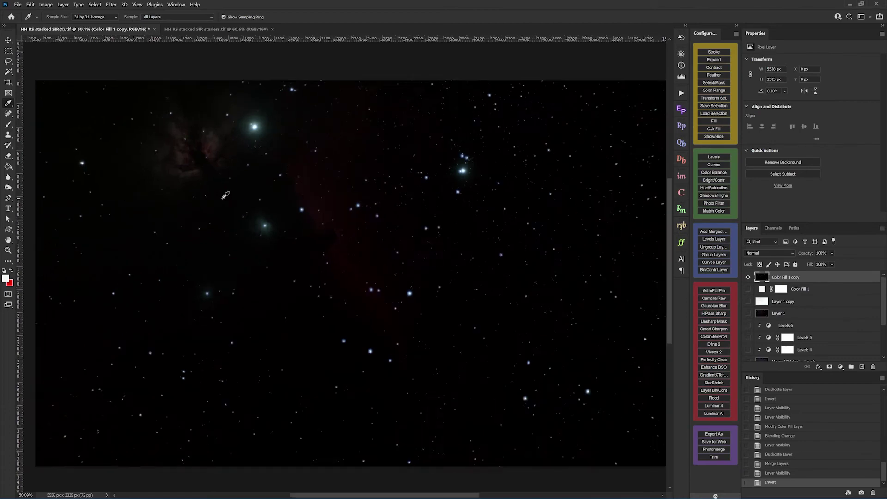
{"action": "scroll", "coordinate": [333, 200], "scroll_direction": "up", "scroll_amount": 8}
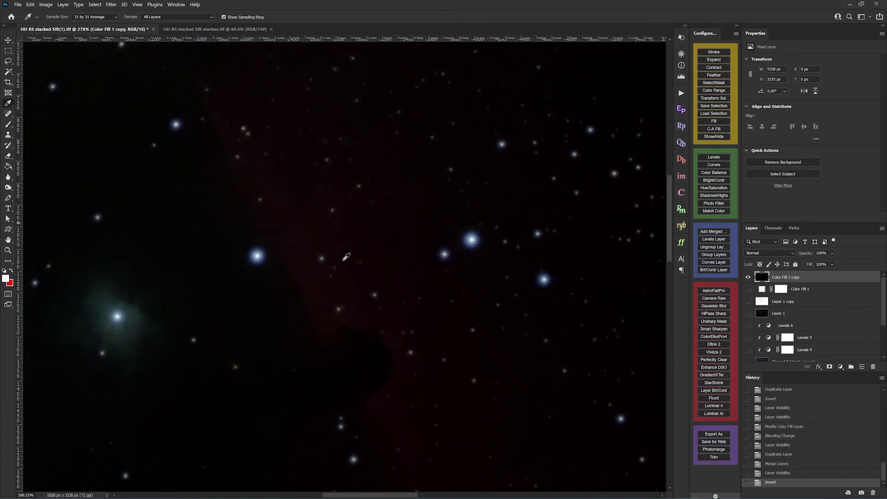
{"action": "scroll", "coordinate": [334, 249], "scroll_direction": "down", "scroll_amount": 8}
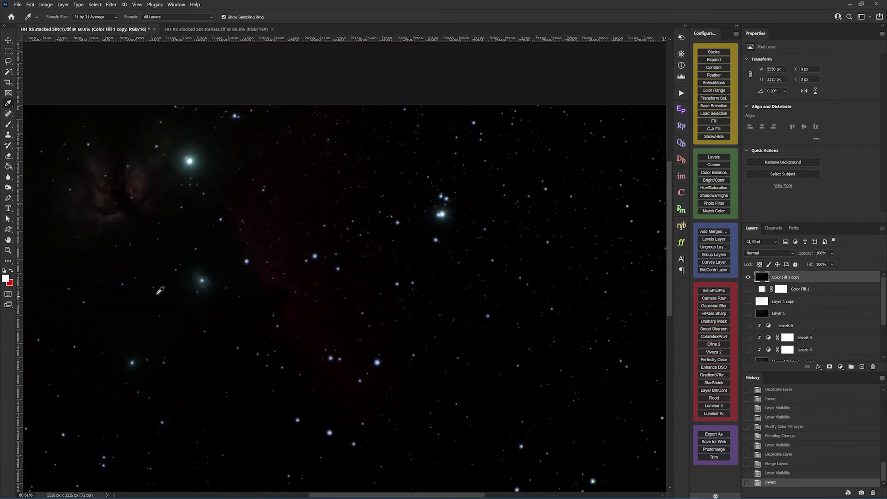
{"action": "scroll", "coordinate": [138, 286], "scroll_direction": "up", "scroll_amount": 2}
{"action": "left_click_drag", "start_coordinate": [123, 291], "coordinate": [309, 238]}
{"action": "scroll", "coordinate": [341, 178], "scroll_direction": "up", "scroll_amount": 6}
{"action": "scroll", "coordinate": [347, 174], "scroll_direction": "down", "scroll_amount": 5}
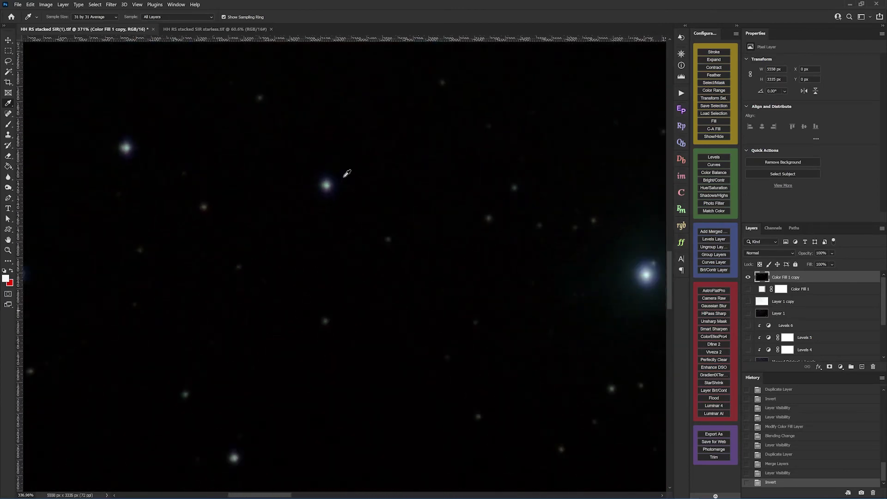
{"action": "scroll", "coordinate": [347, 173], "scroll_direction": "down", "scroll_amount": 4}
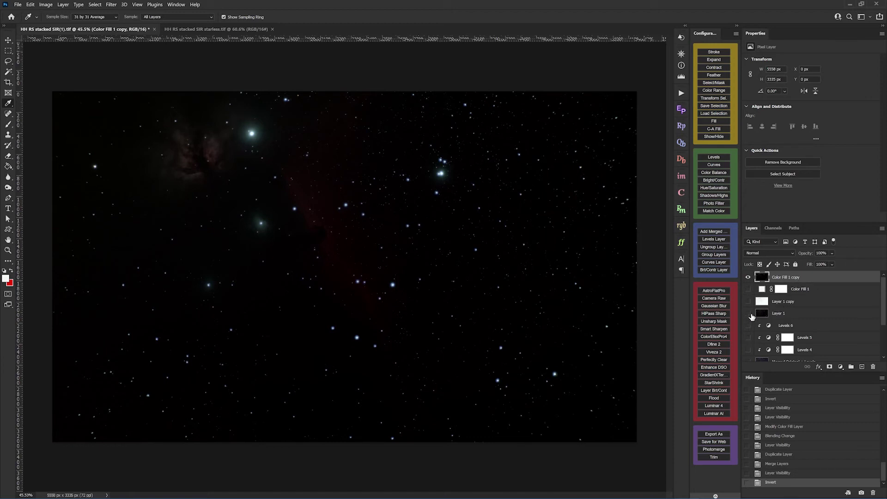
{"action": "left_click", "coordinate": [748, 314]}
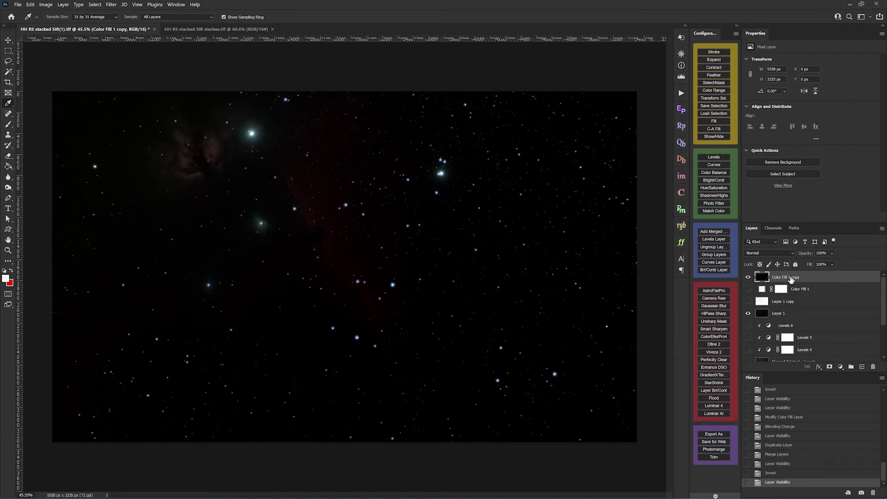
{"action": "left_click", "coordinate": [829, 367]}
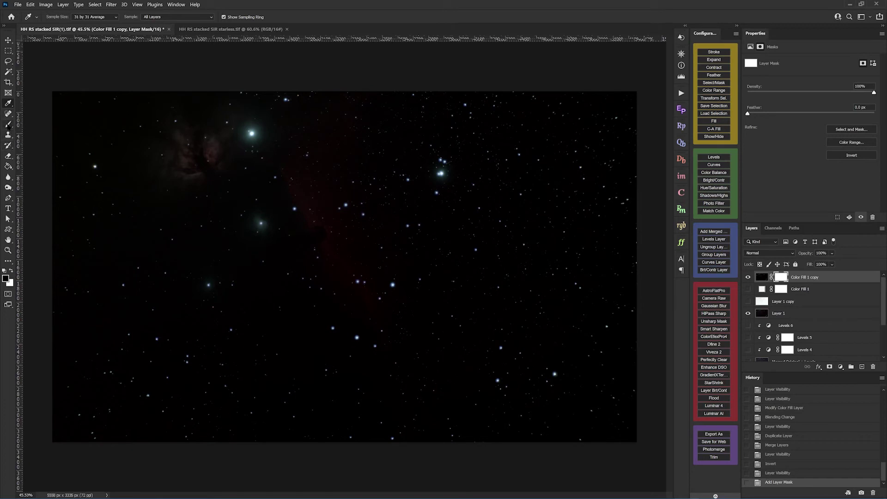
Step: Brush over the nebula on Color Fill 1 copy's mask with a series of dabs
{"action": "key", "text": "b"}
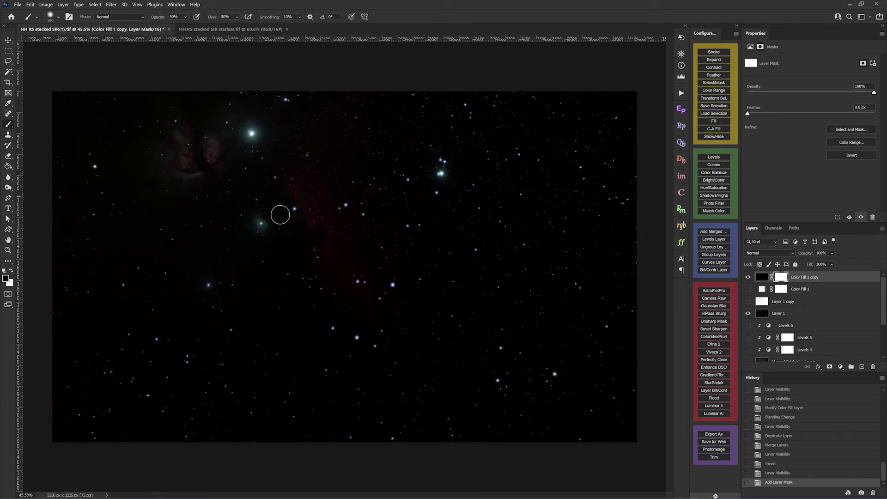
{"action": "left_click", "coordinate": [303, 166]}
{"action": "left_click", "coordinate": [293, 145]}
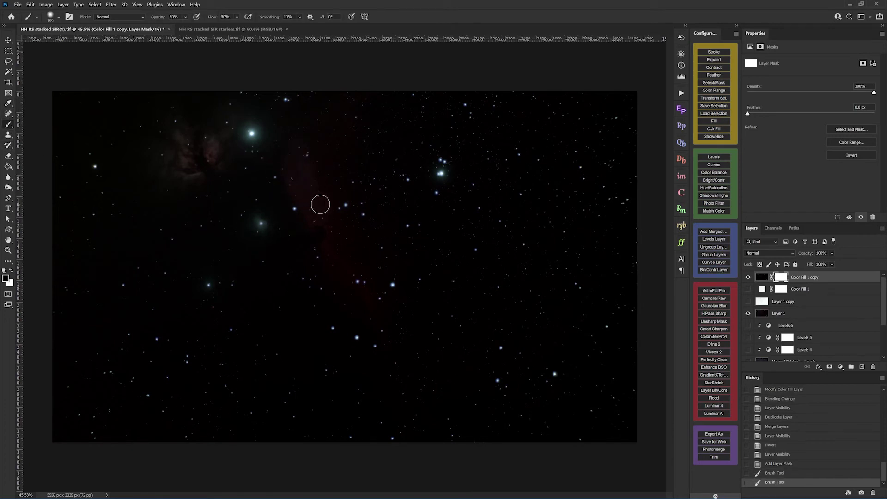
{"action": "left_click", "coordinate": [351, 191]}
{"action": "left_click", "coordinate": [349, 191]}
{"action": "left_click", "coordinate": [336, 130]}
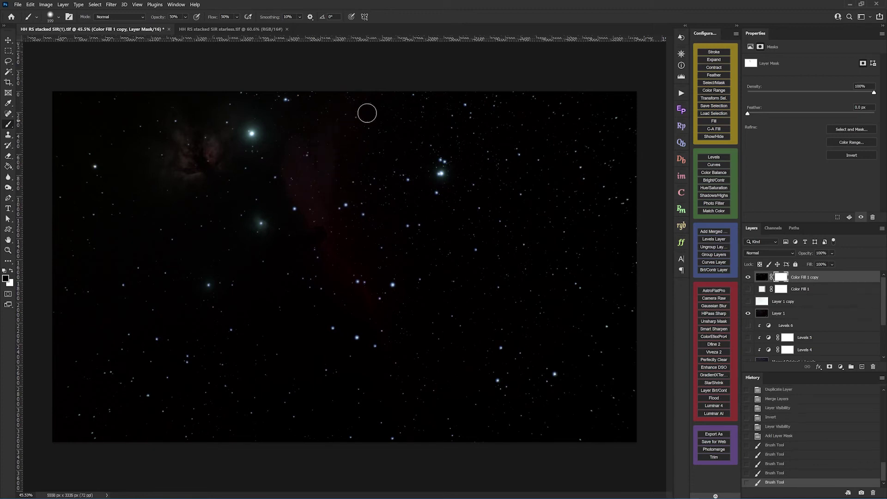
{"action": "left_click", "coordinate": [367, 113]}
{"action": "left_click", "coordinate": [350, 153]}
{"action": "left_click", "coordinate": [325, 173]}
{"action": "left_click", "coordinate": [303, 147]}
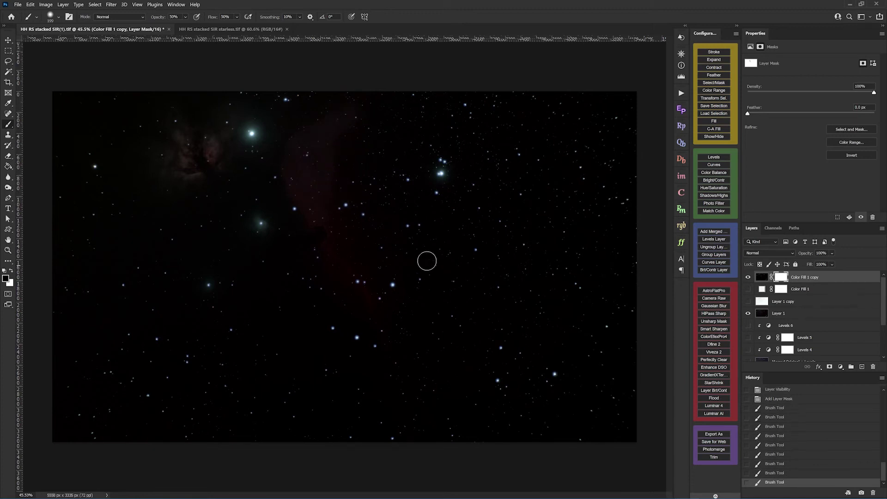
{"action": "left_click", "coordinate": [413, 244]}
{"action": "left_click", "coordinate": [444, 258]}
Step: Set the brush to 511 px with adjusted hardness, 63% opacity and 36% flow
{"action": "right_click", "coordinate": [311, 202]}
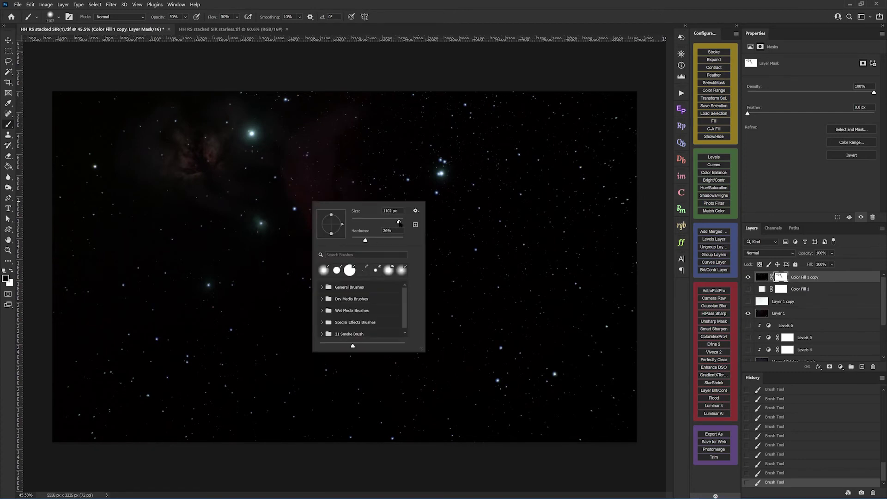
{"action": "left_click", "coordinate": [399, 222]}
{"action": "left_click", "coordinate": [360, 241]}
{"action": "left_click", "coordinate": [208, 67]}
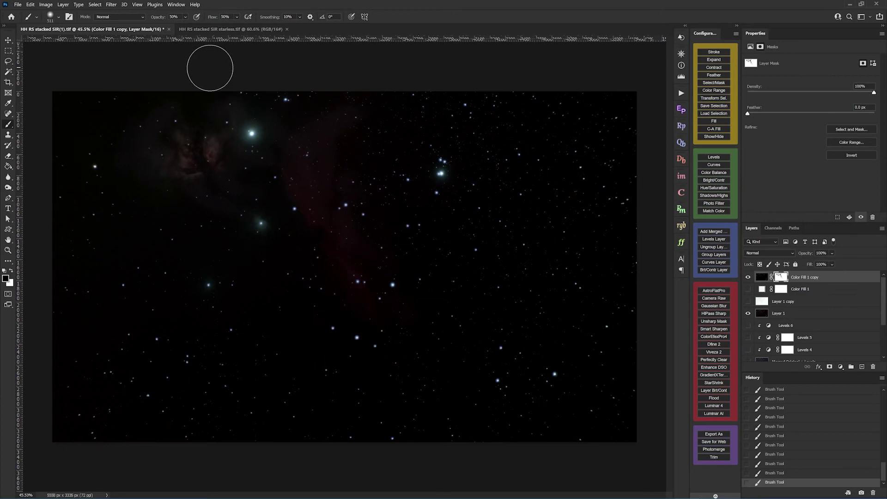
{"action": "left_click", "coordinate": [185, 17]}
{"action": "left_click", "coordinate": [236, 17]}
{"action": "left_click", "coordinate": [242, 55]}
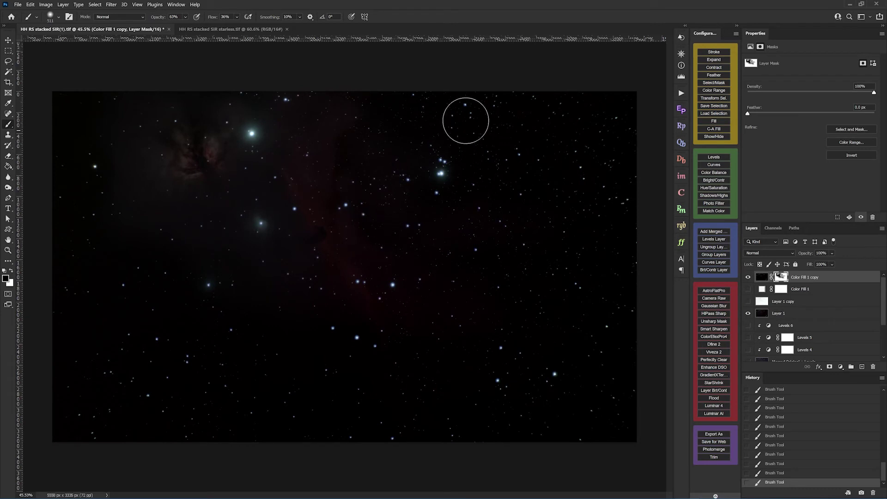
Step: Display Color Fill 1 copy's layer mask alone to check its soft nebula-shaped coverage
{"action": "left_click", "coordinate": [781, 277], "text": "alt"}
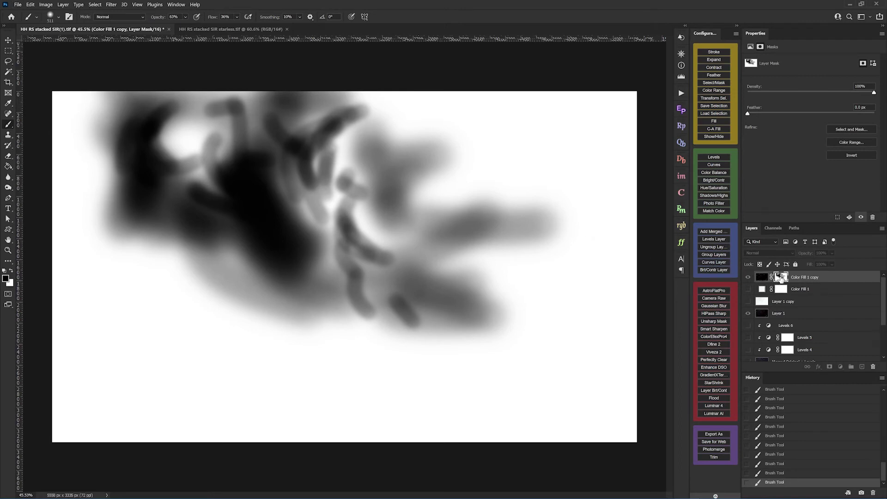
Step: Exit the mask view and zoom to inspect the red nebula showing through the starfield
{"action": "key", "text": "super"}
{"action": "key", "text": "Escape"}
{"action": "left_click", "coordinate": [779, 277], "text": "alt"}
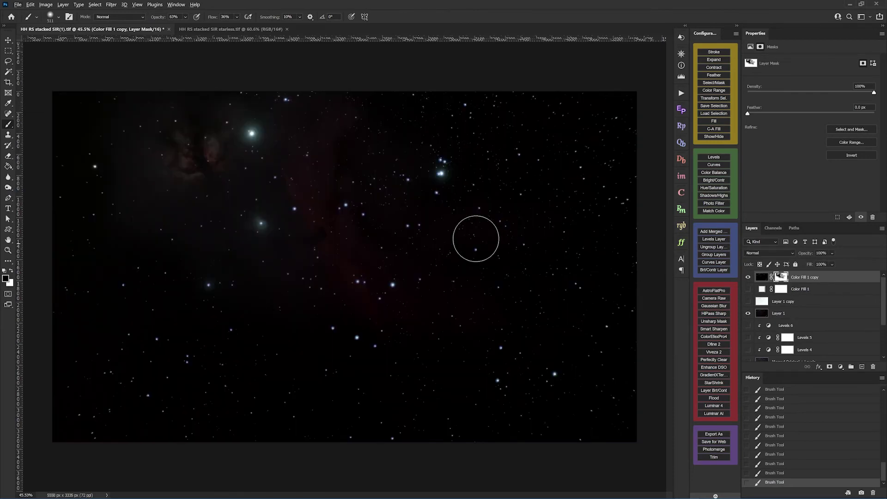
{"action": "scroll", "coordinate": [185, 248], "scroll_direction": "up", "scroll_amount": 5}
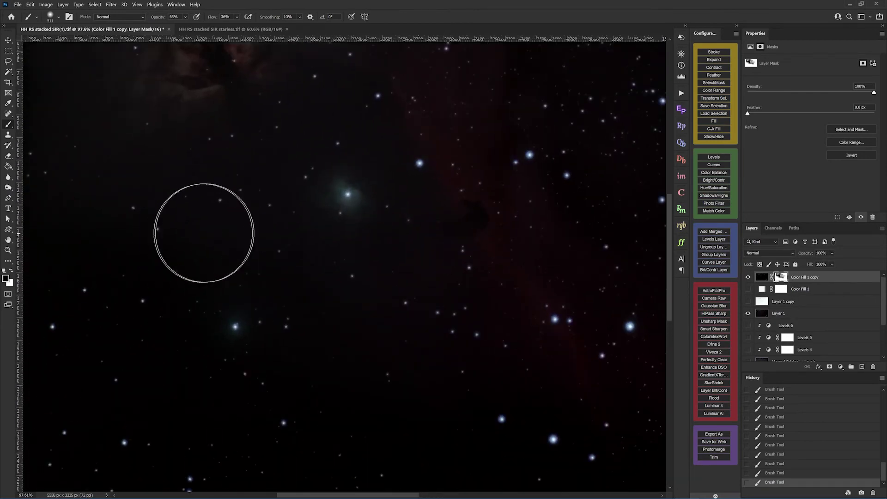
{"action": "scroll", "coordinate": [203, 233], "scroll_direction": "down", "scroll_amount": 5}
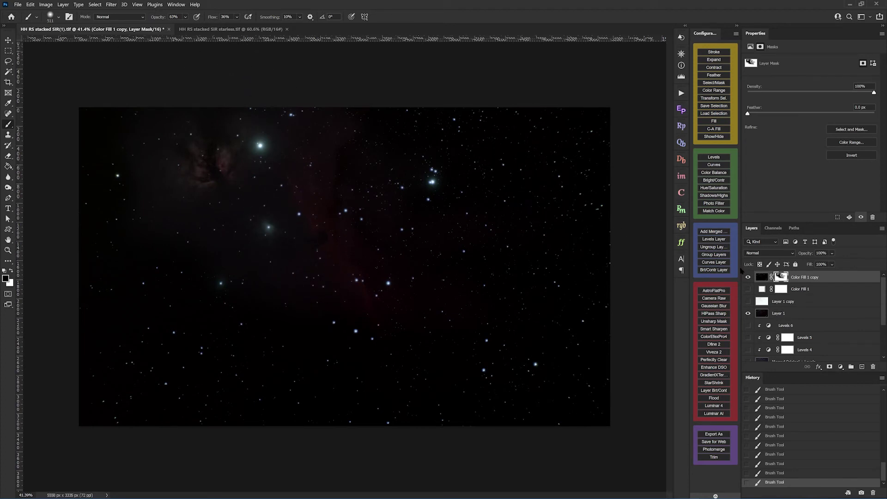
Step: Briefly show then rehide Color Fill 1 and Layer 1 copy, and load Layer 1 as a selection
{"action": "left_click", "coordinate": [747, 289]}
{"action": "left_click", "coordinate": [747, 301]}
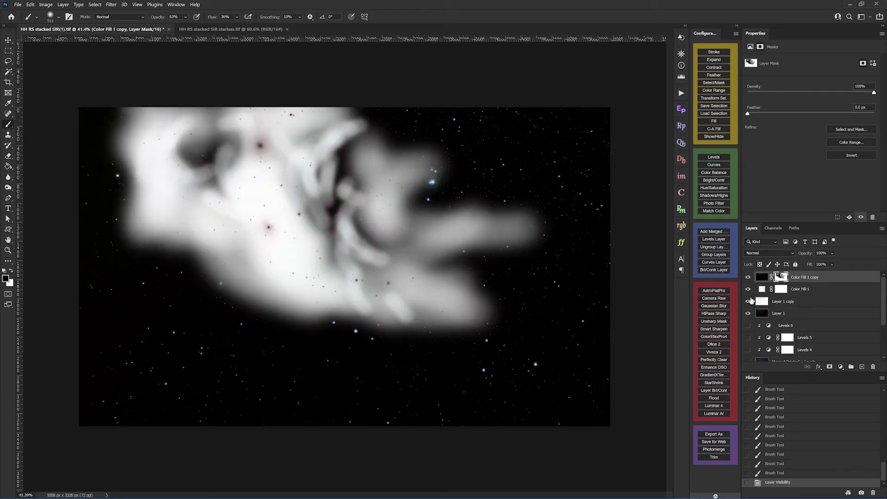
{"action": "left_click_drag", "start_coordinate": [748, 290], "coordinate": [752, 306]}
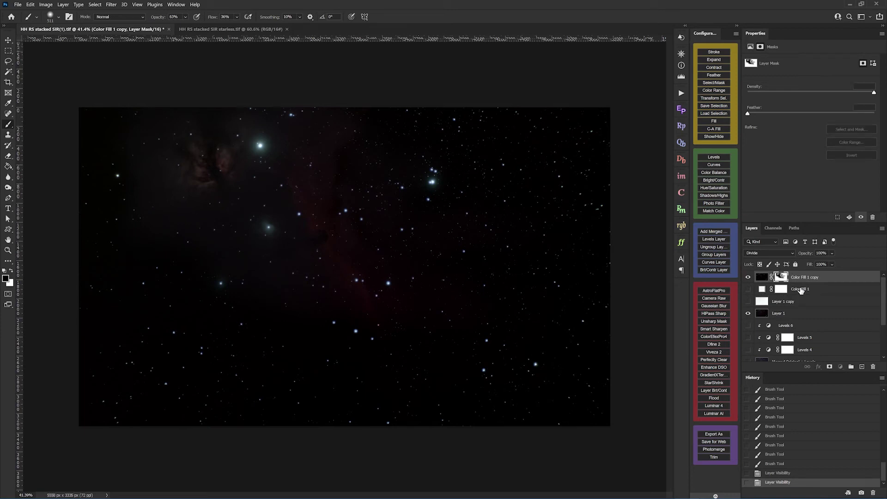
{"action": "left_click", "coordinate": [761, 291]}
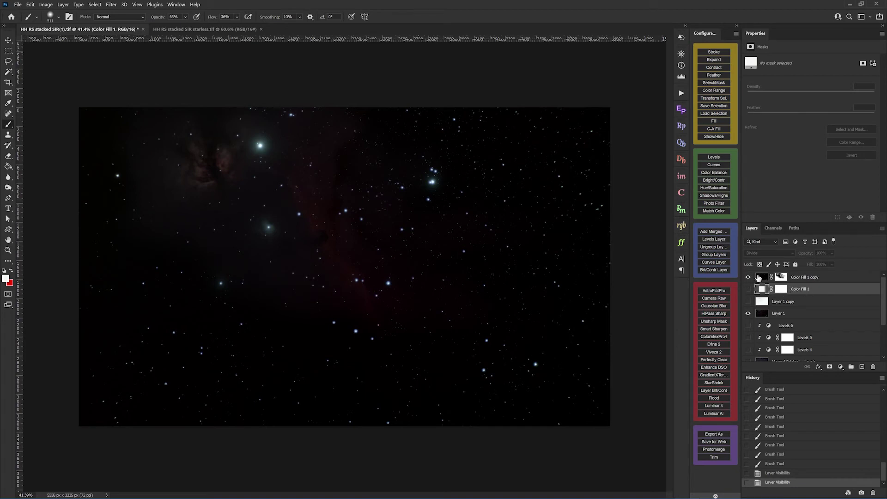
{"action": "left_click", "coordinate": [761, 277]}
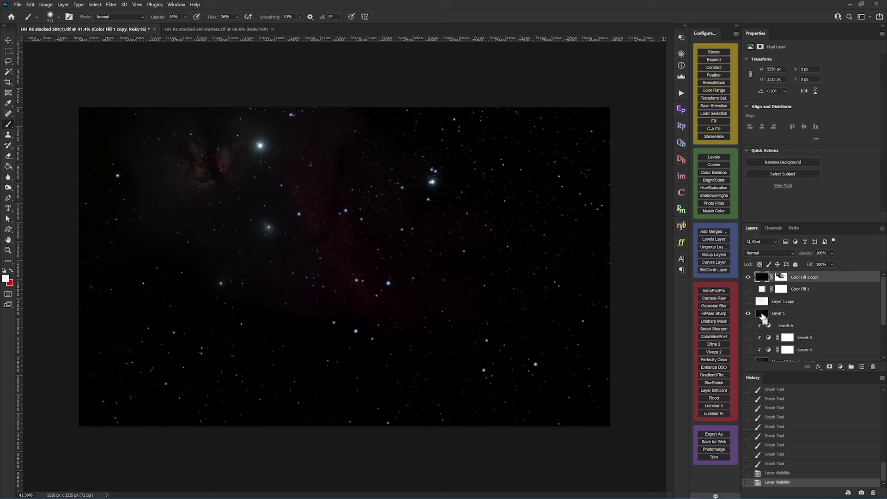
{"action": "left_click", "coordinate": [763, 318], "text": "ctrl"}
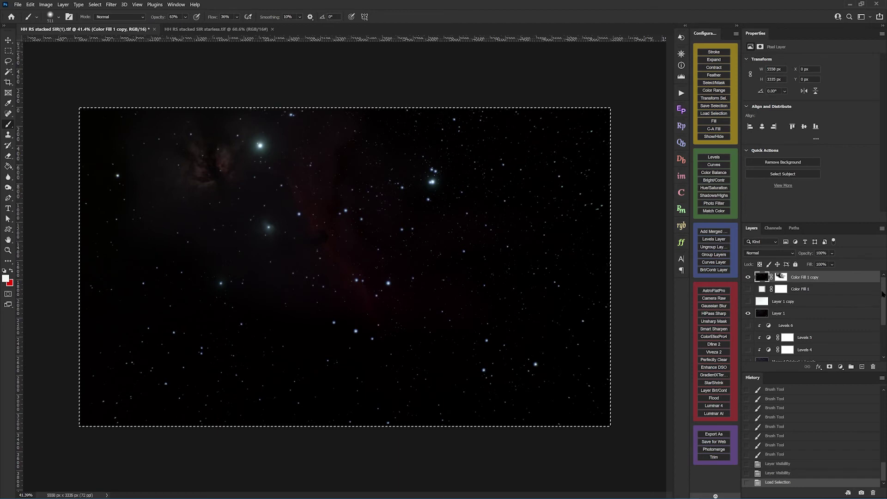
Step: Stamp the visible composite into a new Layer 2 and hide Color Fill 1 copy and Layer 1
{"action": "scroll", "coordinate": [883, 295], "scroll_direction": "down", "scroll_amount": 2}
{"action": "scroll", "coordinate": [883, 296], "scroll_direction": "up", "scroll_amount": 2}
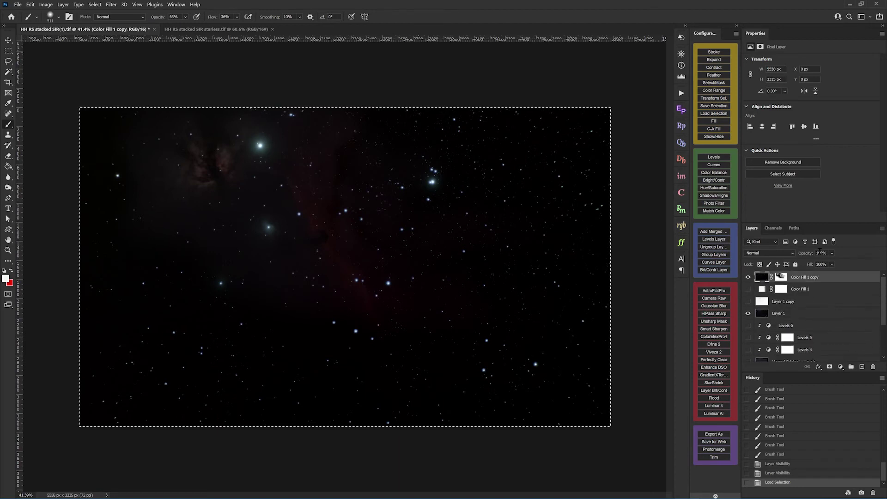
{"action": "left_click", "coordinate": [710, 232]}
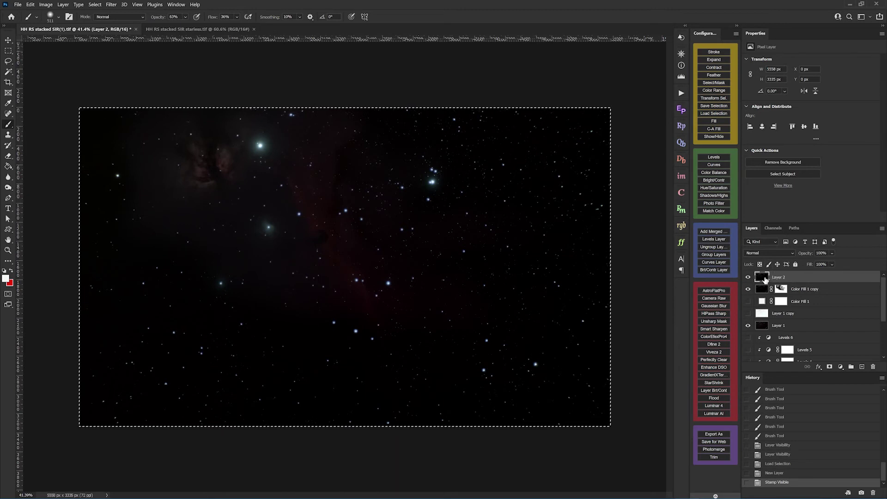
{"action": "left_click_drag", "start_coordinate": [748, 289], "coordinate": [749, 328]}
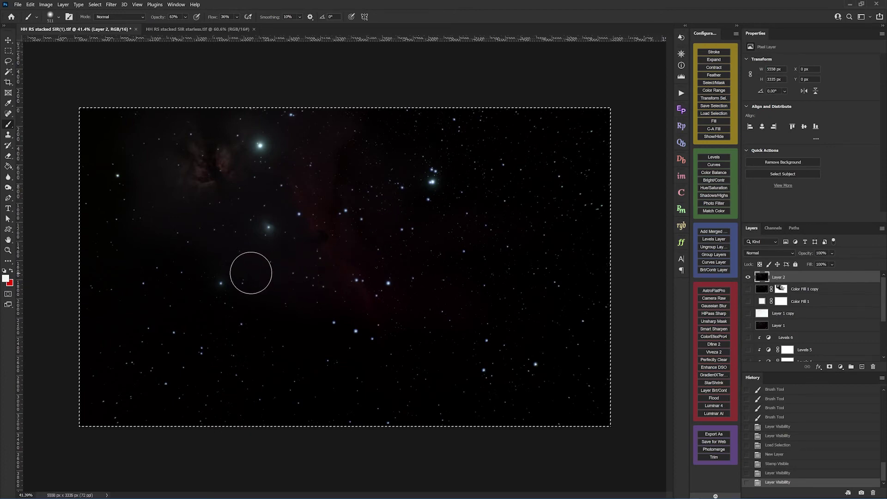
{"action": "scroll", "coordinate": [250, 272], "scroll_direction": "up", "scroll_amount": 3}
{"action": "scroll", "coordinate": [240, 266], "scroll_direction": "down", "scroll_amount": 2}
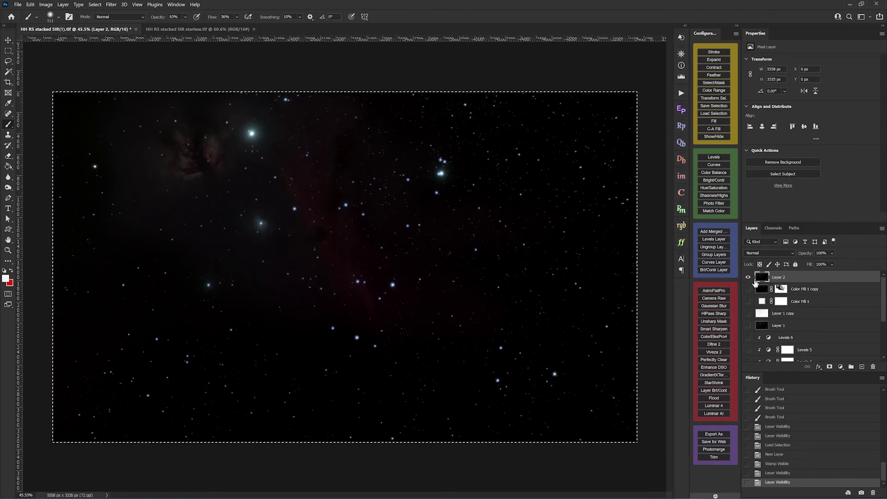
Step: Add a Curves 1 adjustment and lift the shadows to a point at input 14, output 17
{"action": "left_click", "coordinate": [711, 165]}
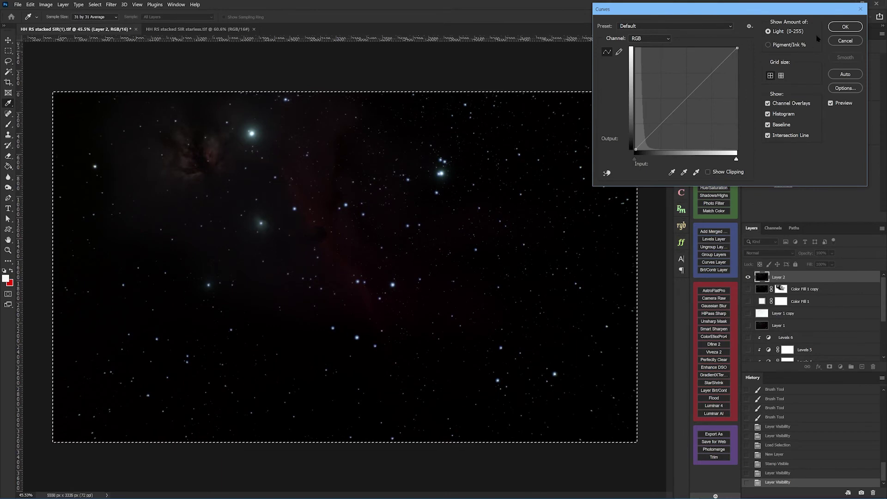
{"action": "left_click", "coordinate": [844, 41]}
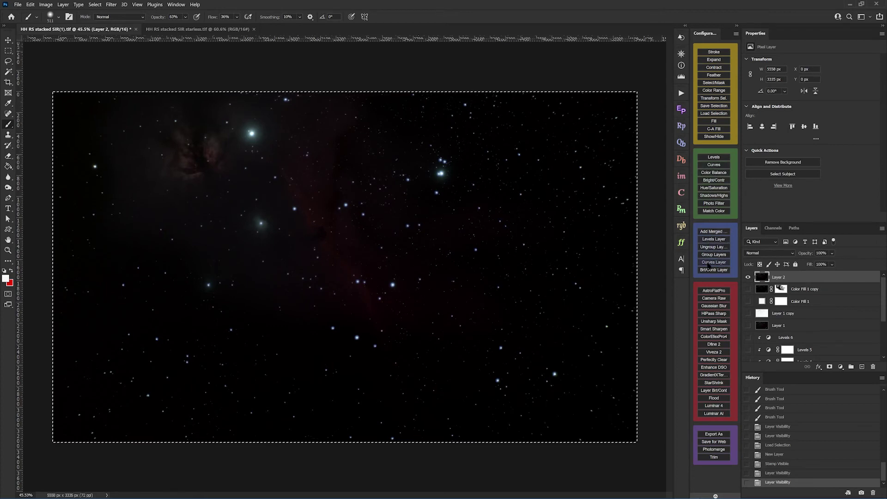
{"action": "left_click", "coordinate": [708, 263]}
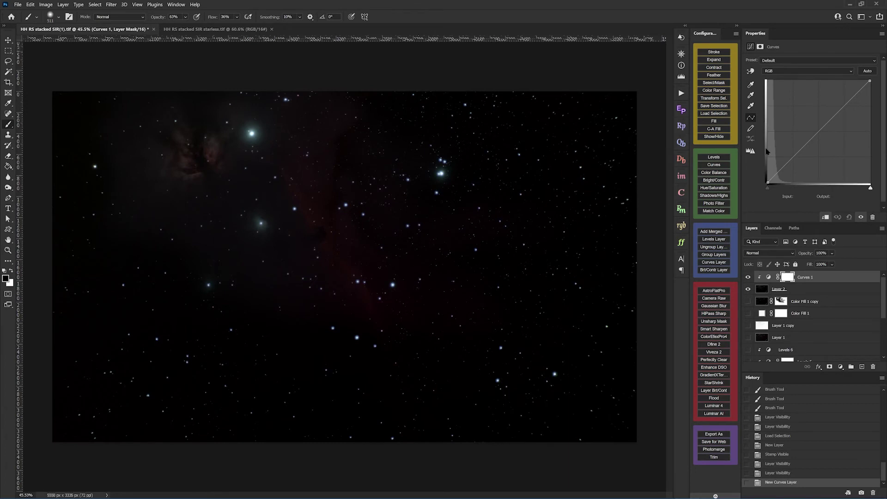
{"action": "left_click", "coordinate": [751, 72]}
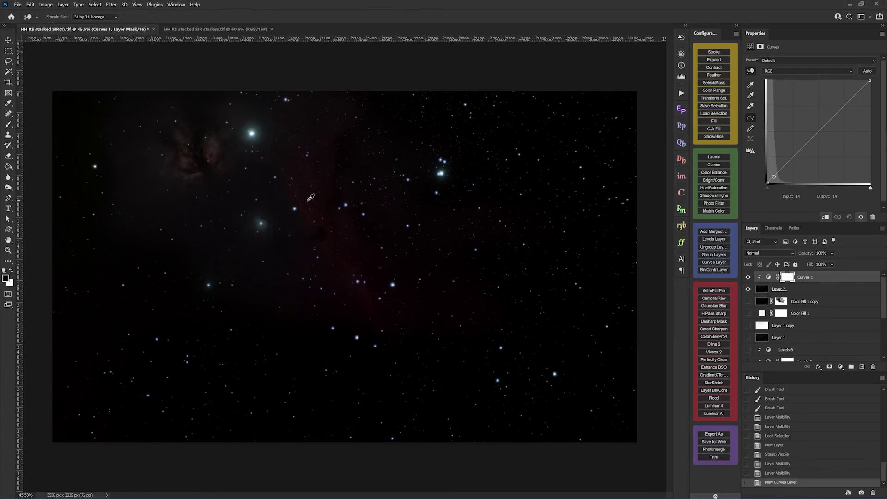
{"action": "mouse_move", "coordinate": [310, 197]}
{"action": "left_mouse_down"}
{"action": "mouse_move", "coordinate": [309, 185]}
{"action": "mouse_move", "coordinate": [312, 198]}
{"action": "left_mouse_up"}
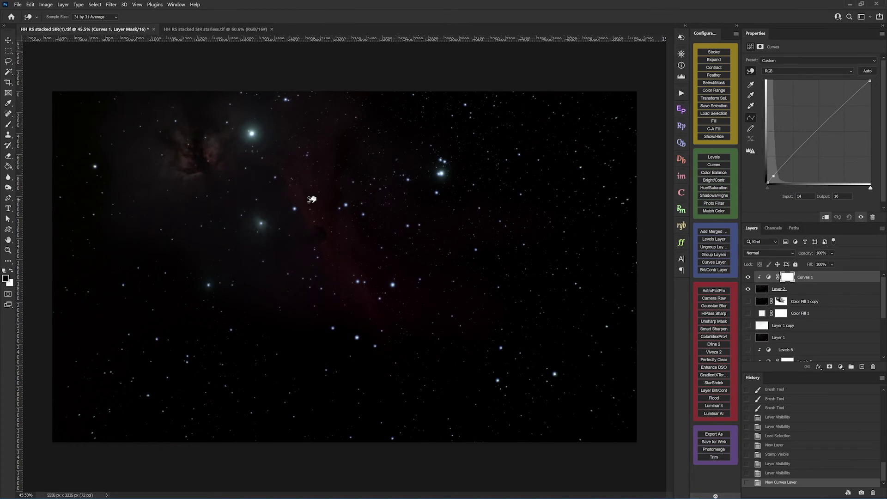
{"action": "left_click_drag", "start_coordinate": [312, 200], "coordinate": [313, 201]}
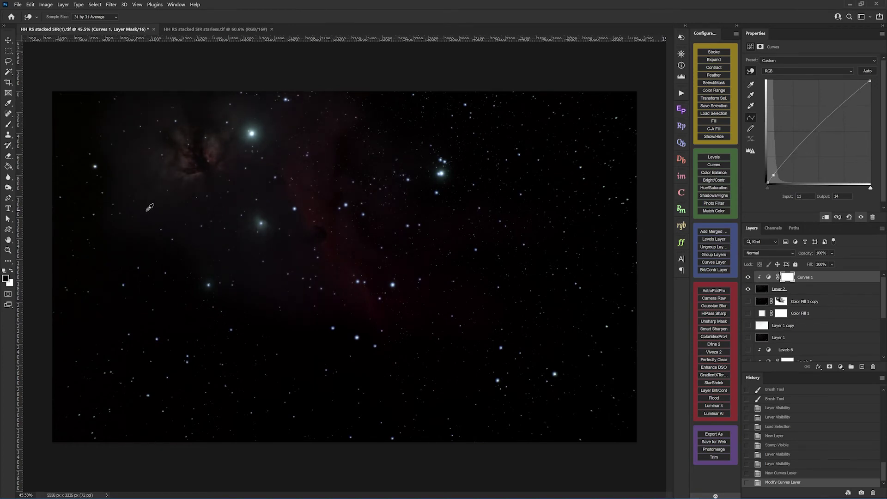
{"action": "left_click_drag", "start_coordinate": [149, 210], "coordinate": [153, 210]}
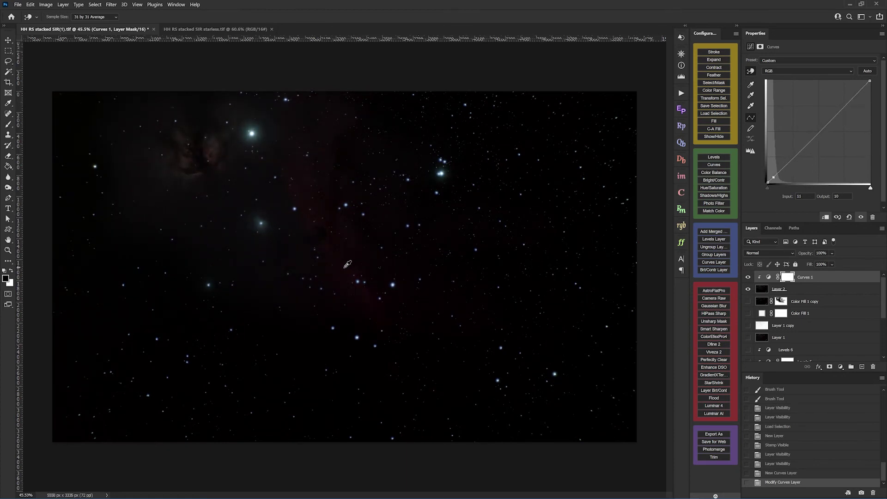
{"action": "left_click_drag", "start_coordinate": [347, 265], "coordinate": [347, 263]}
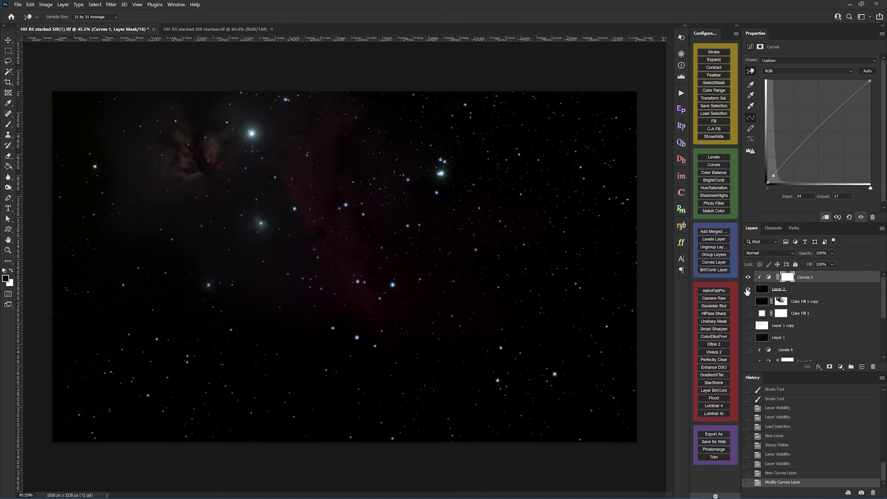
Step: Hide Layer 2 and make Color Fill 1 copy and Layer 1 visible again
{"action": "left_click", "coordinate": [748, 290]}
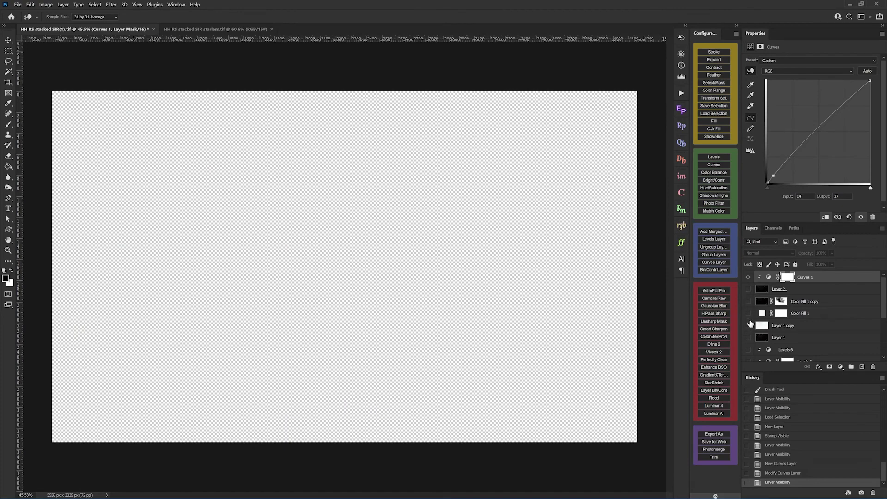
{"action": "left_click", "coordinate": [748, 303]}
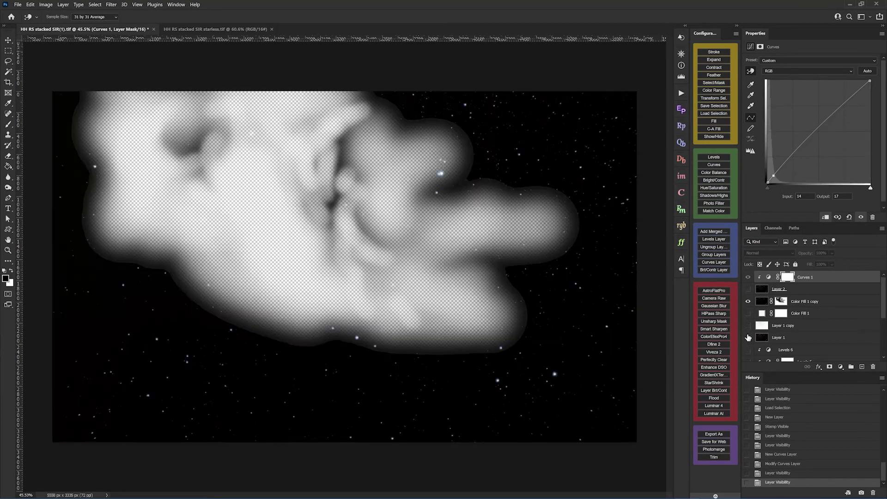
{"action": "left_click", "coordinate": [748, 338]}
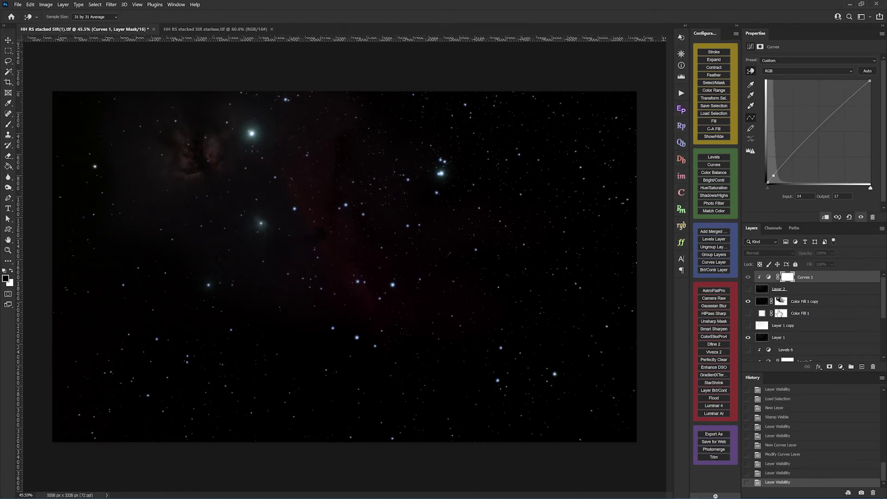
Step: Move Curves 1's shadow point to input 35, output 29
{"action": "key", "text": "b"}
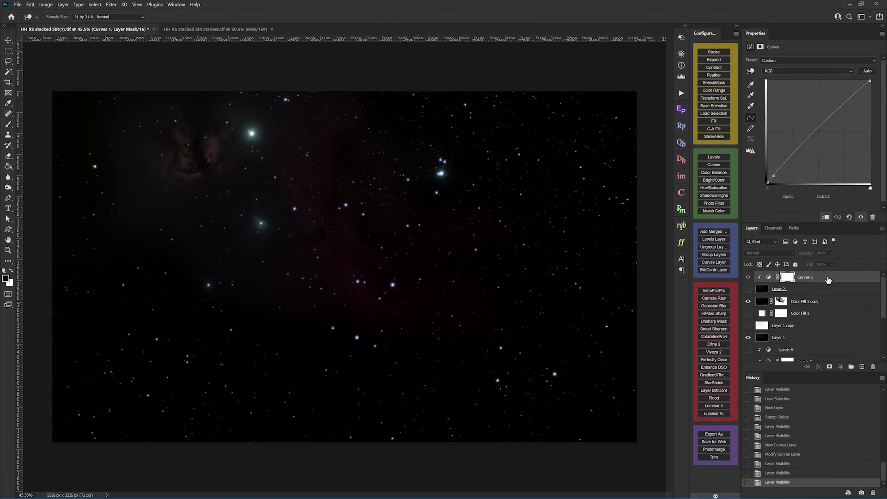
{"action": "left_click", "coordinate": [826, 279]}
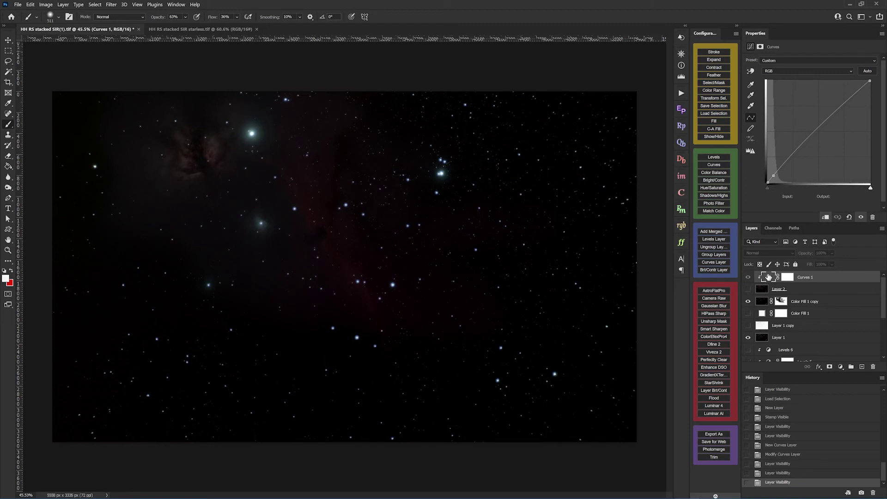
{"action": "left_click_drag", "start_coordinate": [768, 178], "coordinate": [772, 173]}
{"action": "mouse_move", "coordinate": [773, 173]}
{"action": "left_mouse_down"}
{"action": "mouse_move", "coordinate": [771, 162]}
{"action": "mouse_move", "coordinate": [782, 171]}
{"action": "left_mouse_up"}
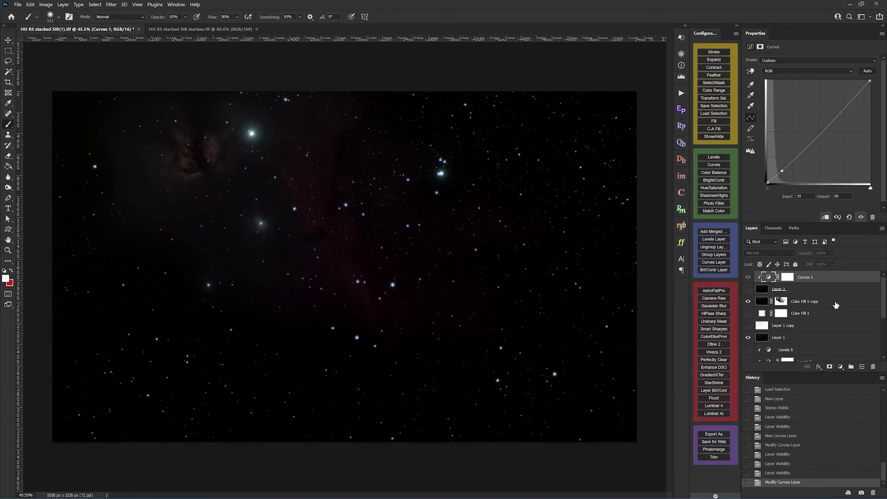
{"action": "left_click", "coordinate": [773, 289]}
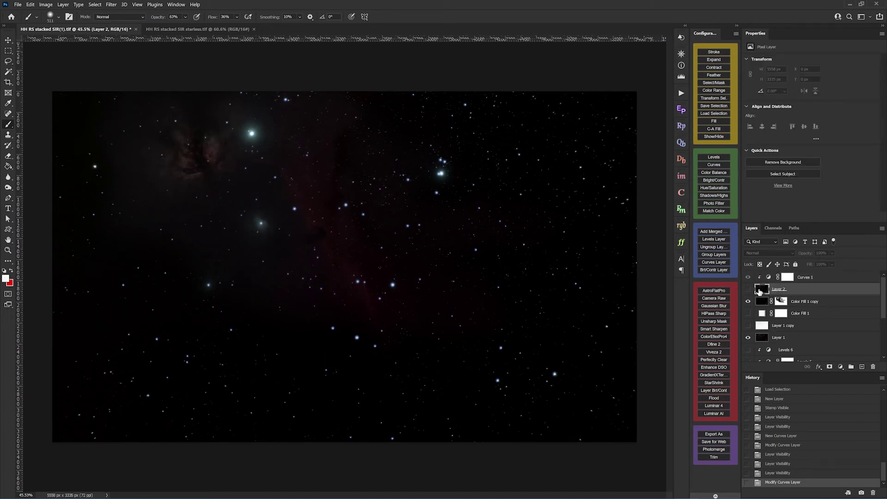
Step: Delete Layer 2 and the old Curves 1 adjustment layer
{"action": "right_click", "coordinate": [783, 291]}
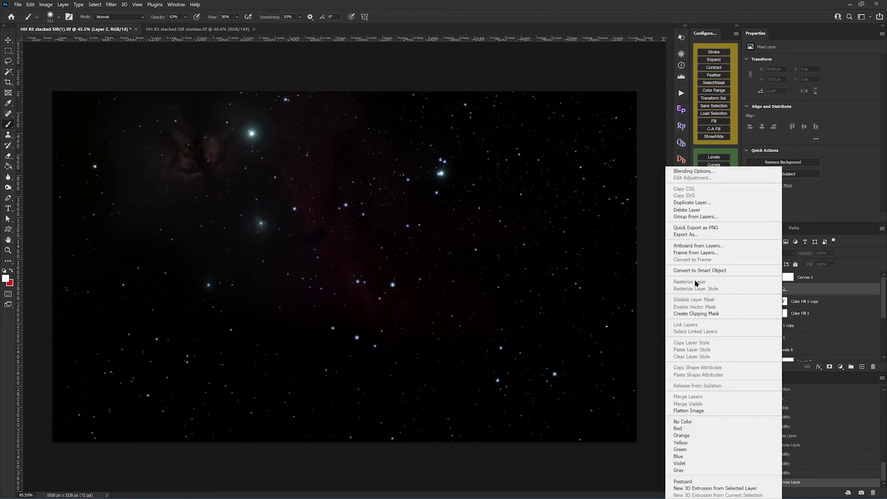
{"action": "left_click", "coordinate": [684, 209]}
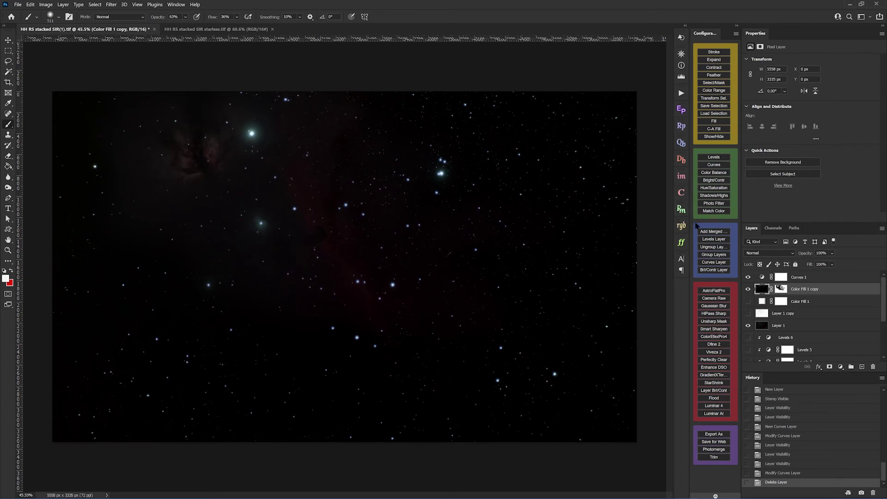
{"action": "right_click", "coordinate": [798, 279]}
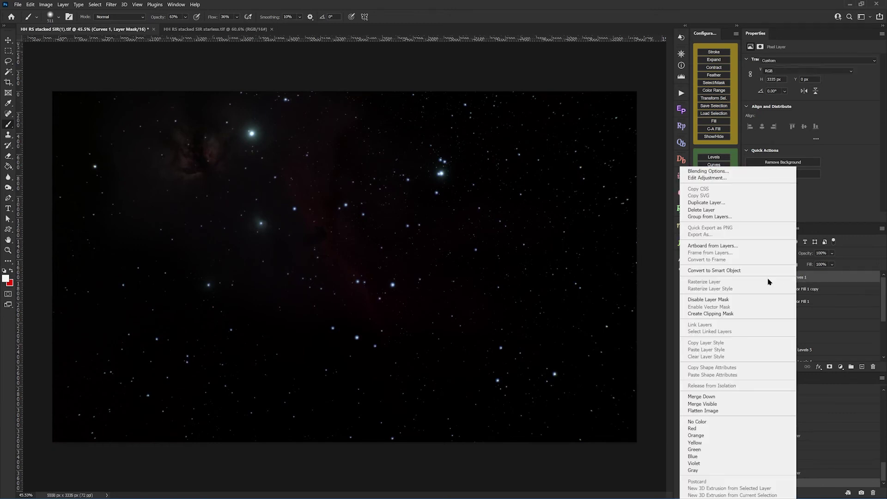
{"action": "left_click", "coordinate": [699, 211]}
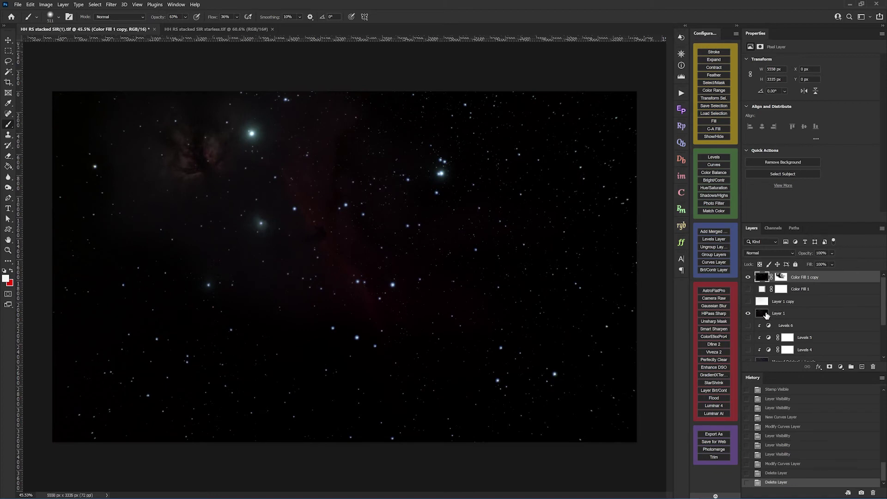
Step: Select Color Fill 1 copy and add a new Curves layer clipped to it
{"action": "mouse_move", "coordinate": [784, 314]}
{"action": "left_mouse_down"}
{"action": "mouse_move", "coordinate": [779, 296]}
{"action": "mouse_move", "coordinate": [779, 312]}
{"action": "left_mouse_up"}
{"action": "left_click", "coordinate": [779, 313]}
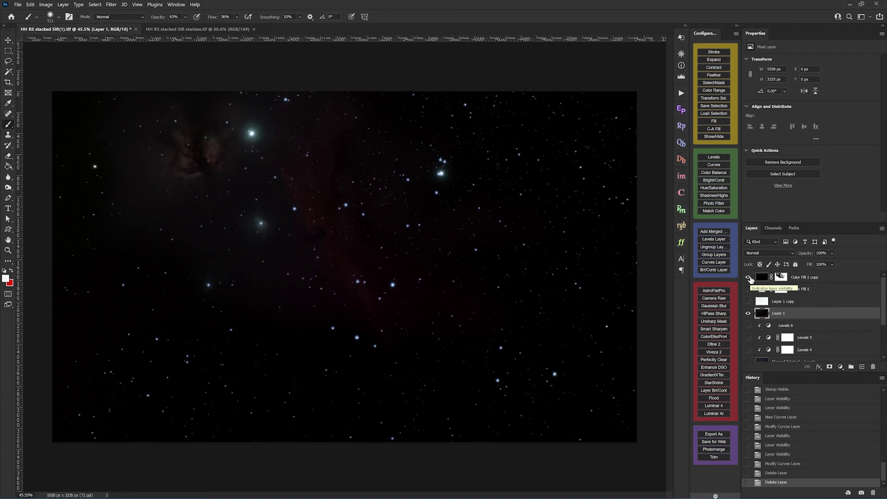
{"action": "left_click", "coordinate": [810, 279]}
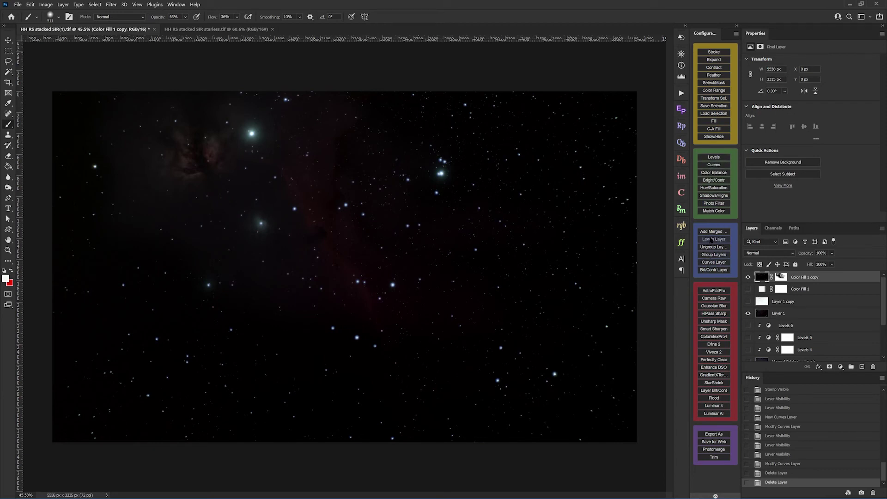
{"action": "left_click", "coordinate": [713, 262]}
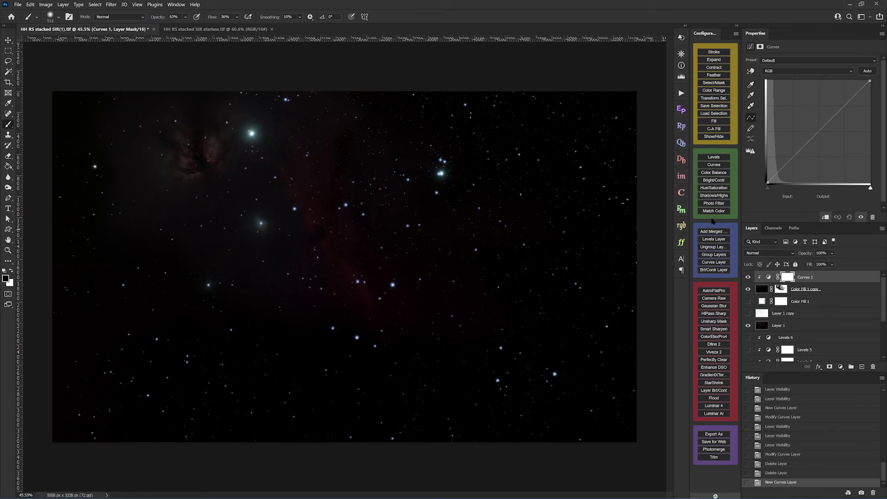
Step: Brighten the nebula by dragging on the image with the Curves adjustment hand, then pull the shadows down
{"action": "left_click", "coordinate": [751, 72]}
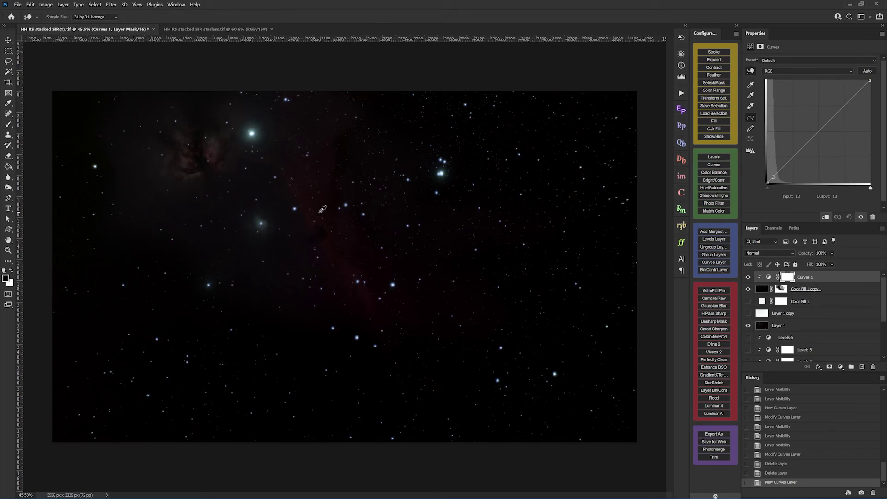
{"action": "left_click_drag", "start_coordinate": [322, 209], "coordinate": [326, 188]}
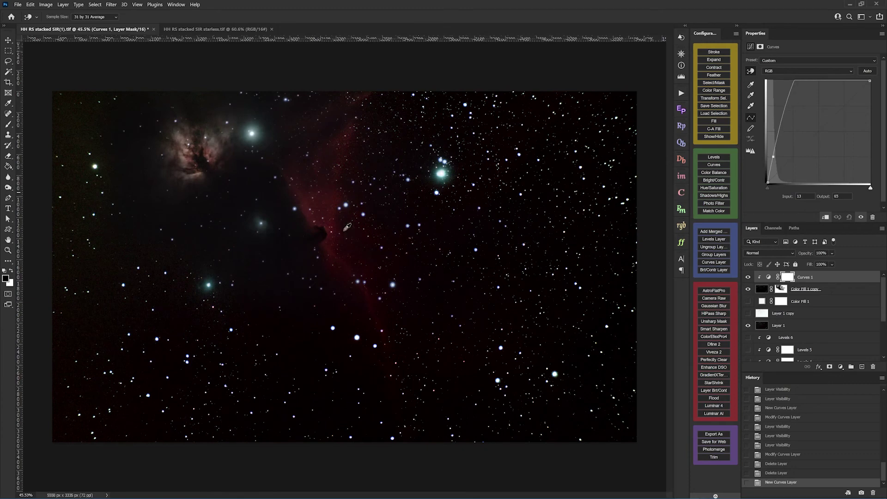
{"action": "left_click", "coordinate": [403, 264]}
{"action": "left_click_drag", "start_coordinate": [403, 265], "coordinate": [405, 276]}
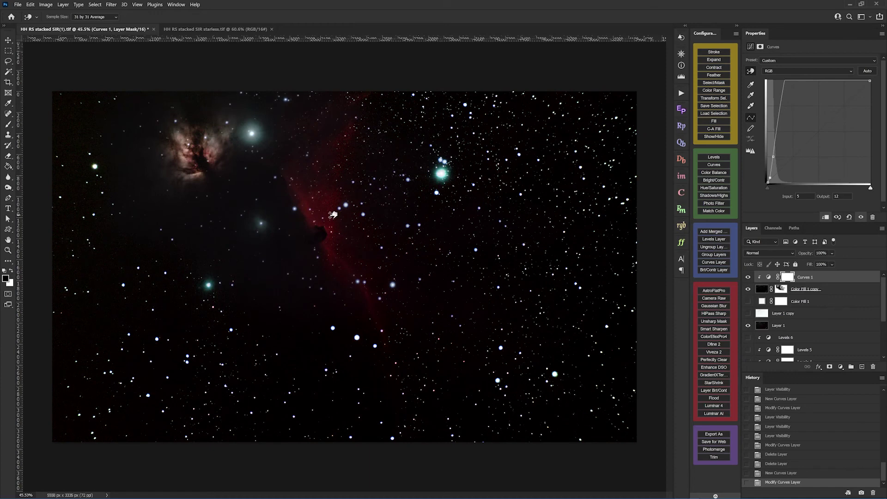
{"action": "left_click_drag", "start_coordinate": [333, 217], "coordinate": [333, 221]}
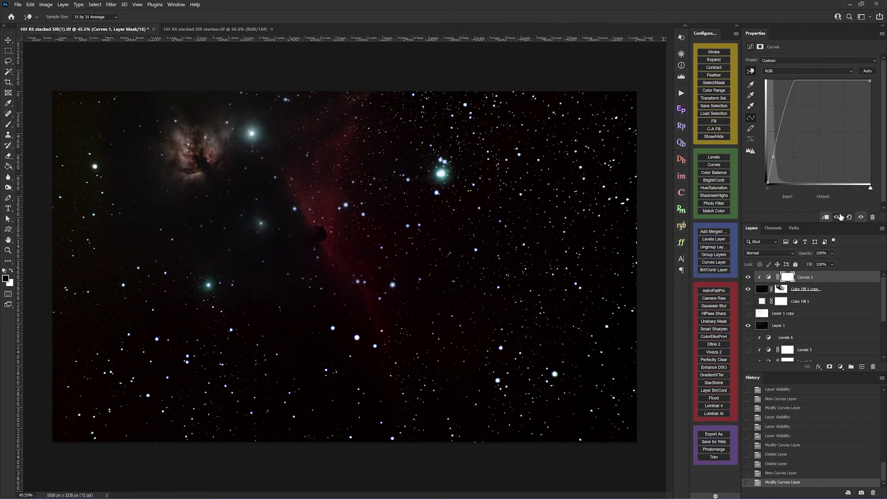
Step: Reset the curve and rebuild a gentle upward bow with small on-image drags
{"action": "left_click", "coordinate": [849, 218]}
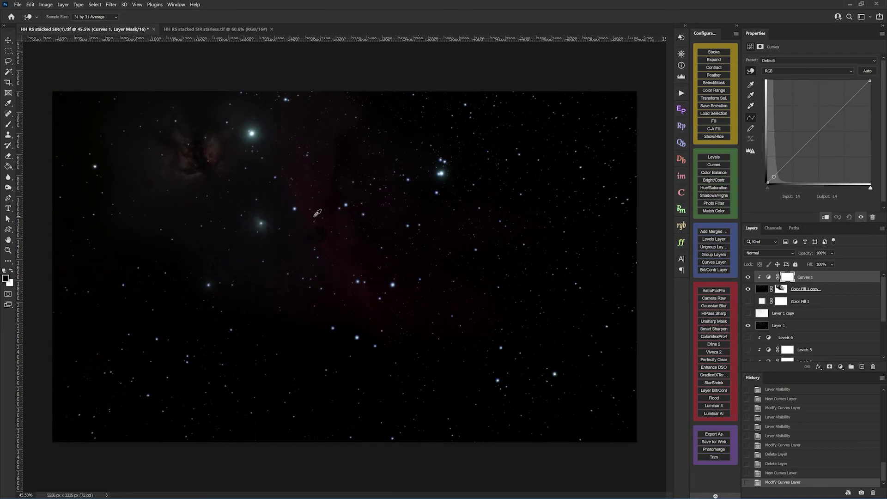
{"action": "left_click_drag", "start_coordinate": [317, 213], "coordinate": [320, 206]}
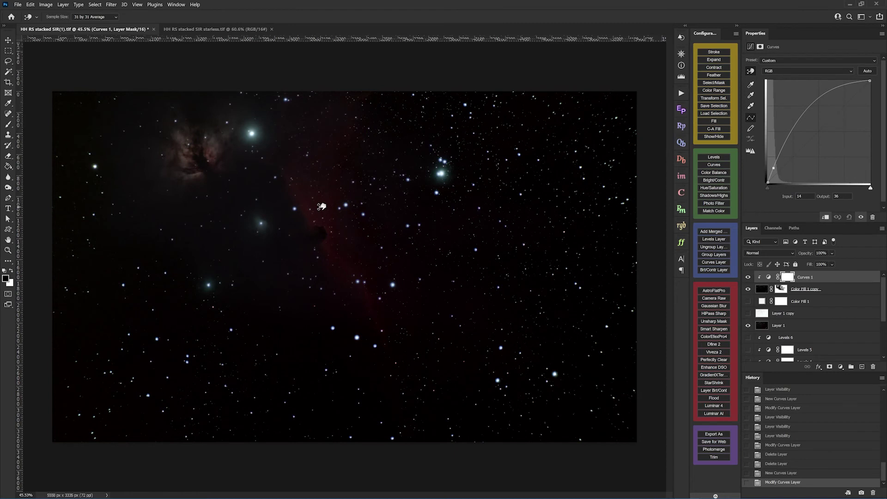
{"action": "left_click_drag", "start_coordinate": [321, 207], "coordinate": [322, 205]}
{"action": "mouse_move", "coordinate": [273, 280]}
{"action": "left_mouse_down"}
{"action": "mouse_move", "coordinate": [269, 293]}
{"action": "mouse_move", "coordinate": [271, 284]}
{"action": "left_mouse_up"}
{"action": "left_click_drag", "start_coordinate": [272, 285], "coordinate": [273, 283]}
Step: On the Color Fill 1 copy mask, paint white around the lower-left bright stars
{"action": "left_click", "coordinate": [780, 290]}
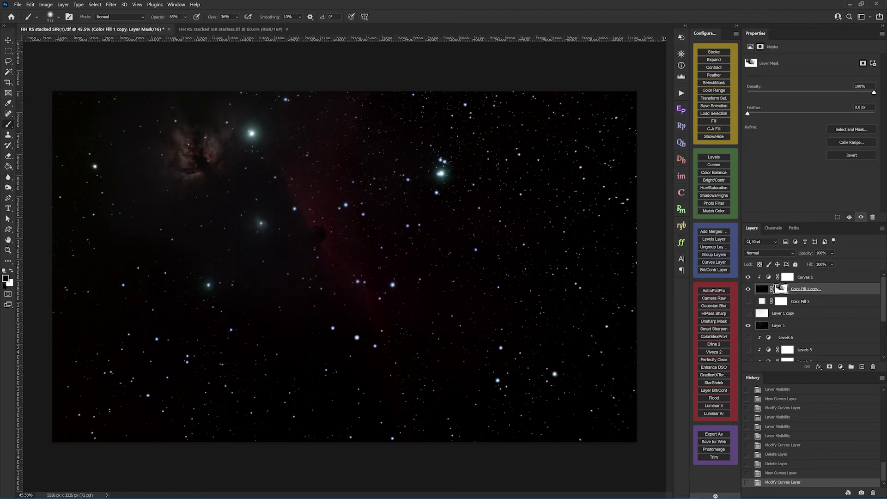
{"action": "key", "text": "x"}
{"action": "left_click", "coordinate": [231, 248]}
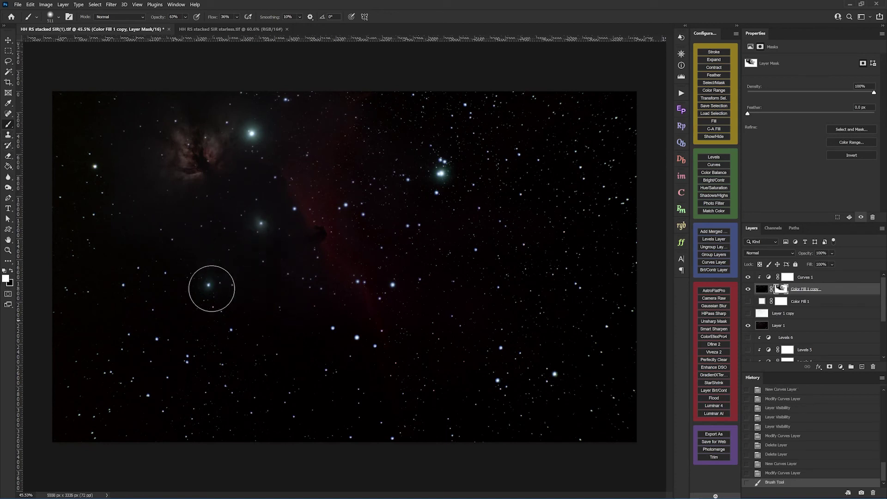
{"action": "left_click", "coordinate": [223, 232]}
{"action": "left_click", "coordinate": [228, 234]}
{"action": "left_click", "coordinate": [277, 279]}
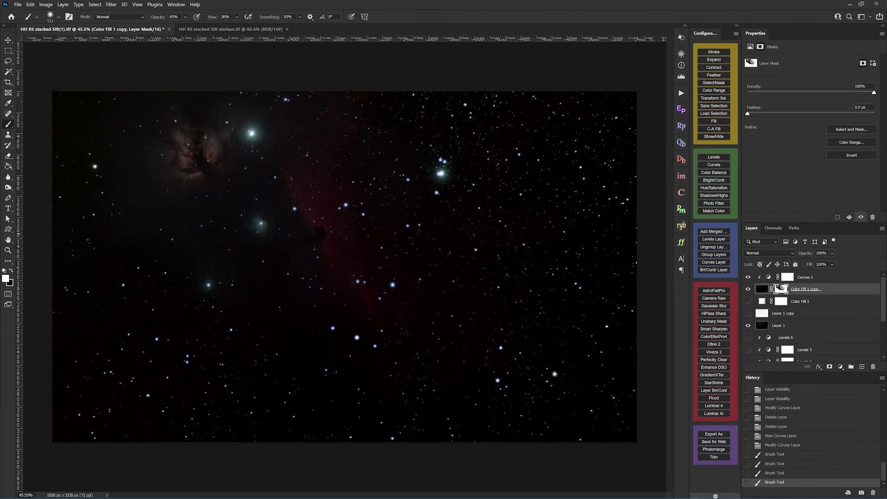
{"action": "left_click", "coordinate": [241, 231]}
Step: Reveal the glow of the stars left of the Horsehead and upper-left, then stamp visible layers into Layer 2
{"action": "left_click", "coordinate": [244, 222]}
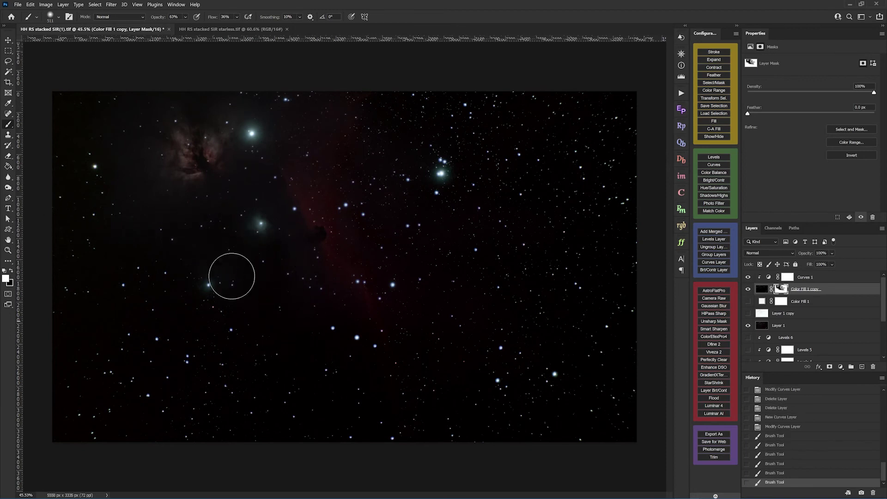
{"action": "left_click", "coordinate": [243, 253]}
{"action": "left_click", "coordinate": [358, 346]}
{"action": "left_click", "coordinate": [221, 239]}
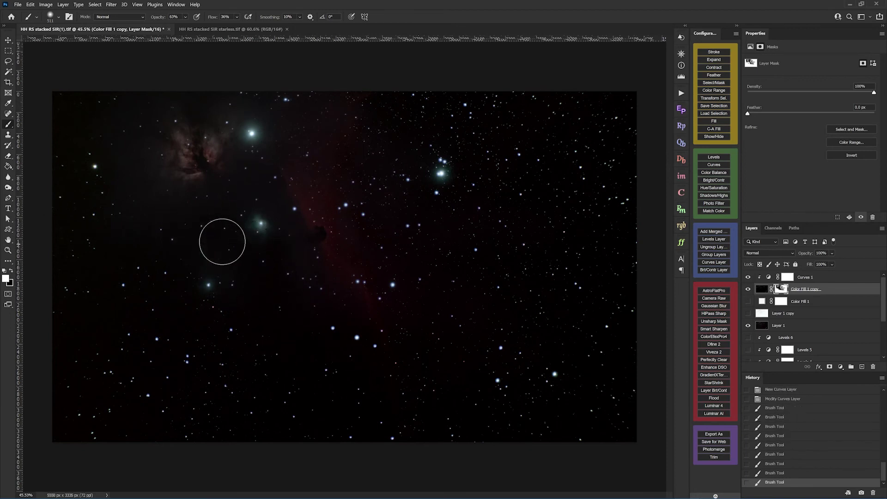
{"action": "left_click", "coordinate": [213, 224]}
{"action": "left_click", "coordinate": [99, 162]}
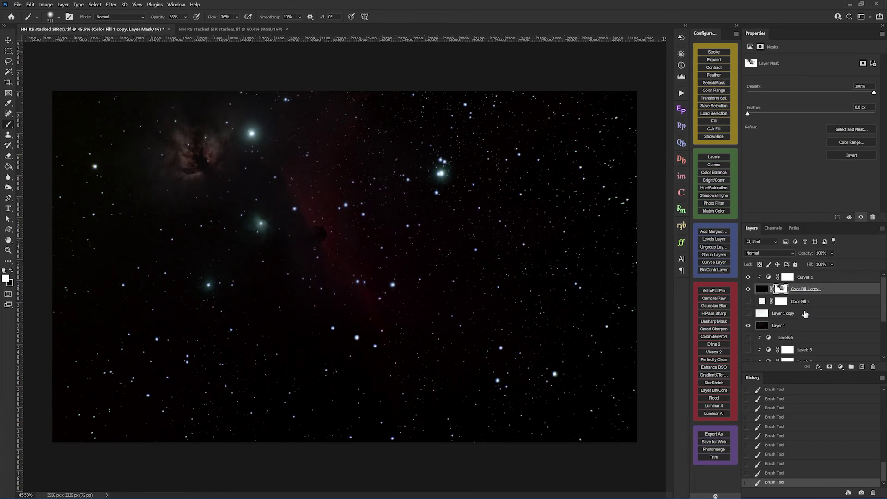
{"action": "left_click", "coordinate": [710, 232]}
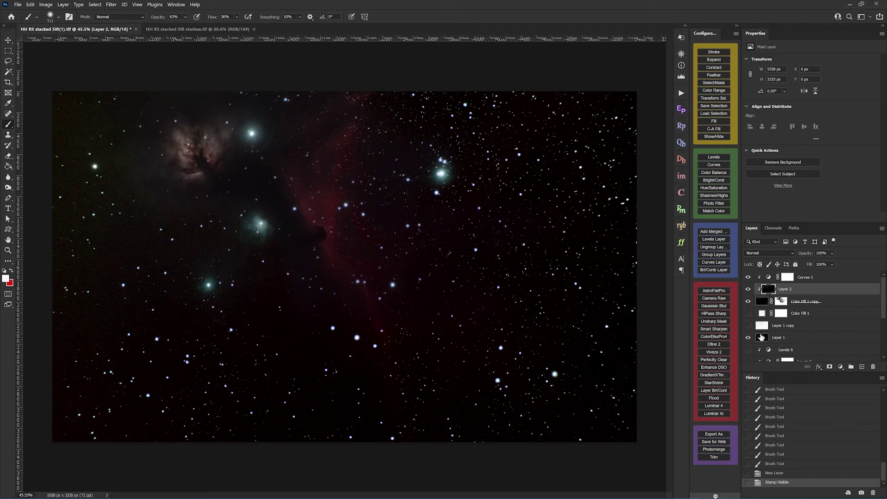
Step: Undo the first stamp, select Curves 1, and stamp all visible layers as a new top Layer 3
{"action": "left_click_drag", "start_coordinate": [761, 337], "coordinate": [762, 341]}
{"action": "key", "text": "ctrl+z"}
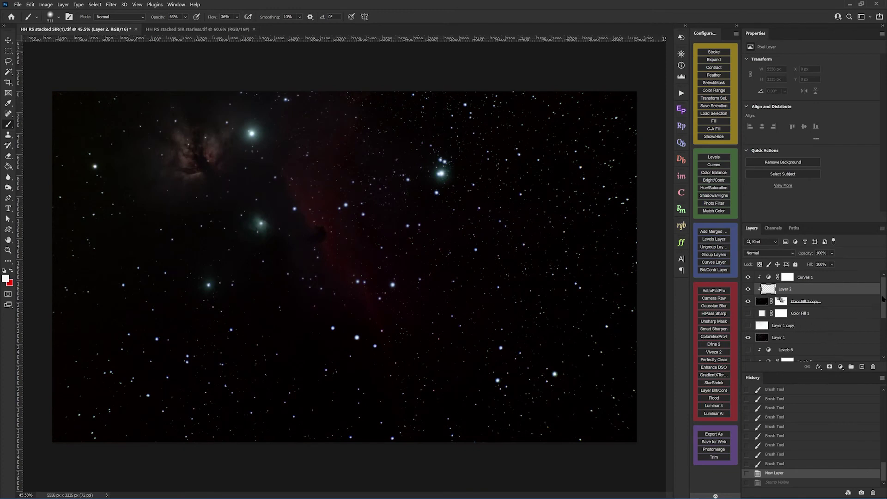
{"action": "scroll", "coordinate": [883, 298], "scroll_direction": "down", "scroll_amount": 5}
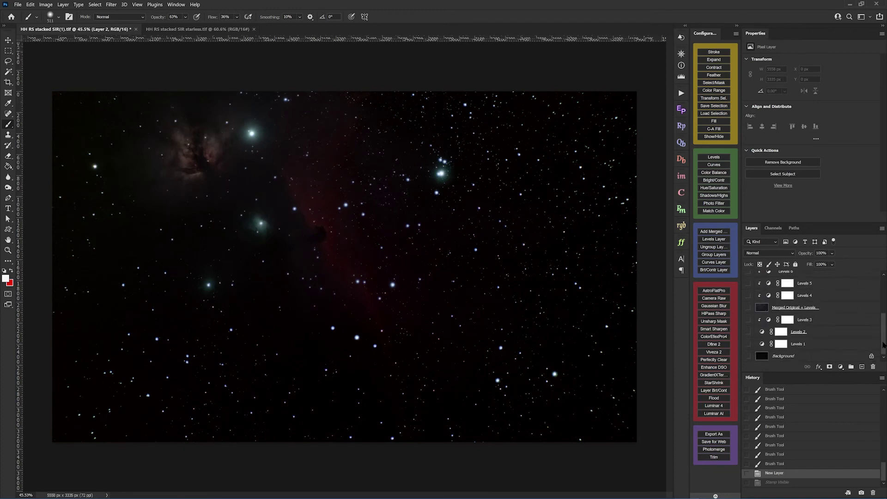
{"action": "scroll", "coordinate": [813, 316], "scroll_direction": "up", "scroll_amount": 6}
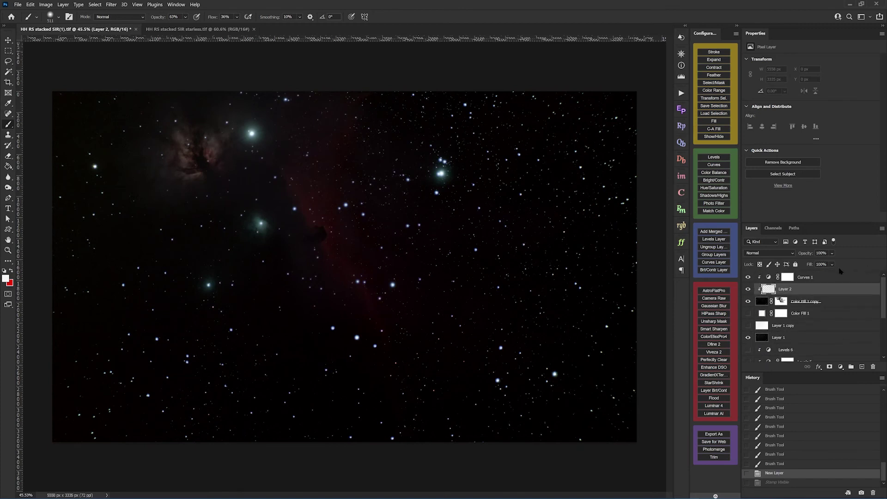
{"action": "left_click", "coordinate": [834, 279]}
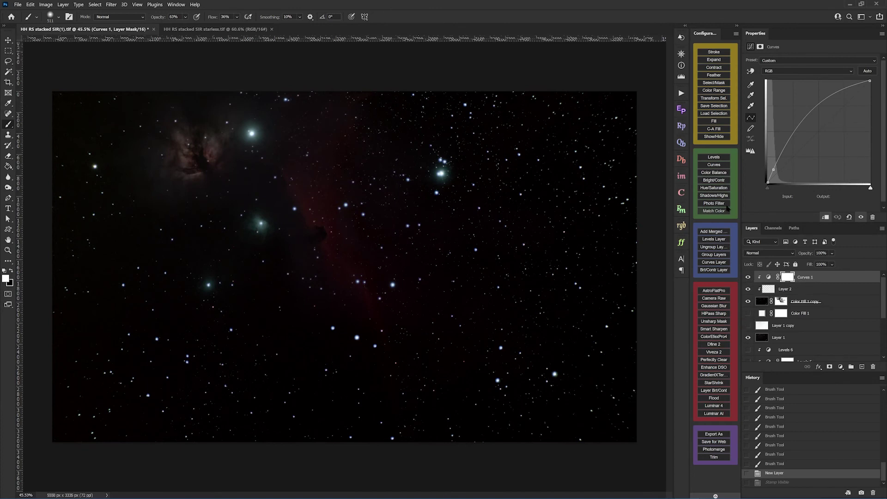
{"action": "left_click", "coordinate": [706, 232]}
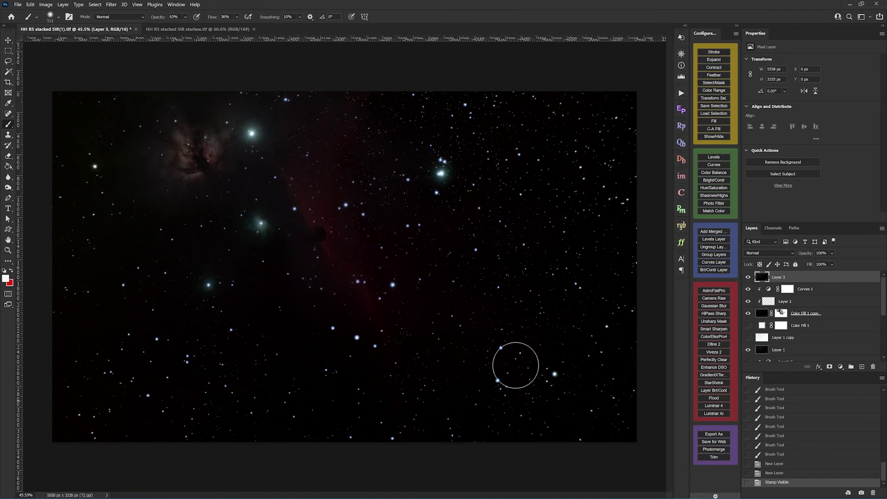
Step: Save the image over HH RS stacked SIR edit.tif, accepting the default TIFF options
{"action": "left_click", "coordinate": [18, 4]}
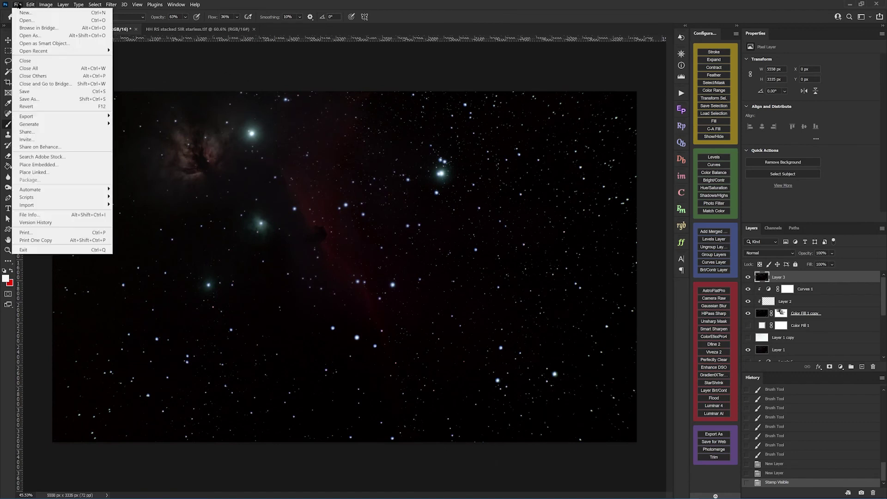
{"action": "left_click", "coordinate": [33, 99]}
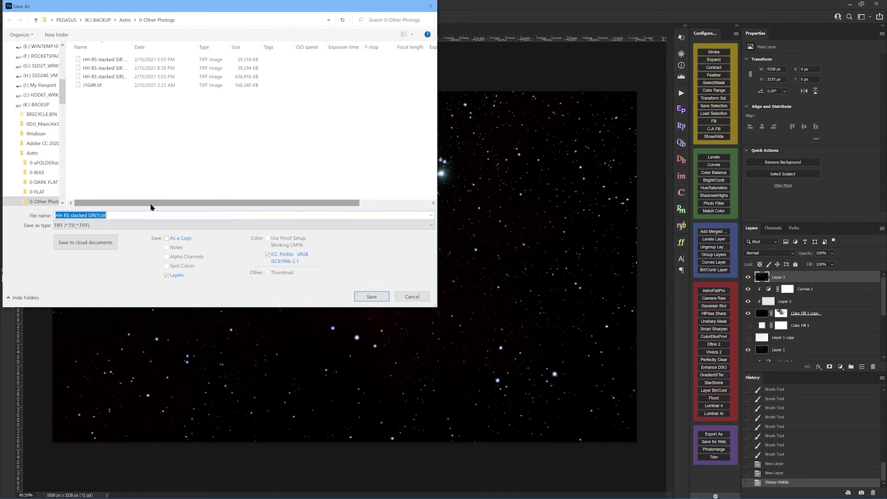
{"action": "left_click", "coordinate": [98, 214]}
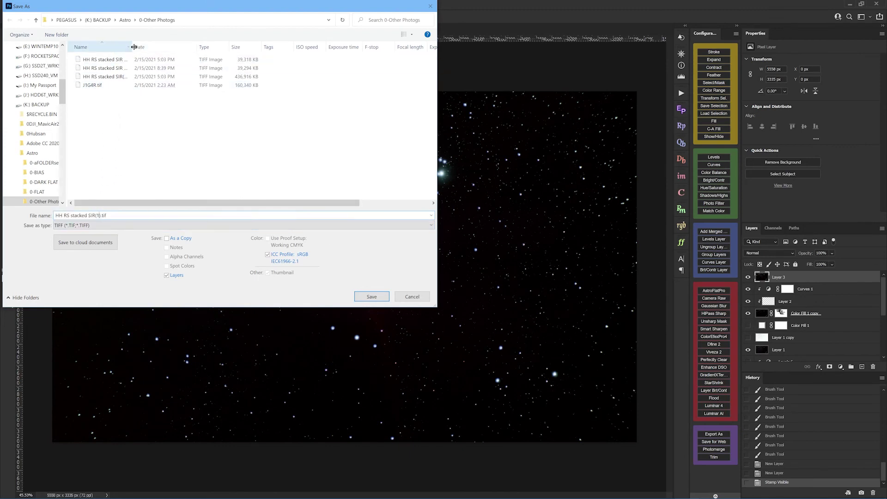
{"action": "left_click_drag", "start_coordinate": [132, 47], "coordinate": [198, 52]}
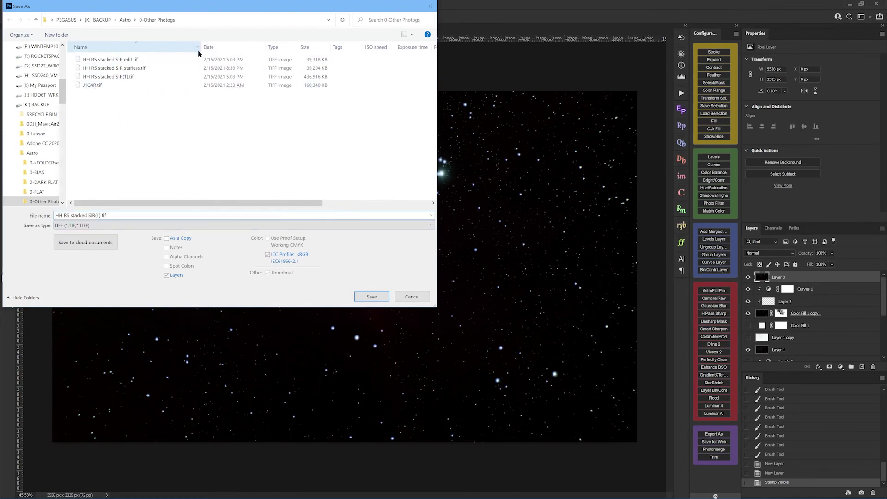
{"action": "double_click", "coordinate": [125, 61]}
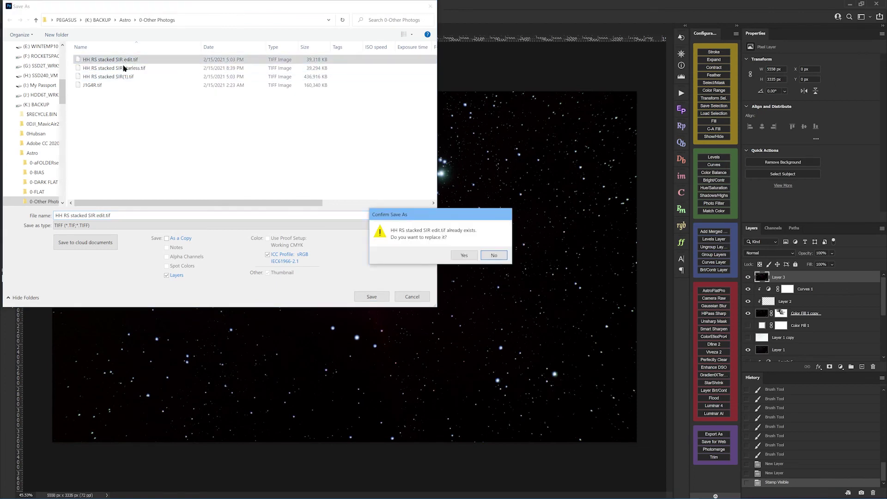
{"action": "left_click", "coordinate": [460, 255]}
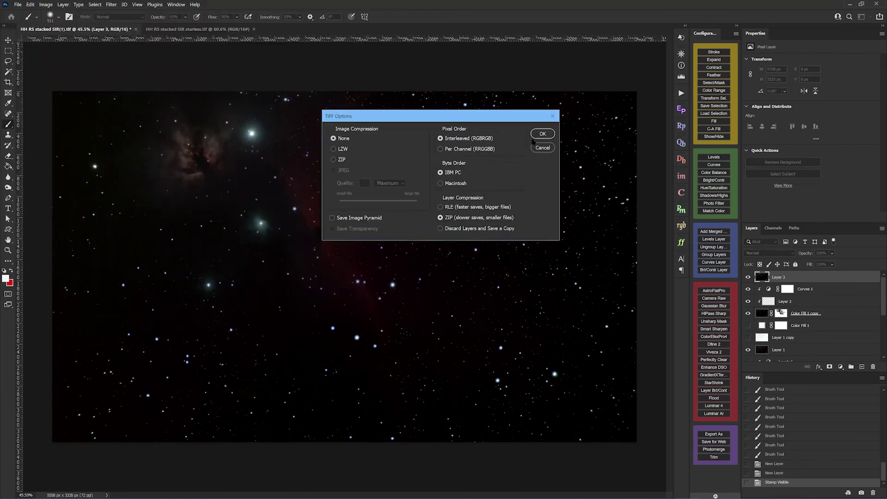
{"action": "left_click", "coordinate": [542, 134]}
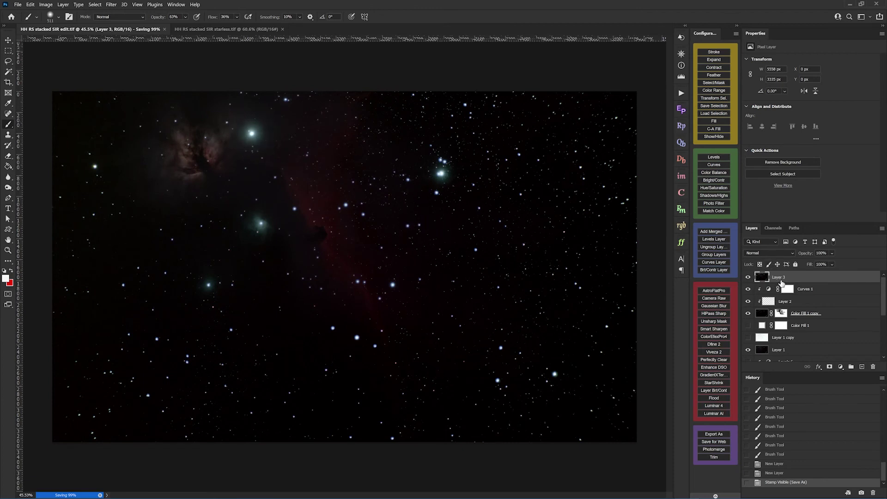
Step: Rename Layer 3 to 'Merged Visible'
{"action": "double_click", "coordinate": [779, 277]}
{"action": "type", "text": "Merged Visible"}
{"action": "key", "text": "Return"}
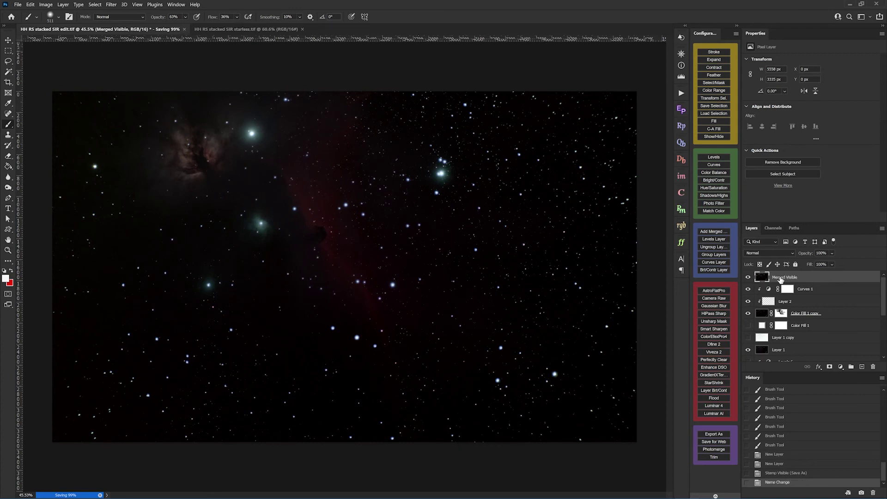
{"action": "mouse_move", "coordinate": [470, 495]}
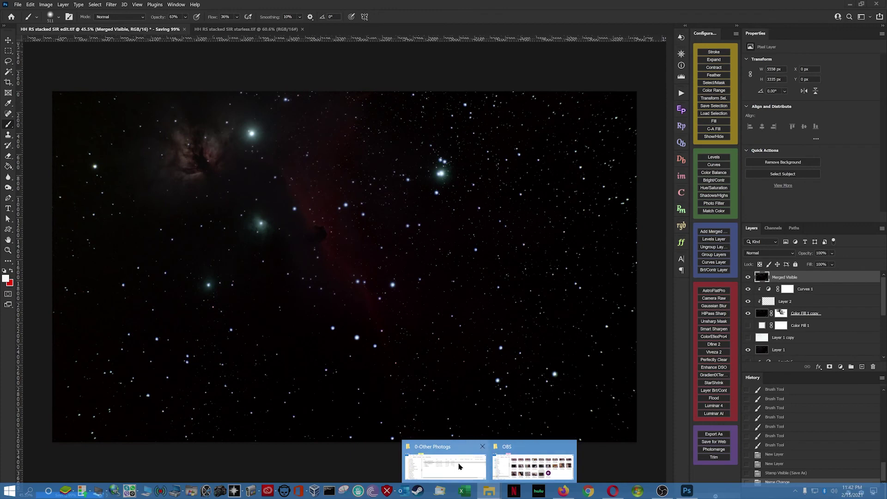
Step: Close OBS and bring the 0-Other Photogs folder window forward
{"action": "left_click", "coordinate": [570, 447]}
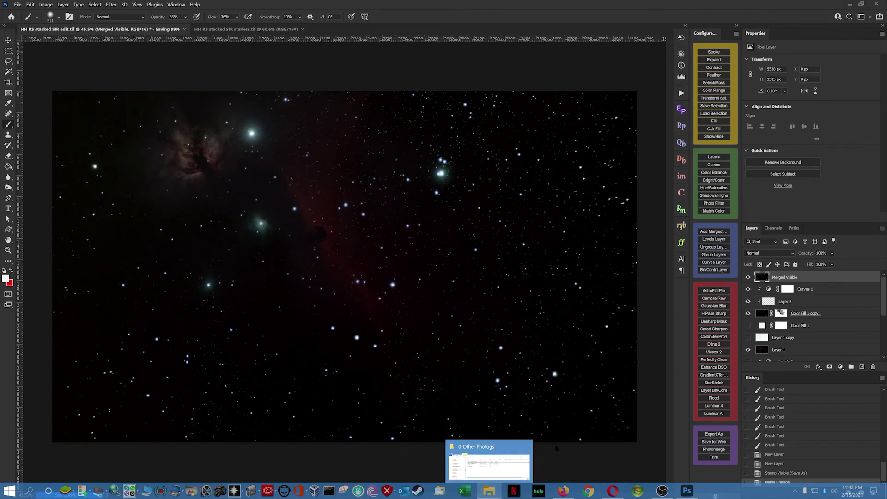
{"action": "left_click", "coordinate": [507, 454]}
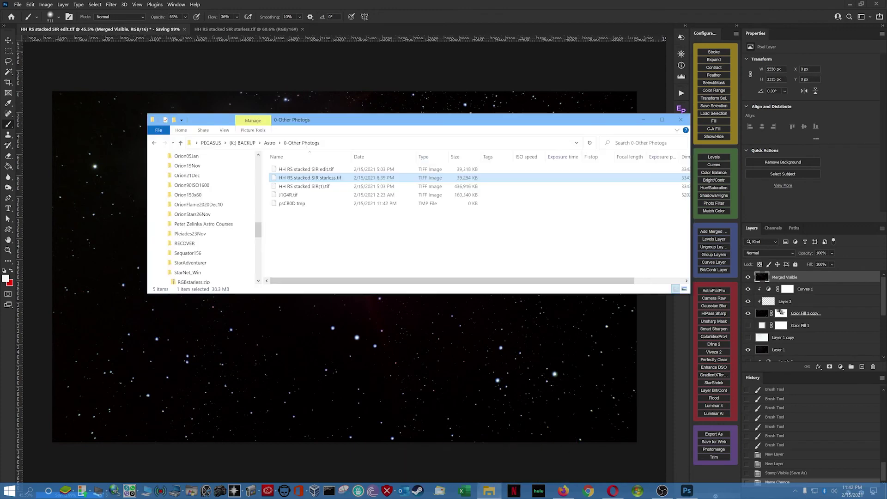
{"action": "left_click", "coordinate": [304, 187]}
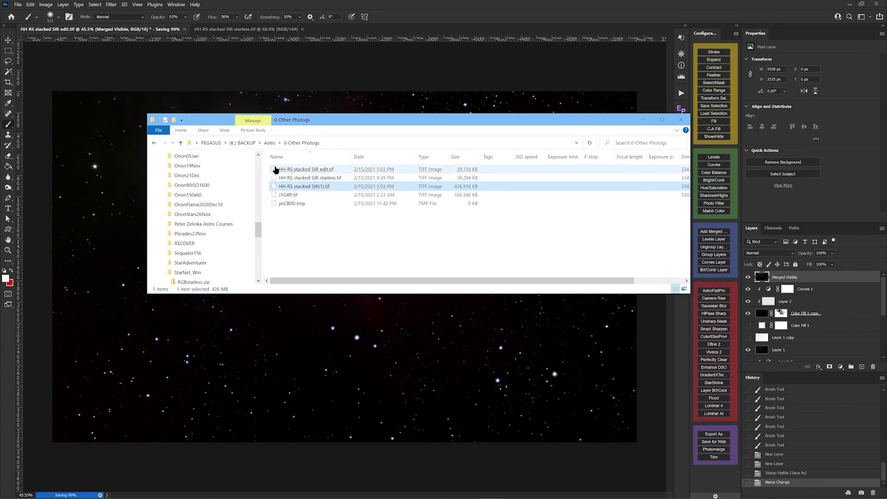
Step: Send HH RS stacked SIR edit.tif to Starnet++ RGB with stride 96, then close the console
{"action": "right_click", "coordinate": [304, 173]}
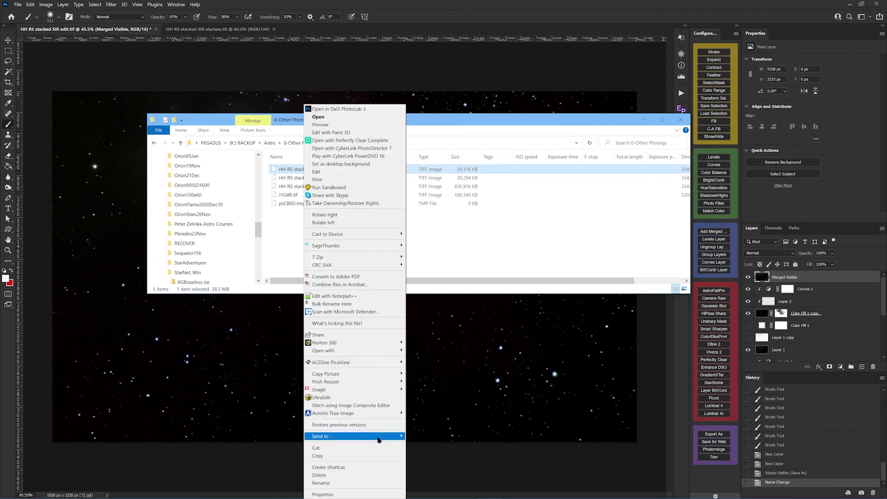
{"action": "mouse_move", "coordinate": [381, 438]}
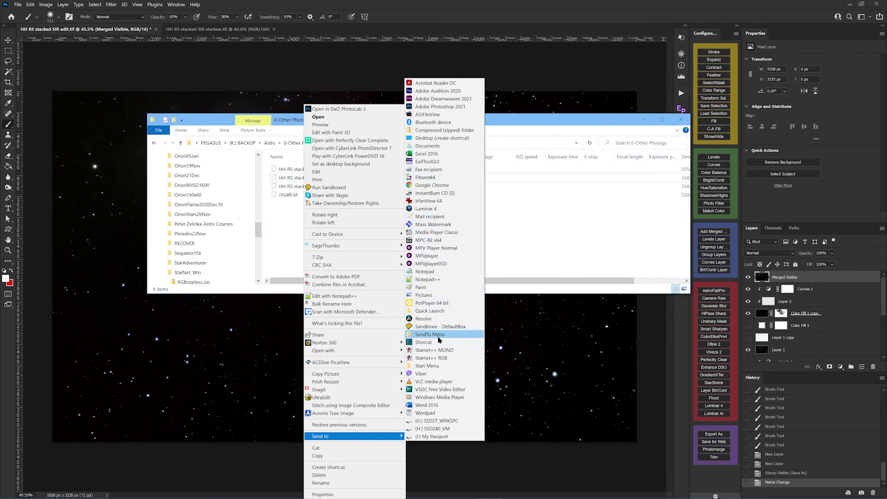
{"action": "left_click", "coordinate": [429, 357]}
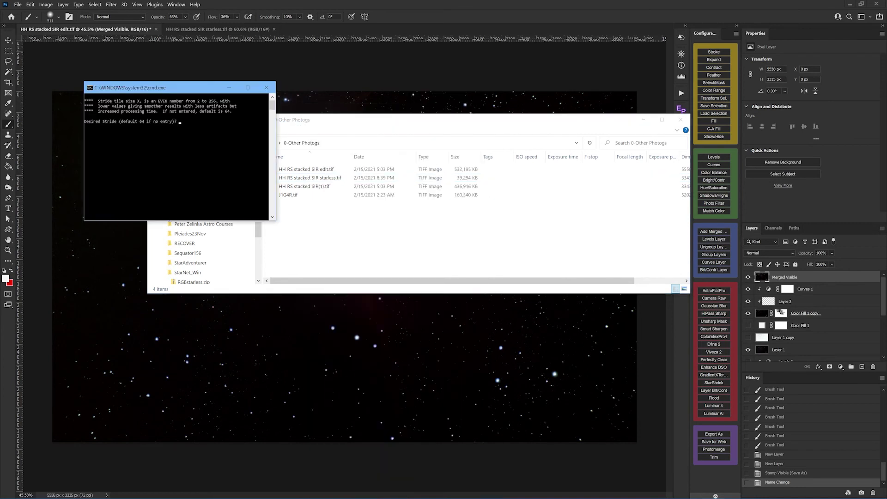
{"action": "left_click_drag", "start_coordinate": [190, 88], "coordinate": [536, 168]}
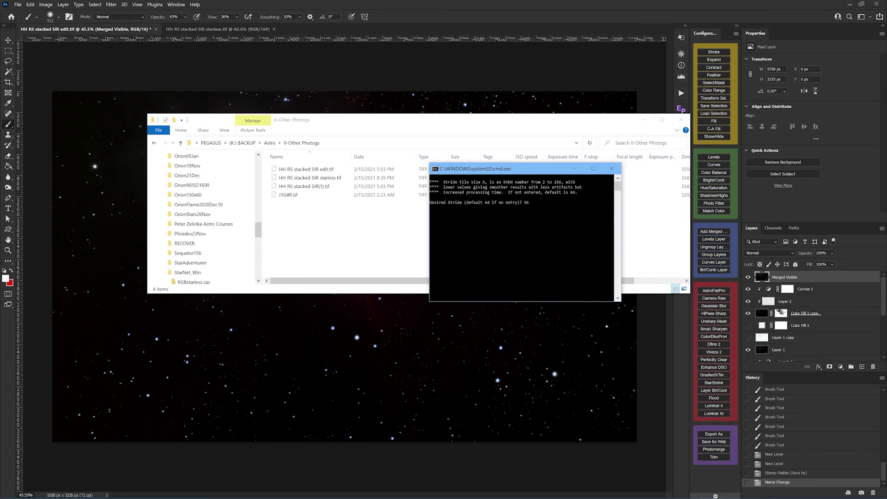
{"action": "key", "text": "Return"}
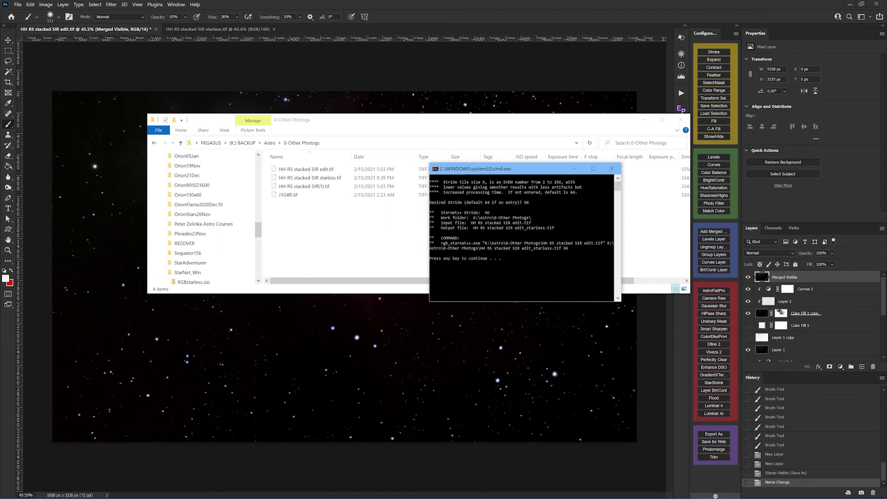
{"action": "key", "text": "Return"}
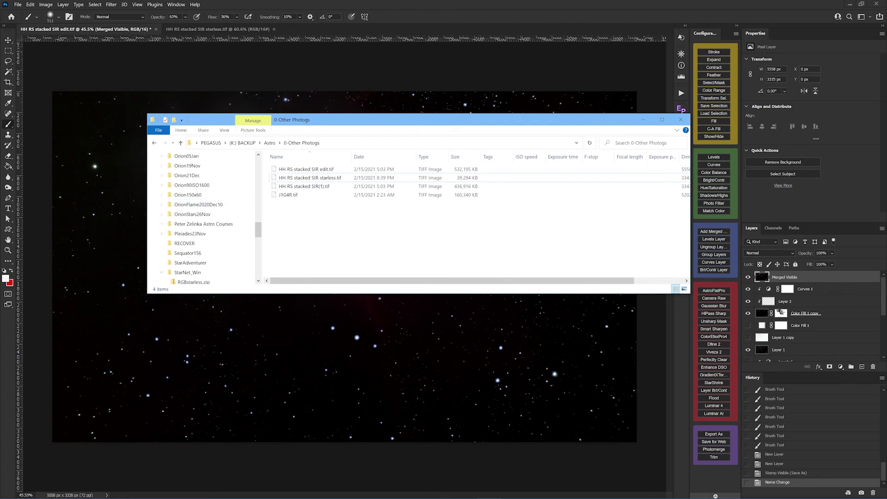
{"action": "mouse_move", "coordinate": [513, 498]}
Step: Open the StarNet_Win folder in a second window below the photos folder
{"action": "right_click", "coordinate": [195, 274]}
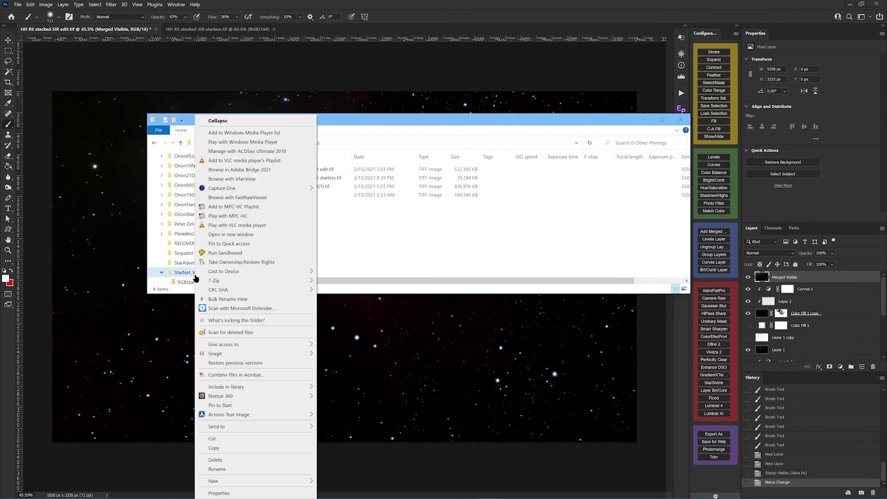
{"action": "left_click", "coordinate": [233, 236]}
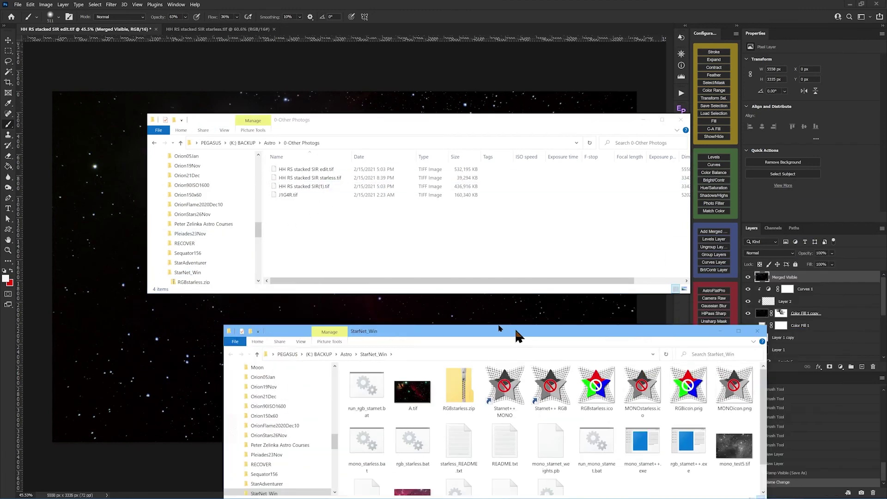
{"action": "left_click_drag", "start_coordinate": [514, 332], "coordinate": [441, 291]}
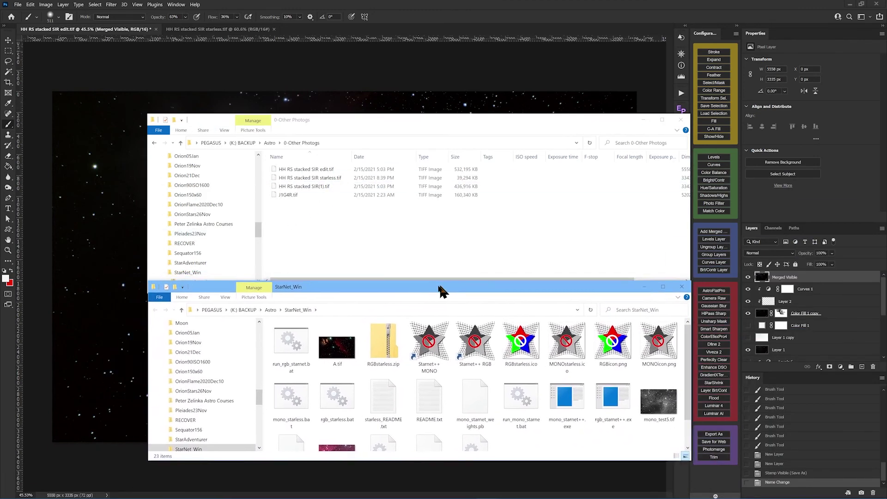
Step: Rename HH RS stacked SIR edit.tif to A.tif and move it into StarNet_Win, replacing the old A.tif
{"action": "left_click", "coordinate": [300, 169]}
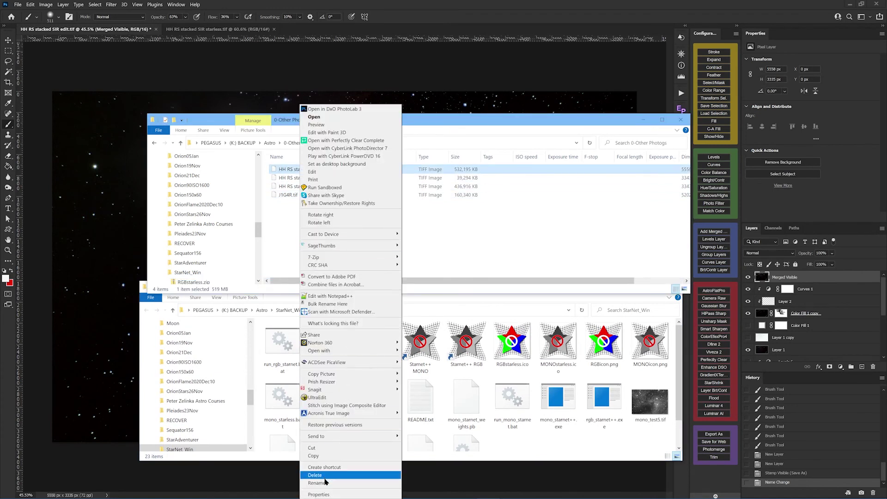
{"action": "left_click", "coordinate": [326, 480]}
{"action": "type", "text": "A.tif"}
{"action": "key", "text": "Return"}
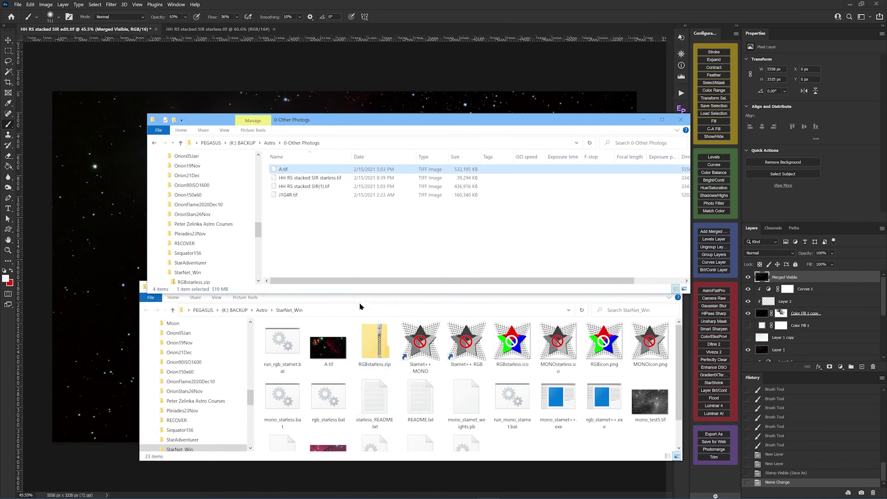
{"action": "left_click_drag", "start_coordinate": [280, 169], "coordinate": [329, 344]}
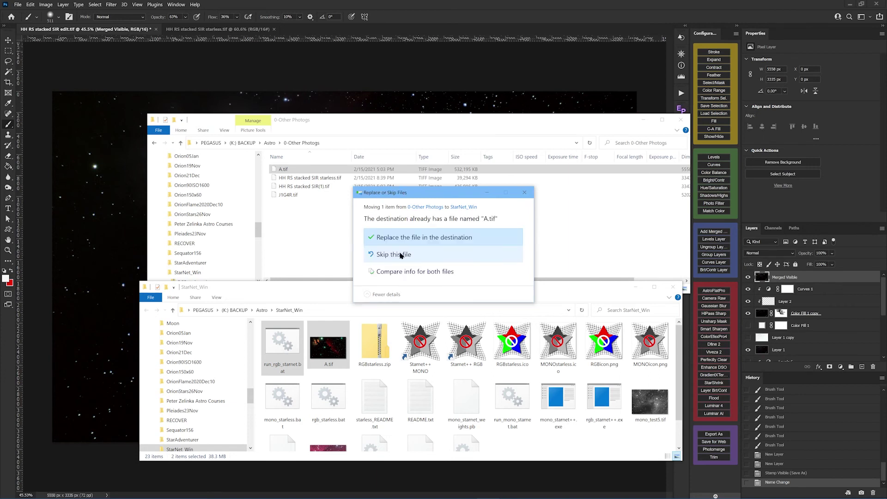
{"action": "left_click", "coordinate": [402, 238]}
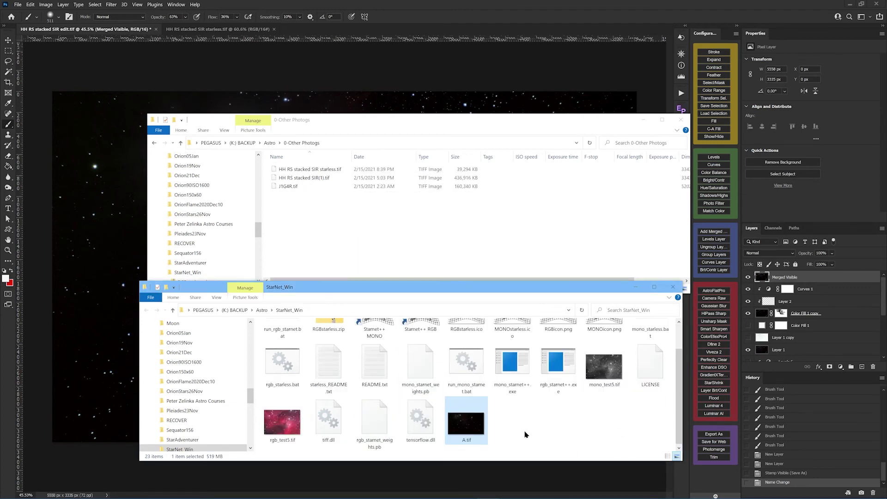
{"action": "scroll", "coordinate": [525, 434], "scroll_direction": "up", "scroll_amount": 1}
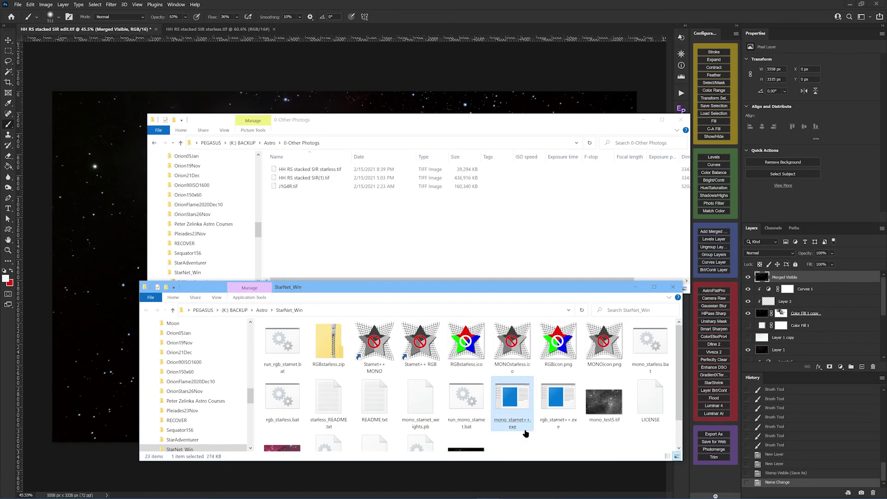
{"action": "scroll", "coordinate": [525, 433], "scroll_direction": "down", "scroll_amount": 1}
{"action": "scroll", "coordinate": [525, 433], "scroll_direction": "up", "scroll_amount": 1}
{"action": "right_click", "coordinate": [307, 172]}
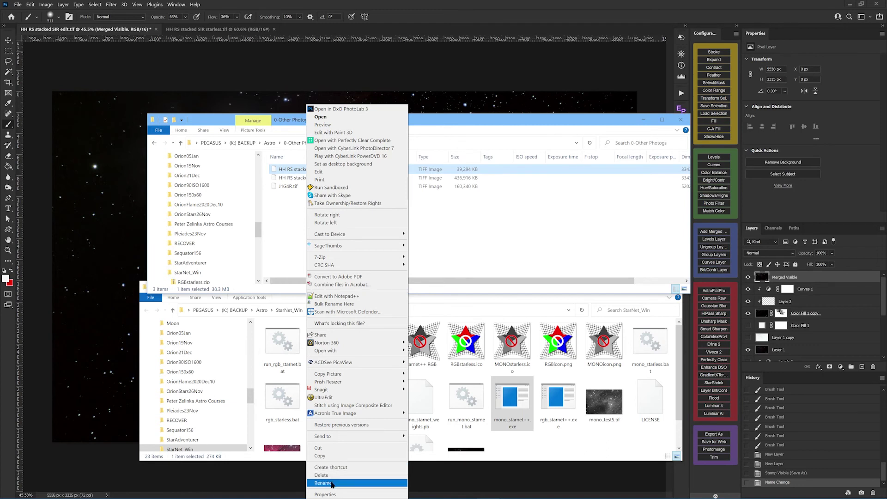
{"action": "left_click", "coordinate": [332, 483]}
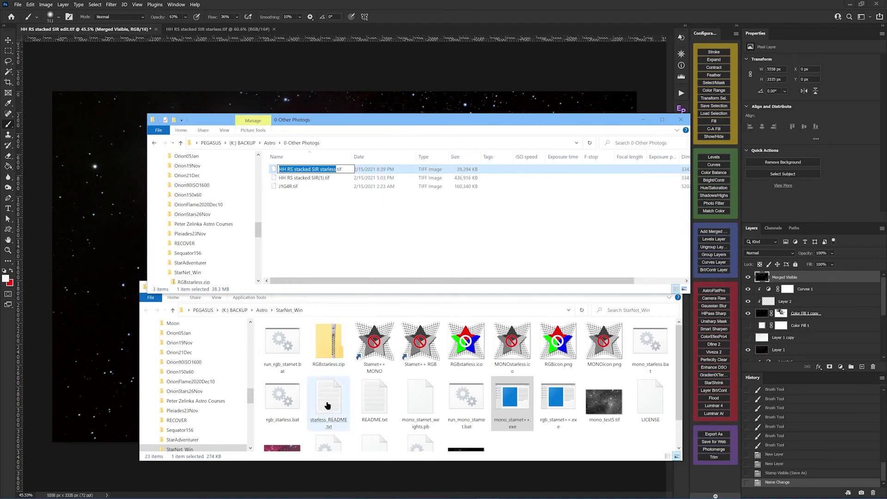
{"action": "right_click", "coordinate": [320, 169]}
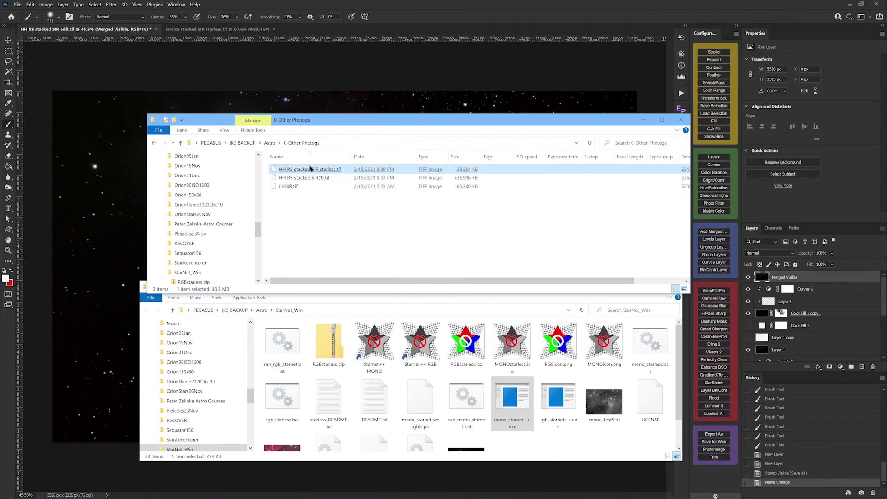
{"action": "right_click", "coordinate": [310, 169]}
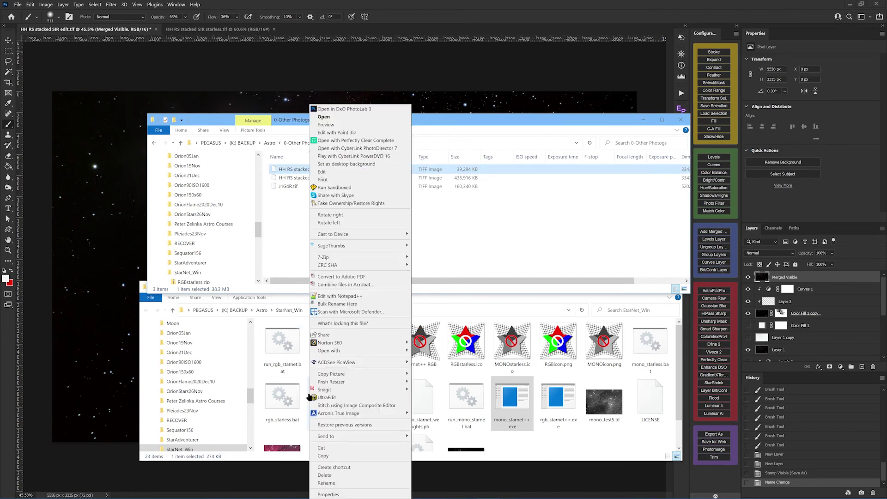
{"action": "left_click", "coordinate": [332, 485]}
{"action": "key", "text": "ctrl+c"}
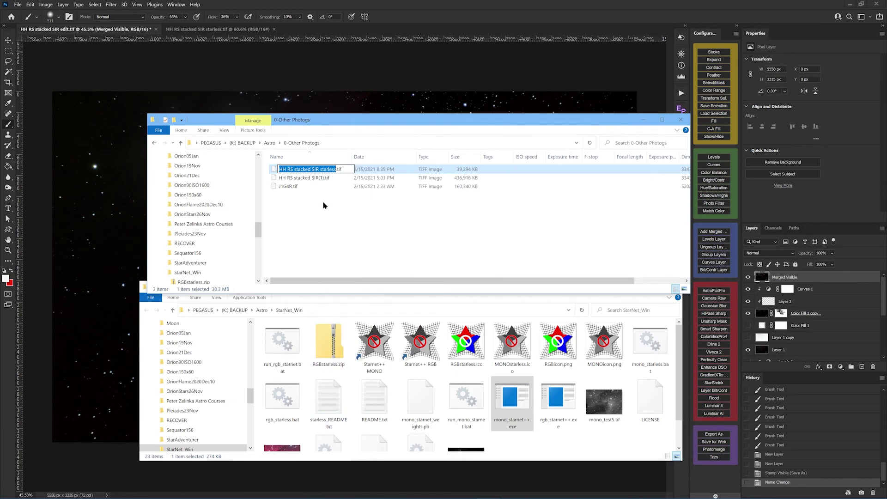
{"action": "left_click", "coordinate": [323, 234]}
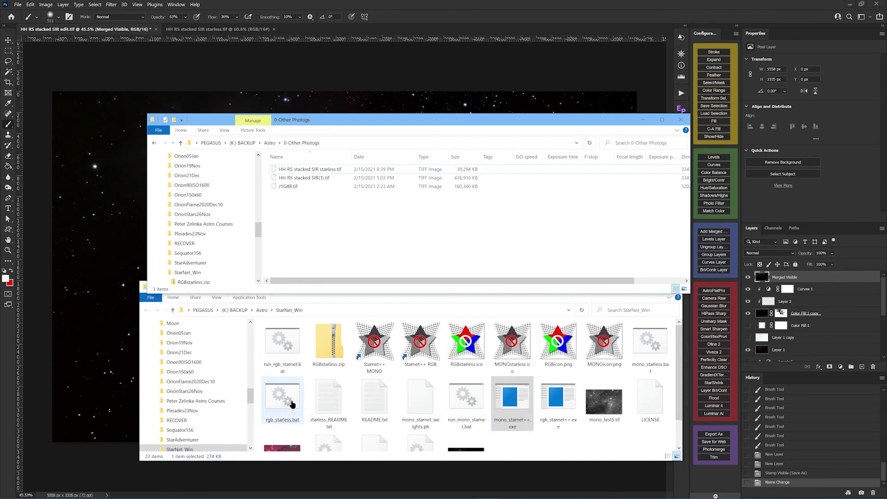
Step: Select run_rgb_starnet.bat in StarNet_Win and bring up its context menu
{"action": "left_click", "coordinate": [283, 350]}
{"action": "right_click", "coordinate": [283, 350]}
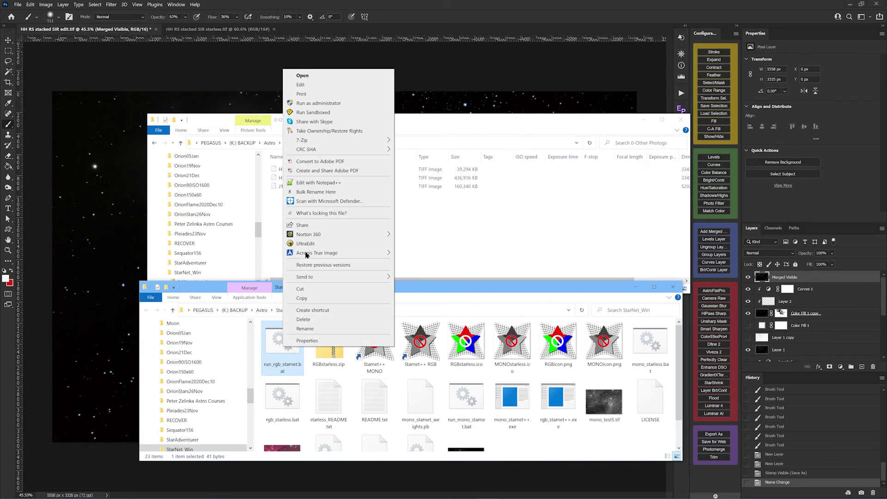
Step: Edit run_rgb_starnet.bat in Notepad and set the stride at the end of the command to 96
{"action": "left_click", "coordinate": [302, 85]}
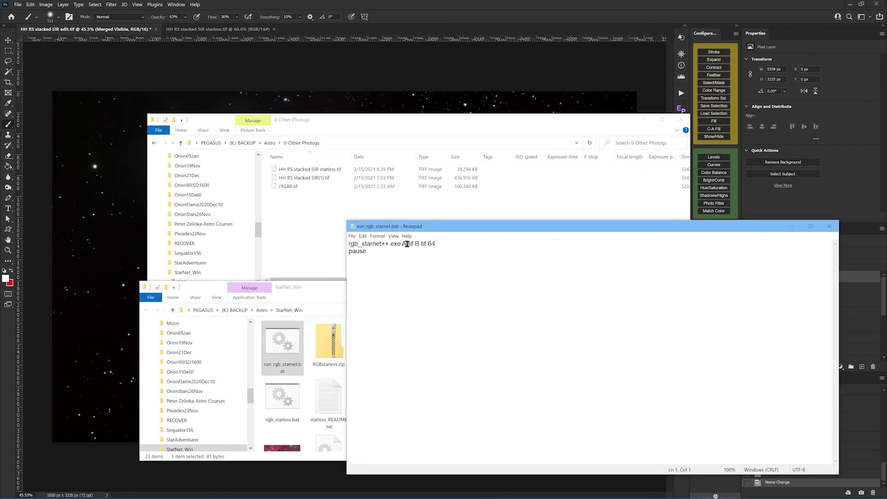
{"action": "left_click_drag", "start_coordinate": [414, 244], "coordinate": [418, 244]}
{"action": "key", "text": "ctrl+v"}
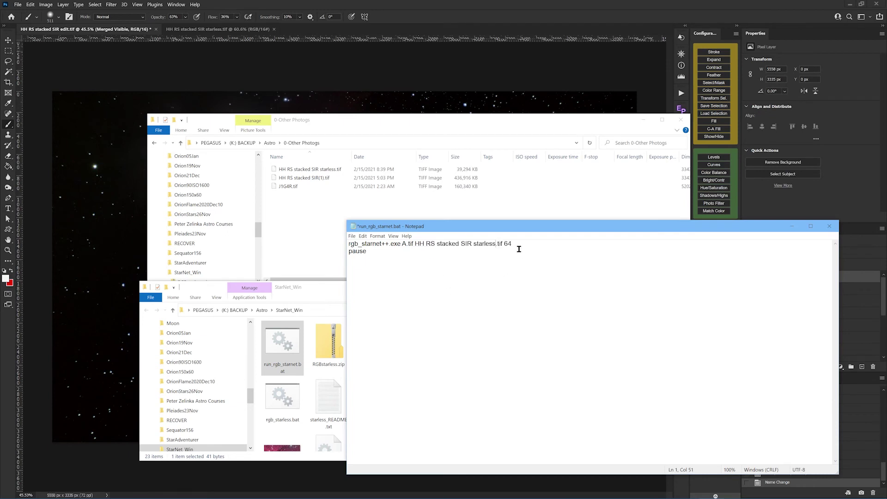
{"action": "key", "text": "End"}
{"action": "type", "text": "96"}
Step: Restore the output file name to B.tif, then save and close the script
{"action": "left_click", "coordinate": [426, 244]}
{"action": "key", "text": "BackSpace"}
{"action": "key", "text": "ctrl+minus"}
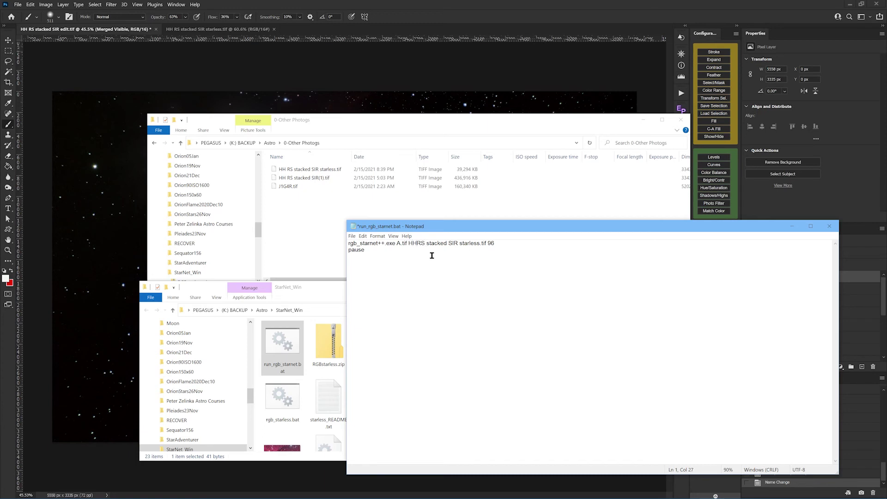
{"action": "key", "text": "ctrl+minus"}
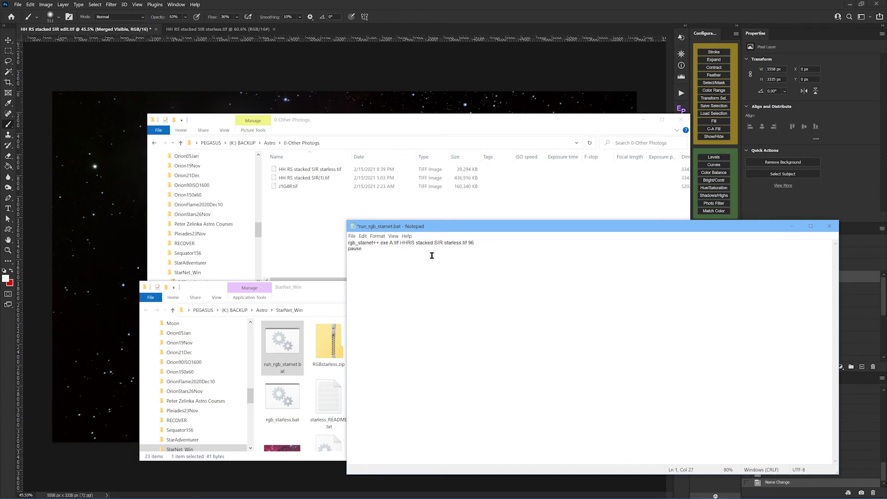
{"action": "key", "text": "BackSpace"}
{"action": "key", "text": "BackSpace"}
{"action": "key", "text": "Delete"}
{"action": "key", "text": "Delete"}
{"action": "key", "text": "Delete"}
{"action": "key", "text": "Delete"}
{"action": "key", "text": "Delete"}
{"action": "key", "text": "Delete"}
{"action": "key", "text": "Delete"}
{"action": "key", "text": "Delete"}
{"action": "key", "text": "Delete"}
{"action": "key", "text": "Delete"}
{"action": "key", "text": "Delete"}
{"action": "key", "text": "Delete"}
{"action": "key", "text": "Delete"}
{"action": "key", "text": "Delete"}
{"action": "key", "text": "Delete"}
{"action": "key", "text": "Delete"}
{"action": "key", "text": "Delete"}
{"action": "key", "text": "Delete"}
{"action": "key", "text": "Delete"}
{"action": "type", "text": "B"}
{"action": "key", "text": "Delete"}
{"action": "key", "text": "Delete"}
{"action": "key", "text": "Delete"}
{"action": "key", "text": "Delete"}
{"action": "left_click", "coordinate": [828, 226]}
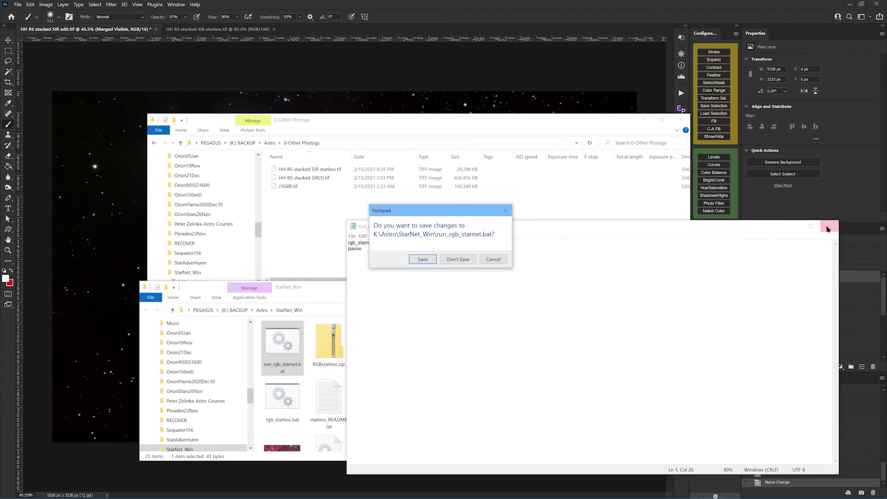
{"action": "left_click", "coordinate": [419, 259]}
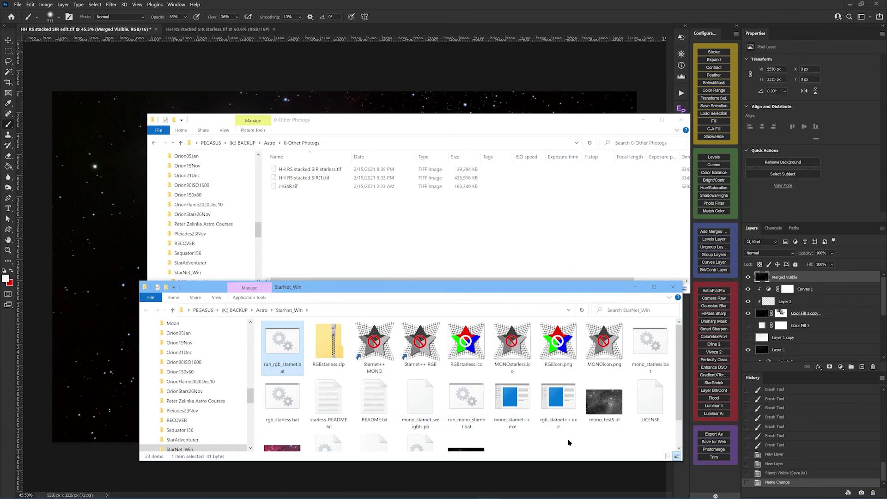
Step: Run run_rgb_starnet.bat to turn A.tif into the starless B.tif
{"action": "double_click", "coordinate": [278, 342]}
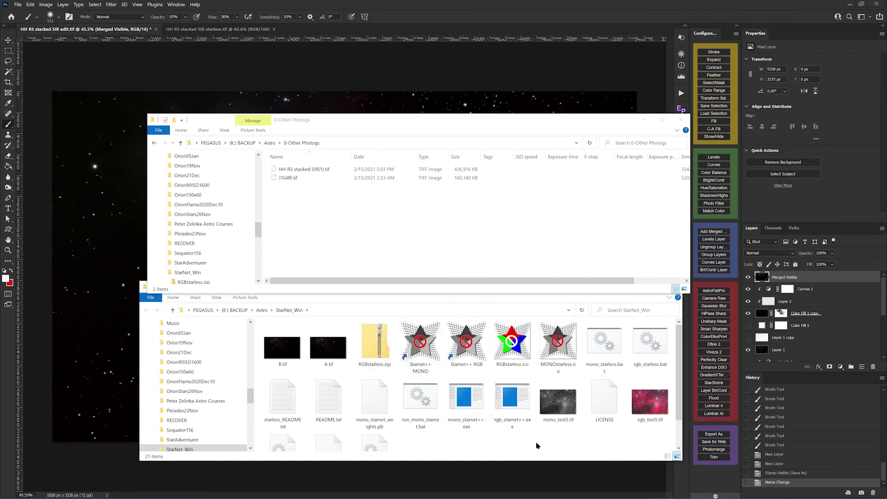
Step: Rename the StarNet output to HH RS stacked SIR starless.tif and move it into 0-Other Photogs
{"action": "left_click", "coordinate": [274, 339]}
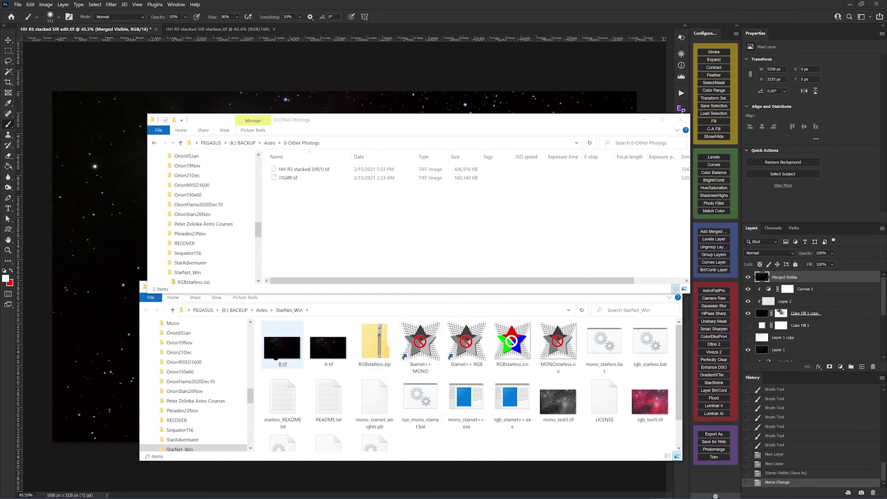
{"action": "right_click", "coordinate": [279, 369]}
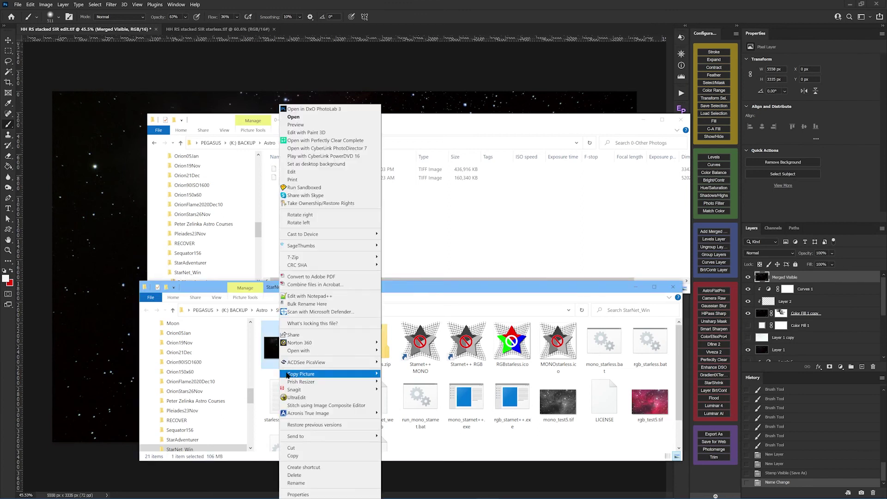
{"action": "left_click", "coordinate": [295, 482]}
{"action": "key", "text": "ctrl+v"}
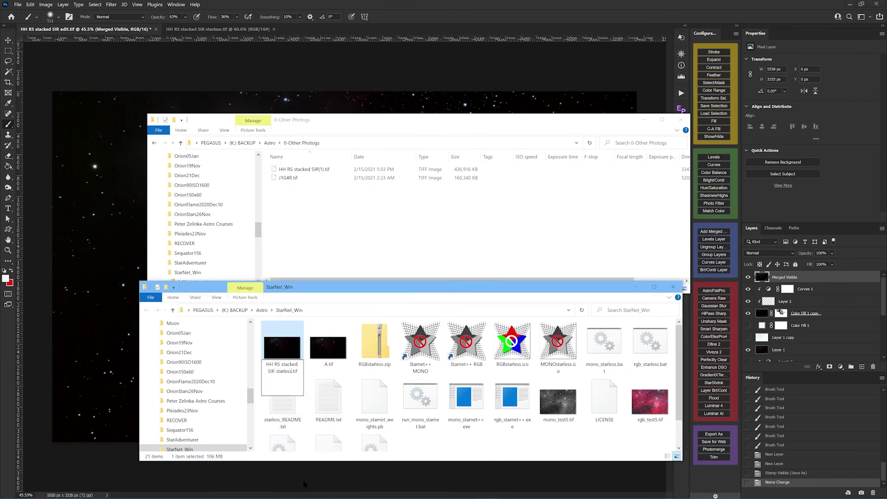
{"action": "key", "text": "Return"}
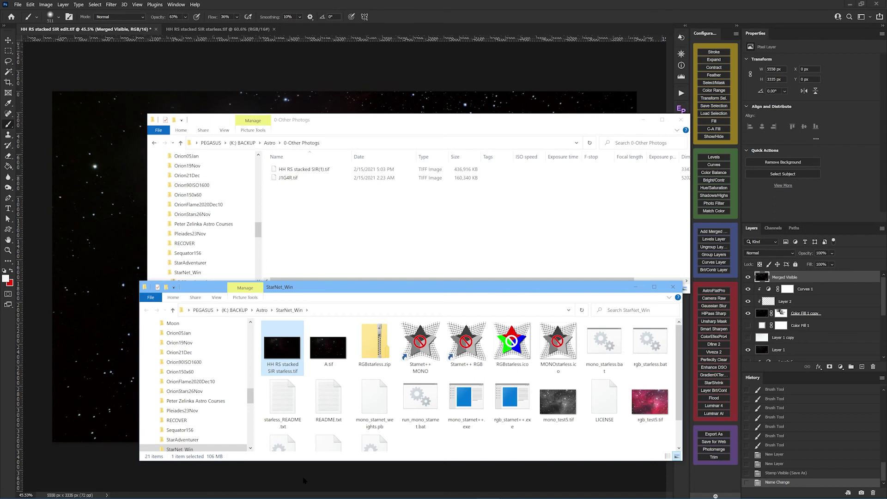
{"action": "left_click_drag", "start_coordinate": [296, 351], "coordinate": [317, 242]}
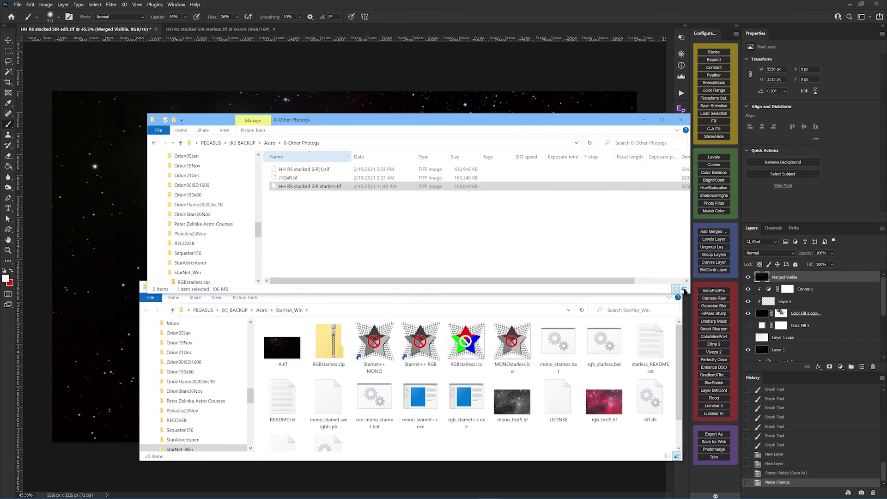
Step: Close the StarNet_Win folder window and return to Photoshop
{"action": "left_click", "coordinate": [675, 338]}
{"action": "left_click", "coordinate": [671, 287]}
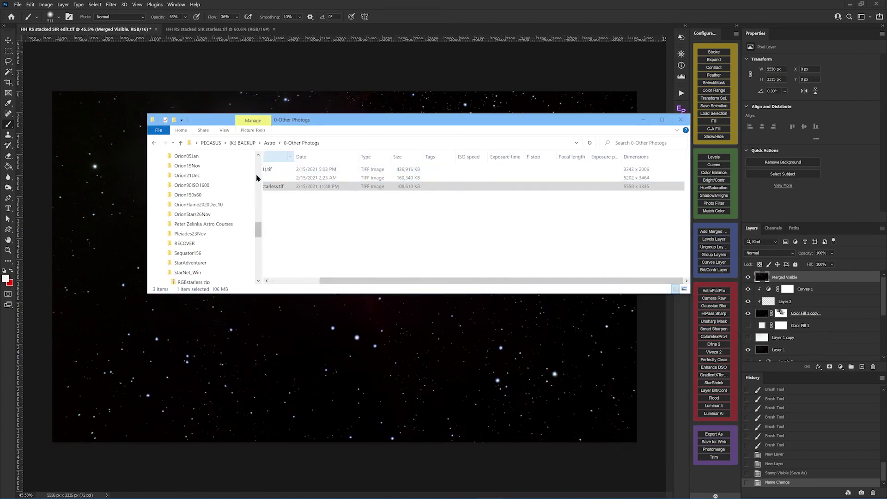
{"action": "left_click_drag", "start_coordinate": [278, 190], "coordinate": [428, 27]}
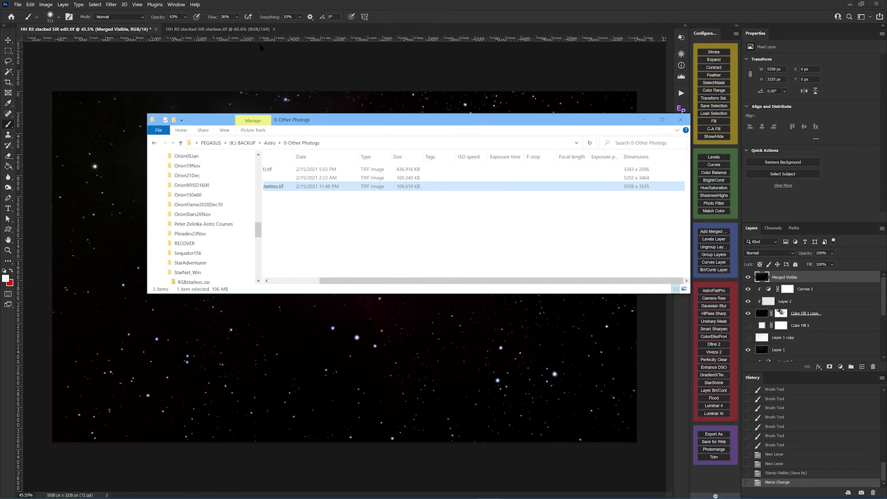
{"action": "left_click", "coordinate": [273, 30]}
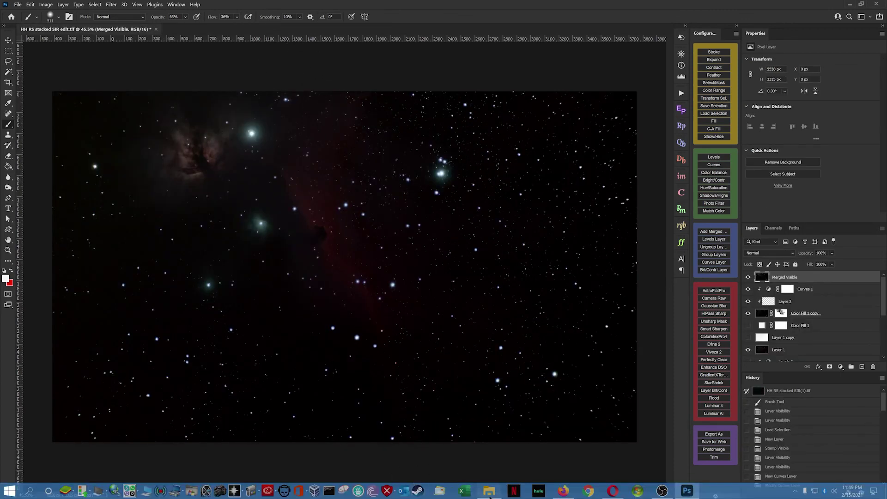
Step: Open the starless TIFF and drag it into HH RS stacked SIR edit.tif as Layer 3 above Merged Visible
{"action": "left_click", "coordinate": [497, 495]}
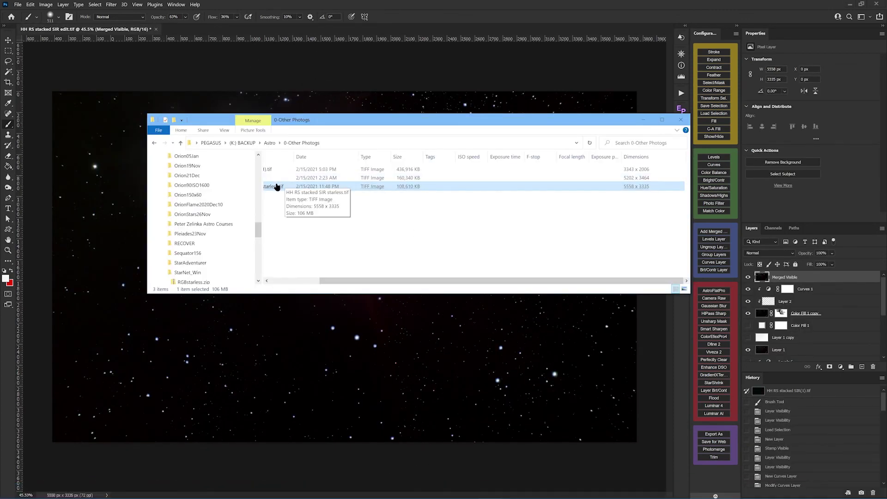
{"action": "left_click_drag", "start_coordinate": [303, 81], "coordinate": [298, 32]}
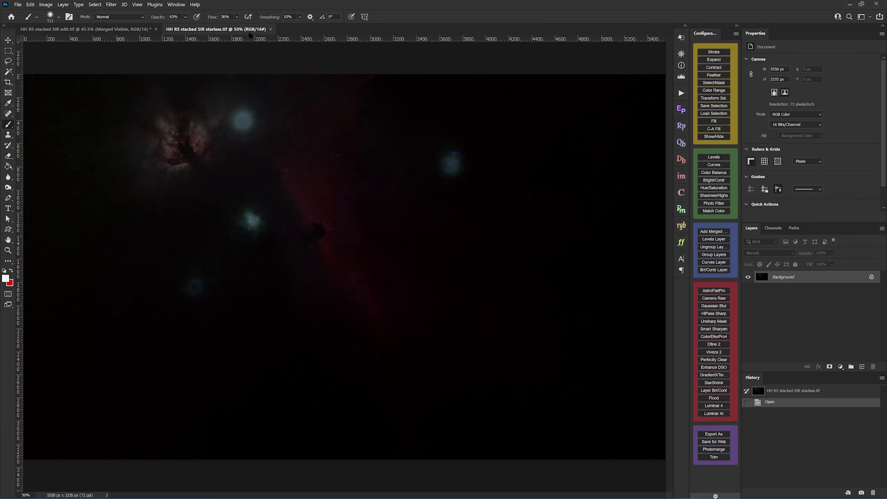
{"action": "left_click_drag", "start_coordinate": [785, 277], "coordinate": [337, 258]}
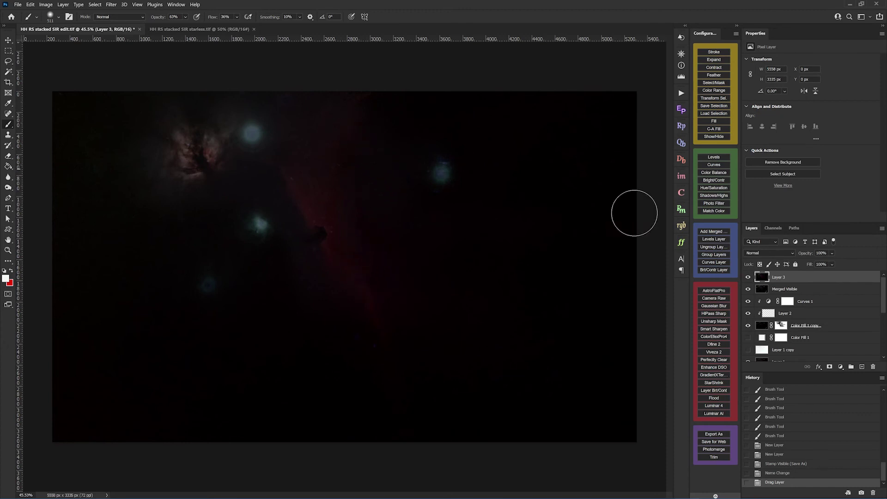
Step: Add a white layer mask to the starless Layer 3 and set a soft brush
{"action": "left_click", "coordinate": [829, 367]}
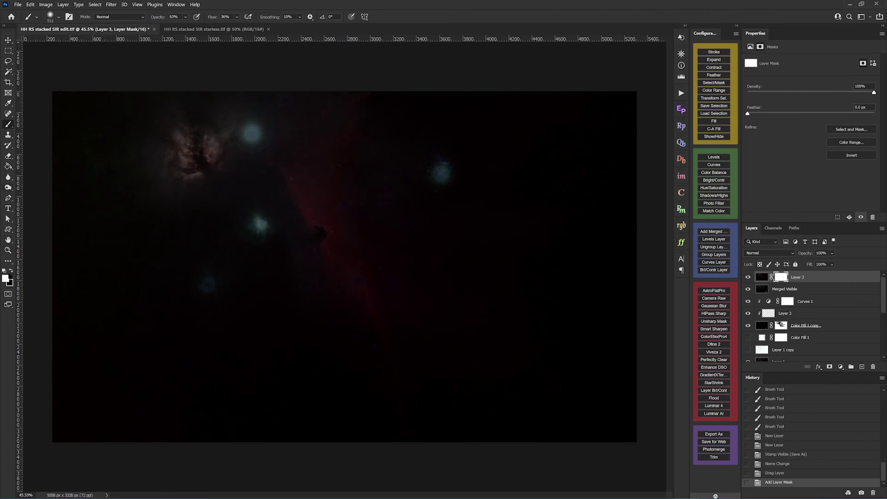
{"action": "right_click", "coordinate": [319, 217]}
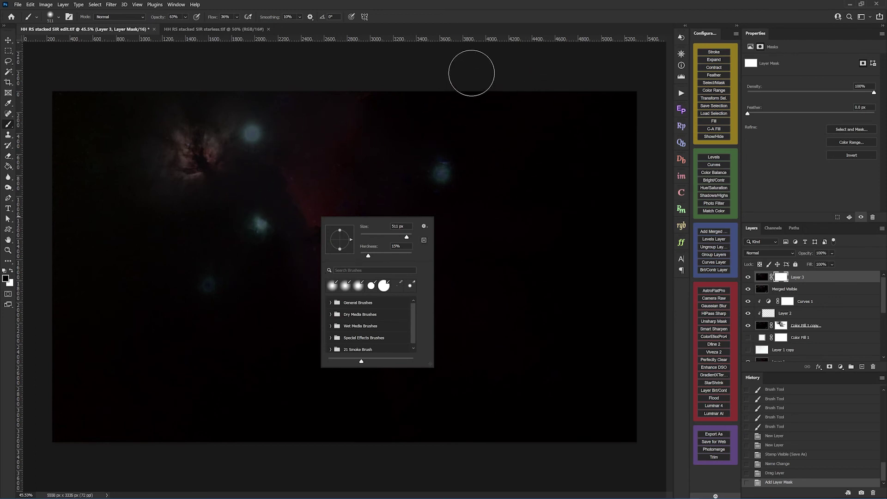
{"action": "left_click", "coordinate": [473, 64]}
Step: Paint black on the mask over the right, upper, middle and lower-left bright stars
{"action": "mouse_move", "coordinate": [457, 182]}
{"action": "left_mouse_down"}
{"action": "mouse_move", "coordinate": [477, 153]}
{"action": "mouse_move", "coordinate": [444, 159]}
{"action": "left_mouse_up"}
{"action": "left_click", "coordinate": [445, 159]}
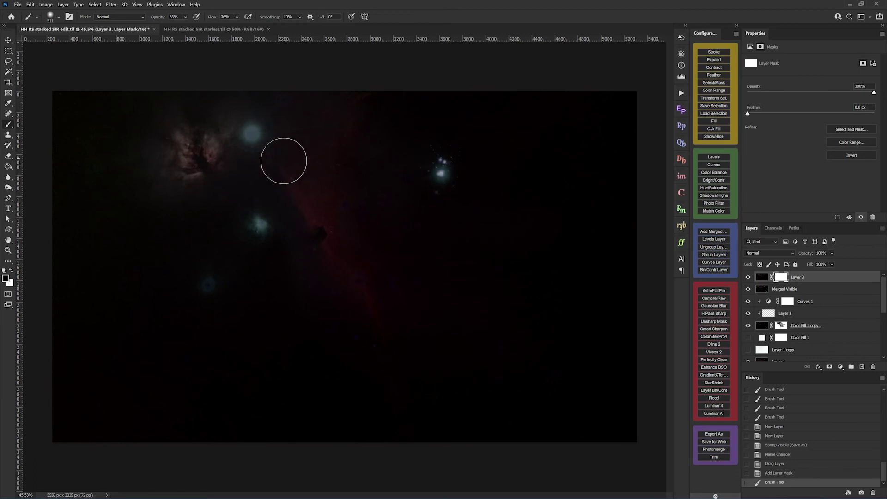
{"action": "left_click", "coordinate": [249, 122]}
{"action": "left_click", "coordinate": [243, 128]}
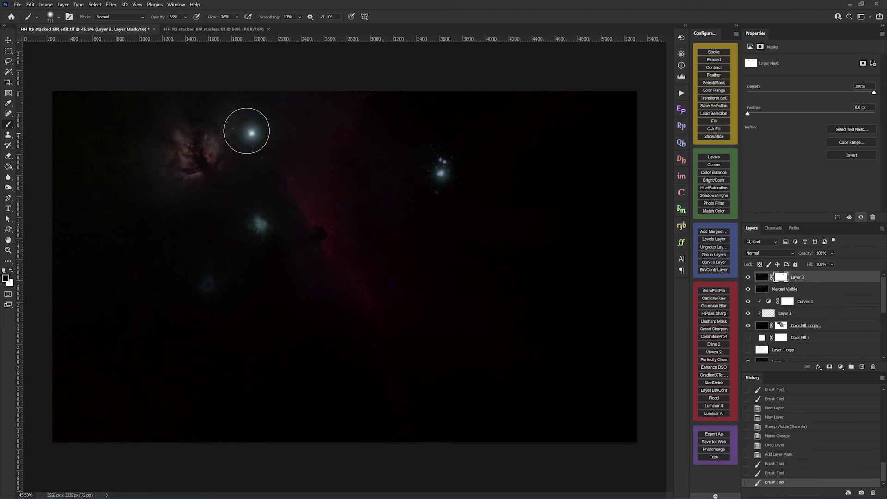
{"action": "left_click", "coordinate": [254, 125]}
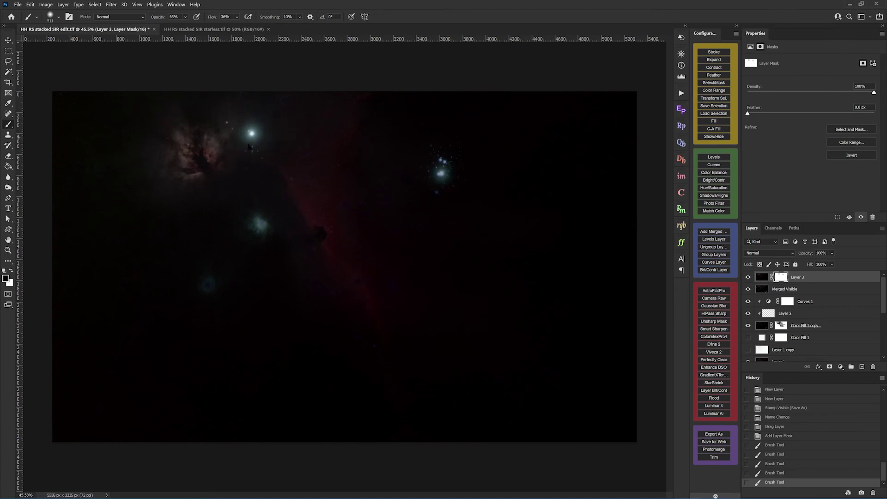
{"action": "left_click", "coordinate": [436, 166]}
{"action": "left_click", "coordinate": [259, 225]}
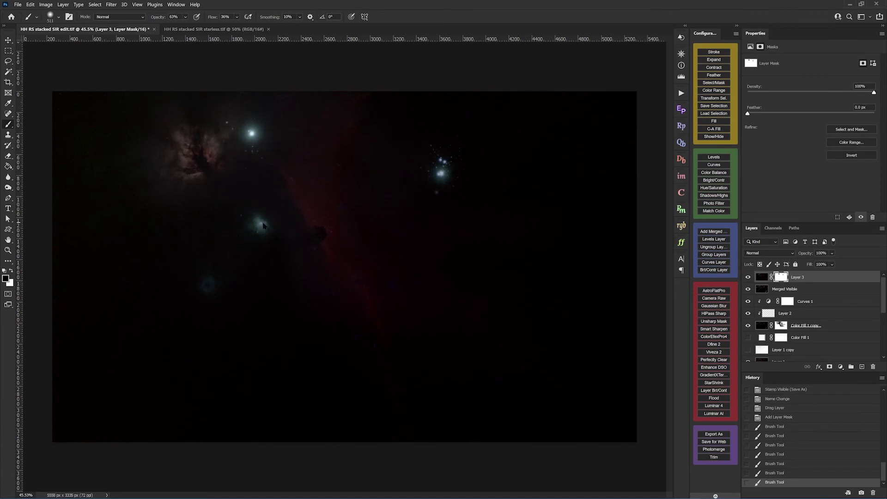
{"action": "left_click", "coordinate": [261, 226]}
{"action": "left_click", "coordinate": [262, 228]}
{"action": "left_click", "coordinate": [210, 283]}
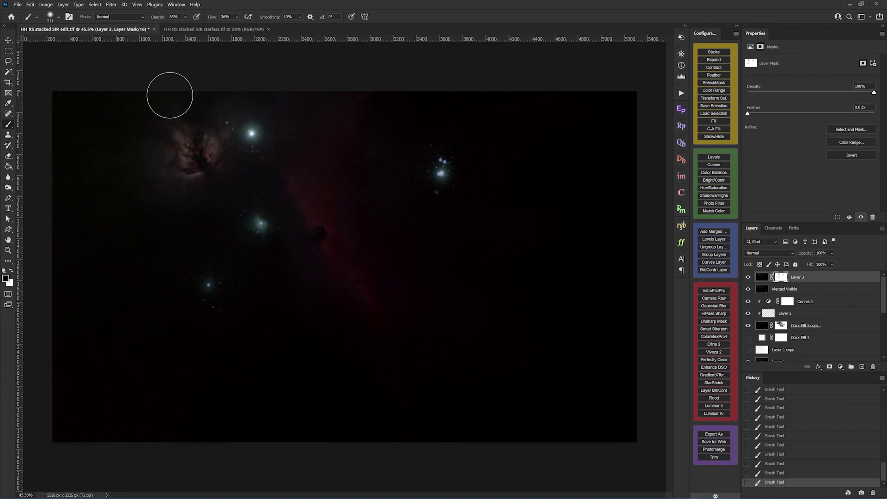
Step: Paint the faint star fields centre-right, below the flame nebula and across the upper right
{"action": "left_click_drag", "start_coordinate": [464, 326], "coordinate": [469, 223]}
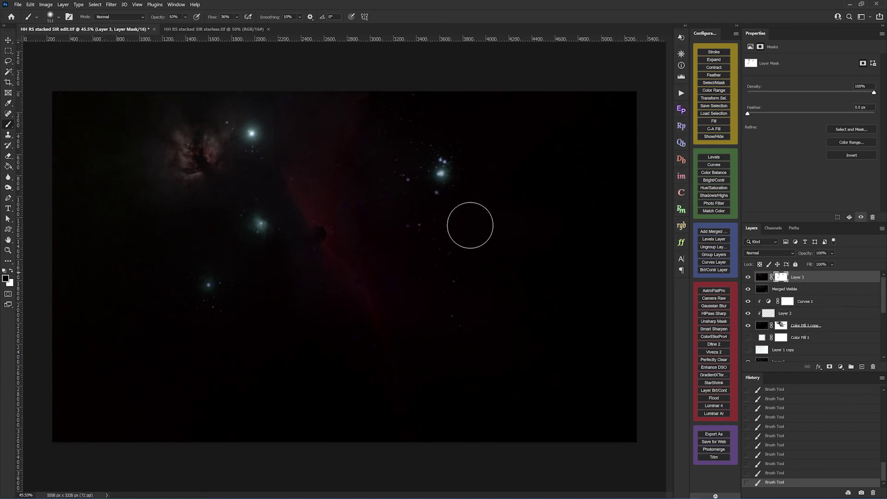
{"action": "left_click_drag", "start_coordinate": [237, 157], "coordinate": [378, 398]}
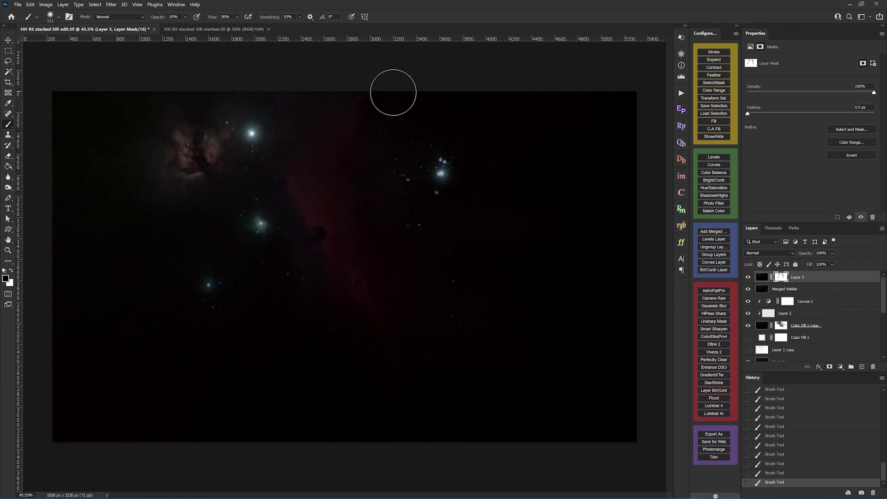
{"action": "mouse_move", "coordinate": [465, 109]}
{"action": "left_mouse_down"}
{"action": "mouse_move", "coordinate": [570, 165]}
{"action": "mouse_move", "coordinate": [492, 257]}
{"action": "mouse_move", "coordinate": [483, 200]}
{"action": "mouse_move", "coordinate": [616, 342]}
{"action": "mouse_move", "coordinate": [626, 210]}
{"action": "mouse_move", "coordinate": [523, 215]}
{"action": "mouse_move", "coordinate": [471, 251]}
{"action": "mouse_move", "coordinate": [598, 446]}
{"action": "mouse_move", "coordinate": [559, 356]}
{"action": "mouse_move", "coordinate": [551, 239]}
{"action": "mouse_move", "coordinate": [670, 113]}
{"action": "mouse_move", "coordinate": [635, 82]}
{"action": "mouse_move", "coordinate": [590, 306]}
{"action": "mouse_move", "coordinate": [567, 345]}
{"action": "mouse_move", "coordinate": [594, 221]}
{"action": "mouse_move", "coordinate": [637, 381]}
{"action": "mouse_move", "coordinate": [590, 336]}
{"action": "mouse_move", "coordinate": [571, 193]}
{"action": "mouse_move", "coordinate": [616, 110]}
{"action": "mouse_move", "coordinate": [531, 154]}
{"action": "mouse_move", "coordinate": [88, 140]}
{"action": "mouse_move", "coordinate": [84, 234]}
{"action": "mouse_move", "coordinate": [104, 309]}
{"action": "mouse_move", "coordinate": [82, 203]}
{"action": "mouse_move", "coordinate": [91, 150]}
{"action": "mouse_move", "coordinate": [147, 340]}
{"action": "mouse_move", "coordinate": [193, 417]}
{"action": "mouse_move", "coordinate": [136, 308]}
{"action": "mouse_move", "coordinate": [132, 247]}
{"action": "mouse_move", "coordinate": [306, 400]}
{"action": "mouse_move", "coordinate": [130, 314]}
{"action": "mouse_move", "coordinate": [96, 257]}
{"action": "mouse_move", "coordinate": [203, 438]}
{"action": "mouse_move", "coordinate": [219, 426]}
{"action": "mouse_move", "coordinate": [18, 400]}
{"action": "mouse_move", "coordinate": [127, 392]}
{"action": "mouse_move", "coordinate": [113, 357]}
{"action": "mouse_move", "coordinate": [83, 343]}
{"action": "mouse_move", "coordinate": [59, 436]}
{"action": "mouse_move", "coordinate": [73, 323]}
{"action": "mouse_move", "coordinate": [323, 406]}
{"action": "mouse_move", "coordinate": [353, 396]}
{"action": "mouse_move", "coordinate": [265, 311]}
{"action": "mouse_move", "coordinate": [506, 441]}
{"action": "mouse_move", "coordinate": [366, 410]}
{"action": "mouse_move", "coordinate": [655, 425]}
{"action": "mouse_move", "coordinate": [286, 397]}
{"action": "mouse_move", "coordinate": [190, 251]}
{"action": "mouse_move", "coordinate": [60, 247]}
{"action": "mouse_move", "coordinate": [71, 187]}
{"action": "mouse_move", "coordinate": [51, 137]}
{"action": "mouse_move", "coordinate": [73, 103]}
{"action": "mouse_move", "coordinate": [132, 98]}
{"action": "mouse_move", "coordinate": [88, 161]}
{"action": "mouse_move", "coordinate": [211, 218]}
{"action": "mouse_move", "coordinate": [223, 252]}
{"action": "mouse_move", "coordinate": [259, 224]}
{"action": "mouse_move", "coordinate": [263, 263]}
{"action": "left_mouse_up"}
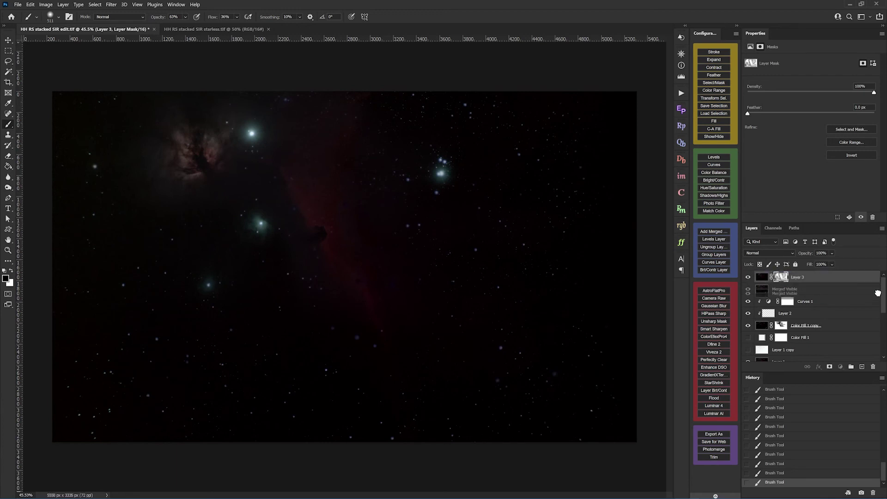
Step: Undo a layer reorder to keep Layer 3 above Merged Visible, and rename it Starless
{"action": "left_click_drag", "start_coordinate": [876, 289], "coordinate": [875, 275]}
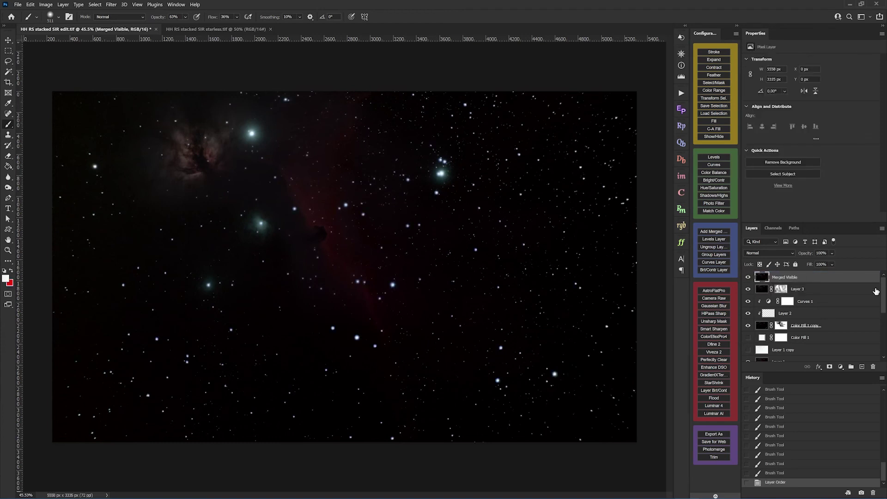
{"action": "key", "text": "ctrl+z"}
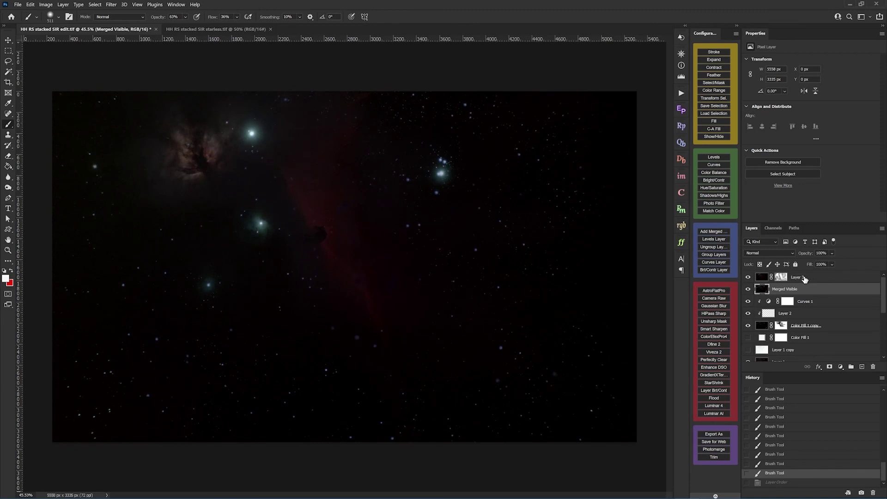
{"action": "double_click", "coordinate": [802, 277]}
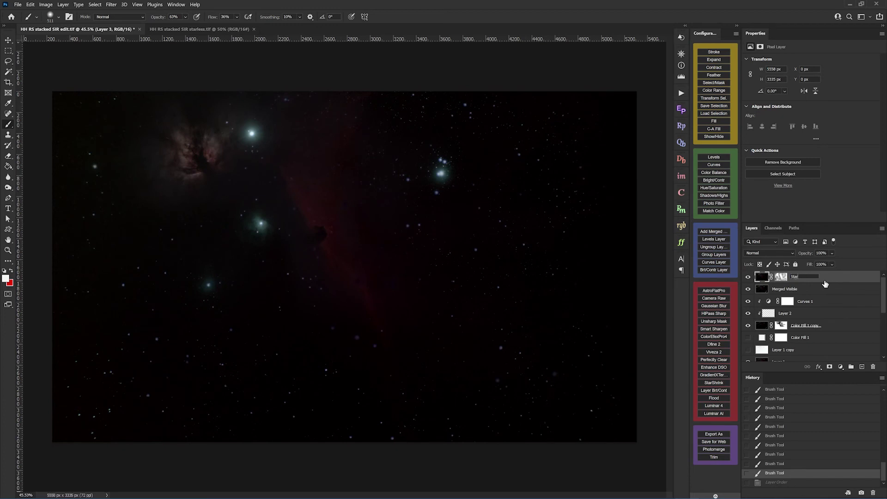
{"action": "type", "text": "Starless"}
{"action": "key", "text": "Return"}
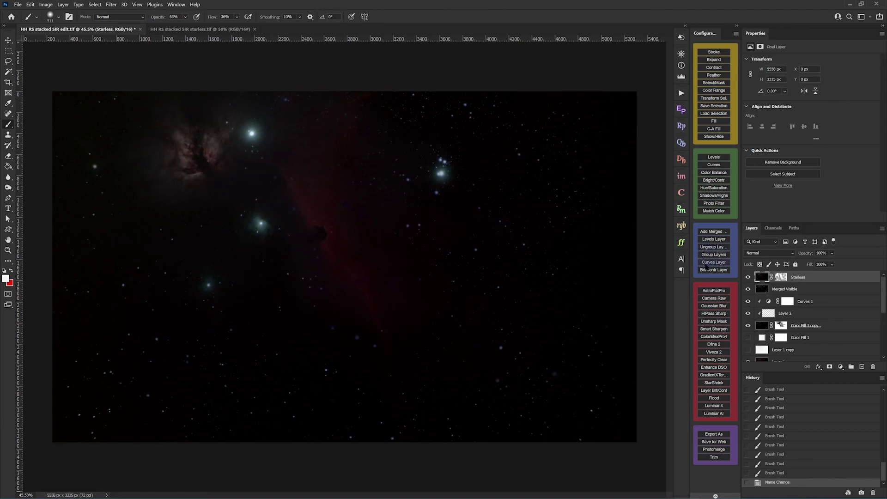
Step: Add a Curves layer clipped to Starless and shape a multi-point RGB curve brightening the nebula, one point at 184/172
{"action": "left_click", "coordinate": [708, 263]}
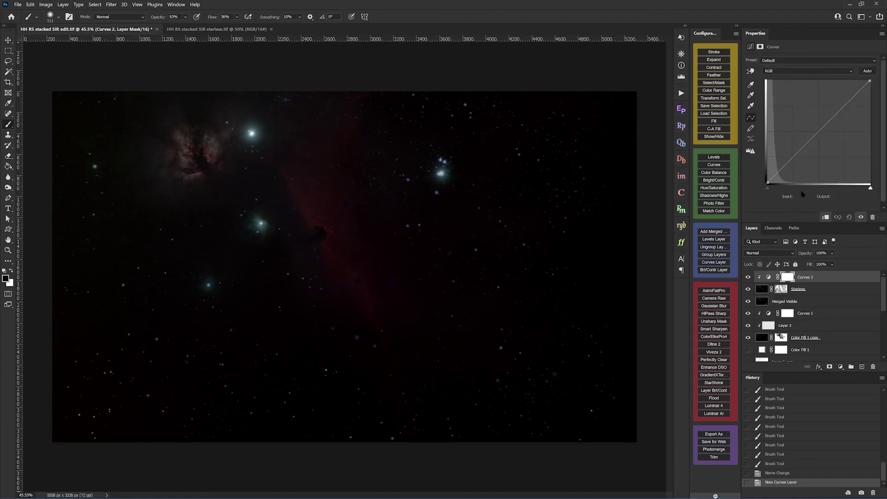
{"action": "left_click_drag", "start_coordinate": [784, 166], "coordinate": [794, 151]}
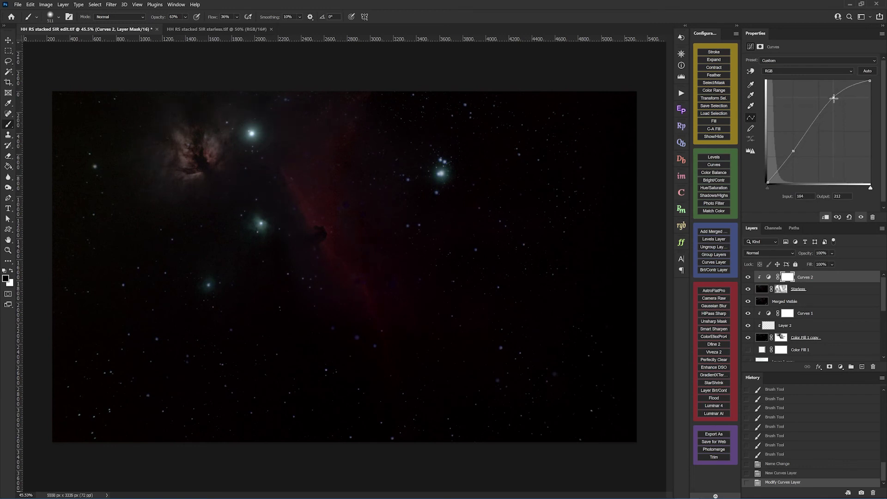
{"action": "mouse_move", "coordinate": [840, 108]}
{"action": "left_mouse_down"}
{"action": "mouse_move", "coordinate": [850, 121]}
{"action": "mouse_move", "coordinate": [838, 107]}
{"action": "left_mouse_up"}
{"action": "left_click_drag", "start_coordinate": [807, 134], "coordinate": [809, 132]}
{"action": "left_click_drag", "start_coordinate": [793, 151], "coordinate": [793, 145]}
{"action": "left_click_drag", "start_coordinate": [838, 107], "coordinate": [841, 113]}
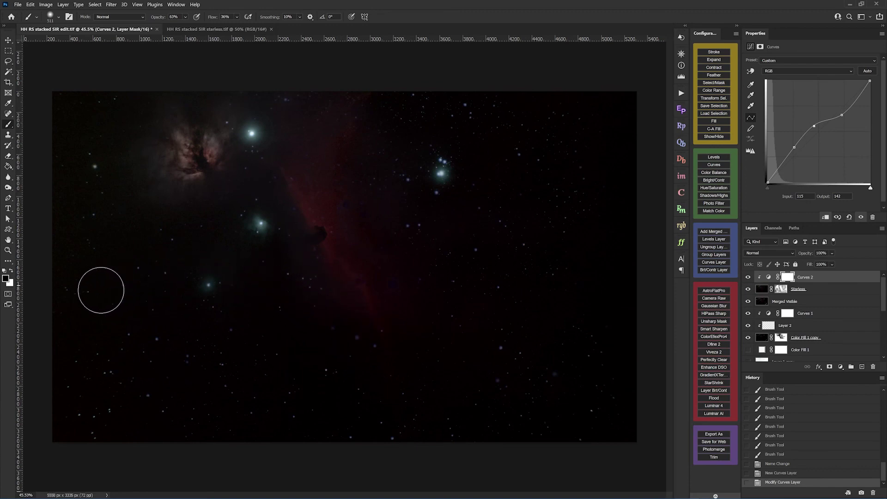
Step: Preview the Starless layer's mask on the canvas, then return to the normal nebula view
{"action": "scroll", "coordinate": [133, 409], "scroll_direction": "up", "scroll_amount": 8}
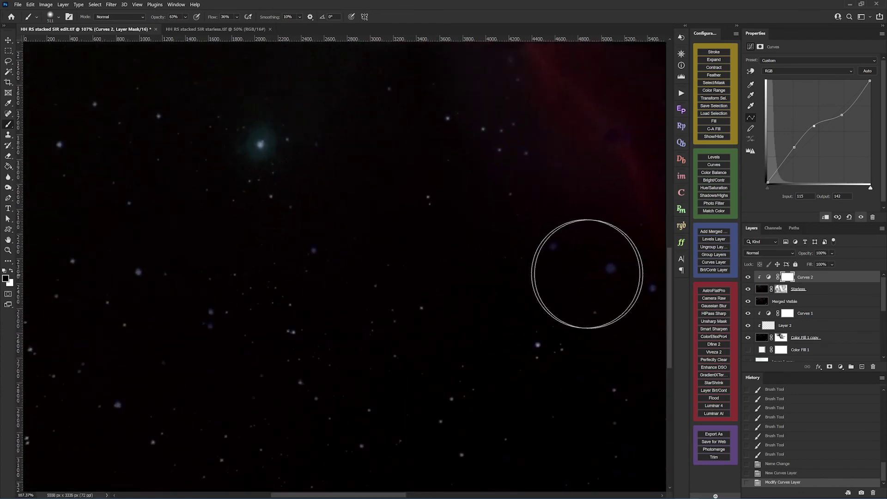
{"action": "scroll", "coordinate": [477, 259], "scroll_direction": "down", "scroll_amount": 9}
{"action": "scroll", "coordinate": [473, 262], "scroll_direction": "down", "scroll_amount": 3}
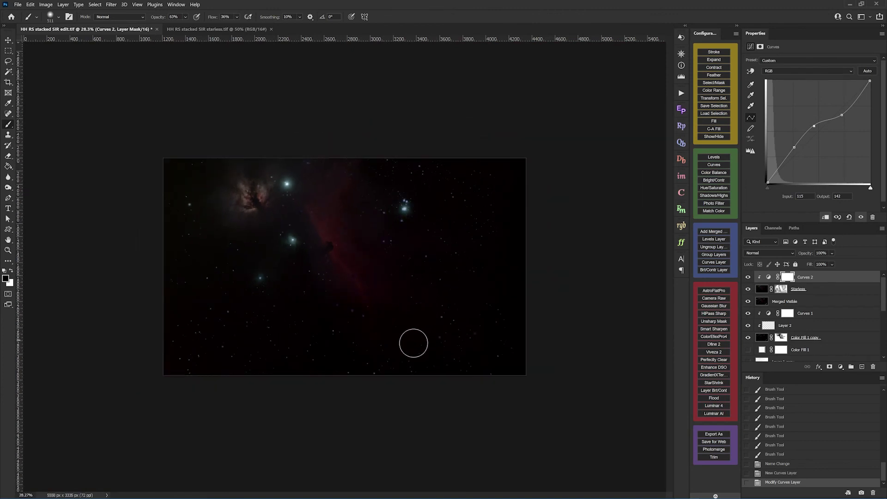
{"action": "scroll", "coordinate": [317, 304], "scroll_direction": "up", "scroll_amount": 1}
{"action": "scroll", "coordinate": [317, 304], "scroll_direction": "up", "scroll_amount": 2}
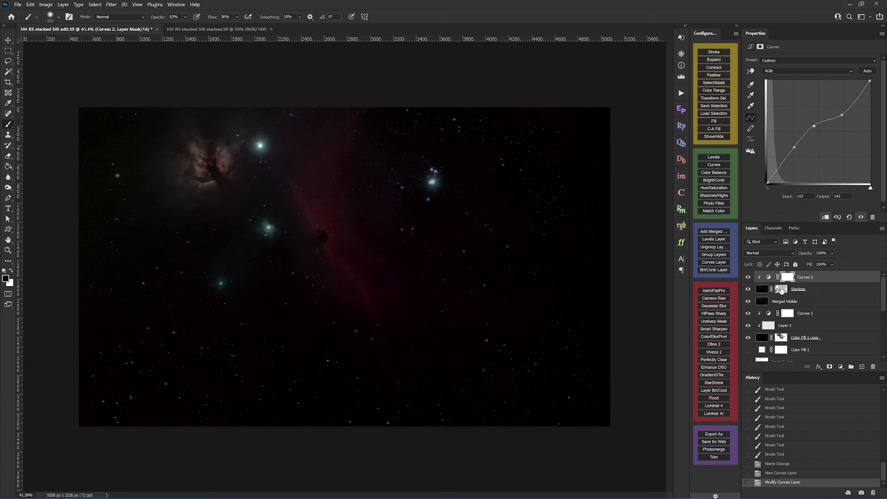
{"action": "left_click", "coordinate": [781, 289], "text": "alt"}
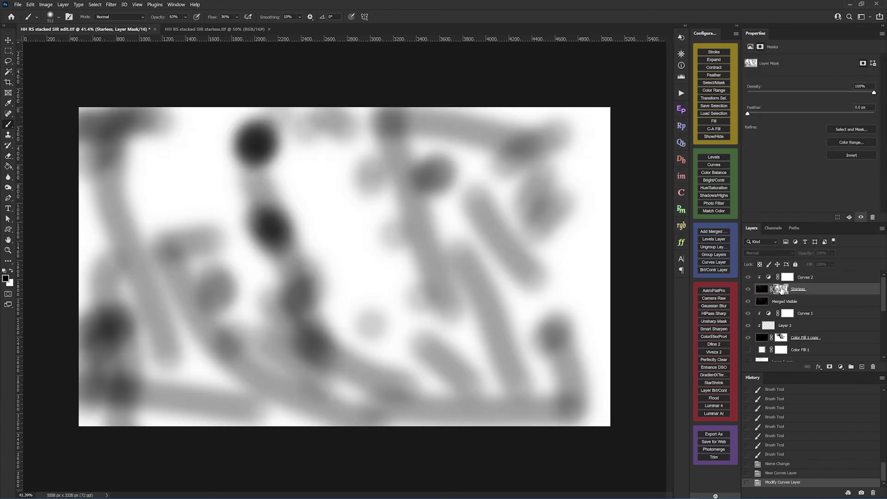
{"action": "left_click", "coordinate": [780, 290], "text": "alt"}
{"action": "left_click", "coordinate": [780, 289], "text": "alt"}
{"action": "left_click", "coordinate": [780, 289], "text": "alt"}
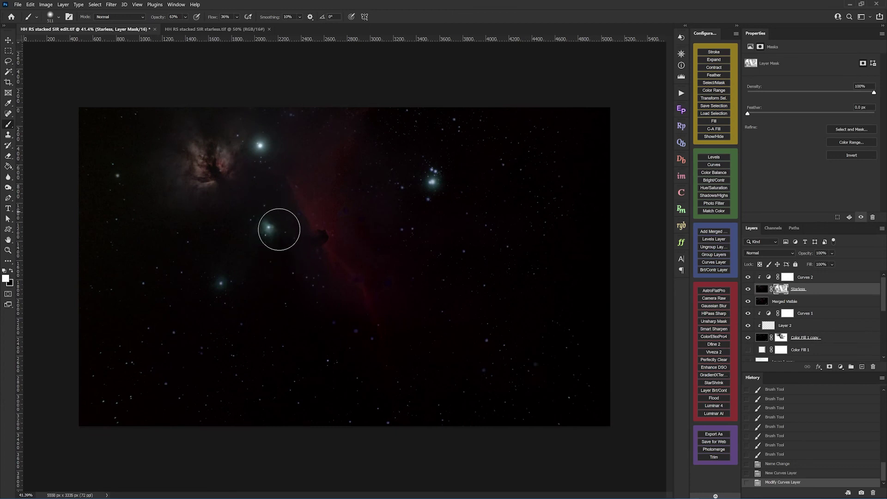
Step: Paint brush dabs on the Starless mask around the bright star and the horsehead
{"action": "left_click", "coordinate": [298, 249]}
{"action": "left_click", "coordinate": [301, 248]}
{"action": "left_click", "coordinate": [301, 248]}
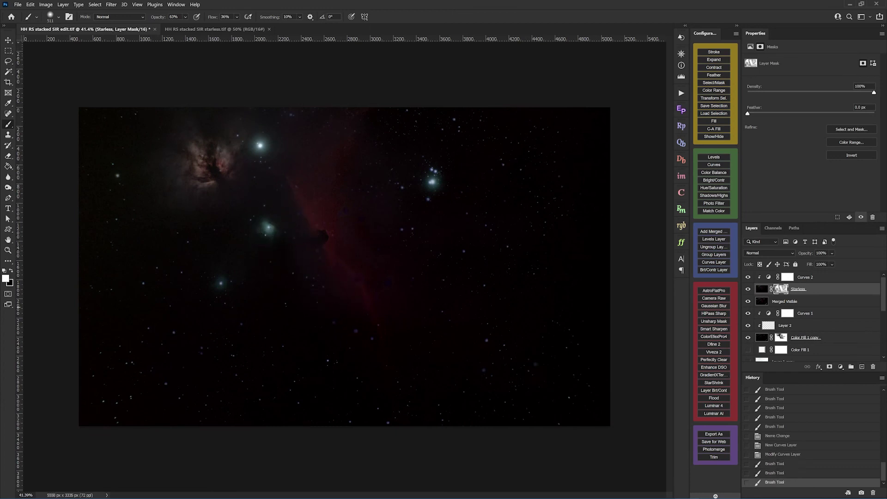
{"action": "left_click", "coordinate": [263, 188]}
{"action": "left_click", "coordinate": [313, 271]}
{"action": "left_click", "coordinate": [293, 238]}
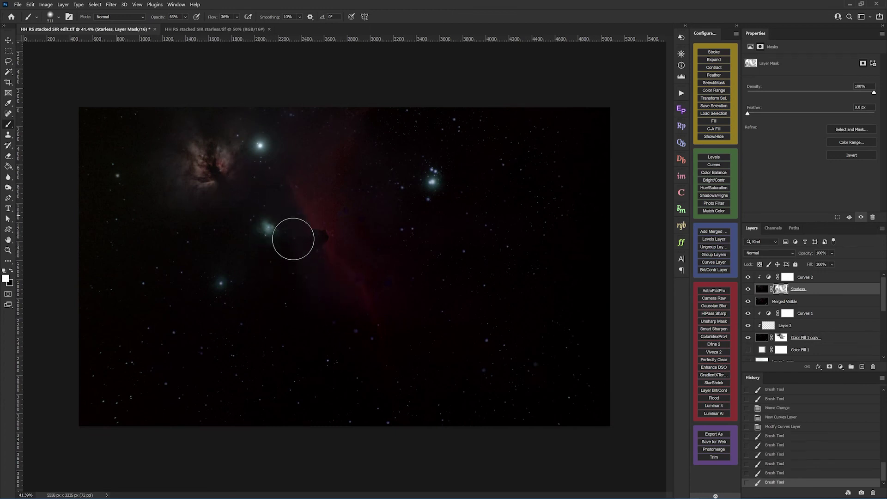
{"action": "left_click", "coordinate": [334, 285]}
{"action": "left_click", "coordinate": [313, 276]}
{"action": "left_click", "coordinate": [348, 321]}
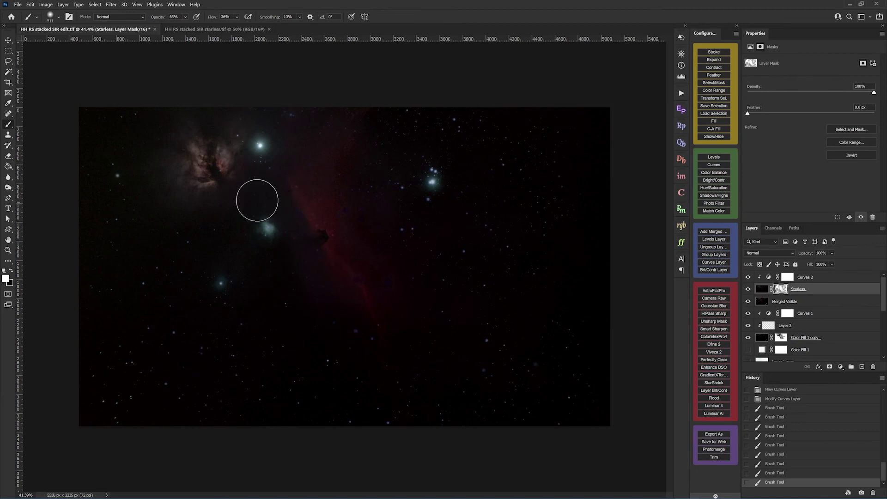
{"action": "left_click", "coordinate": [293, 241]}
{"action": "left_click", "coordinate": [299, 245]}
{"action": "left_click_drag", "start_coordinate": [881, 470], "coordinate": [864, 454]}
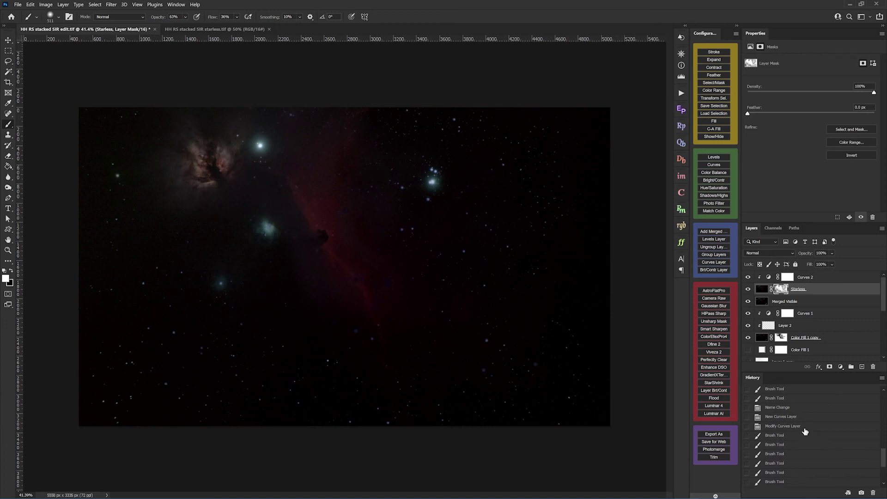
Step: Revert to the Modify Curves Layer history state and compare with the Starless layer hidden and shown
{"action": "left_click", "coordinate": [785, 426]}
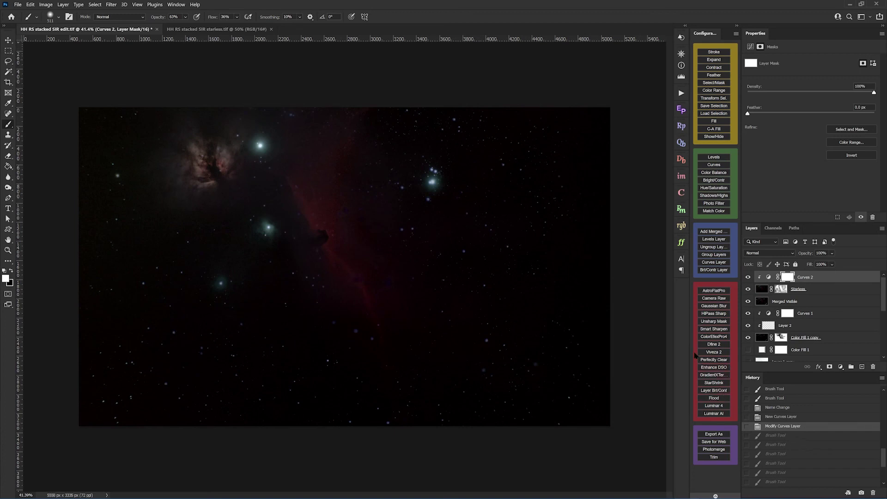
{"action": "left_click", "coordinate": [747, 287]}
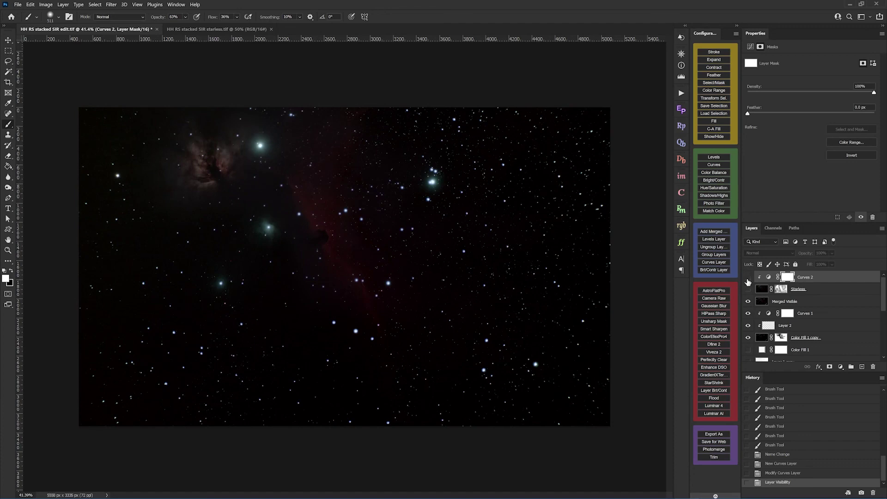
{"action": "left_click", "coordinate": [747, 290]}
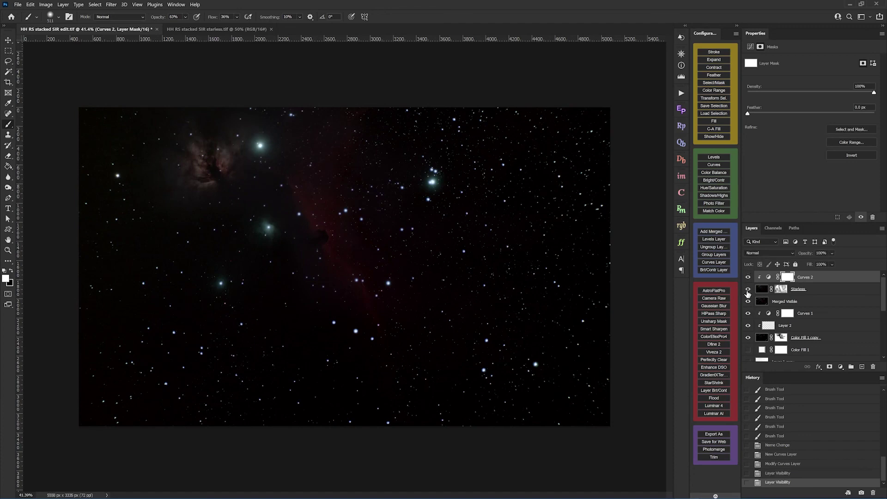
{"action": "left_click", "coordinate": [747, 289]}
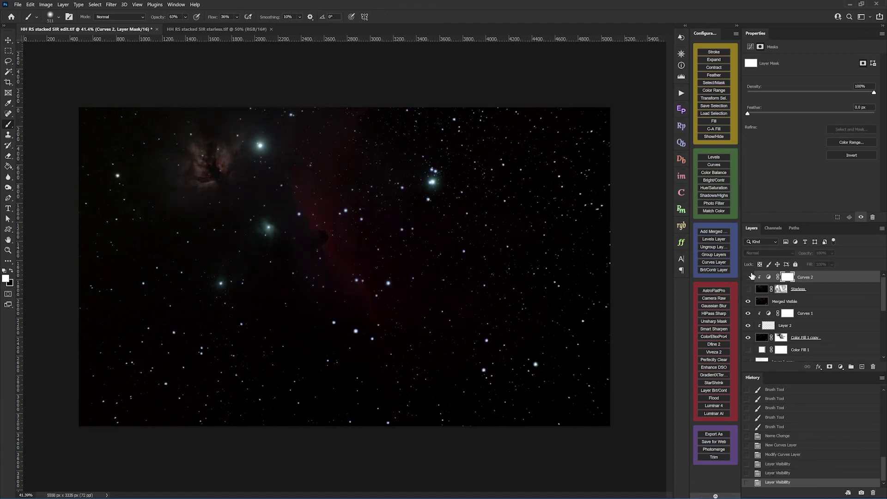
{"action": "left_click", "coordinate": [748, 289]}
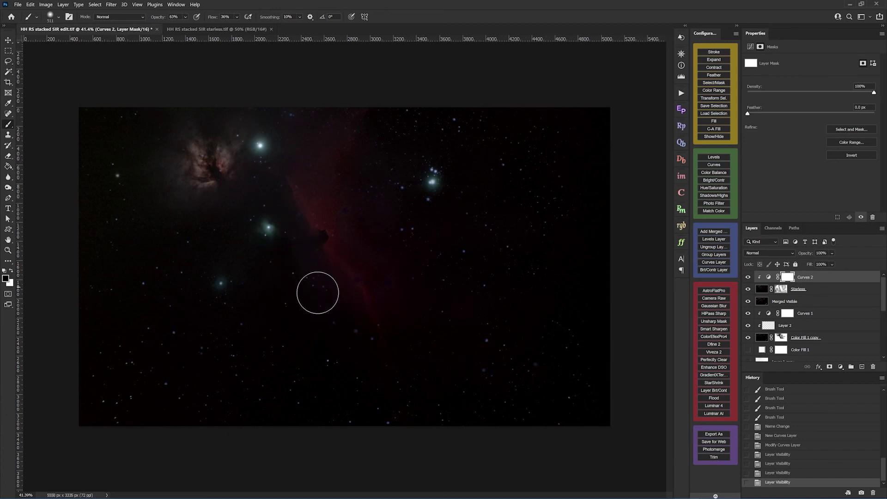
Step: Paint dark strokes on the Curves 2 mask along the nebula edge, undoing the last stroke
{"action": "mouse_move", "coordinate": [330, 316]}
{"action": "left_mouse_down"}
{"action": "mouse_move", "coordinate": [254, 196]}
{"action": "mouse_move", "coordinate": [271, 300]}
{"action": "mouse_move", "coordinate": [210, 275]}
{"action": "mouse_move", "coordinate": [336, 333]}
{"action": "left_mouse_up"}
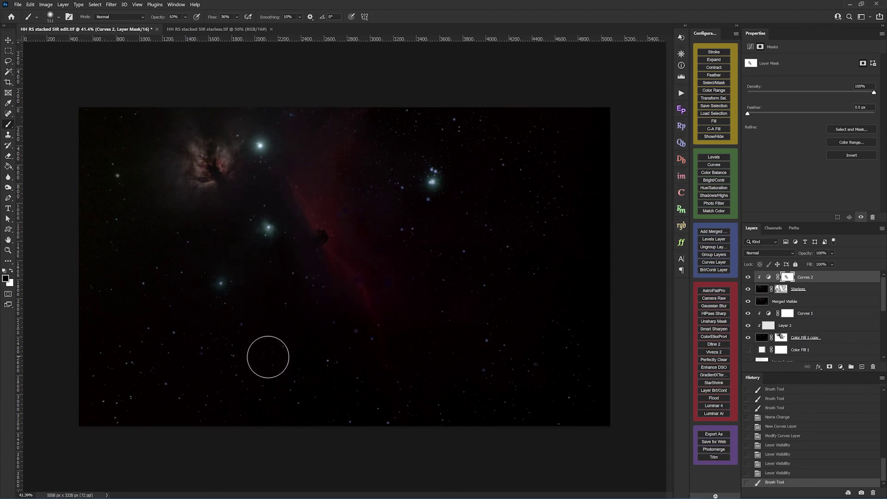
{"action": "mouse_move", "coordinate": [302, 278]}
{"action": "left_mouse_down"}
{"action": "mouse_move", "coordinate": [321, 287]}
{"action": "mouse_move", "coordinate": [301, 291]}
{"action": "mouse_move", "coordinate": [334, 329]}
{"action": "mouse_move", "coordinate": [313, 283]}
{"action": "mouse_move", "coordinate": [345, 330]}
{"action": "mouse_move", "coordinate": [273, 353]}
{"action": "mouse_move", "coordinate": [386, 392]}
{"action": "mouse_move", "coordinate": [453, 353]}
{"action": "left_mouse_up"}
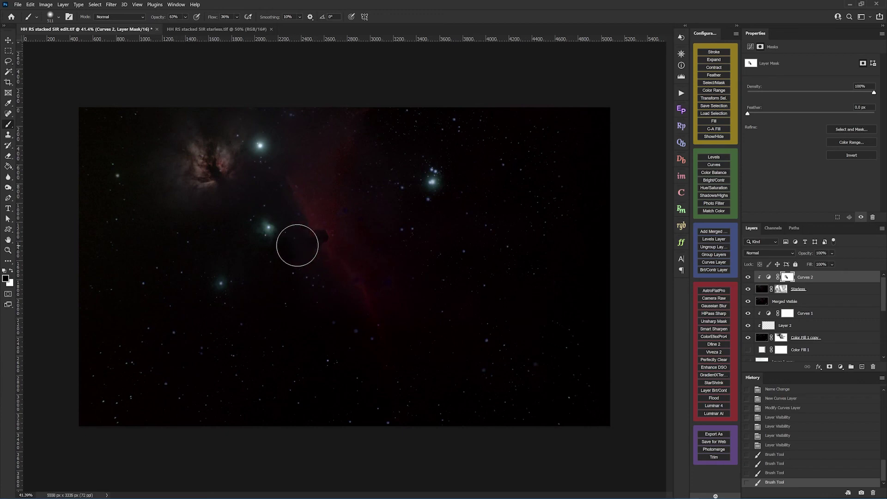
{"action": "scroll", "coordinate": [273, 212], "scroll_direction": "up", "scroll_amount": 5}
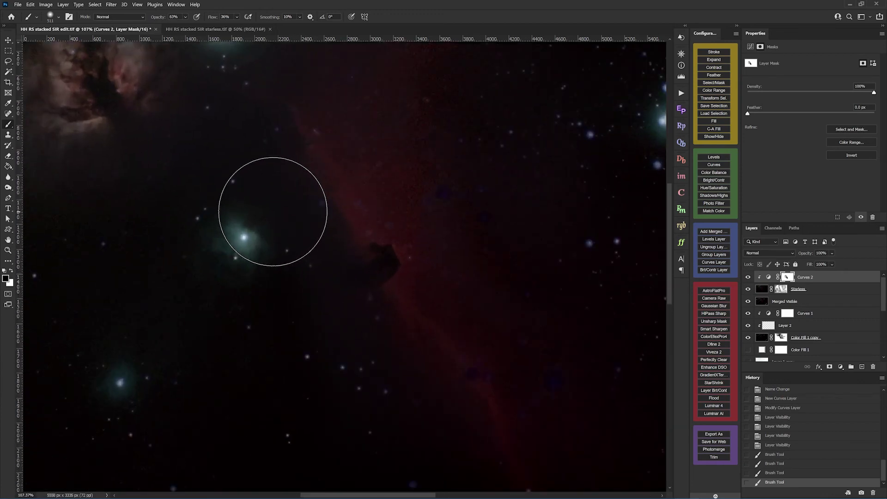
{"action": "scroll", "coordinate": [273, 212], "scroll_direction": "down", "scroll_amount": 2}
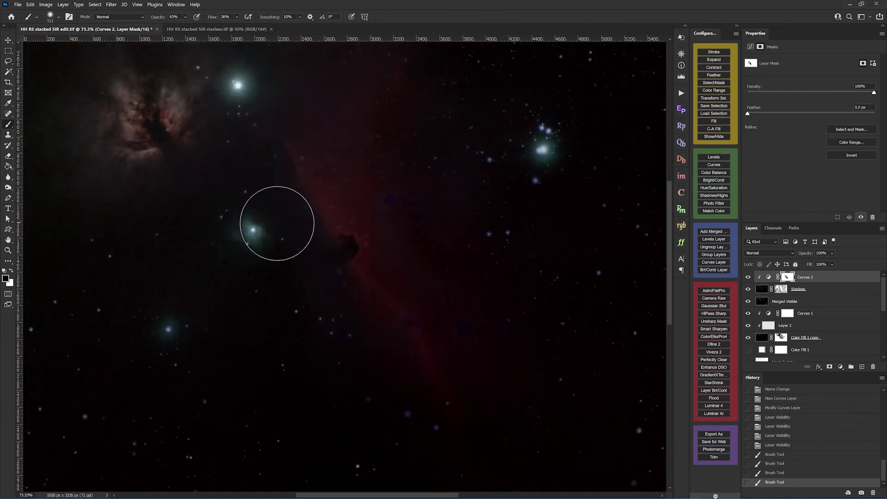
{"action": "scroll", "coordinate": [310, 261], "scroll_direction": "down", "scroll_amount": 1}
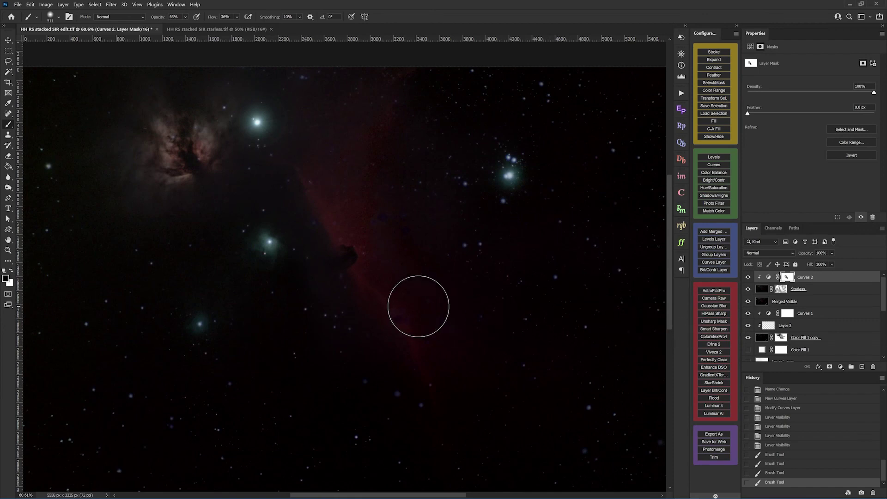
{"action": "right_click", "coordinate": [392, 301]}
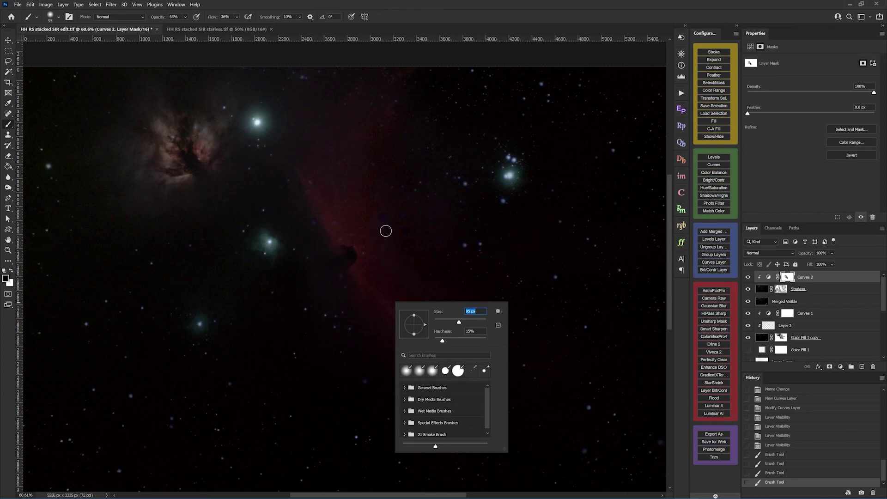
{"action": "key", "text": "Return"}
{"action": "left_click_drag", "start_coordinate": [386, 220], "coordinate": [387, 215]}
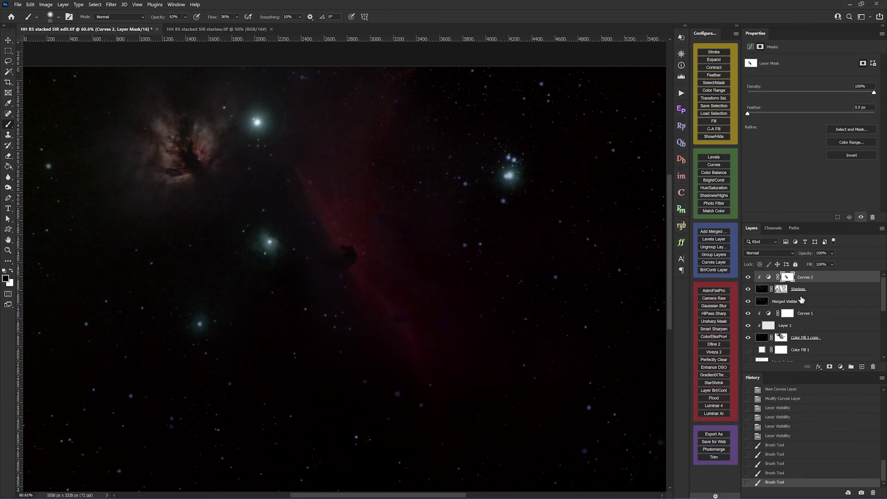
{"action": "key", "text": "ctrl+z"}
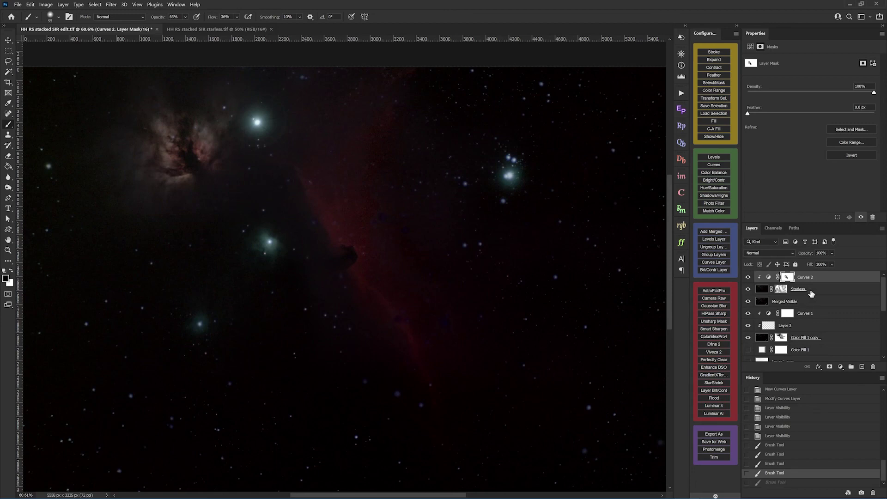
Step: Select the Starless layer's mask, then target the Curves 2 mask again
{"action": "left_click", "coordinate": [811, 293]}
{"action": "left_click", "coordinate": [781, 289]}
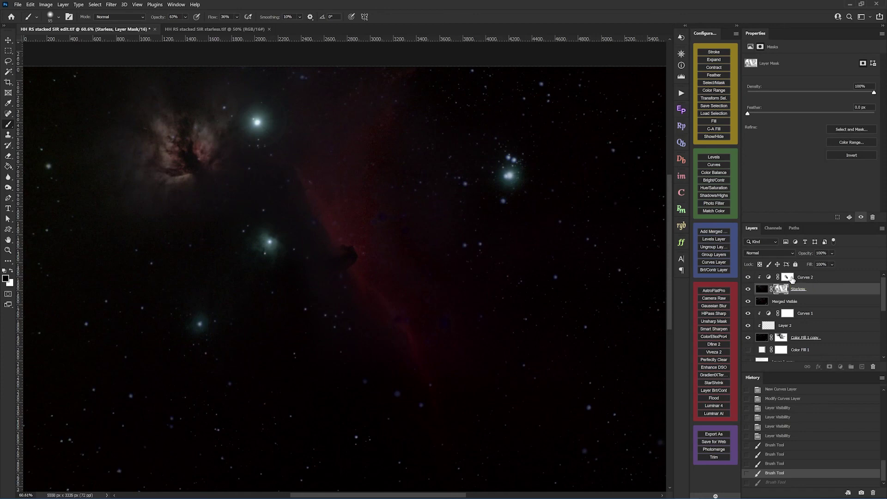
{"action": "left_click", "coordinate": [787, 277]}
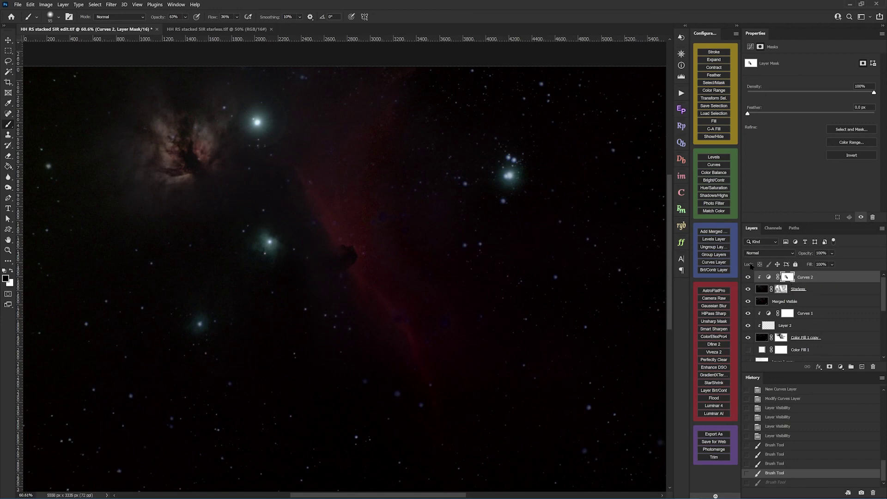
Step: Delete the Curves 2 layer mask and target the Starless layer's mask instead
{"action": "right_click", "coordinate": [786, 278]}
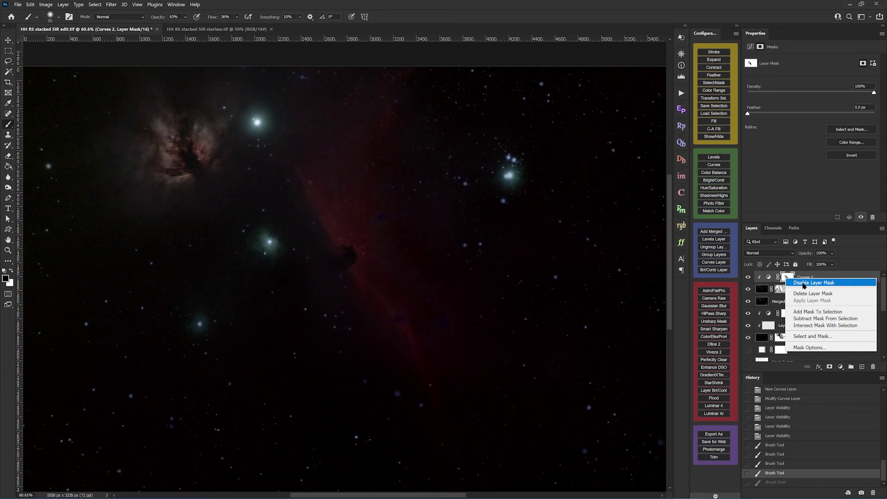
{"action": "left_click", "coordinate": [804, 283]}
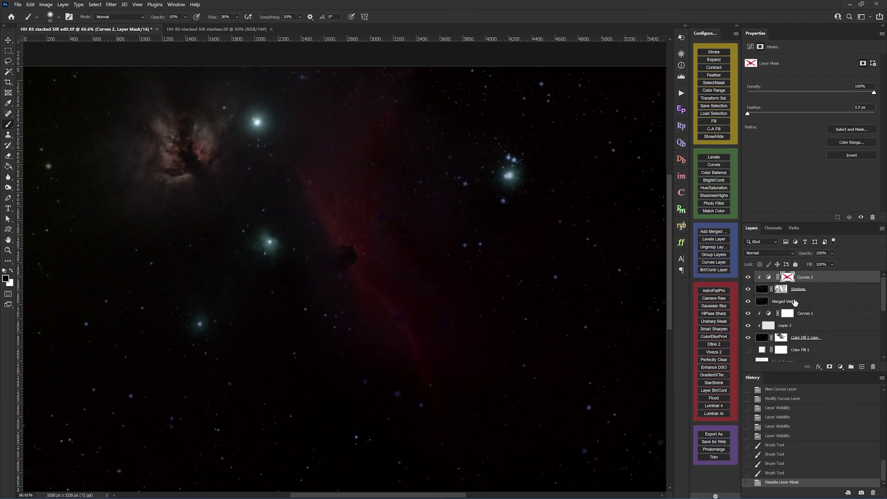
{"action": "right_click", "coordinate": [788, 277]}
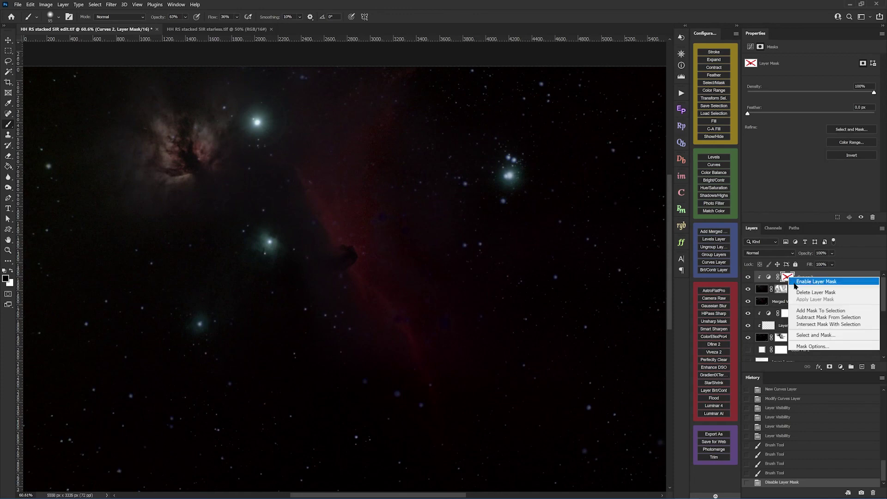
{"action": "left_click", "coordinate": [804, 295]}
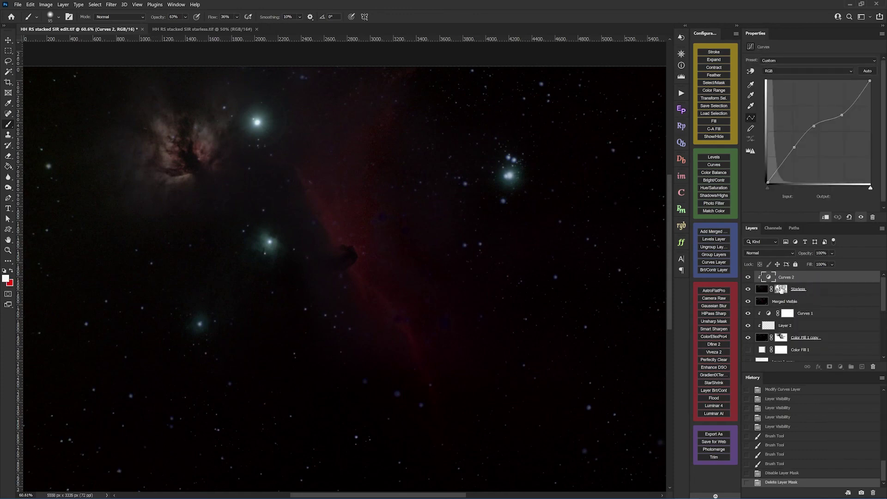
{"action": "left_click", "coordinate": [780, 289]}
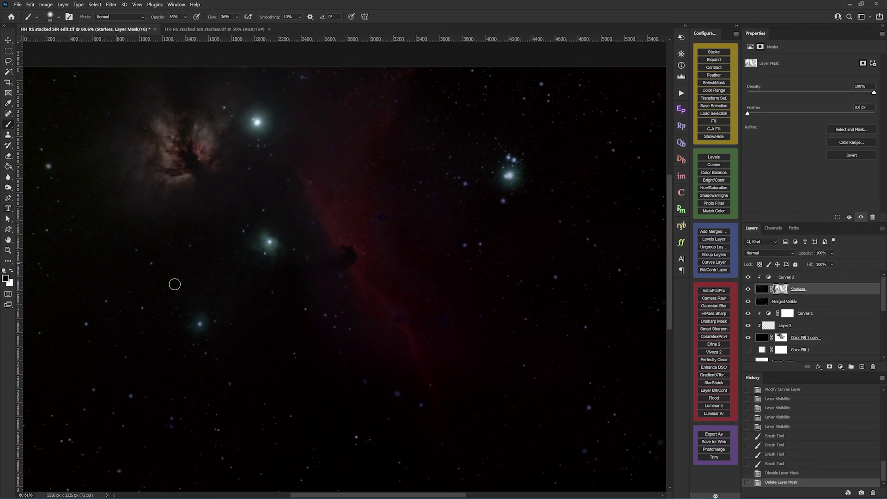
Step: With a large soft brush, paint strokes and dabs on the Starless mask to reveal faint stars
{"action": "right_click", "coordinate": [307, 267]}
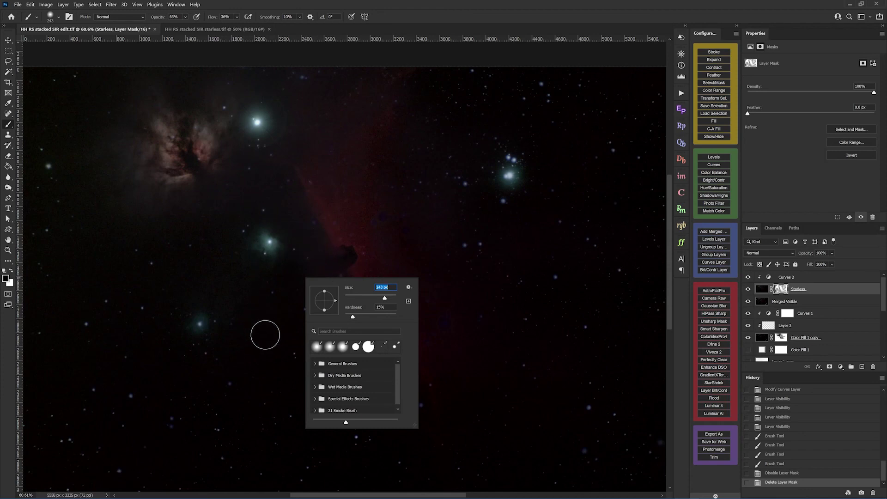
{"action": "mouse_move", "coordinate": [263, 334]}
{"action": "left_mouse_down"}
{"action": "mouse_move", "coordinate": [282, 196]}
{"action": "mouse_move", "coordinate": [384, 358]}
{"action": "mouse_move", "coordinate": [416, 434]}
{"action": "left_mouse_up"}
{"action": "mouse_move", "coordinate": [286, 203]}
{"action": "left_mouse_down"}
{"action": "mouse_move", "coordinate": [339, 291]}
{"action": "mouse_move", "coordinate": [415, 378]}
{"action": "left_mouse_up"}
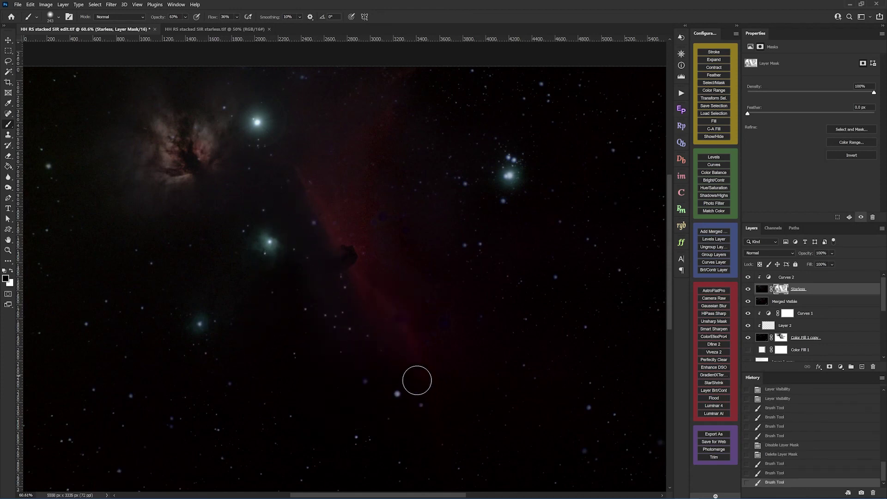
{"action": "left_click_drag", "start_coordinate": [361, 319], "coordinate": [424, 418]}
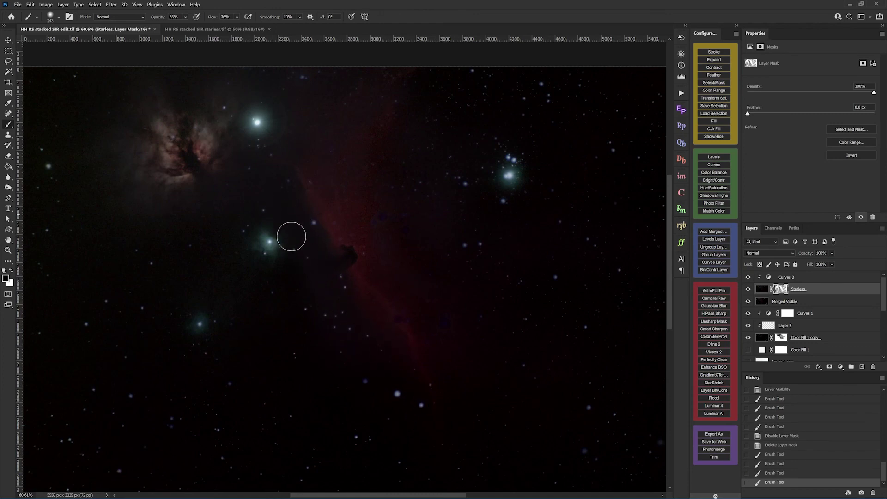
{"action": "left_click_drag", "start_coordinate": [314, 288], "coordinate": [305, 273]}
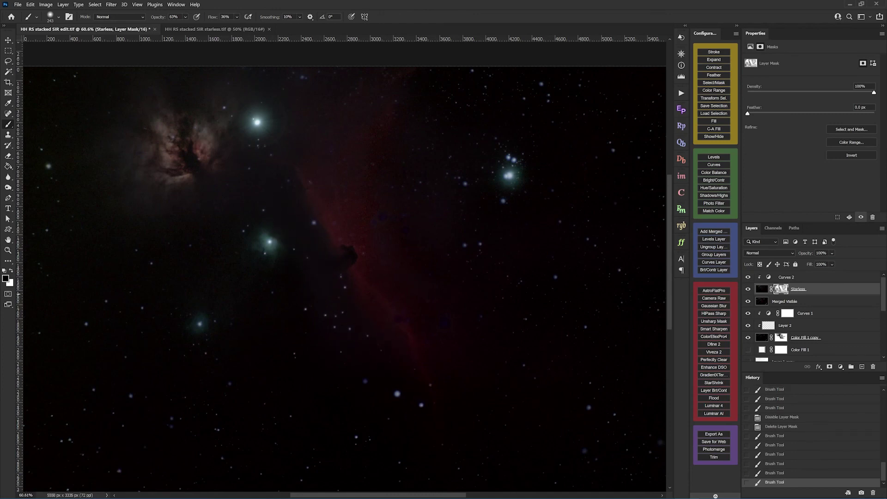
{"action": "left_click", "coordinate": [271, 221]}
{"action": "left_click", "coordinate": [313, 254]}
{"action": "left_click", "coordinate": [443, 324]}
{"action": "left_click", "coordinate": [398, 320]}
{"action": "scroll", "coordinate": [383, 123], "scroll_direction": "up", "scroll_amount": 1}
{"action": "scroll", "coordinate": [383, 123], "scroll_direction": "up", "scroll_amount": 3}
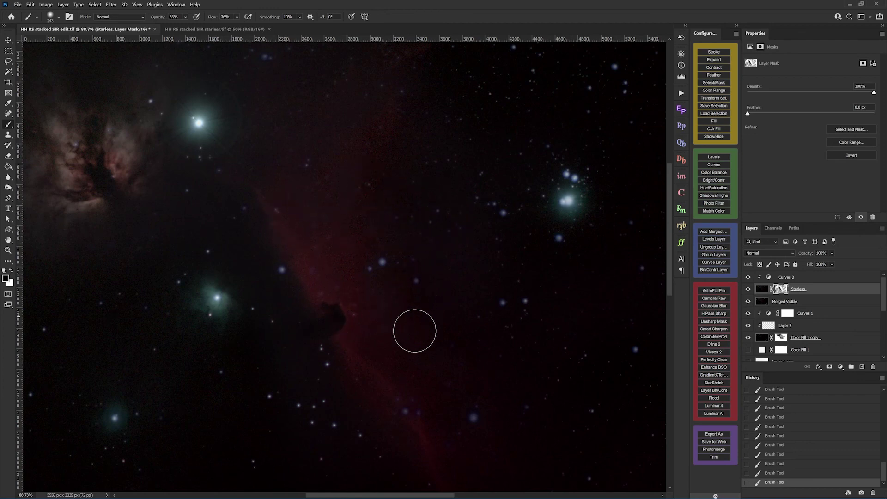
{"action": "scroll", "coordinate": [418, 344], "scroll_direction": "down", "scroll_amount": 2}
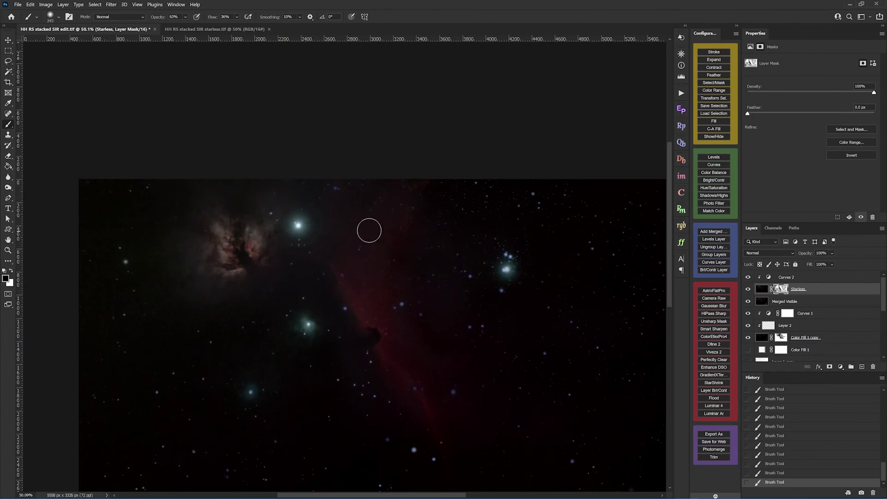
{"action": "scroll", "coordinate": [417, 316], "scroll_direction": "up", "scroll_amount": 7}
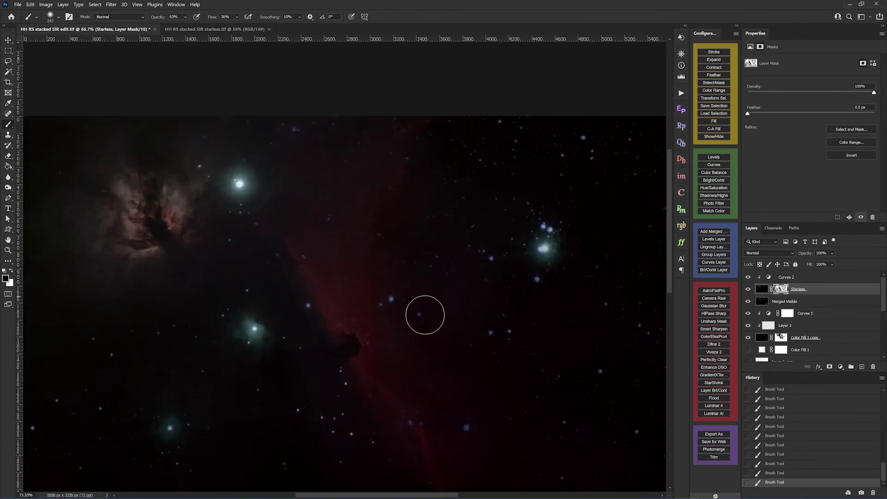
{"action": "scroll", "coordinate": [474, 299], "scroll_direction": "down", "scroll_amount": 9}
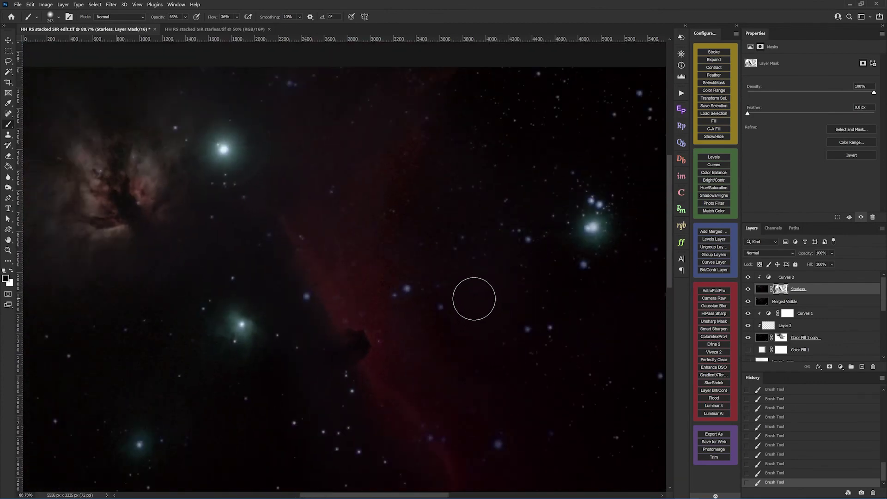
{"action": "scroll", "coordinate": [444, 265], "scroll_direction": "up", "scroll_amount": 1}
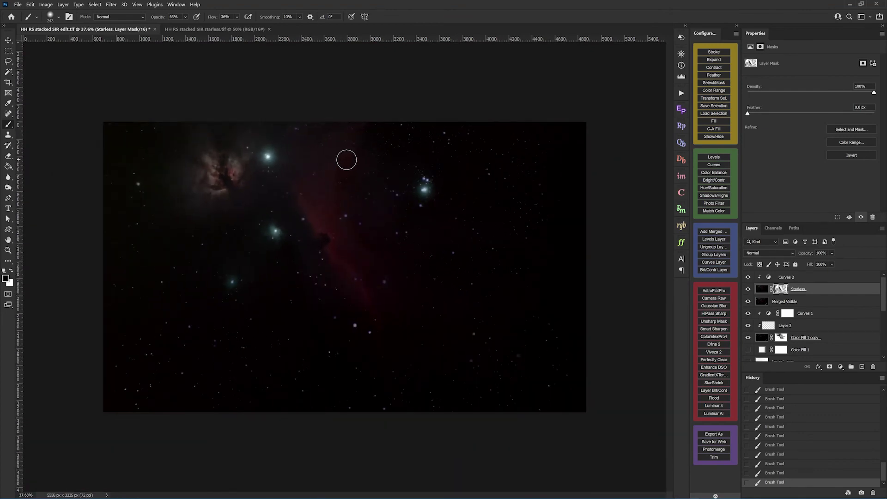
{"action": "scroll", "coordinate": [346, 160], "scroll_direction": "up", "scroll_amount": 5}
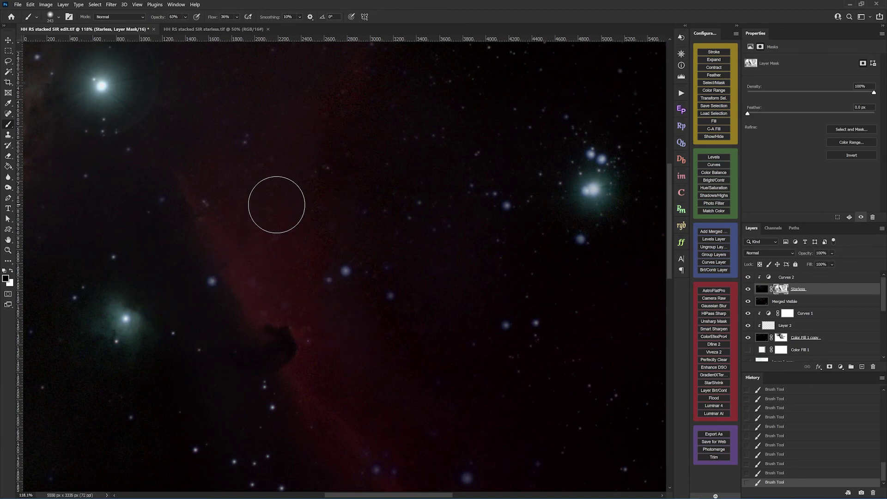
{"action": "scroll", "coordinate": [304, 258], "scroll_direction": "down", "scroll_amount": 3}
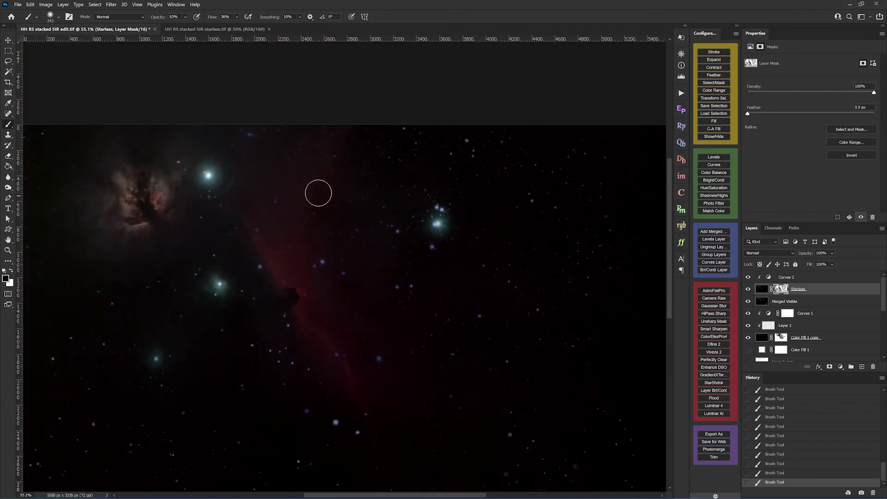
{"action": "scroll", "coordinate": [318, 191], "scroll_direction": "up", "scroll_amount": 6}
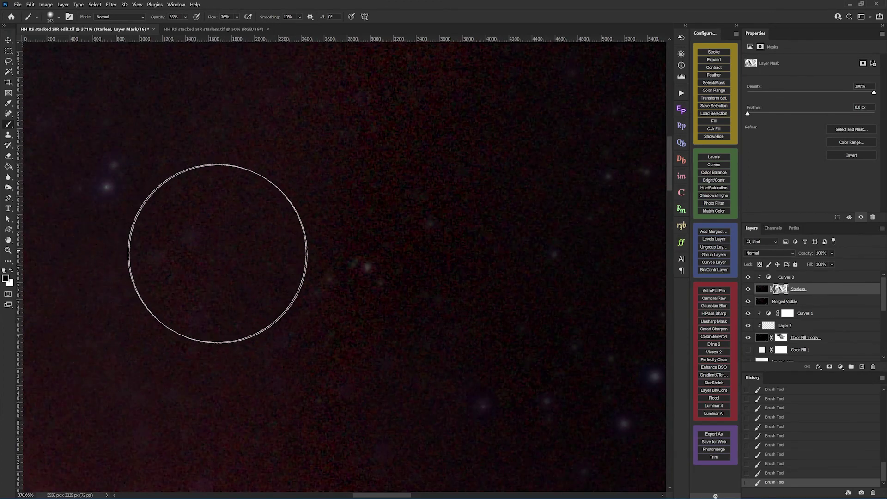
{"action": "scroll", "coordinate": [248, 284], "scroll_direction": "down", "scroll_amount": 2}
{"action": "scroll", "coordinate": [248, 285], "scroll_direction": "down", "scroll_amount": 2}
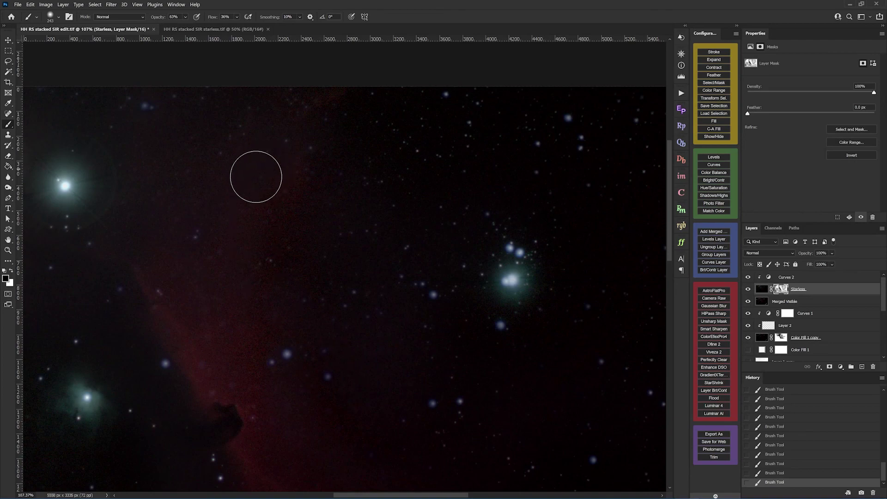
{"action": "scroll", "coordinate": [275, 203], "scroll_direction": "down", "scroll_amount": 1}
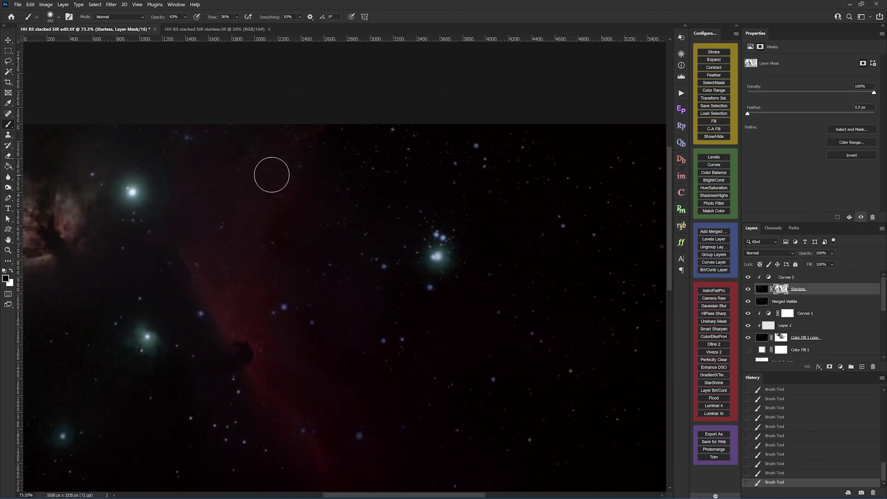
Step: Heal two small nebula spots with a 62 px Spot Healing Brush, then target the Starless layer's pixels
{"action": "scroll", "coordinate": [251, 262], "scroll_direction": "up", "scroll_amount": 3}
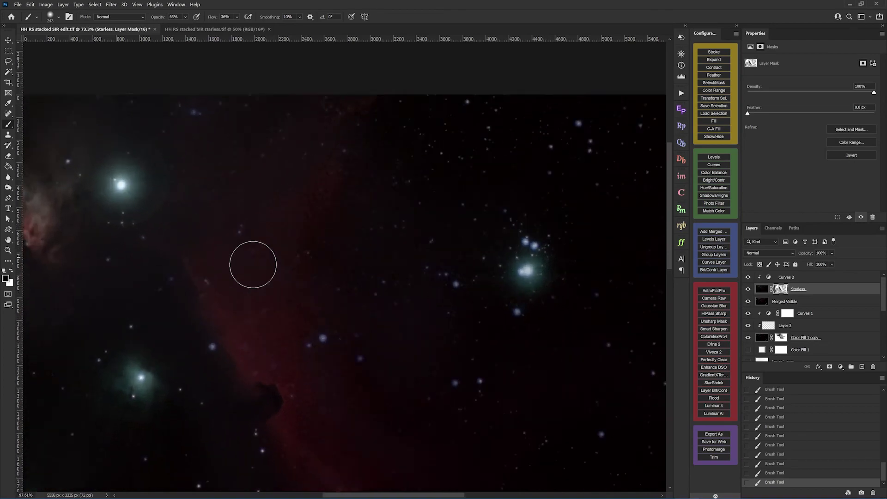
{"action": "scroll", "coordinate": [295, 330], "scroll_direction": "up", "scroll_amount": 1}
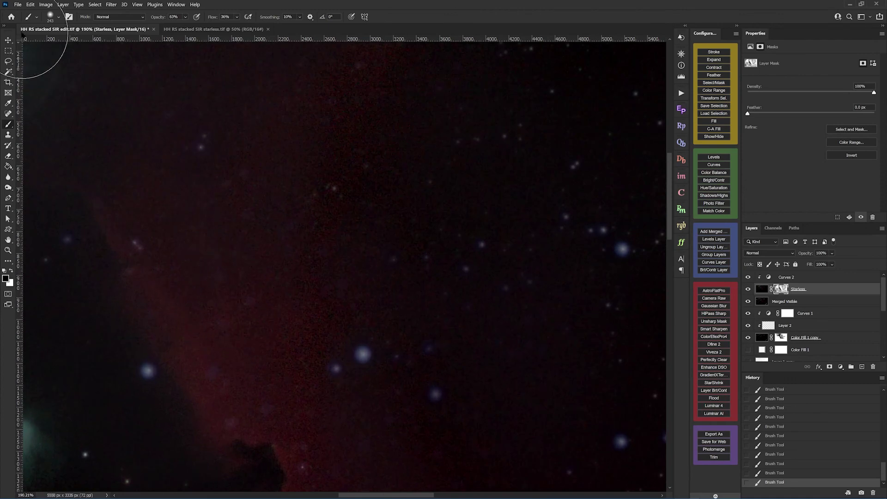
{"action": "key", "text": "j"}
{"action": "scroll", "coordinate": [339, 261], "scroll_direction": "up", "scroll_amount": 1}
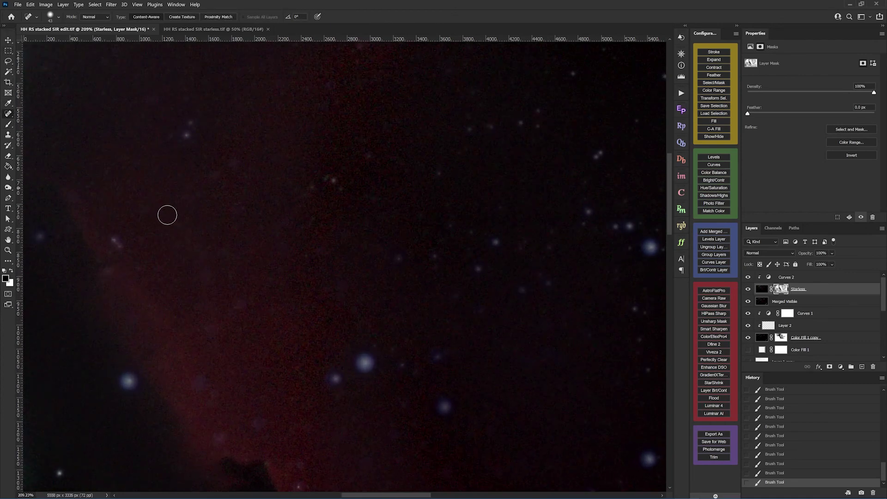
{"action": "right_click", "coordinate": [244, 307]}
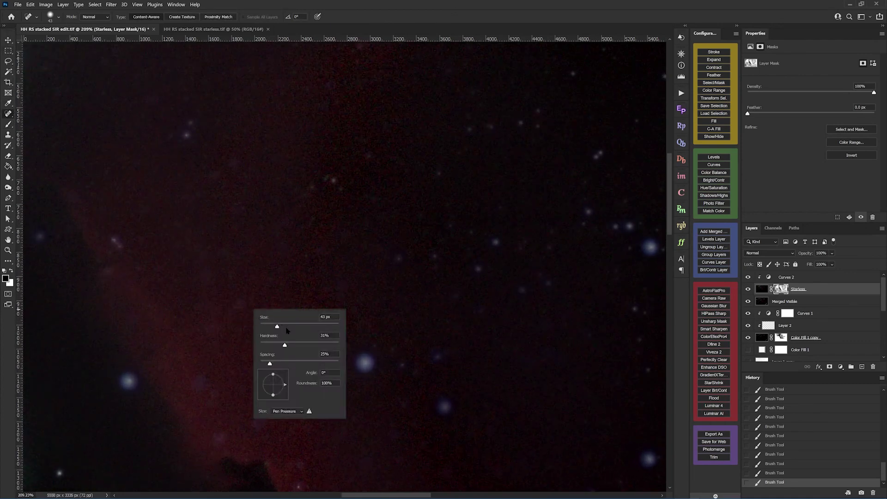
{"action": "key", "text": "Return"}
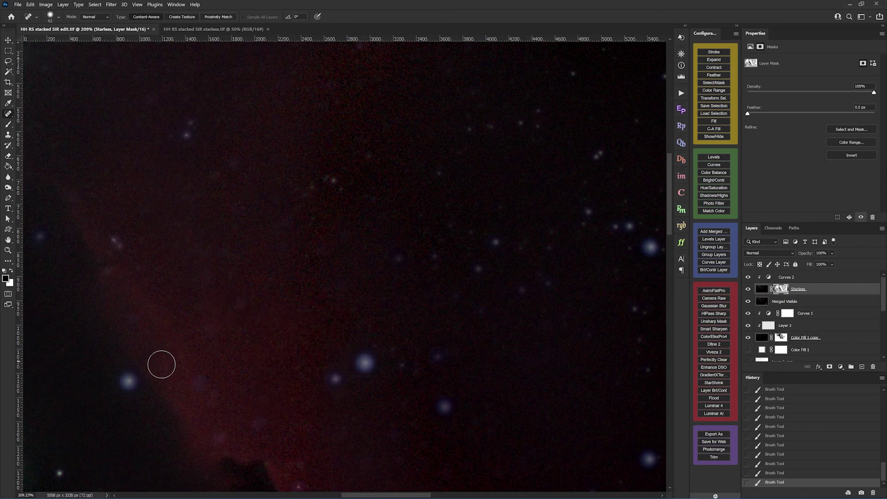
{"action": "left_click", "coordinate": [225, 343]}
{"action": "left_click", "coordinate": [232, 354]}
{"action": "left_click", "coordinate": [761, 290]}
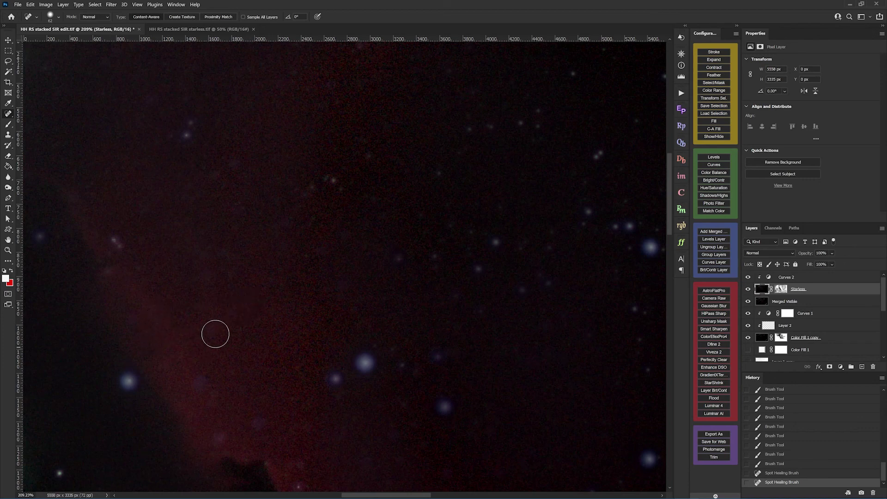
Step: Spot-heal eight small faint spots scattered across the dark nebula background
{"action": "left_click", "coordinate": [210, 278]}
{"action": "left_click", "coordinate": [334, 182]}
{"action": "left_click", "coordinate": [305, 194]}
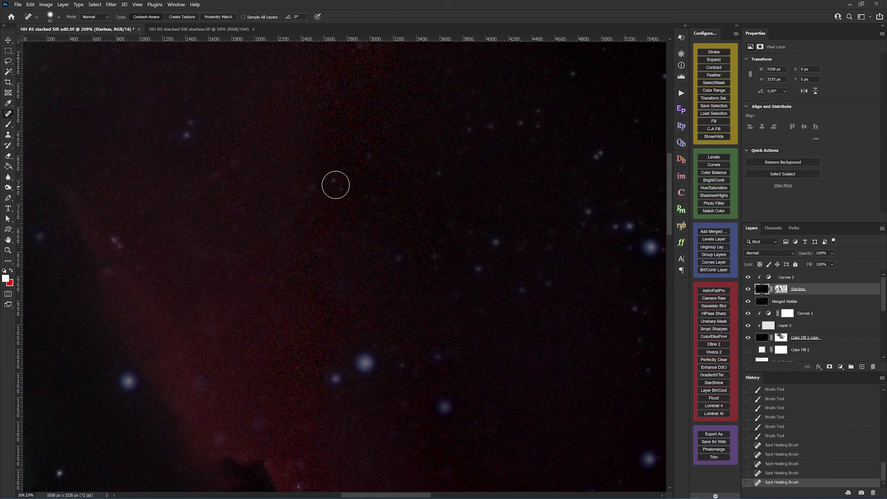
{"action": "left_click", "coordinate": [214, 178]}
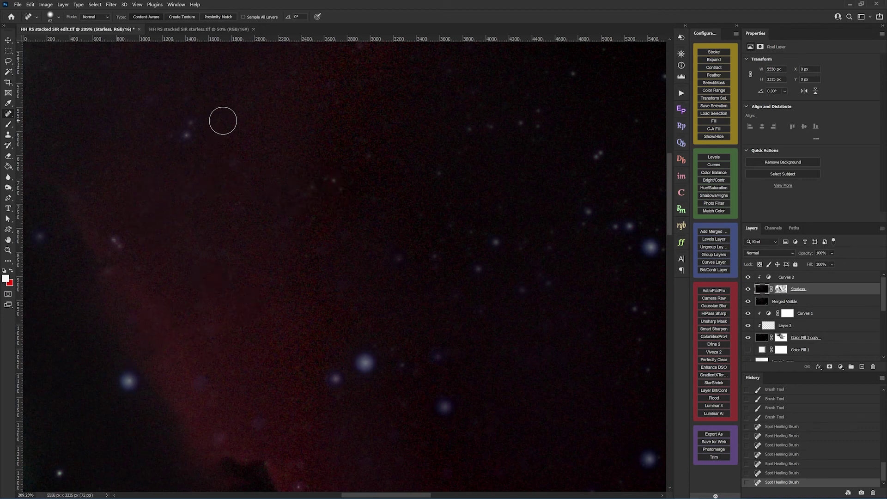
{"action": "left_click", "coordinate": [223, 122]}
{"action": "left_click", "coordinate": [196, 380]}
{"action": "left_click", "coordinate": [218, 436]}
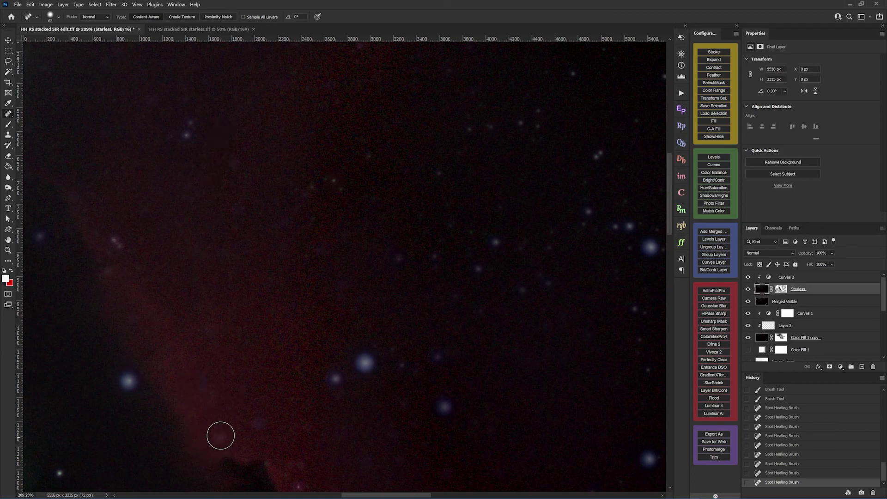
{"action": "left_click", "coordinate": [253, 430]}
Step: Heal spots in another nebula patch, dismissing the source-pixels errors, and remove the dim star
{"action": "left_click_drag", "start_coordinate": [541, 420], "coordinate": [438, 79]}
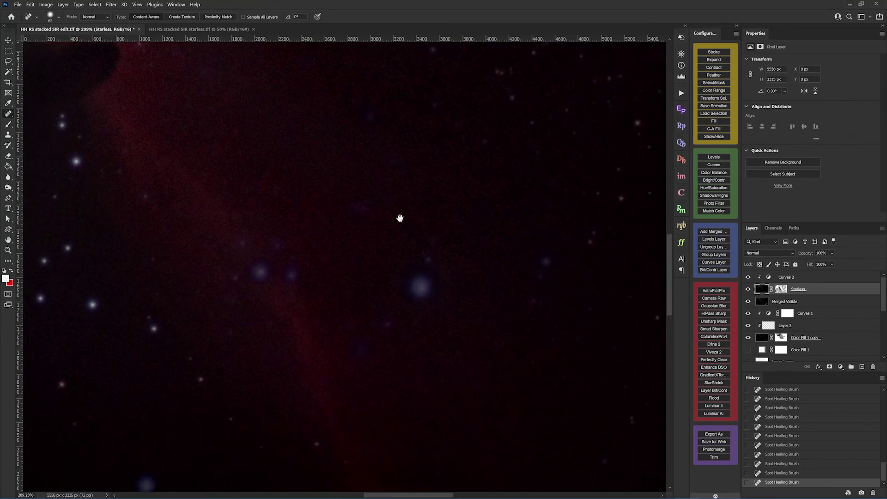
{"action": "left_click", "coordinate": [536, 297]}
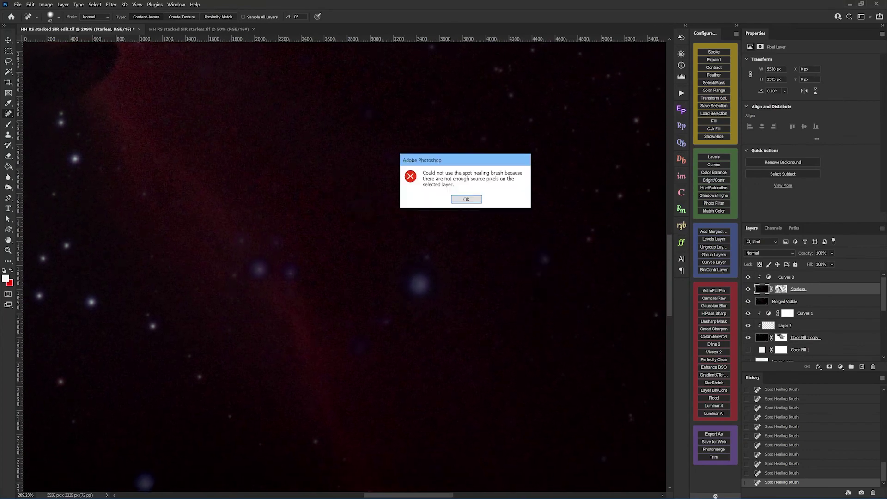
{"action": "left_click", "coordinate": [467, 200]}
{"action": "left_click", "coordinate": [362, 350]}
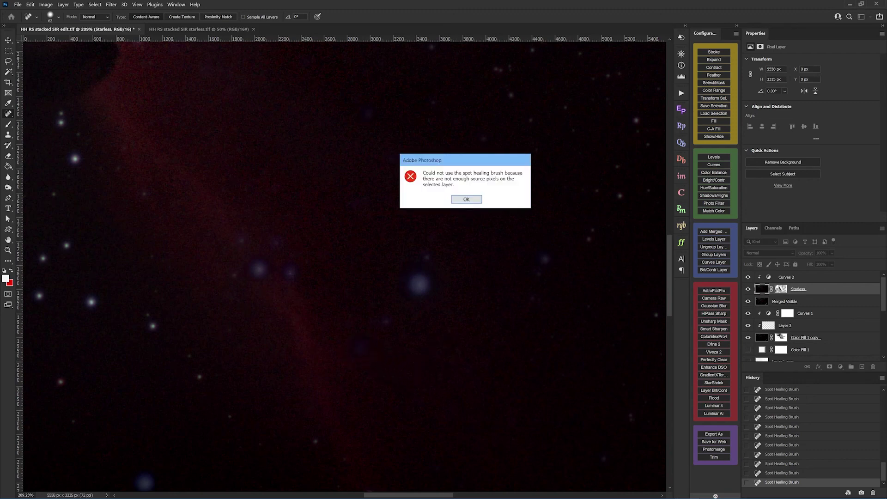
{"action": "left_click", "coordinate": [466, 200]}
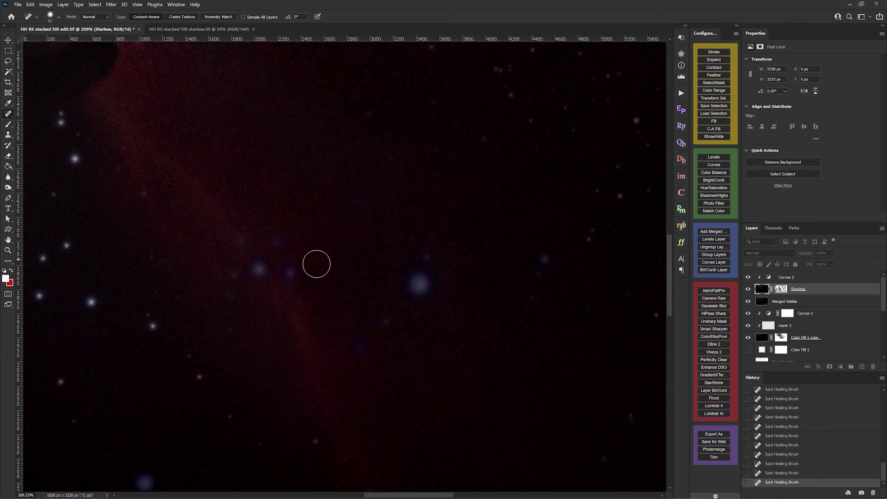
{"action": "left_click", "coordinate": [291, 273]}
{"action": "left_click_drag", "start_coordinate": [356, 167], "coordinate": [401, 390]}
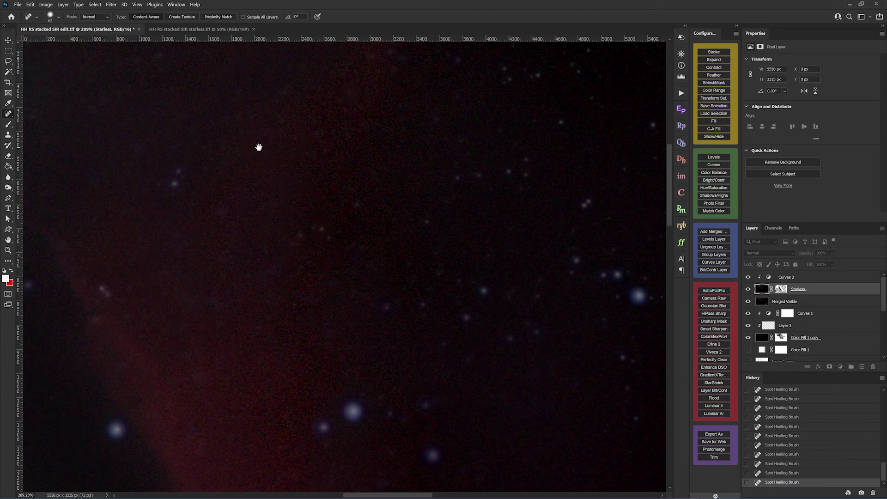
{"action": "left_click_drag", "start_coordinate": [257, 144], "coordinate": [457, 241]}
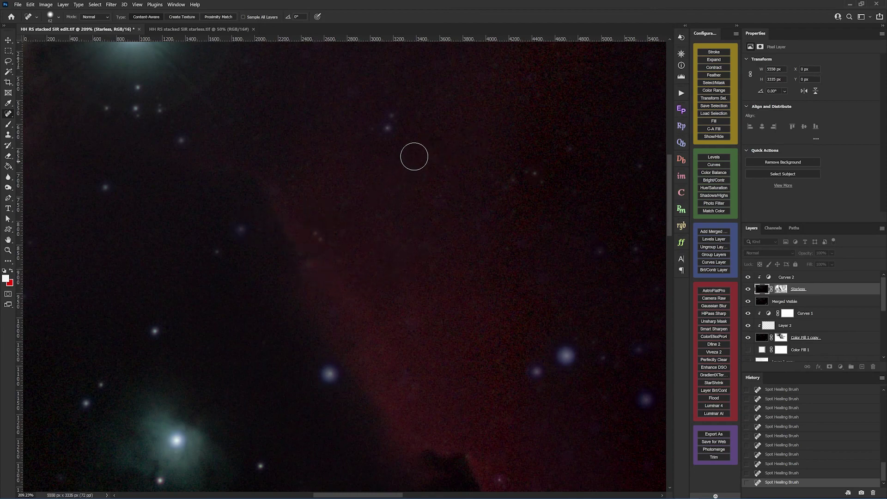
{"action": "scroll", "coordinate": [408, 159], "scroll_direction": "down", "scroll_amount": 5}
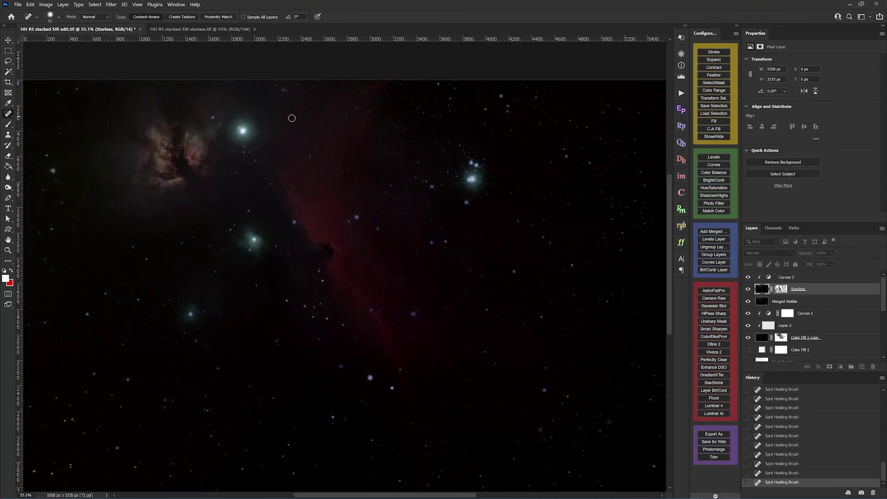
{"action": "scroll", "coordinate": [292, 118], "scroll_direction": "up", "scroll_amount": 3}
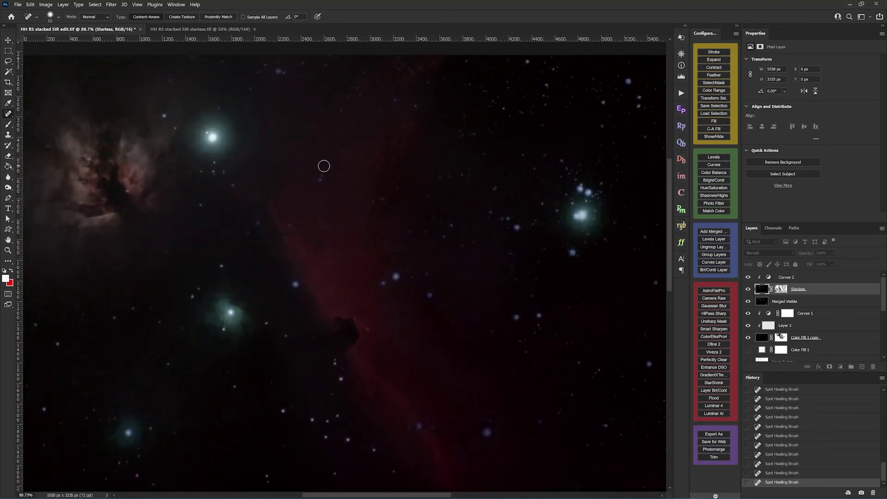
{"action": "scroll", "coordinate": [323, 167], "scroll_direction": "down", "scroll_amount": 2}
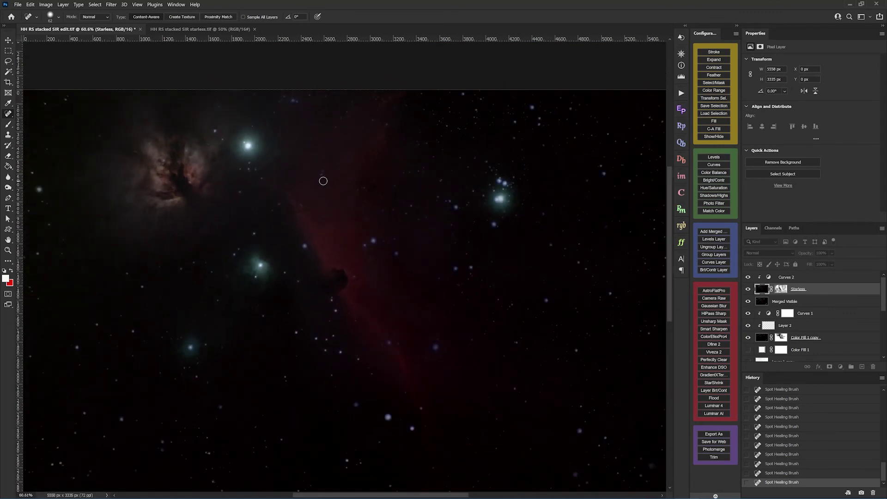
{"action": "scroll", "coordinate": [389, 194], "scroll_direction": "down", "scroll_amount": 1}
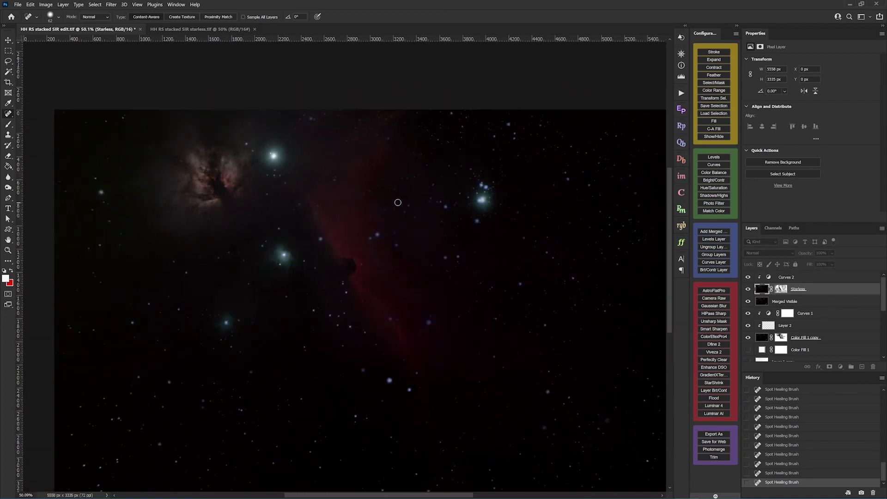
{"action": "scroll", "coordinate": [387, 192], "scroll_direction": "up", "scroll_amount": 1}
{"action": "scroll", "coordinate": [299, 165], "scroll_direction": "up", "scroll_amount": 2}
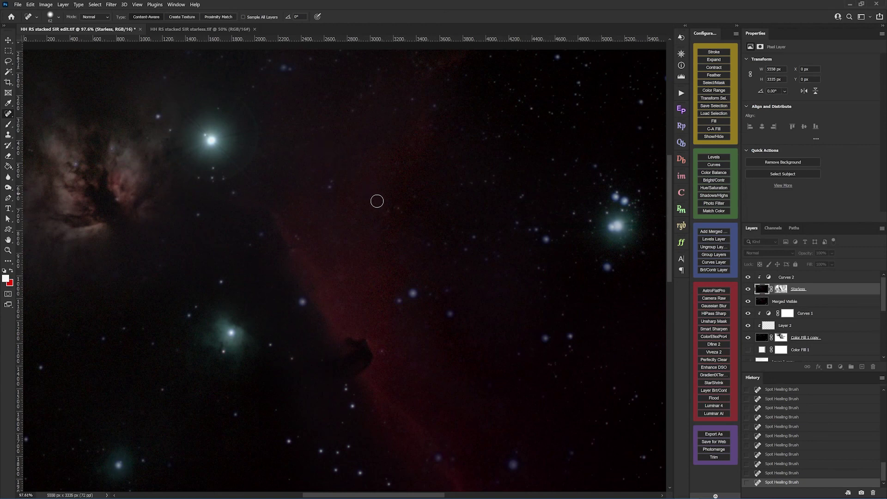
{"action": "scroll", "coordinate": [379, 207], "scroll_direction": "down", "scroll_amount": 2}
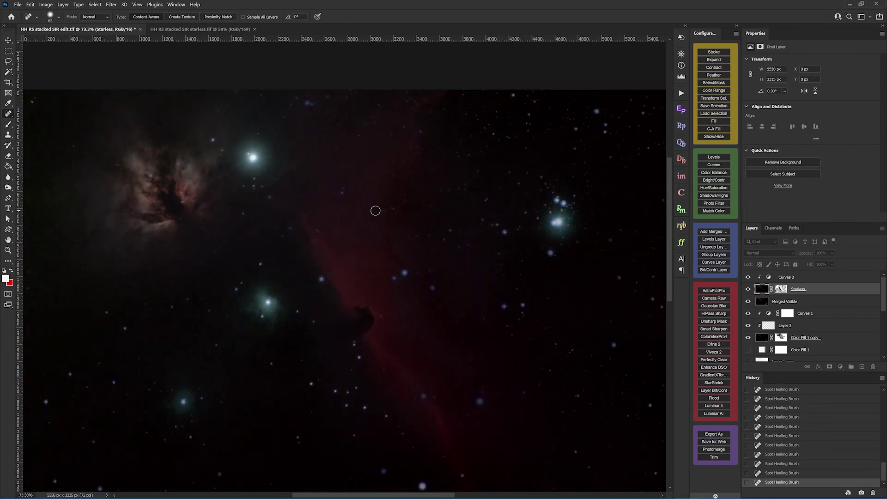
{"action": "scroll", "coordinate": [374, 208], "scroll_direction": "down", "scroll_amount": 1}
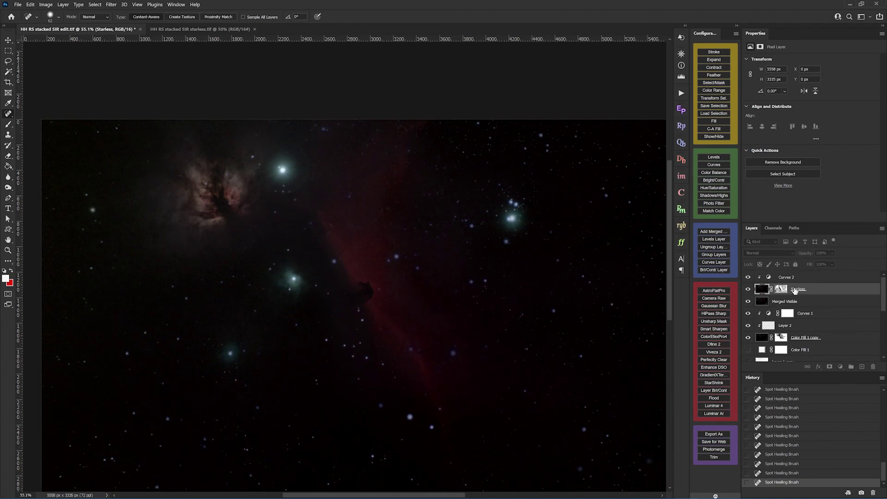
Step: Target the Starless layer's mask and step back in History to undo the last spot heals
{"action": "left_click", "coordinate": [781, 290]}
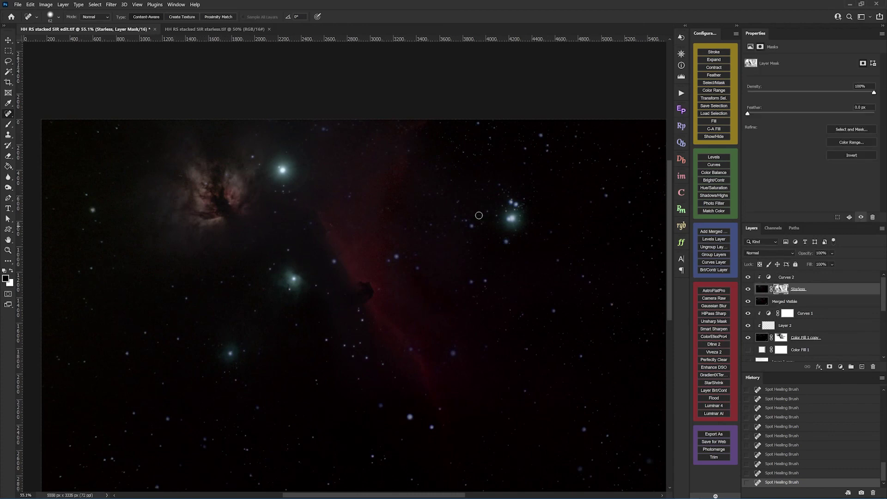
{"action": "right_click", "coordinate": [424, 224]}
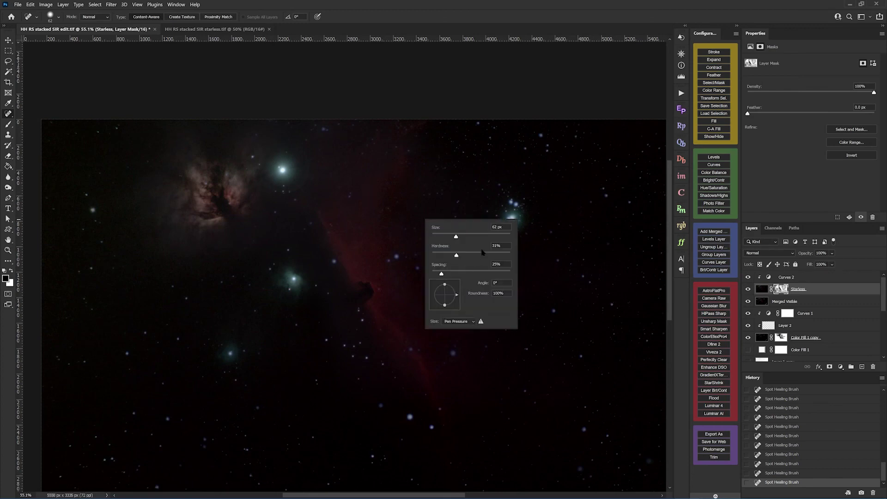
{"action": "key", "text": "Escape"}
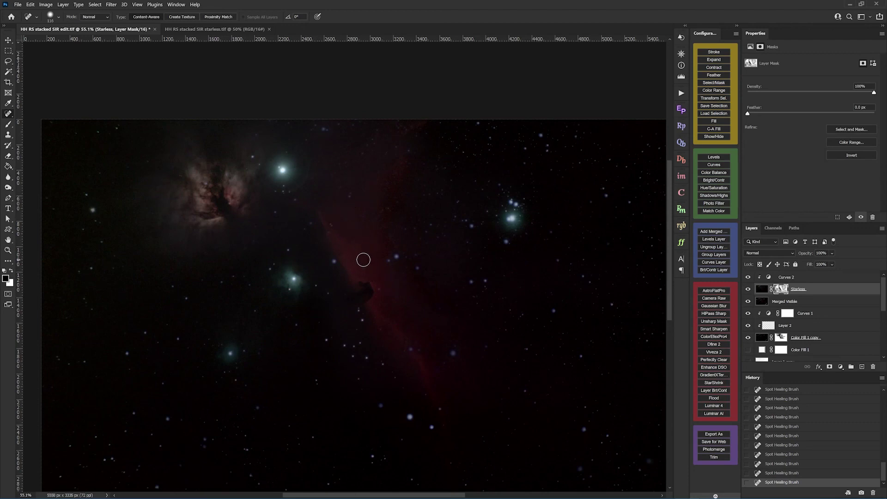
{"action": "left_click", "coordinate": [782, 463]}
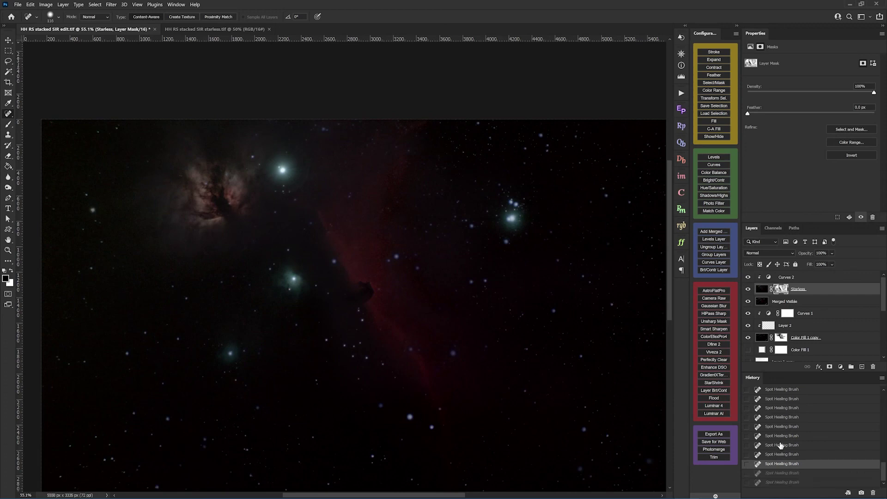
{"action": "left_click", "coordinate": [781, 444]}
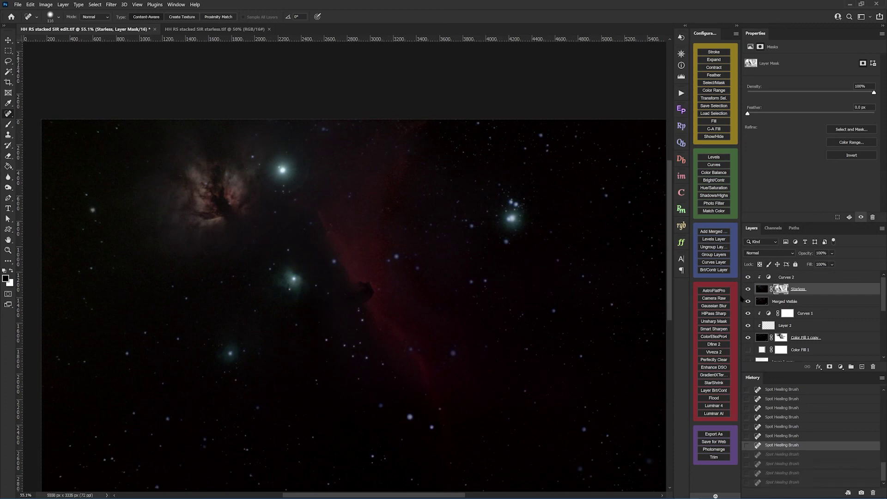
Step: Brush the Starless mask to reveal red nebula left of the horsehead edge and upper middle
{"action": "key", "text": "b"}
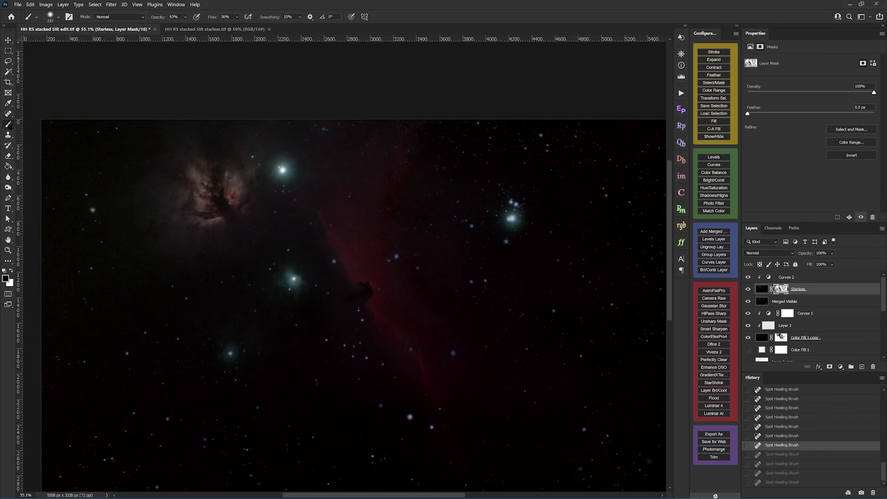
{"action": "mouse_move", "coordinate": [353, 249]}
{"action": "left_mouse_down"}
{"action": "mouse_move", "coordinate": [329, 211]}
{"action": "mouse_move", "coordinate": [332, 198]}
{"action": "left_mouse_up"}
{"action": "mouse_move", "coordinate": [377, 141]}
{"action": "left_mouse_down"}
{"action": "mouse_move", "coordinate": [346, 199]}
{"action": "mouse_move", "coordinate": [374, 156]}
{"action": "mouse_move", "coordinate": [355, 176]}
{"action": "mouse_move", "coordinate": [401, 134]}
{"action": "mouse_move", "coordinate": [386, 162]}
{"action": "mouse_move", "coordinate": [330, 183]}
{"action": "mouse_move", "coordinate": [320, 151]}
{"action": "left_mouse_up"}
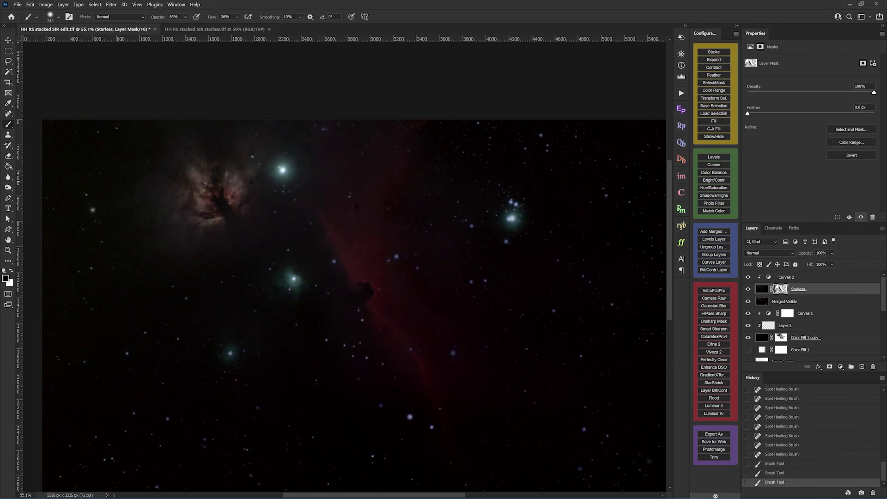
{"action": "left_click_drag", "start_coordinate": [356, 227], "coordinate": [376, 273]}
{"action": "left_click_drag", "start_coordinate": [329, 240], "coordinate": [345, 238]}
{"action": "mouse_move", "coordinate": [393, 275]}
{"action": "left_mouse_down"}
{"action": "mouse_move", "coordinate": [368, 283]}
{"action": "mouse_move", "coordinate": [392, 311]}
{"action": "left_mouse_up"}
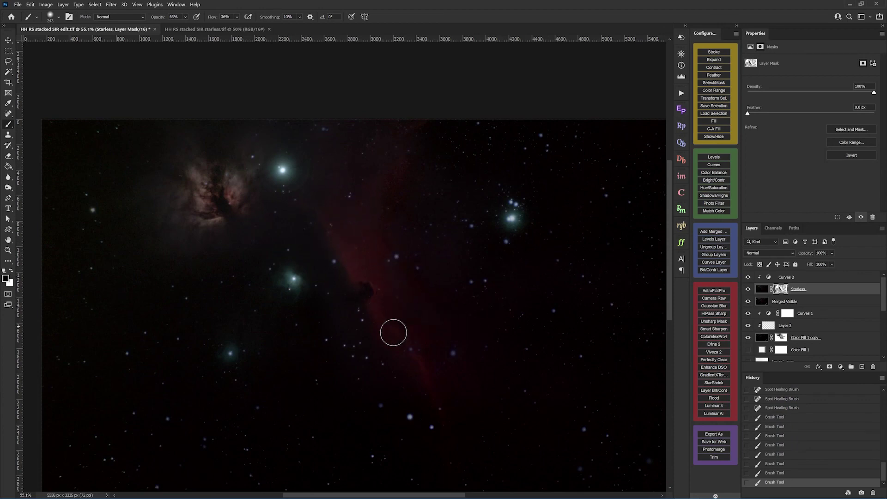
{"action": "mouse_move", "coordinate": [351, 240]}
{"action": "left_mouse_down"}
{"action": "mouse_move", "coordinate": [382, 190]}
{"action": "mouse_move", "coordinate": [389, 145]}
{"action": "mouse_move", "coordinate": [416, 132]}
{"action": "left_mouse_up"}
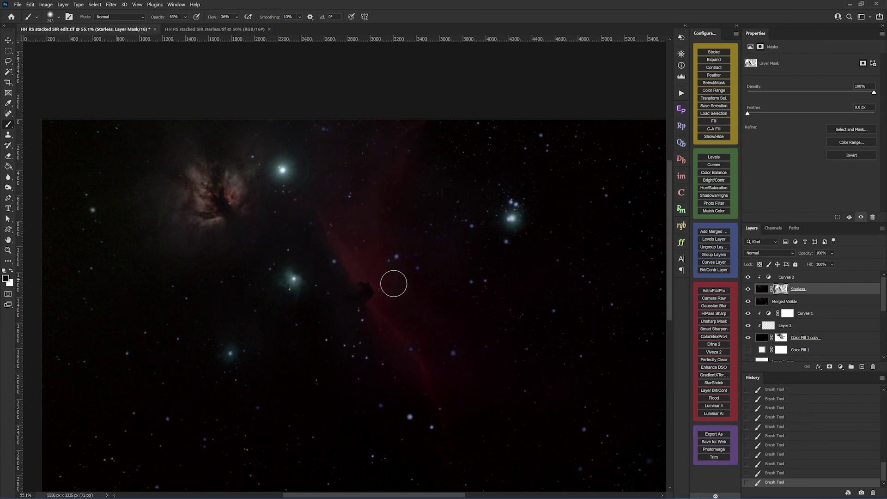
Step: Dab the Starless mask over a faint star in the Horsehead field
{"action": "scroll", "coordinate": [438, 306], "scroll_direction": "down", "scroll_amount": 1}
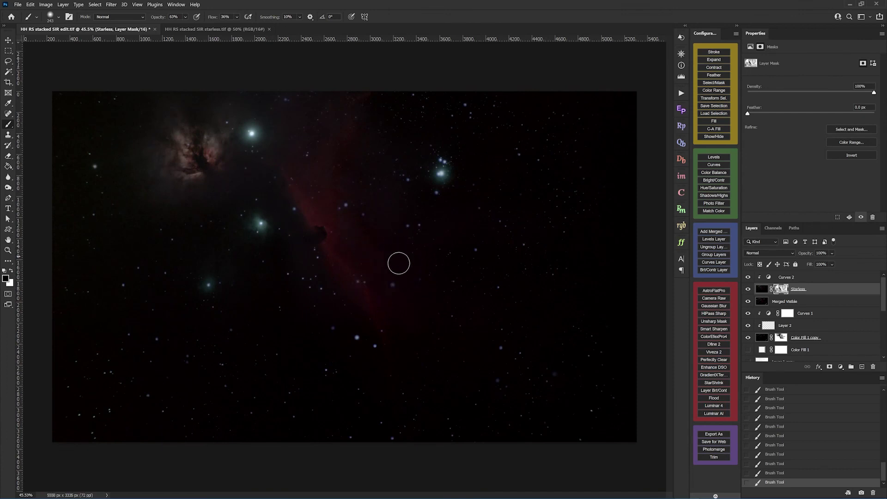
{"action": "scroll", "coordinate": [390, 295], "scroll_direction": "up", "scroll_amount": 5}
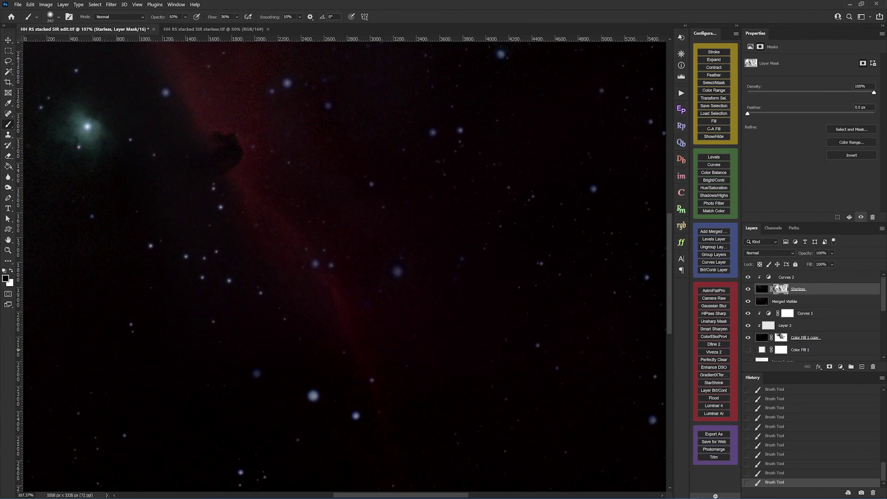
{"action": "scroll", "coordinate": [431, 382], "scroll_direction": "down", "scroll_amount": 4}
{"action": "scroll", "coordinate": [395, 292], "scroll_direction": "down", "scroll_amount": 1}
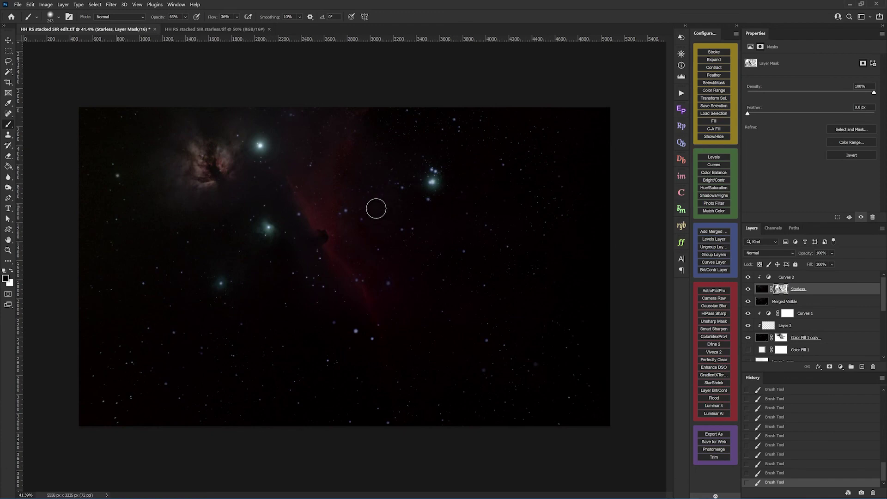
{"action": "scroll", "coordinate": [366, 210], "scroll_direction": "up", "scroll_amount": 7}
{"action": "scroll", "coordinate": [366, 211], "scroll_direction": "up", "scroll_amount": 2}
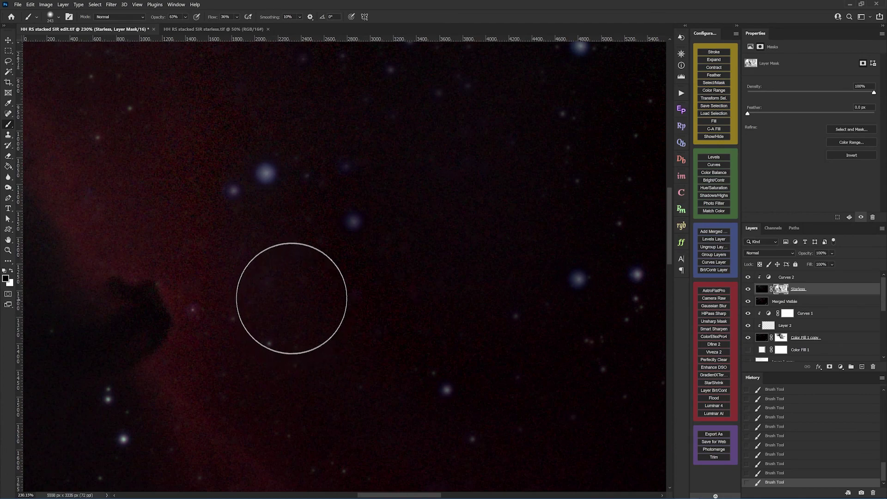
{"action": "scroll", "coordinate": [418, 203], "scroll_direction": "down", "scroll_amount": 2}
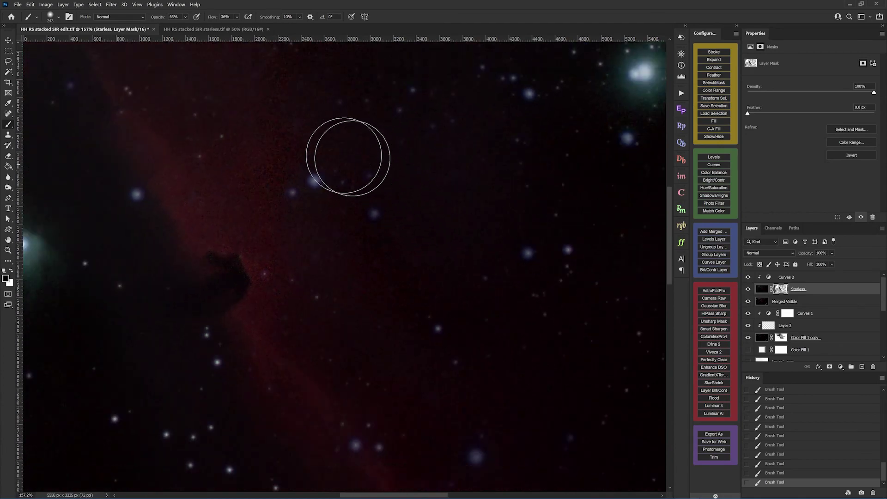
{"action": "scroll", "coordinate": [309, 148], "scroll_direction": "down", "scroll_amount": 2}
{"action": "scroll", "coordinate": [313, 162], "scroll_direction": "down", "scroll_amount": 3}
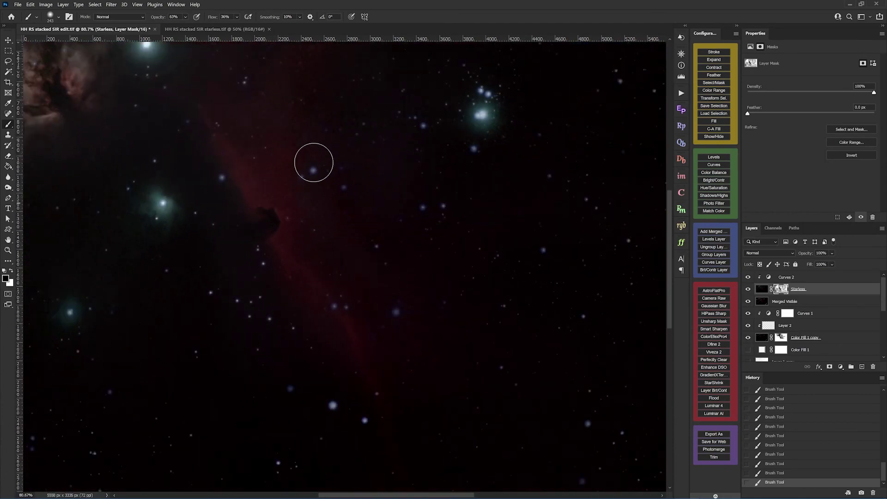
{"action": "scroll", "coordinate": [316, 139], "scroll_direction": "up", "scroll_amount": 2}
{"action": "scroll", "coordinate": [316, 132], "scroll_direction": "up", "scroll_amount": 4}
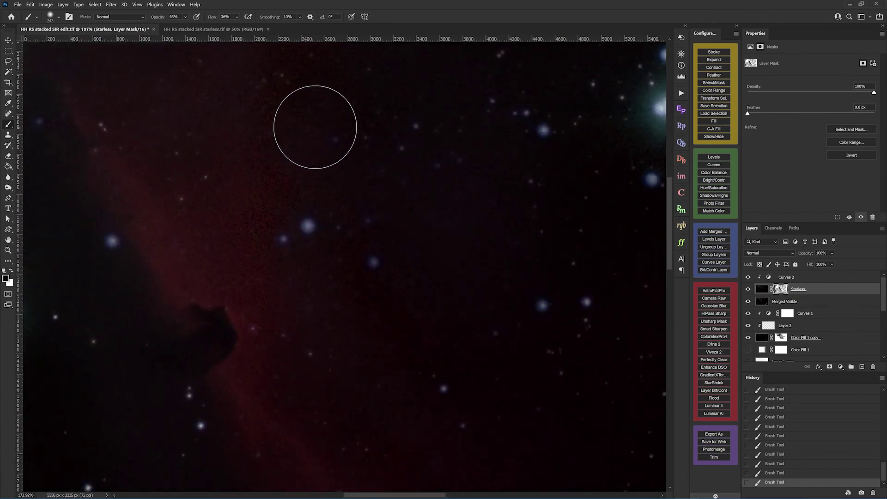
{"action": "scroll", "coordinate": [319, 185], "scroll_direction": "down", "scroll_amount": 1}
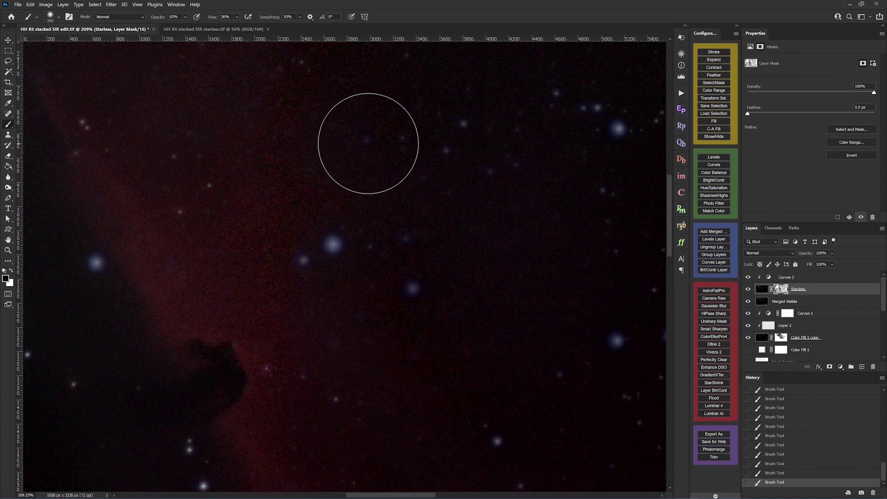
{"action": "scroll", "coordinate": [368, 143], "scroll_direction": "up", "scroll_amount": 2}
{"action": "scroll", "coordinate": [368, 143], "scroll_direction": "up", "scroll_amount": 1}
{"action": "scroll", "coordinate": [365, 148], "scroll_direction": "down", "scroll_amount": 4}
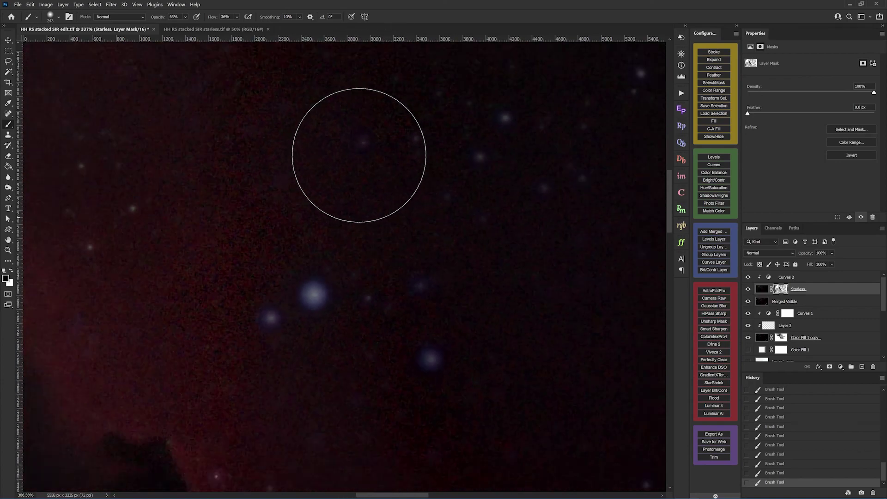
{"action": "scroll", "coordinate": [359, 155], "scroll_direction": "down", "scroll_amount": 3}
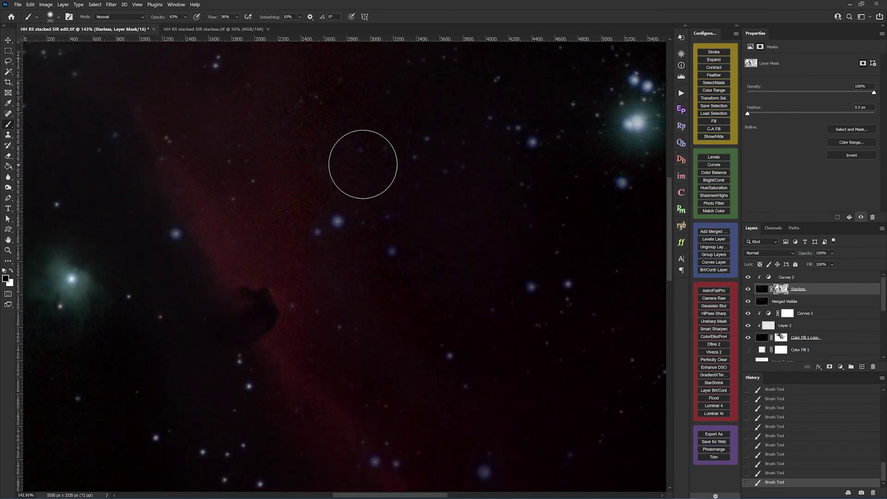
{"action": "left_click", "coordinate": [358, 155]}
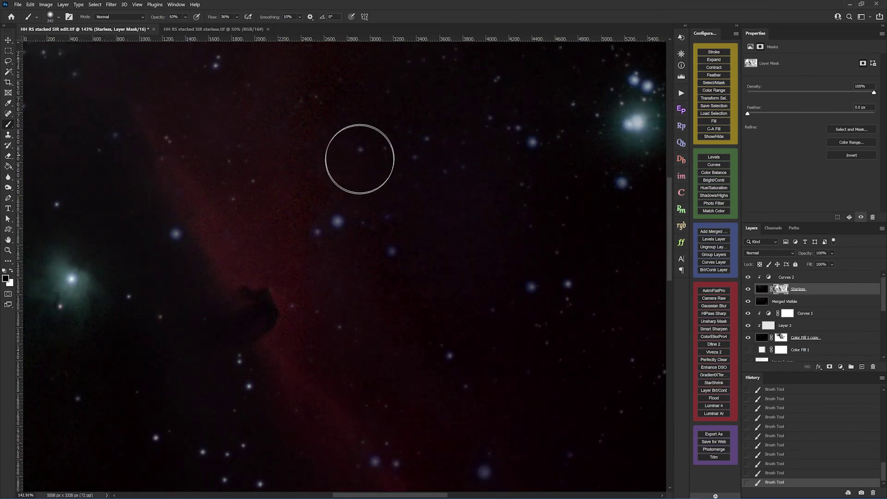
Step: Zoom out to review the whole Horsehead and Flame Nebula image
{"action": "scroll", "coordinate": [408, 217], "scroll_direction": "down", "scroll_amount": 3}
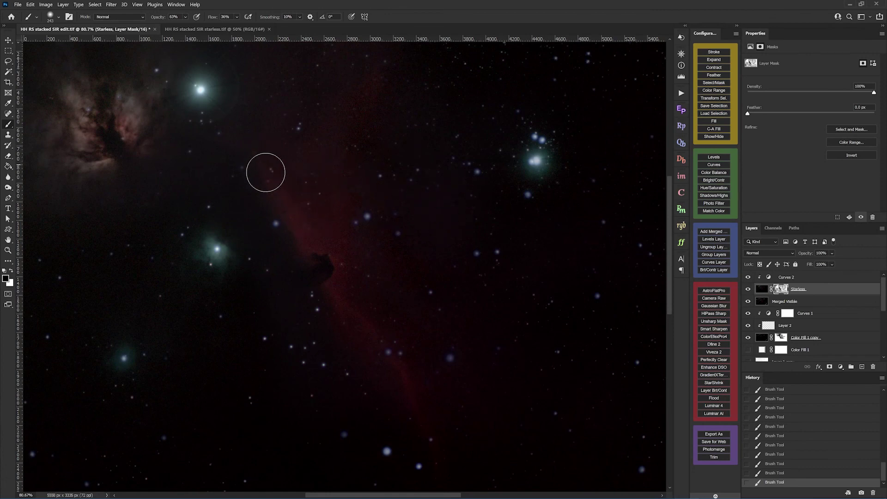
{"action": "scroll", "coordinate": [337, 157], "scroll_direction": "down", "scroll_amount": 1}
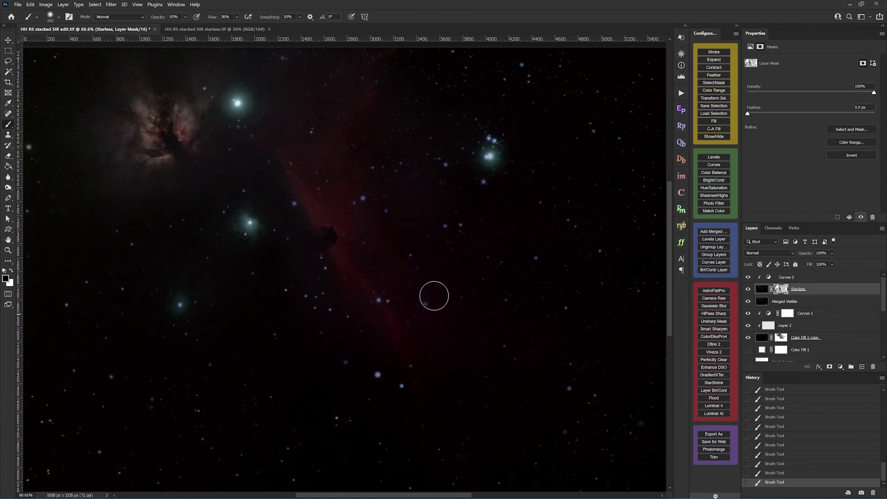
{"action": "scroll", "coordinate": [424, 237], "scroll_direction": "down", "scroll_amount": 2}
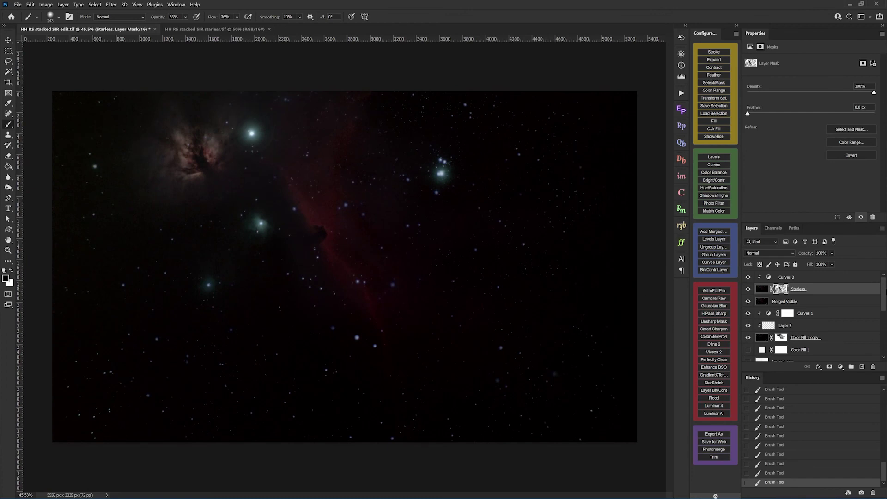
{"action": "scroll", "coordinate": [490, 226], "scroll_direction": "up", "scroll_amount": 3}
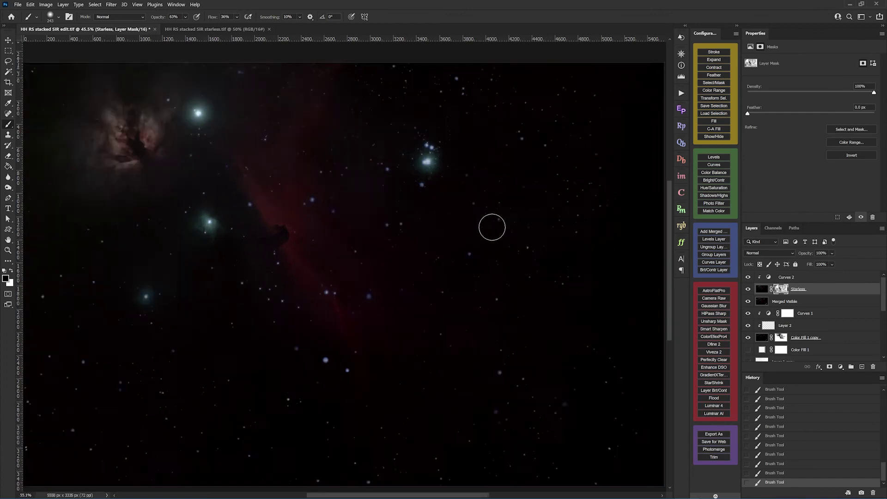
{"action": "scroll", "coordinate": [382, 212], "scroll_direction": "down", "scroll_amount": 4}
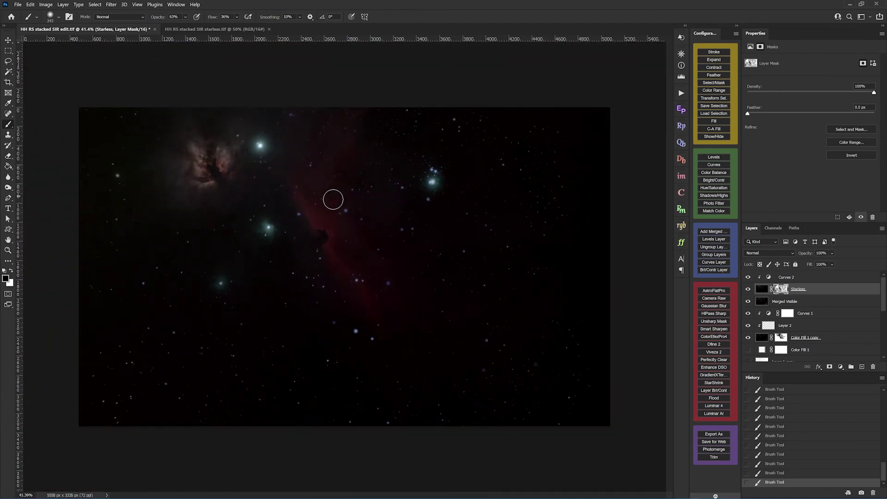
{"action": "scroll", "coordinate": [397, 256], "scroll_direction": "down", "scroll_amount": 2}
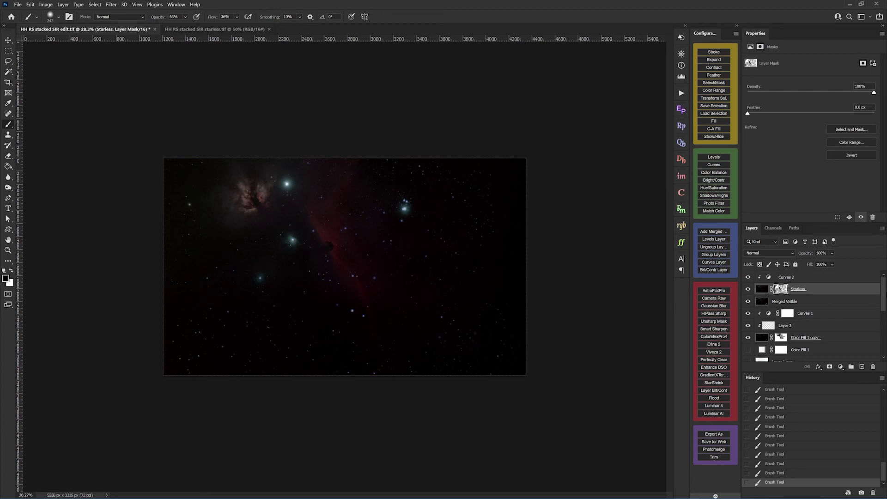
{"action": "scroll", "coordinate": [883, 288], "scroll_direction": "down", "scroll_amount": 2}
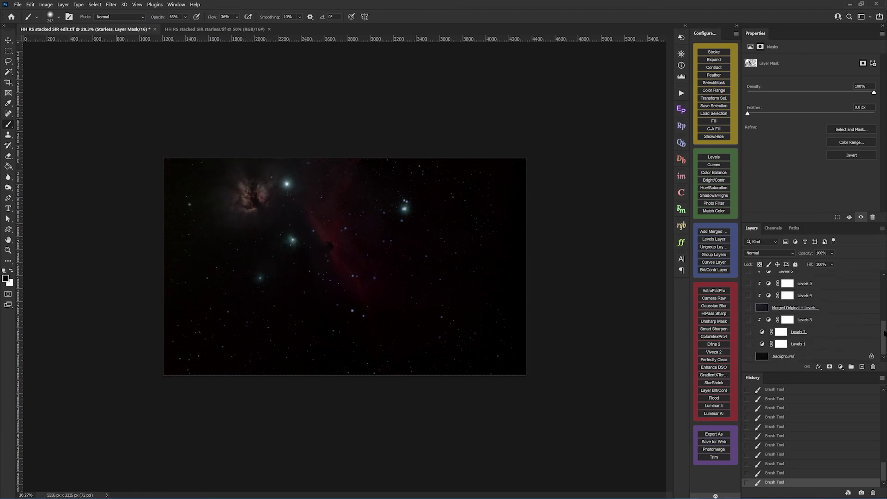
{"action": "scroll", "coordinate": [813, 314], "scroll_direction": "up", "scroll_amount": 2}
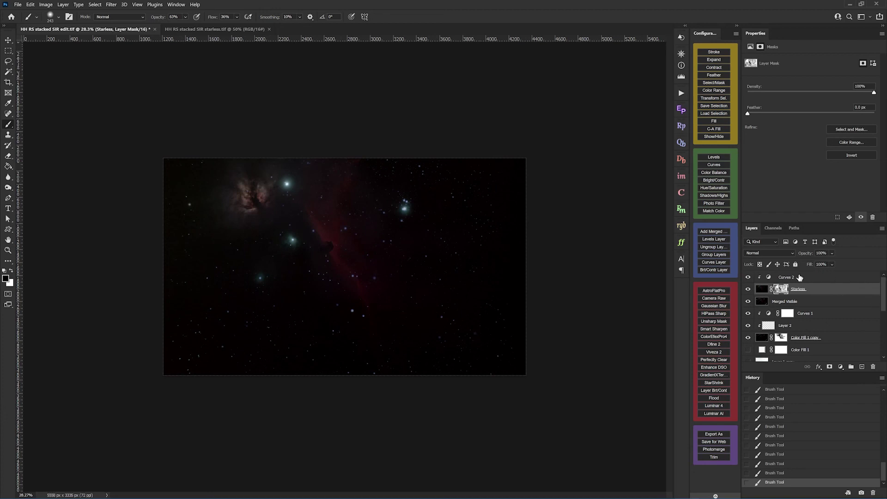
Step: Compare Curves 2 on and off, then undo a first Stamp Visible attempt
{"action": "left_click", "coordinate": [747, 277]}
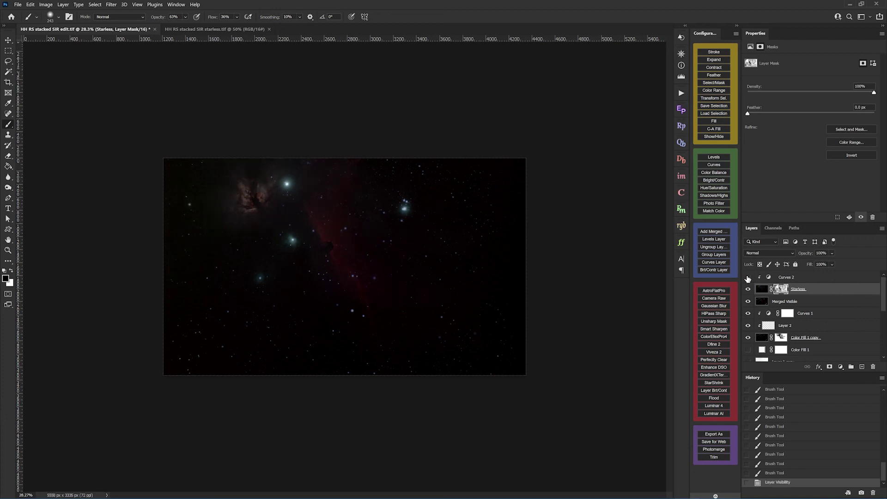
{"action": "left_click", "coordinate": [747, 277]}
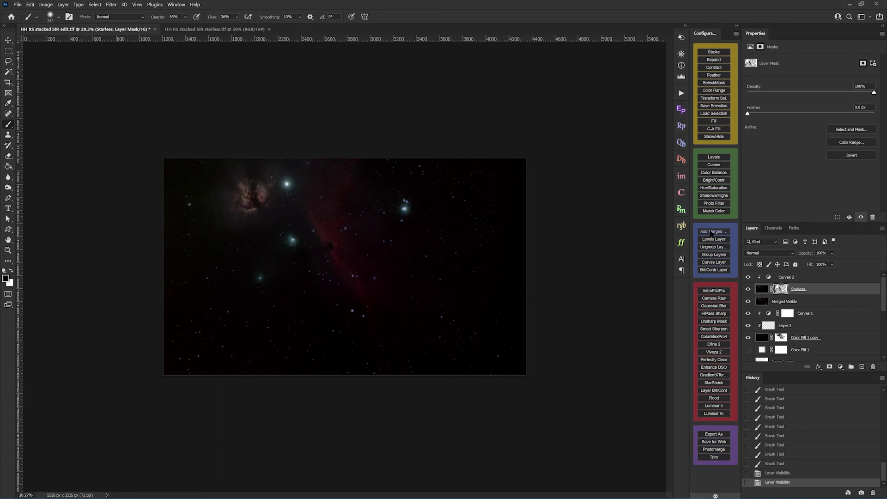
{"action": "left_click", "coordinate": [710, 233]}
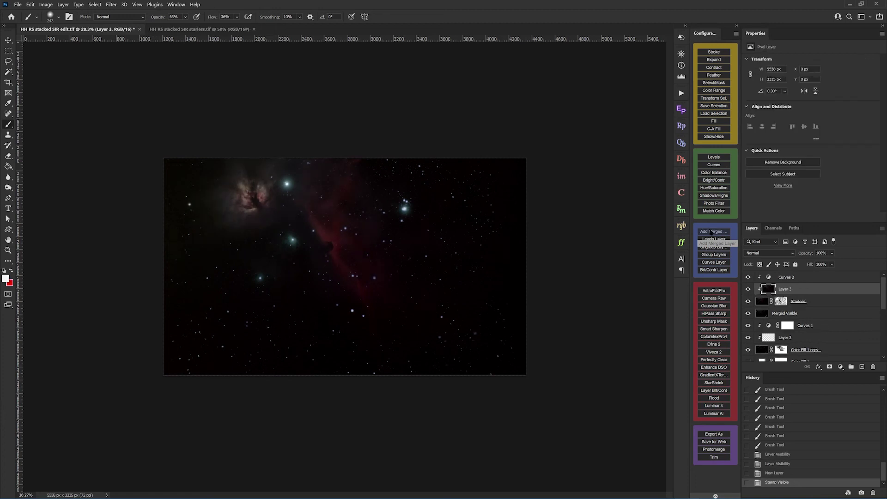
{"action": "key", "text": "ctrl+z"}
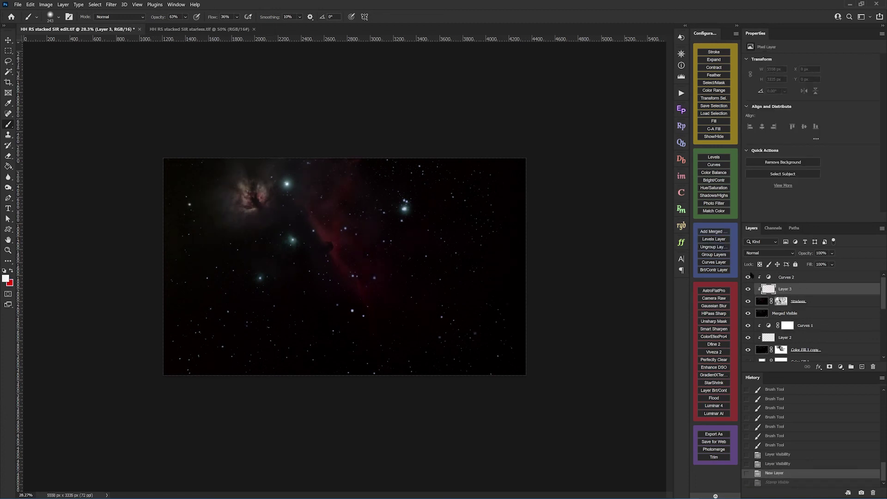
Step: Stamp visible above Curves 2, delete the extra Layer 3 and Layer 4, and stamp again
{"action": "left_click", "coordinate": [802, 279]}
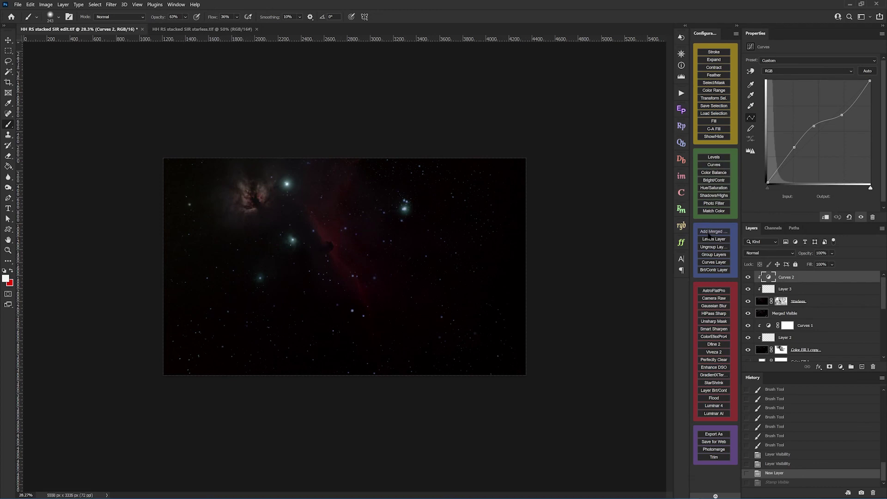
{"action": "left_click", "coordinate": [709, 232]}
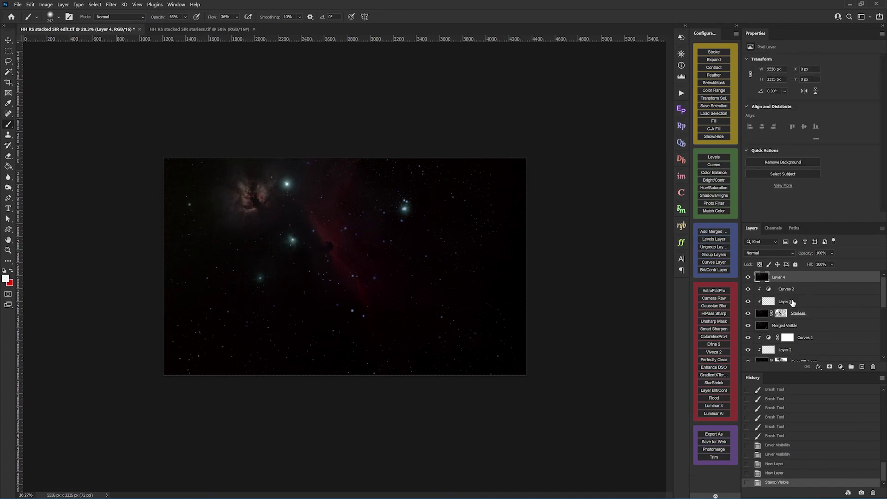
{"action": "left_click", "coordinate": [801, 305]}
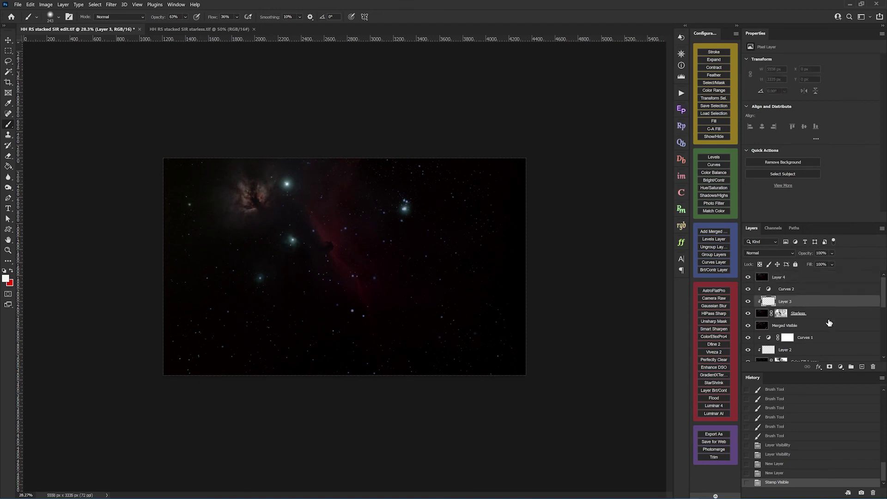
{"action": "left_click", "coordinate": [873, 367]}
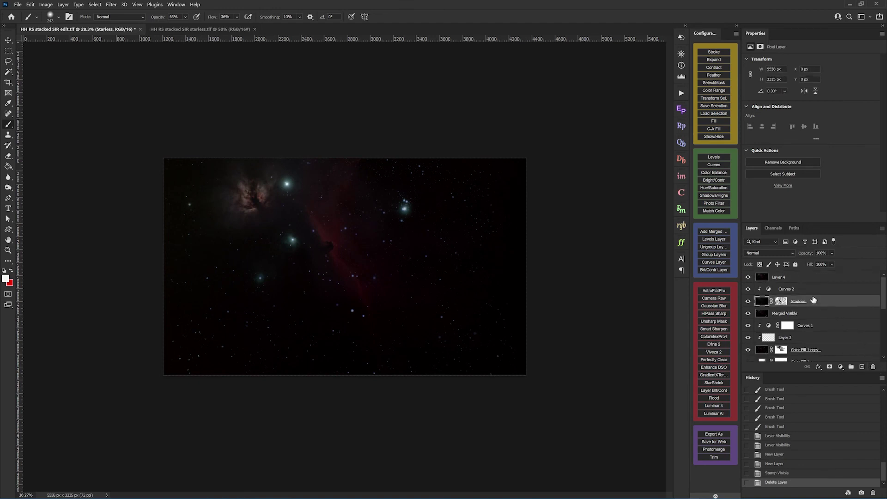
{"action": "left_click", "coordinate": [787, 279]}
{"action": "left_click", "coordinate": [872, 366]}
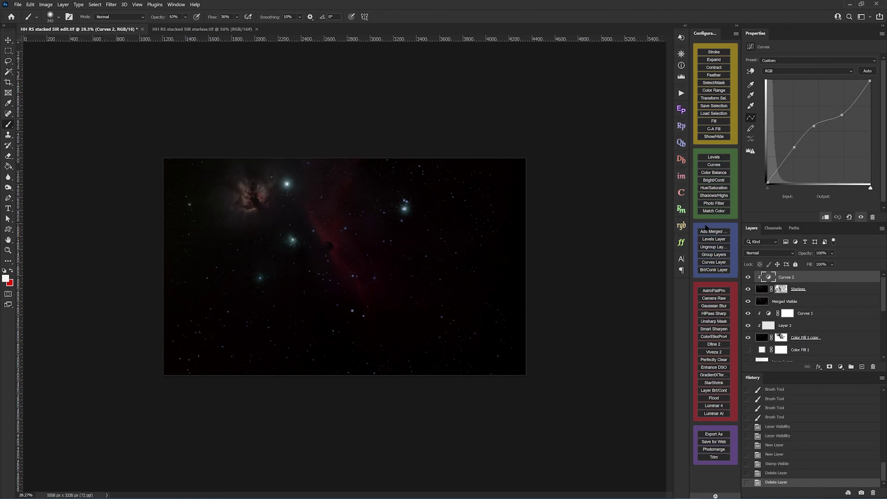
{"action": "left_click", "coordinate": [705, 231]}
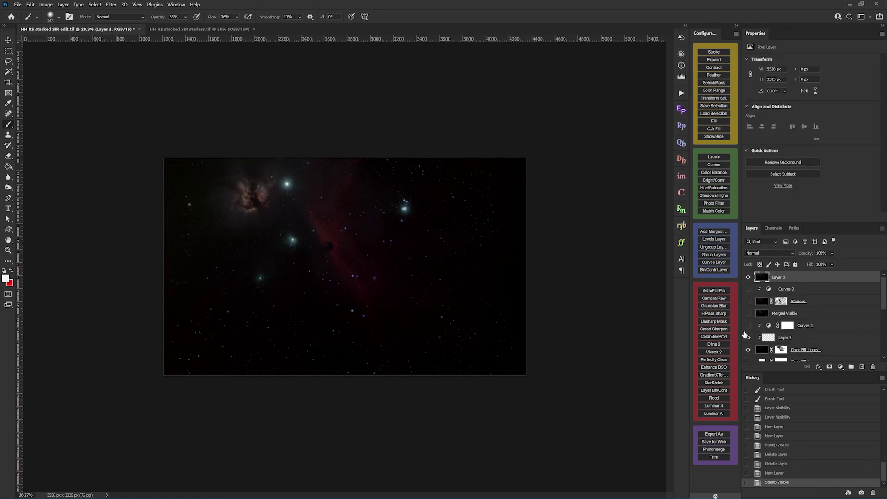
{"action": "left_click", "coordinate": [763, 355]}
{"action": "left_click_drag", "start_coordinate": [884, 296], "coordinate": [884, 326]}
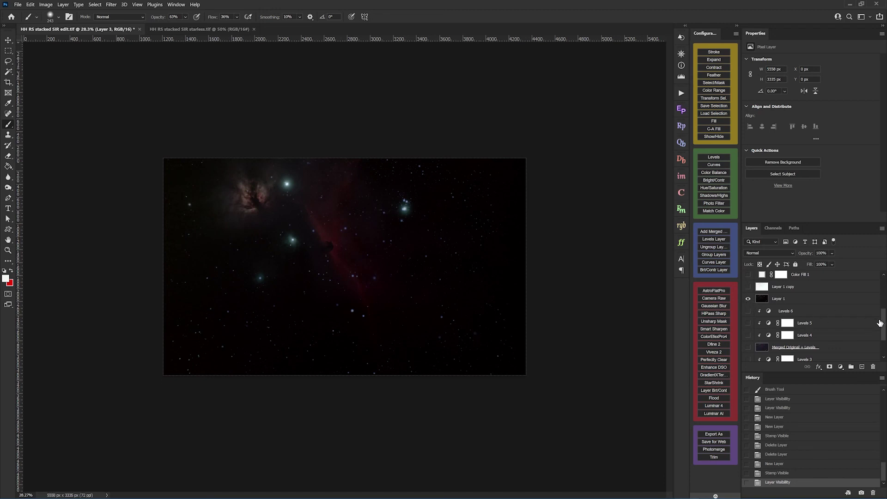
{"action": "left_click_drag", "start_coordinate": [884, 326], "coordinate": [883, 274]}
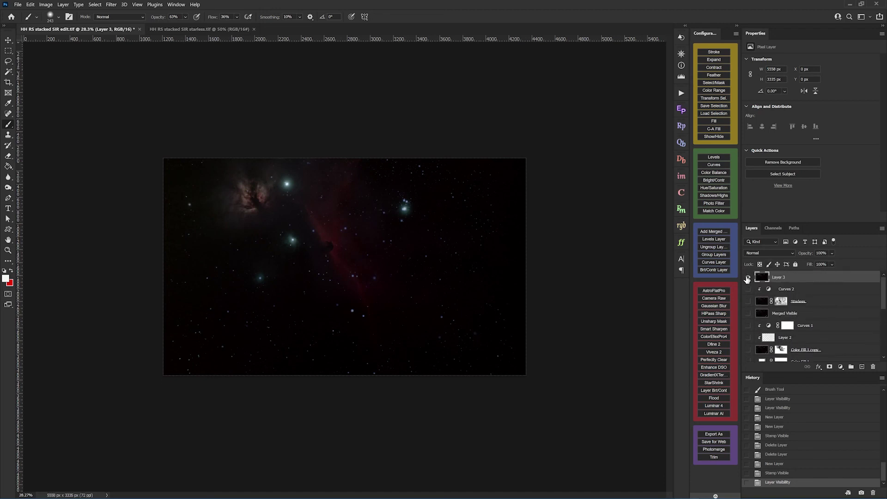
{"action": "left_click", "coordinate": [746, 278]}
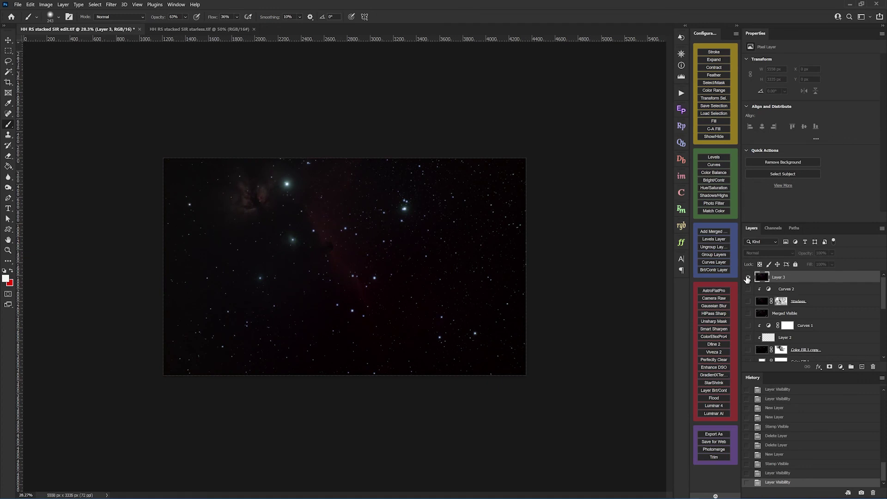
{"action": "left_click", "coordinate": [747, 278]}
{"action": "left_click", "coordinate": [746, 278]}
{"action": "left_click", "coordinate": [747, 278]}
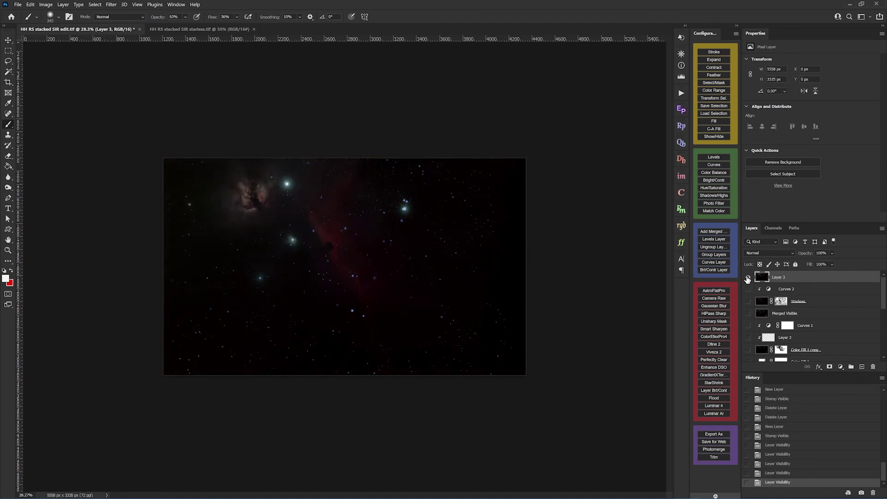
{"action": "left_click", "coordinate": [747, 278]}
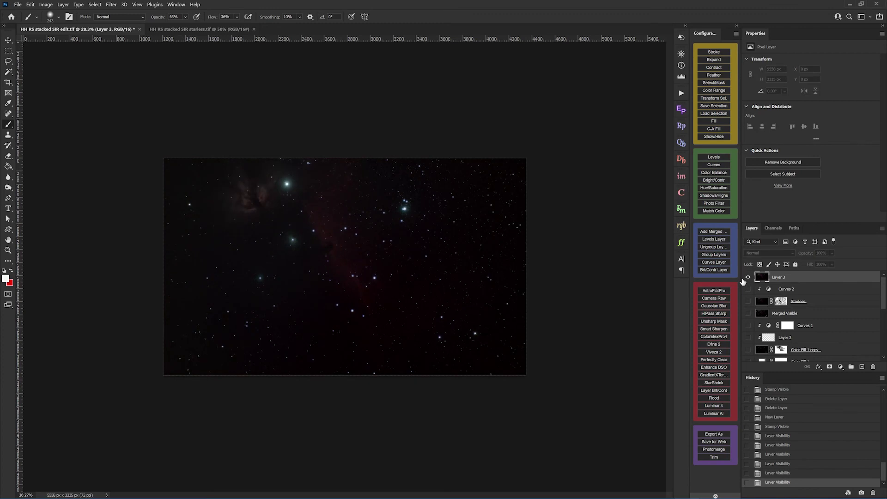
{"action": "left_click", "coordinate": [746, 278]}
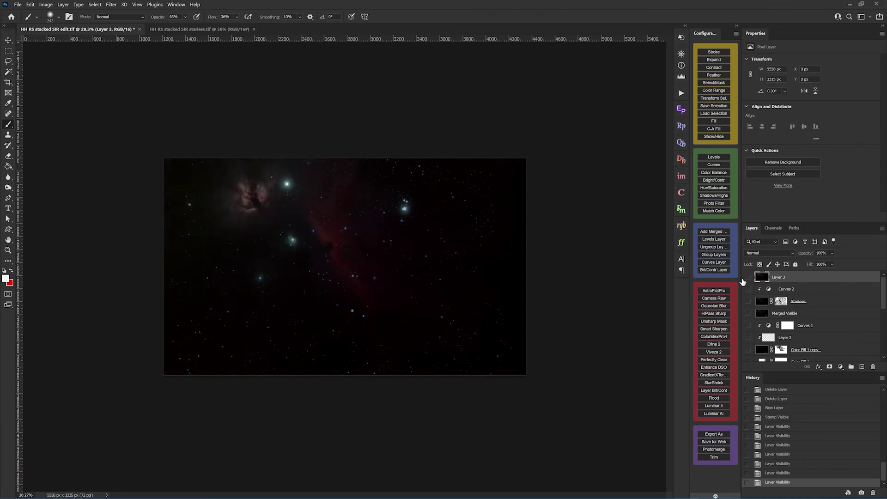
{"action": "left_click", "coordinate": [746, 278]}
{"action": "left_click", "coordinate": [747, 278]}
{"action": "left_click_drag", "start_coordinate": [740, 281], "coordinate": [740, 281]}
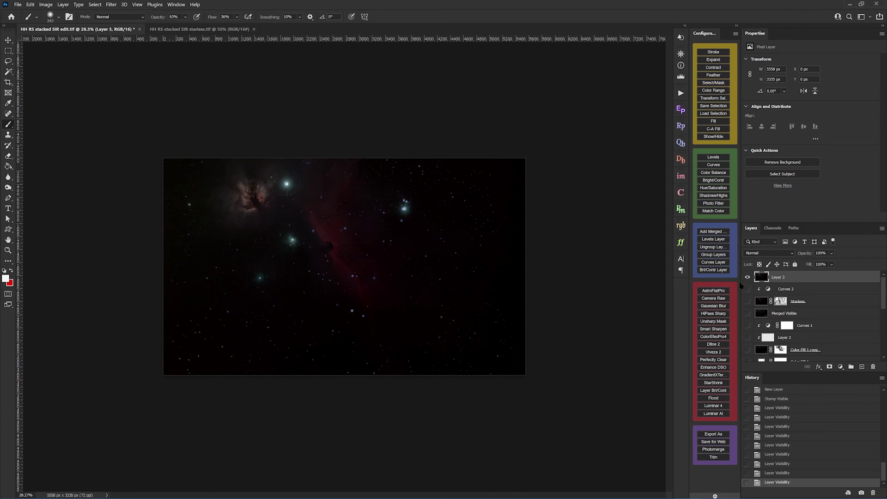
{"action": "left_click", "coordinate": [746, 278]}
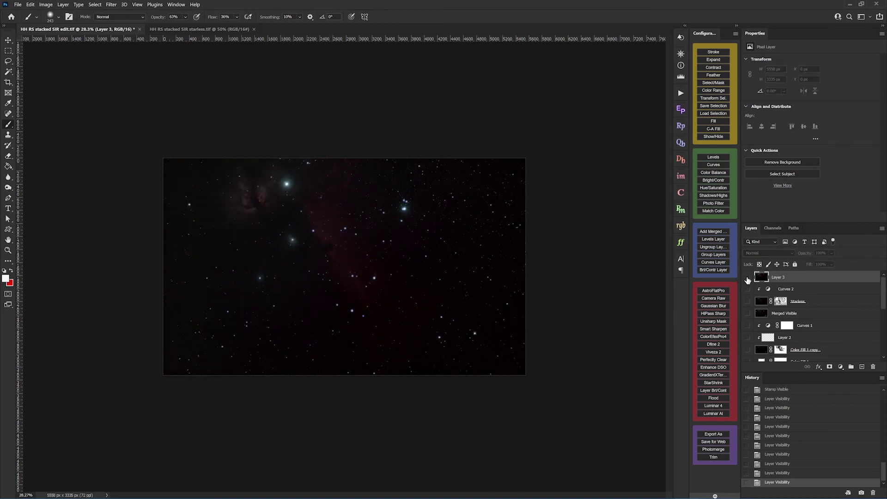
{"action": "left_click", "coordinate": [747, 278]}
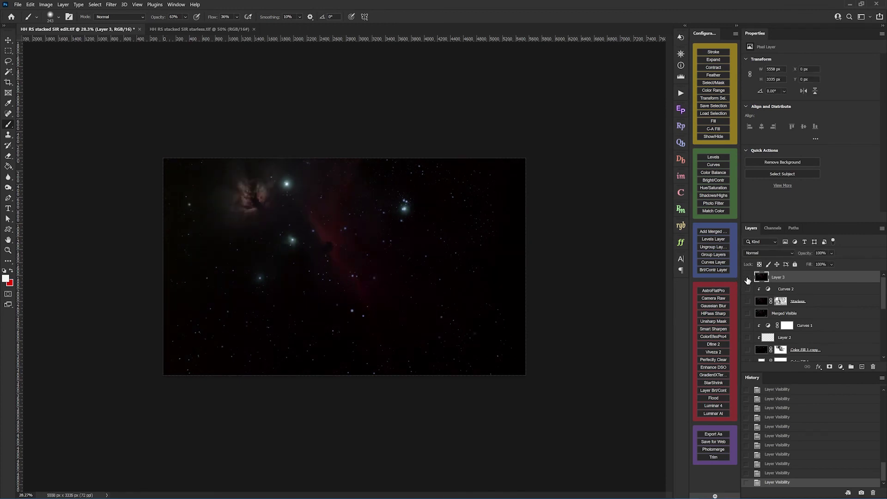
{"action": "left_click", "coordinate": [747, 278]}
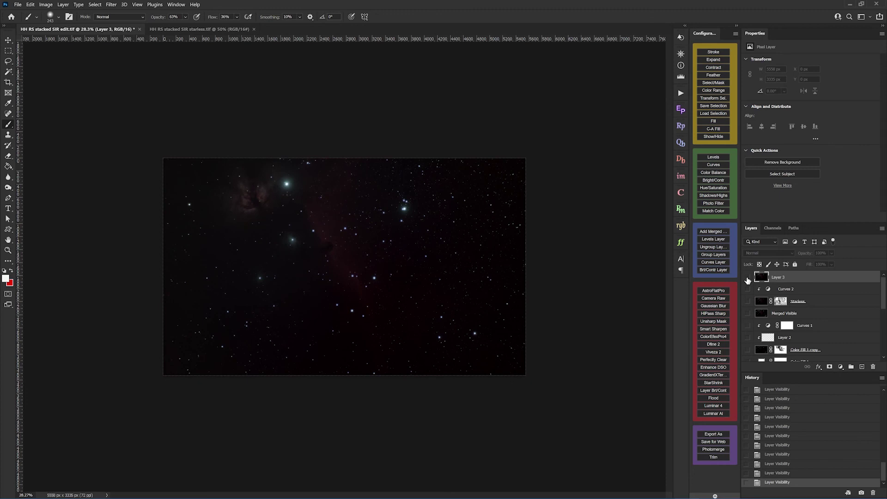
{"action": "left_click", "coordinate": [747, 278]}
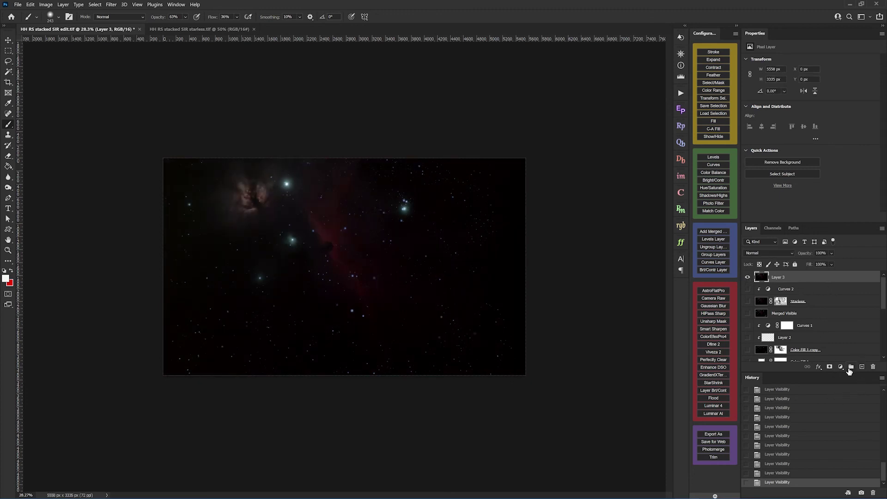
Step: Add a white layer mask to Layer 3 and set the brush size to 1102 px
{"action": "left_click", "coordinate": [829, 366]}
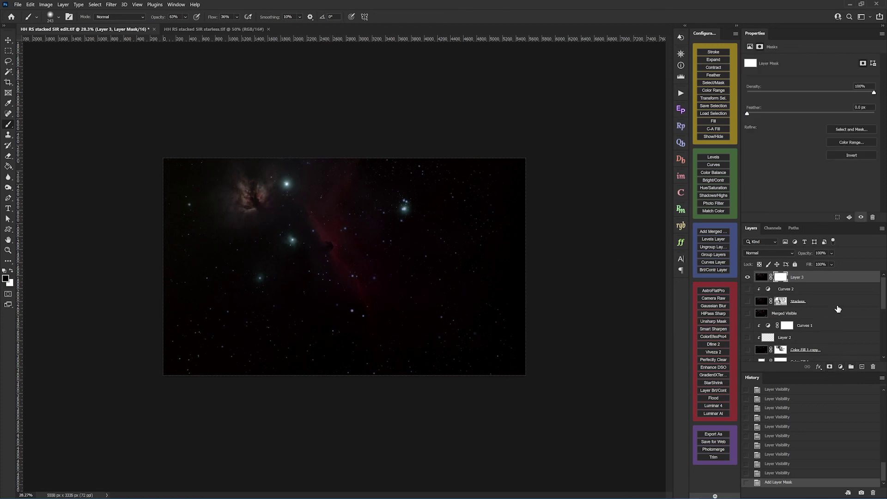
{"action": "scroll", "coordinate": [879, 291], "scroll_direction": "down", "scroll_amount": 3}
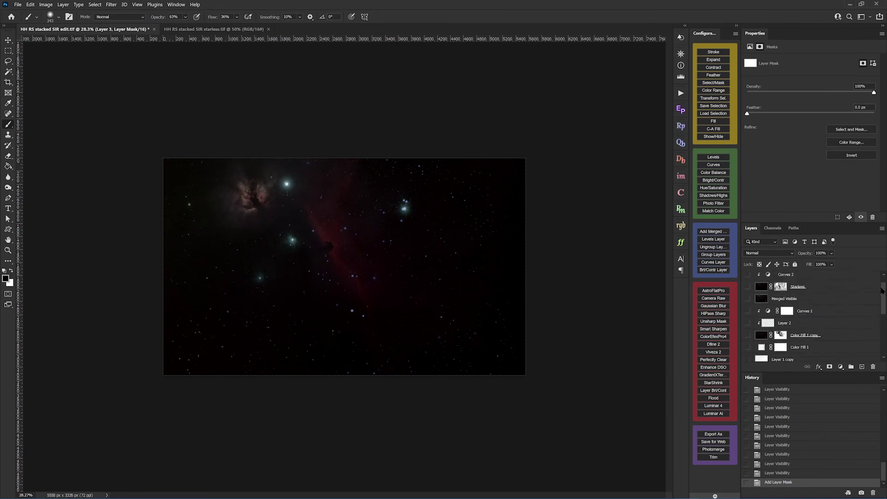
{"action": "scroll", "coordinate": [880, 282], "scroll_direction": "up", "scroll_amount": 3}
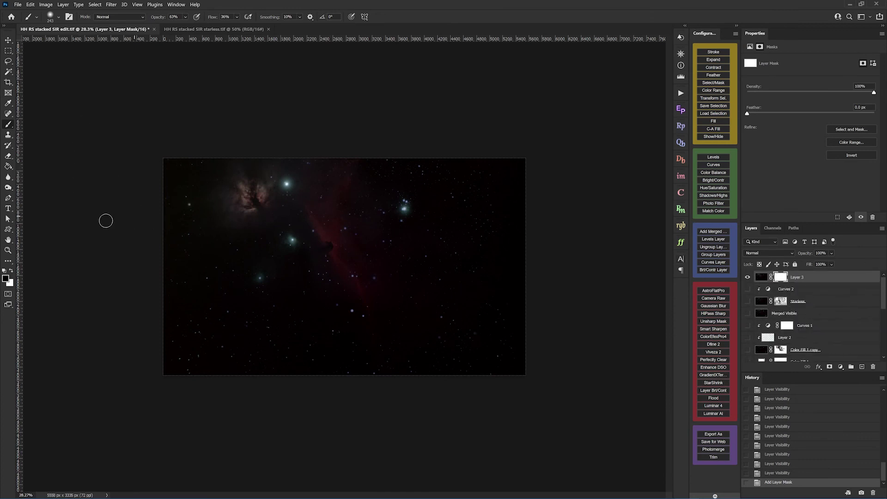
{"action": "right_click", "coordinate": [357, 317]}
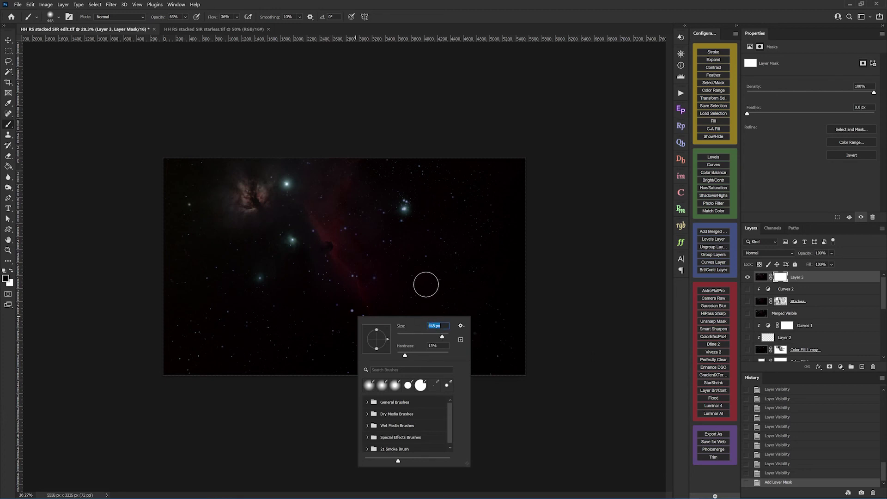
{"action": "left_click", "coordinate": [442, 337]}
{"action": "key", "text": "Return"}
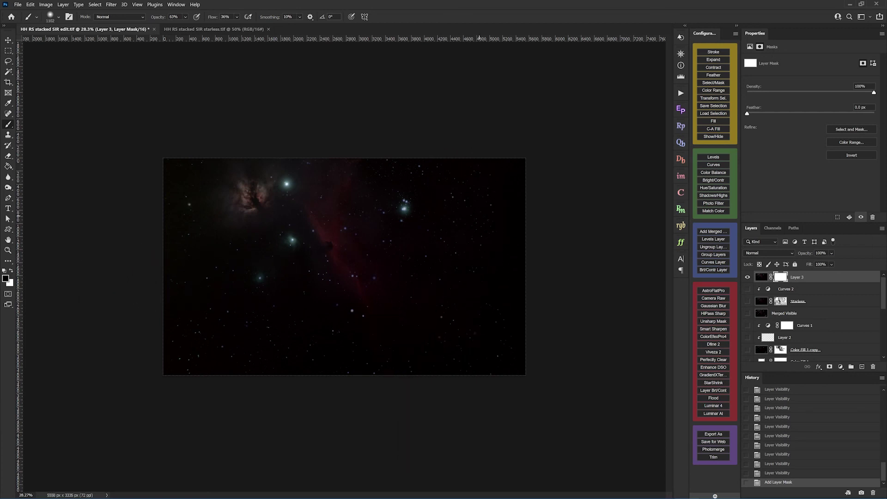
Step: Paint black on the mask around the top, right, lower-left and upper-left frame edges
{"action": "left_click", "coordinate": [480, 235]}
{"action": "left_click", "coordinate": [157, 386]}
{"action": "left_click", "coordinate": [174, 232]}
{"action": "left_click", "coordinate": [104, 226]}
{"action": "left_click", "coordinate": [154, 197]}
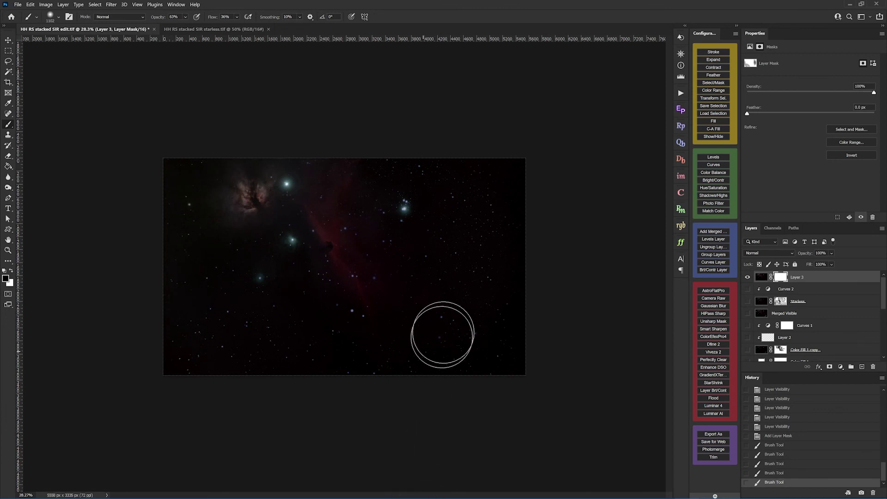
{"action": "left_click", "coordinate": [442, 335]}
{"action": "left_click", "coordinate": [501, 139]}
{"action": "left_click", "coordinate": [537, 223]}
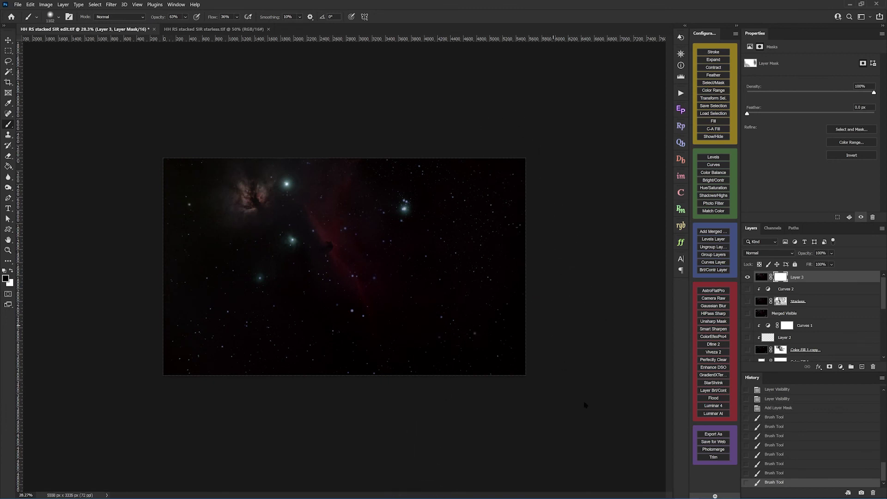
{"action": "left_click", "coordinate": [545, 326]}
{"action": "left_click", "coordinate": [262, 364]}
{"action": "left_click", "coordinate": [309, 363]}
{"action": "left_click", "coordinate": [258, 277]}
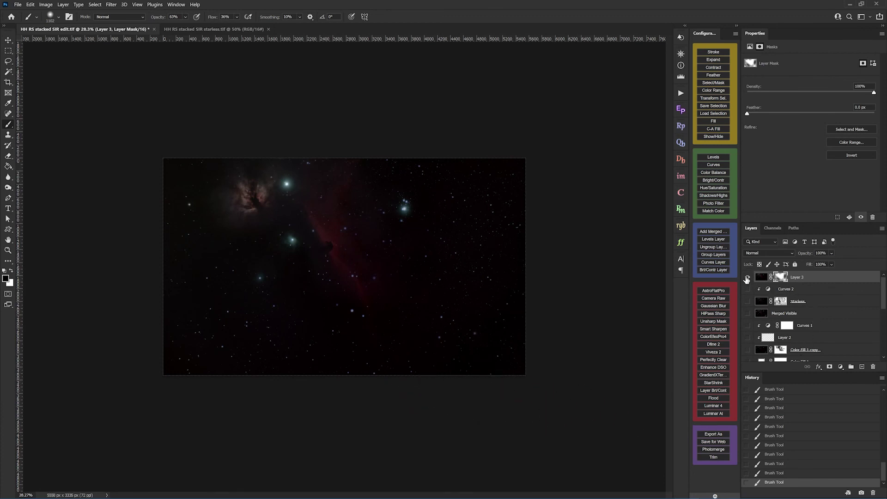
Step: Hide and show the masked Layer 3 twice to compare before and after
{"action": "left_click", "coordinate": [746, 277]}
{"action": "left_click", "coordinate": [747, 278]}
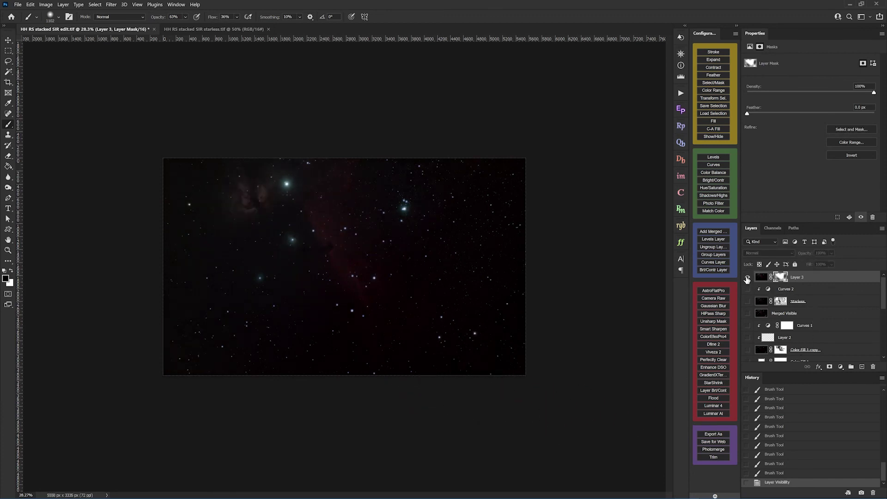
{"action": "left_click", "coordinate": [747, 278]}
{"action": "left_click", "coordinate": [747, 278]}
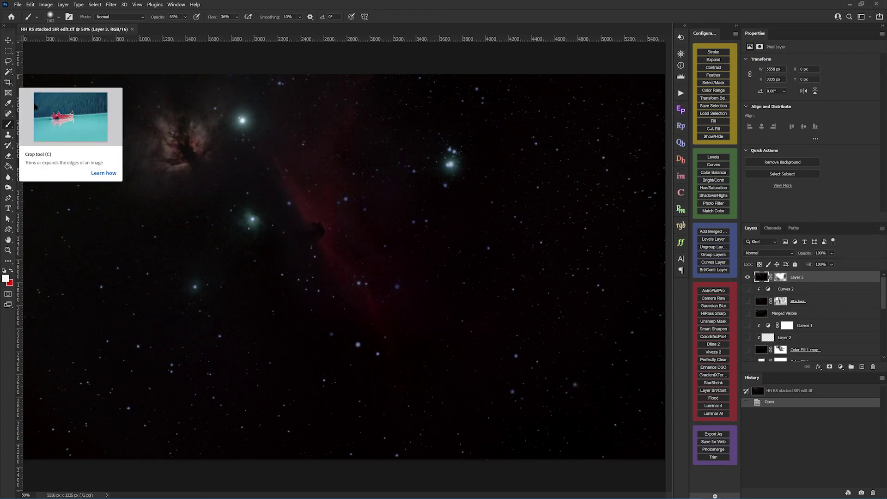
Step: Crop to about 3983 × 2390 px with a -0.5° rotation and commit it
{"action": "left_click", "coordinate": [8, 83]}
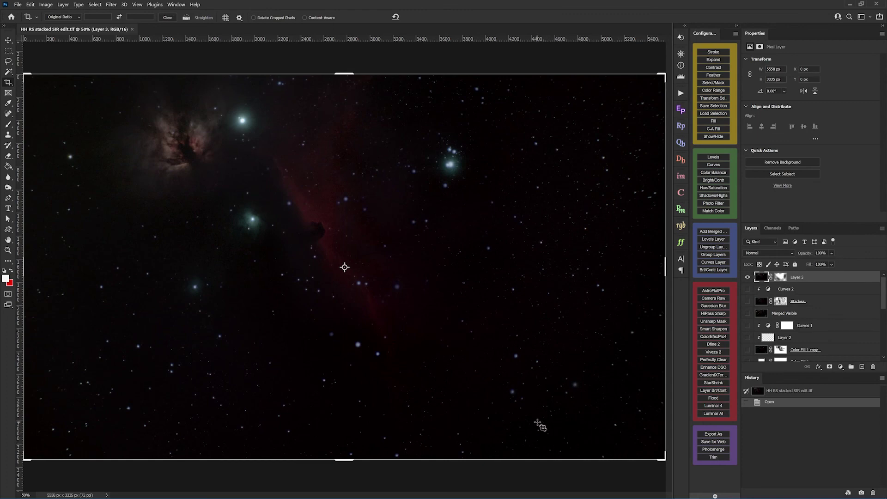
{"action": "left_click_drag", "start_coordinate": [653, 466], "coordinate": [621, 410]}
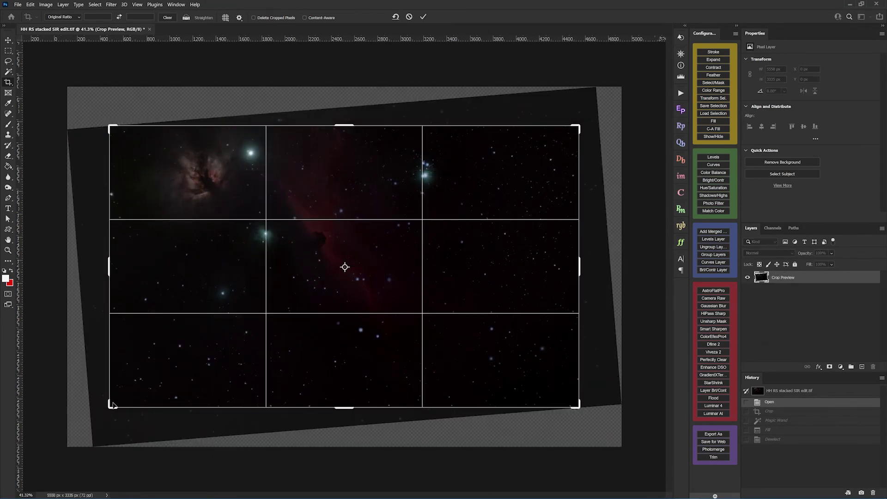
{"action": "left_click_drag", "start_coordinate": [111, 406], "coordinate": [121, 401]}
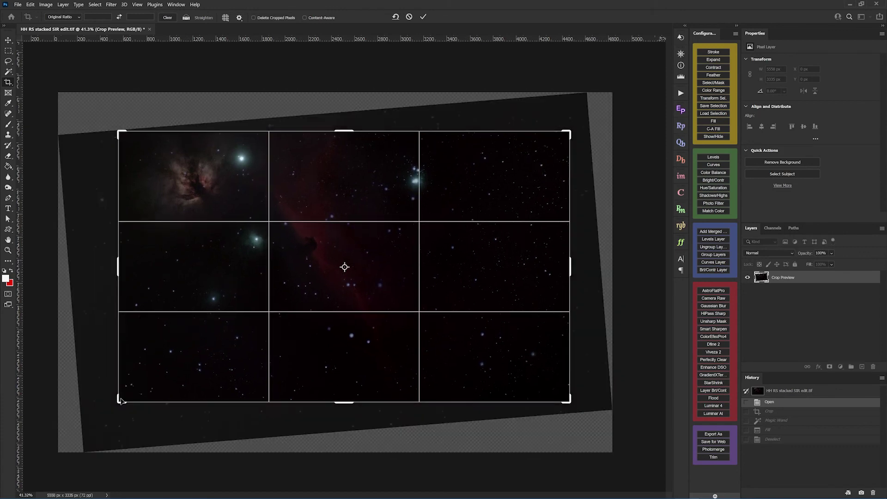
{"action": "left_click_drag", "start_coordinate": [569, 403], "coordinate": [541, 377]}
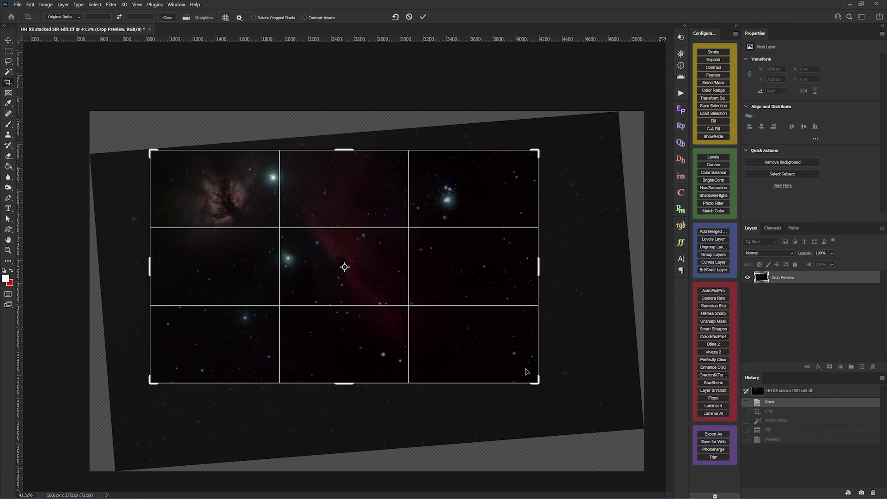
{"action": "left_click_drag", "start_coordinate": [538, 382], "coordinate": [534, 381]}
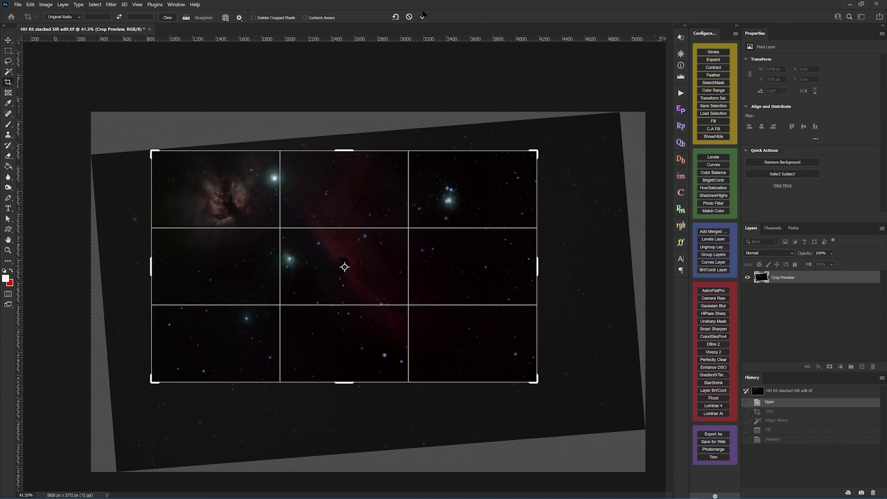
{"action": "left_click", "coordinate": [423, 16]}
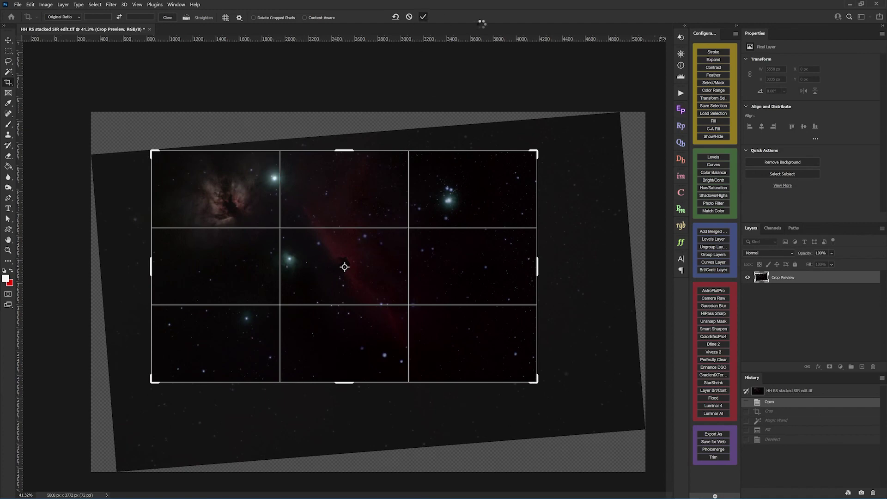